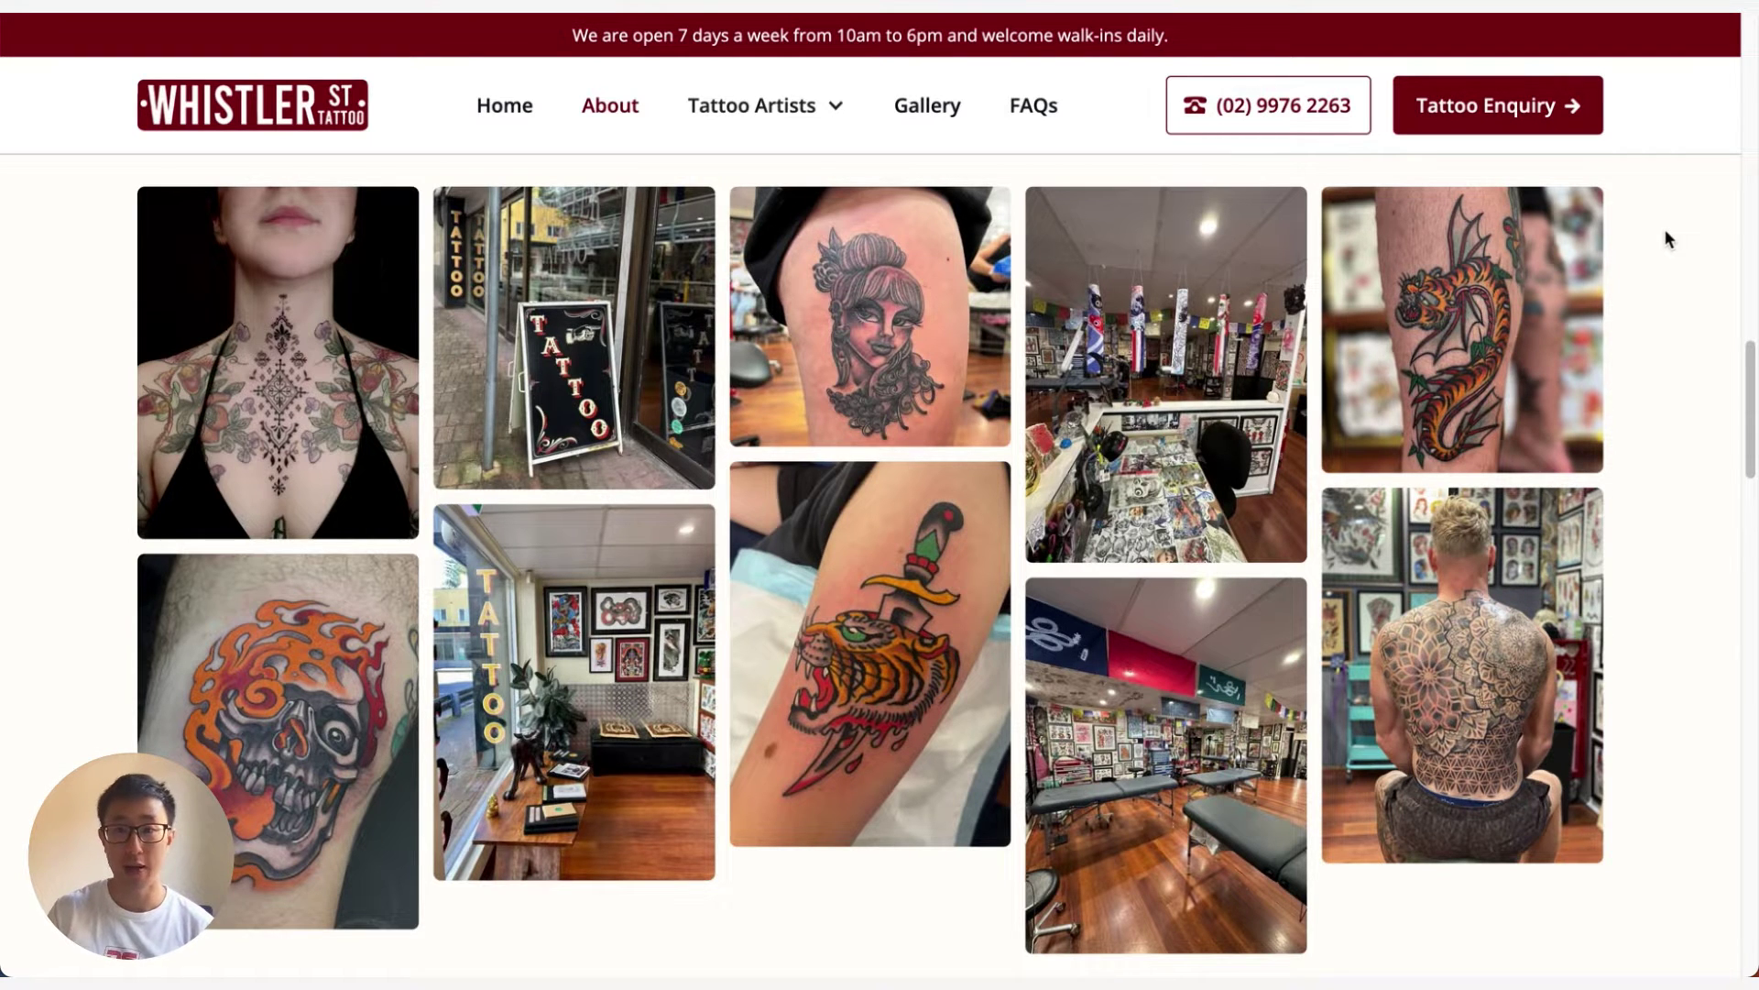
Step: Insert a Grid element into the empty container on the Pintrest Layout page
scroll(1668, 284, "up", 1)
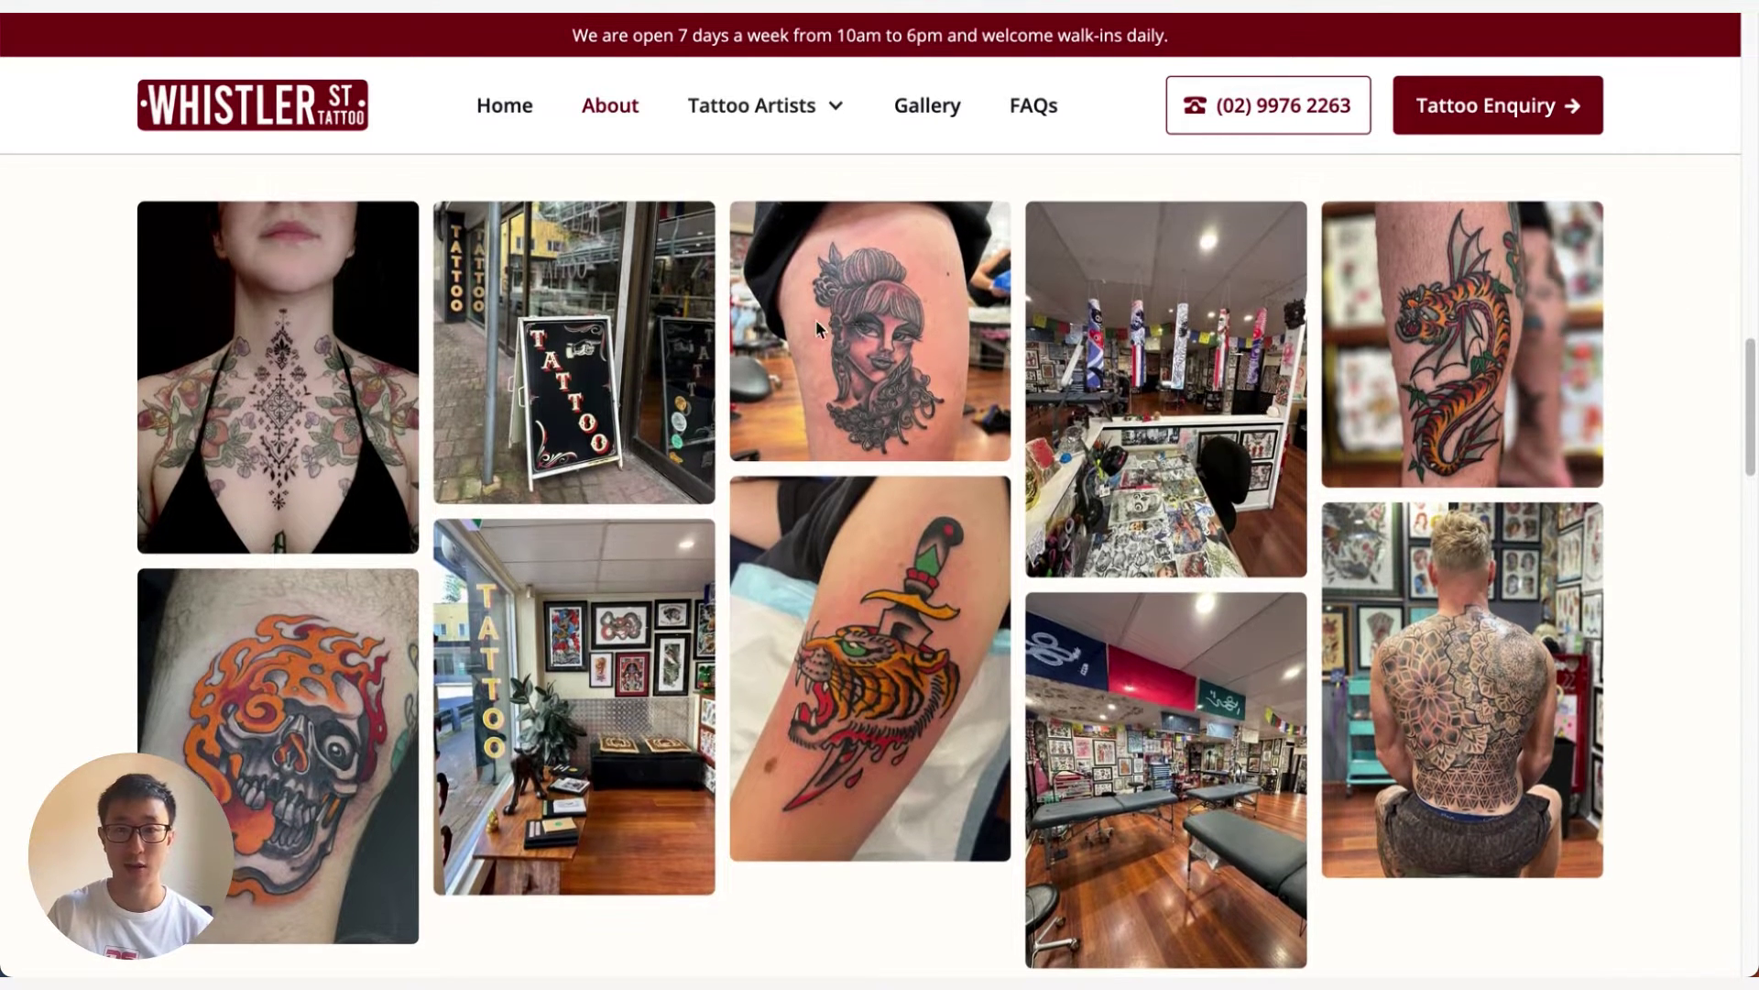
scroll(865, 389, "down", 1)
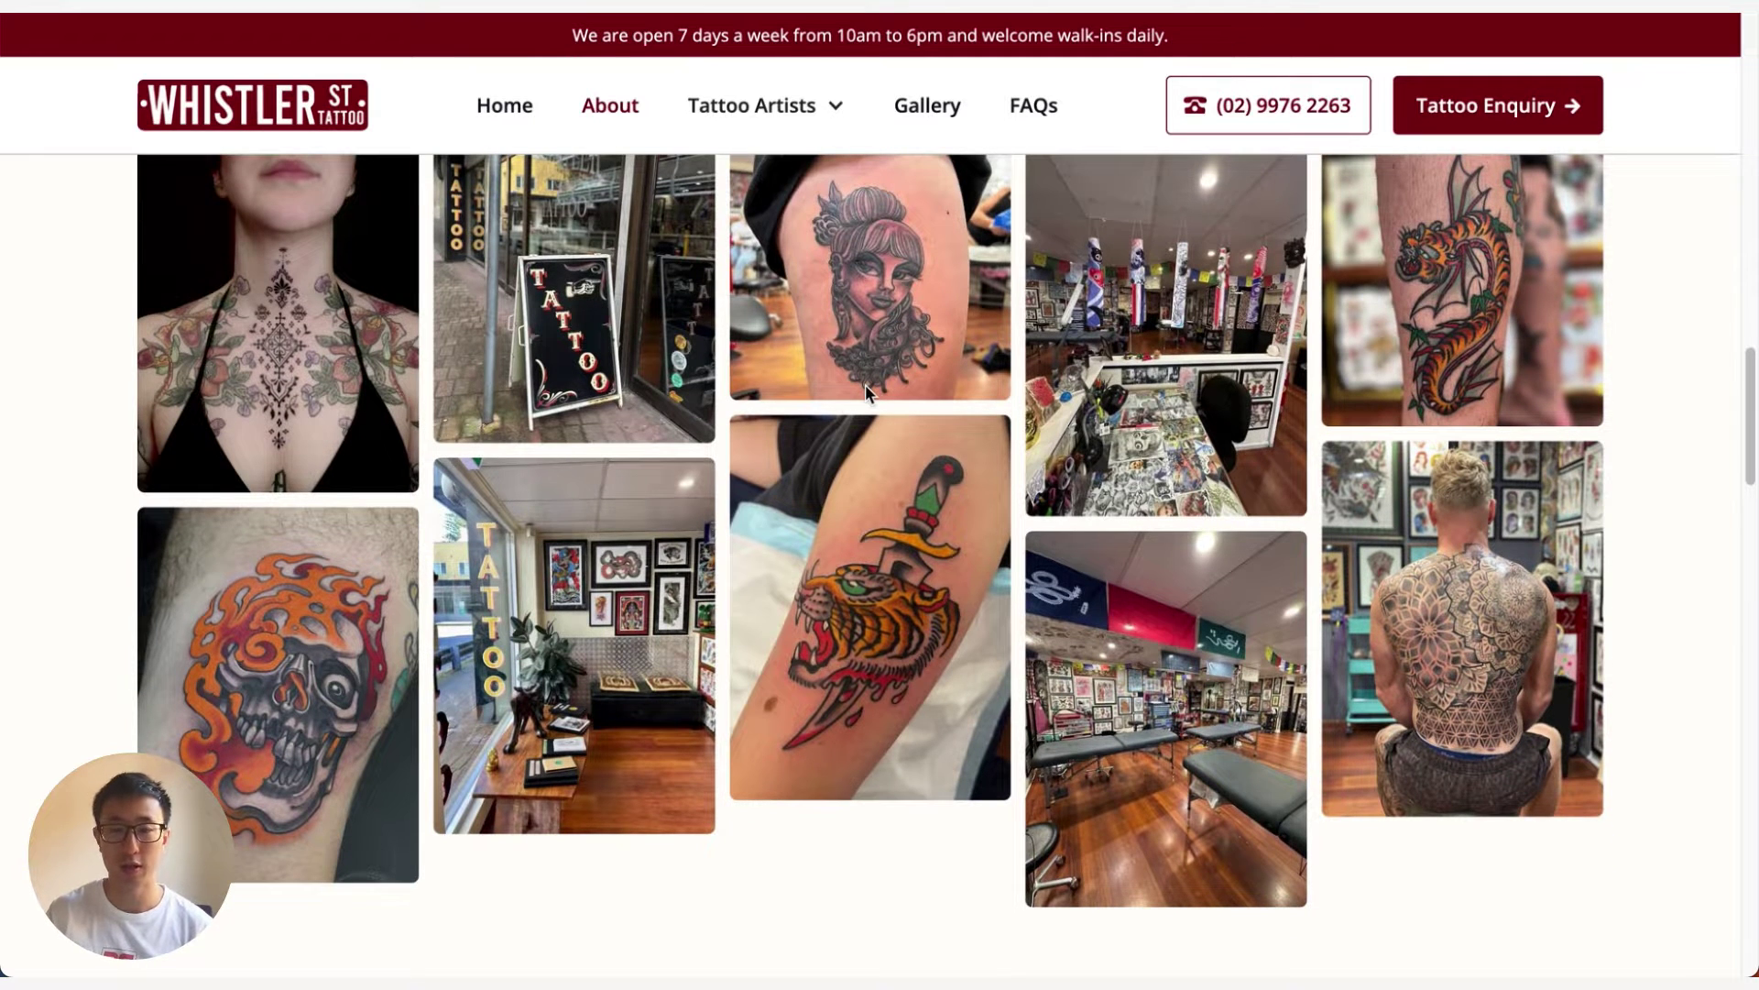
scroll(865, 385, "up", 1)
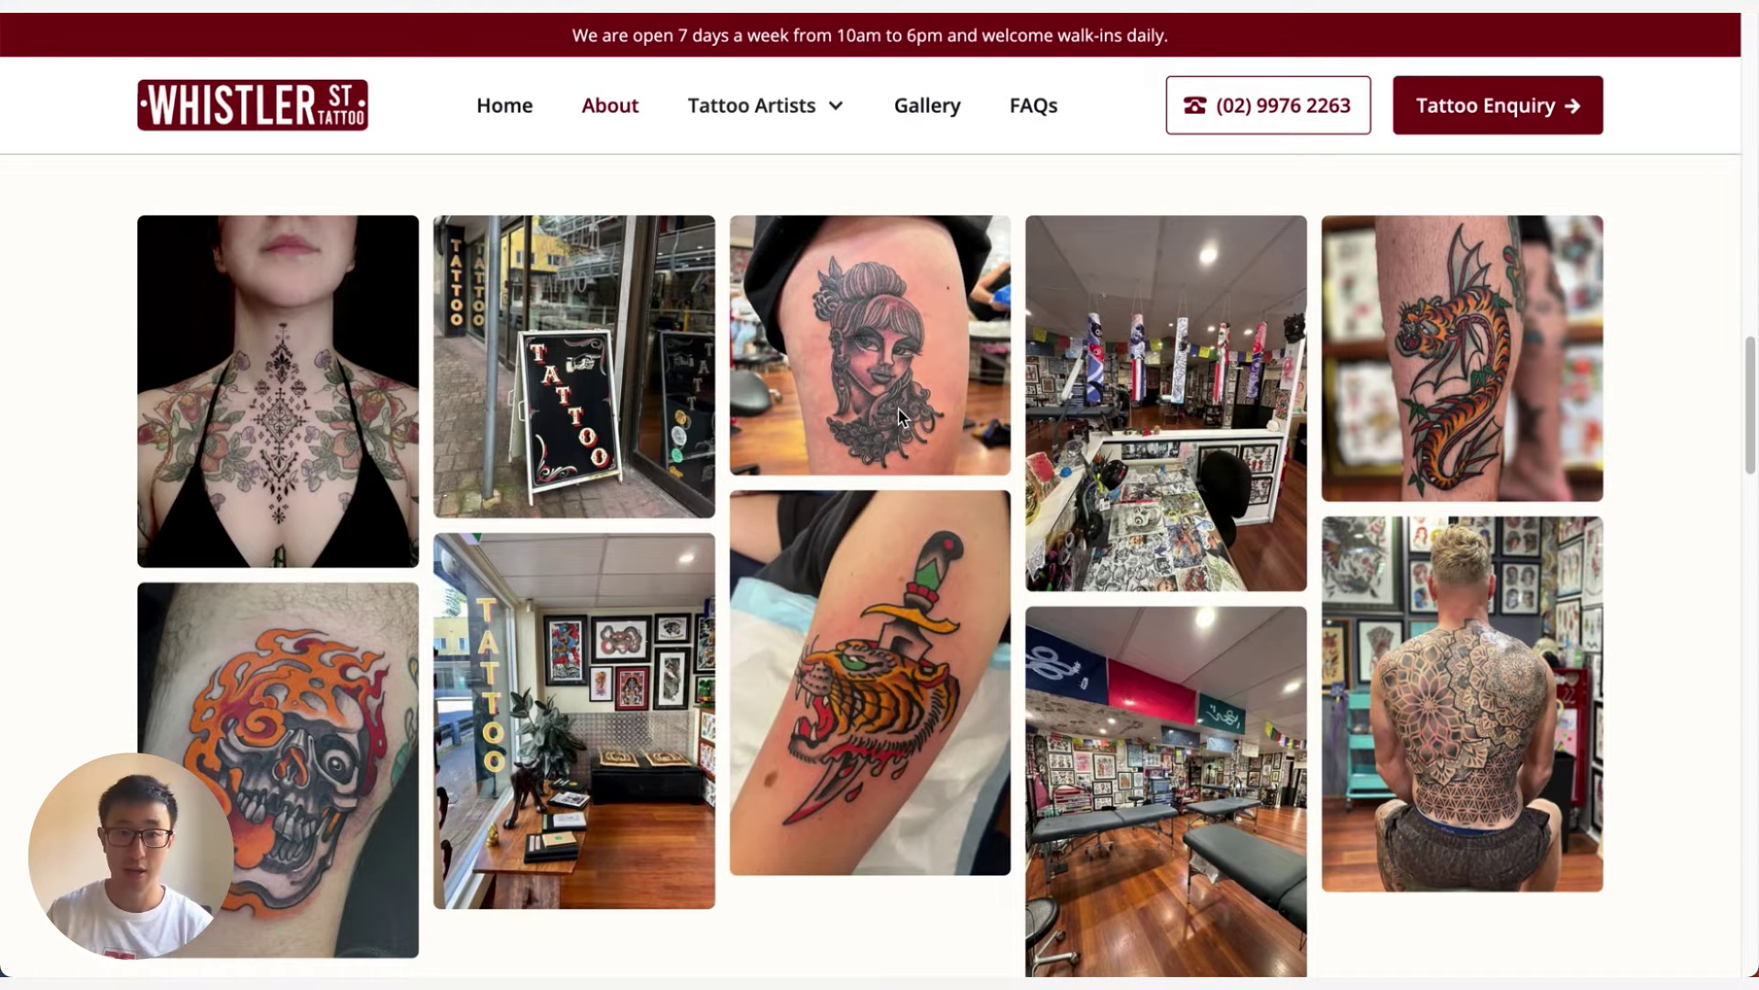
scroll(748, 477, "down", 1)
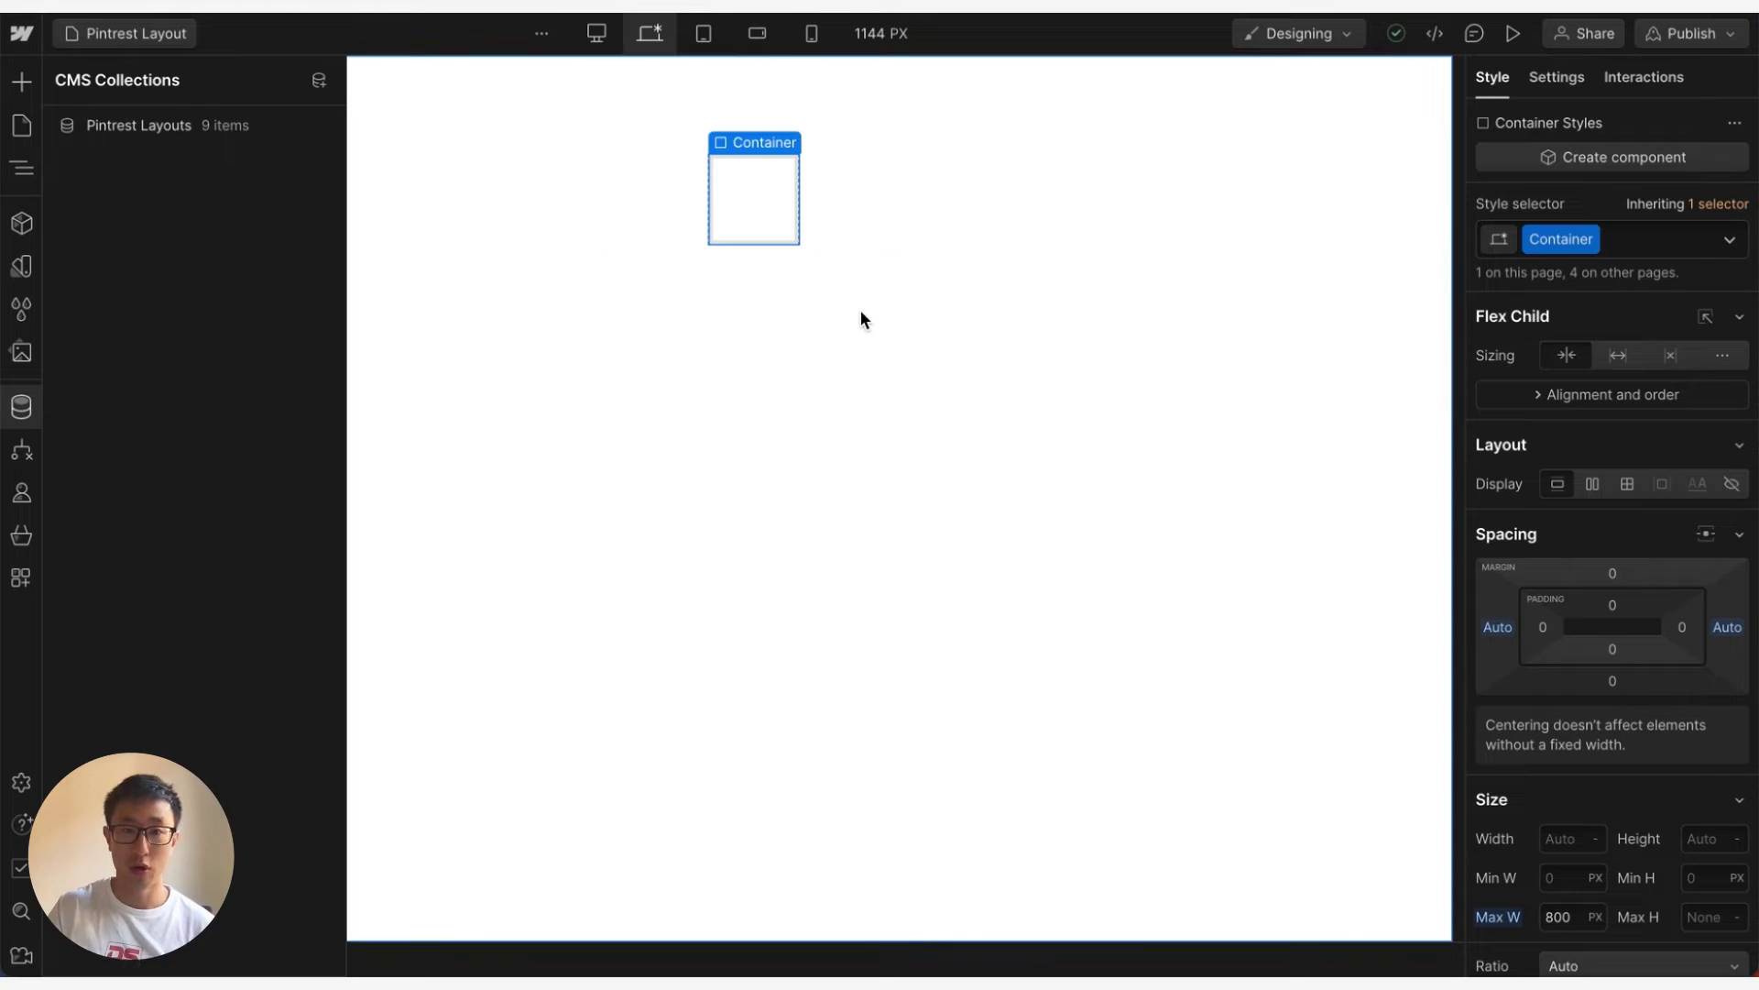
left_click(860, 310)
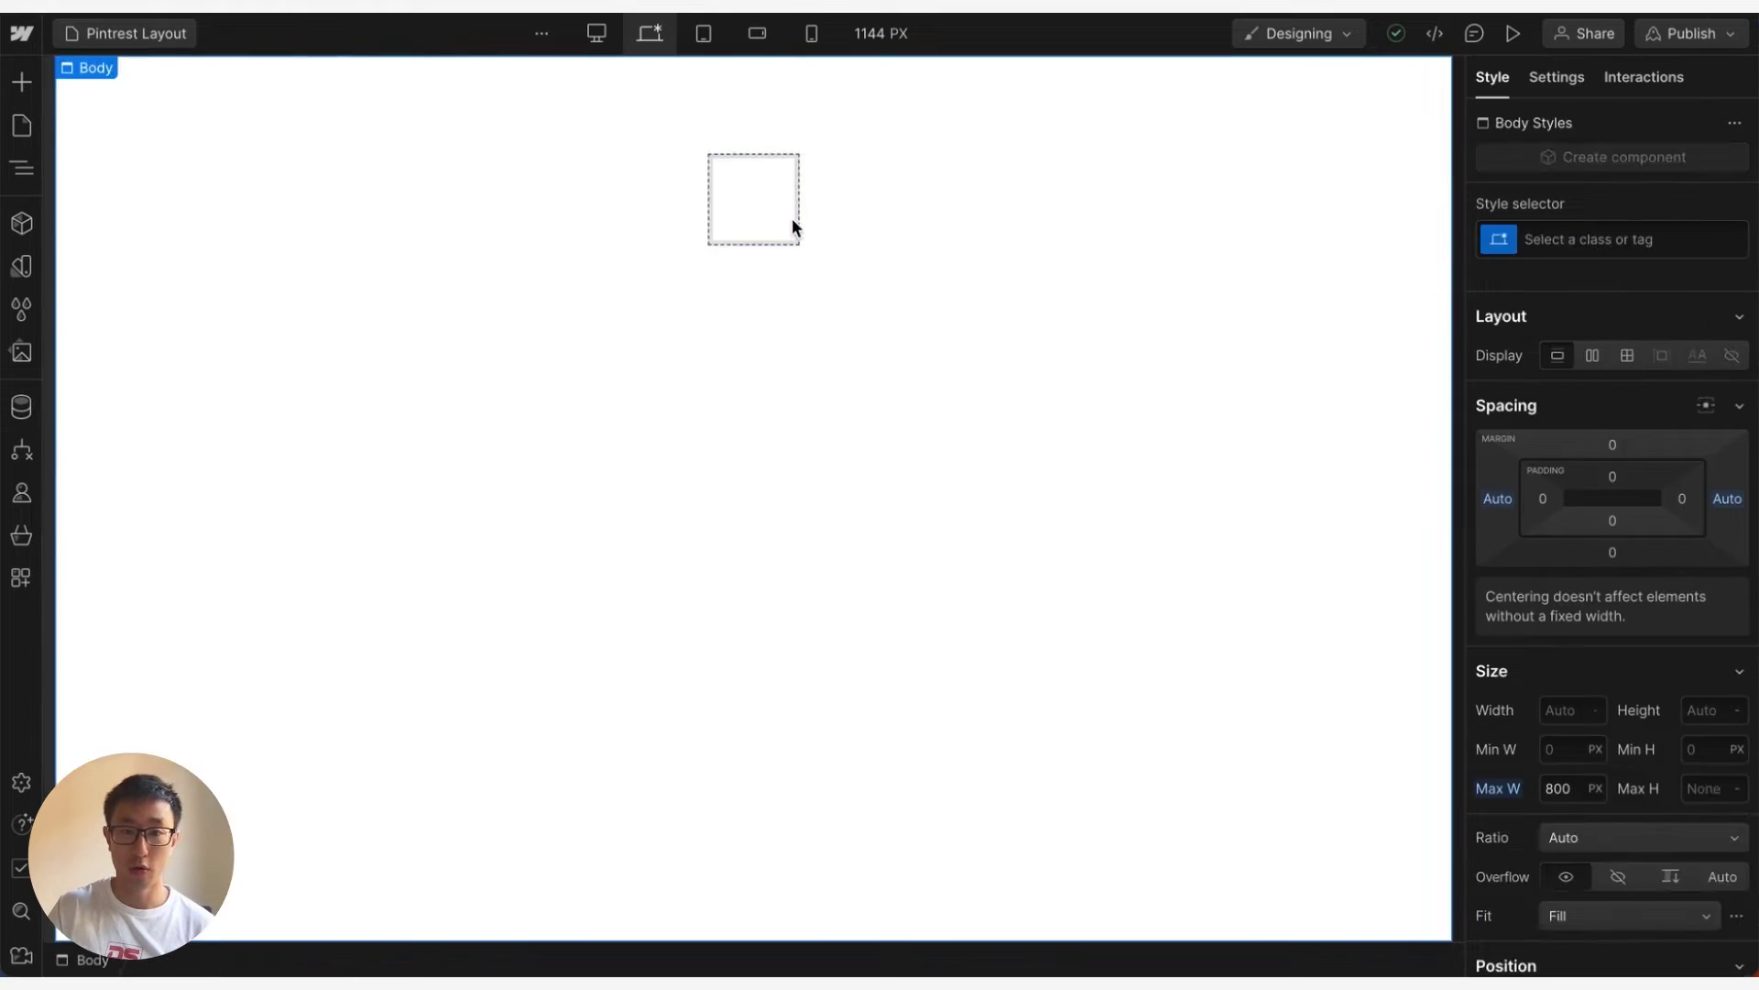
left_click(777, 206)
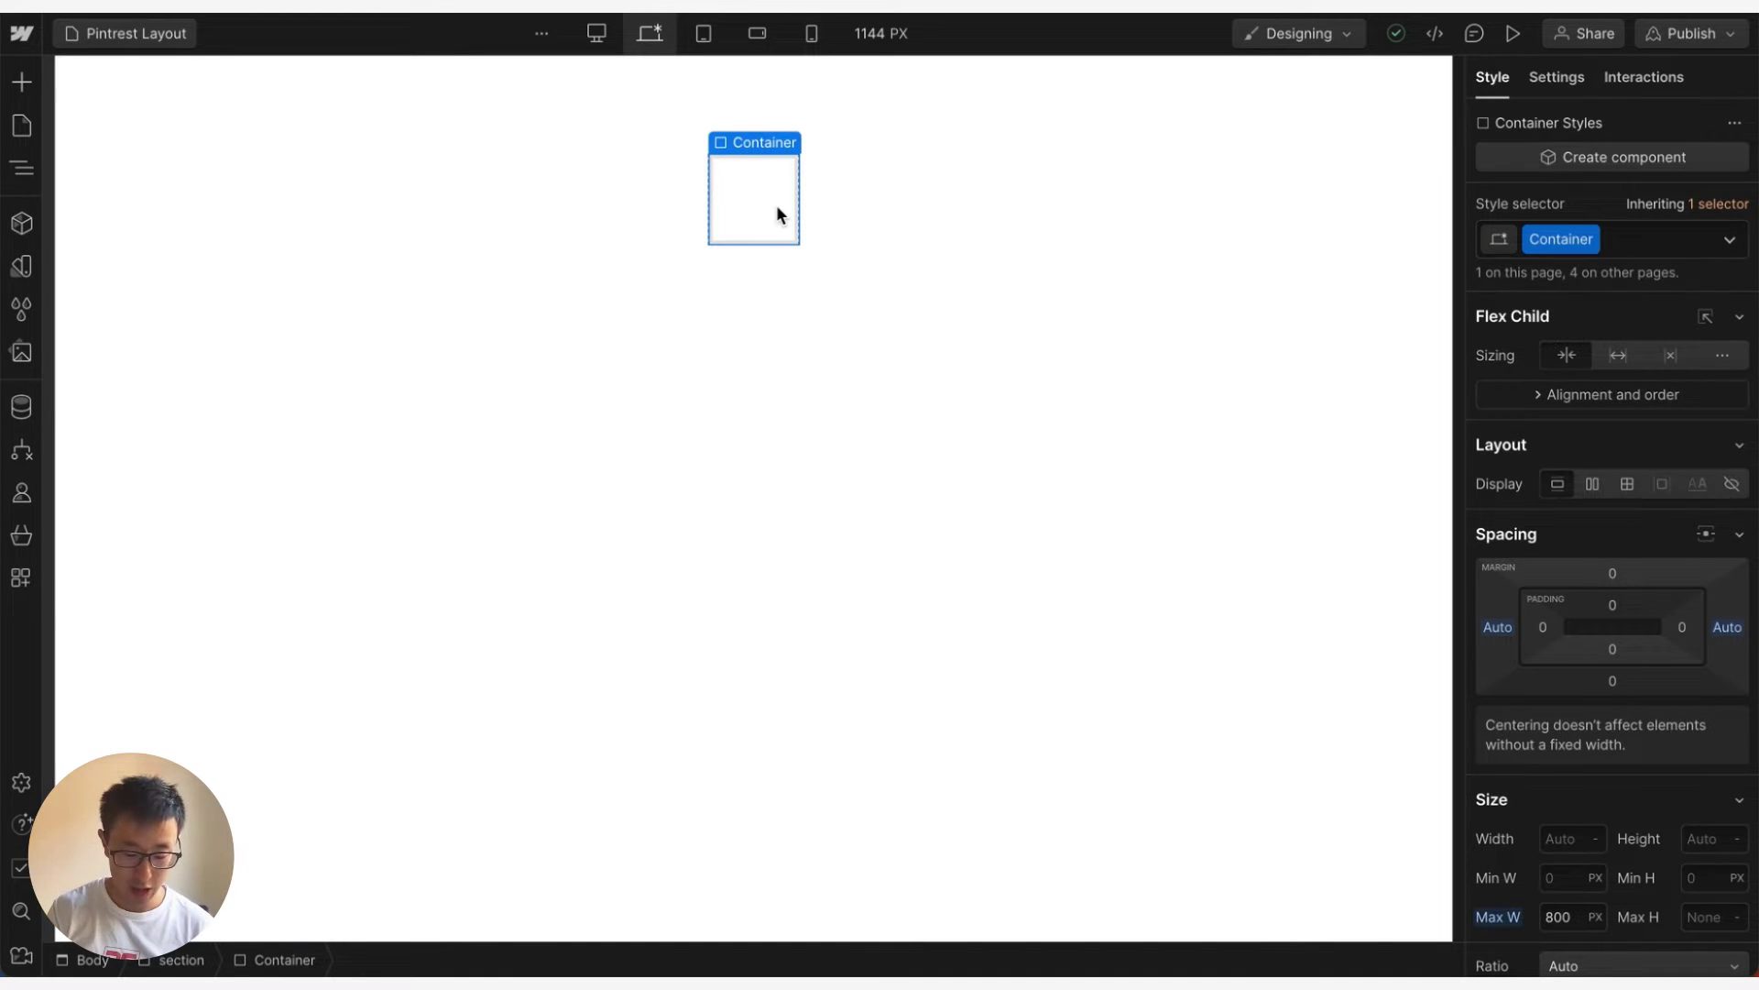
key("ctrl+e")
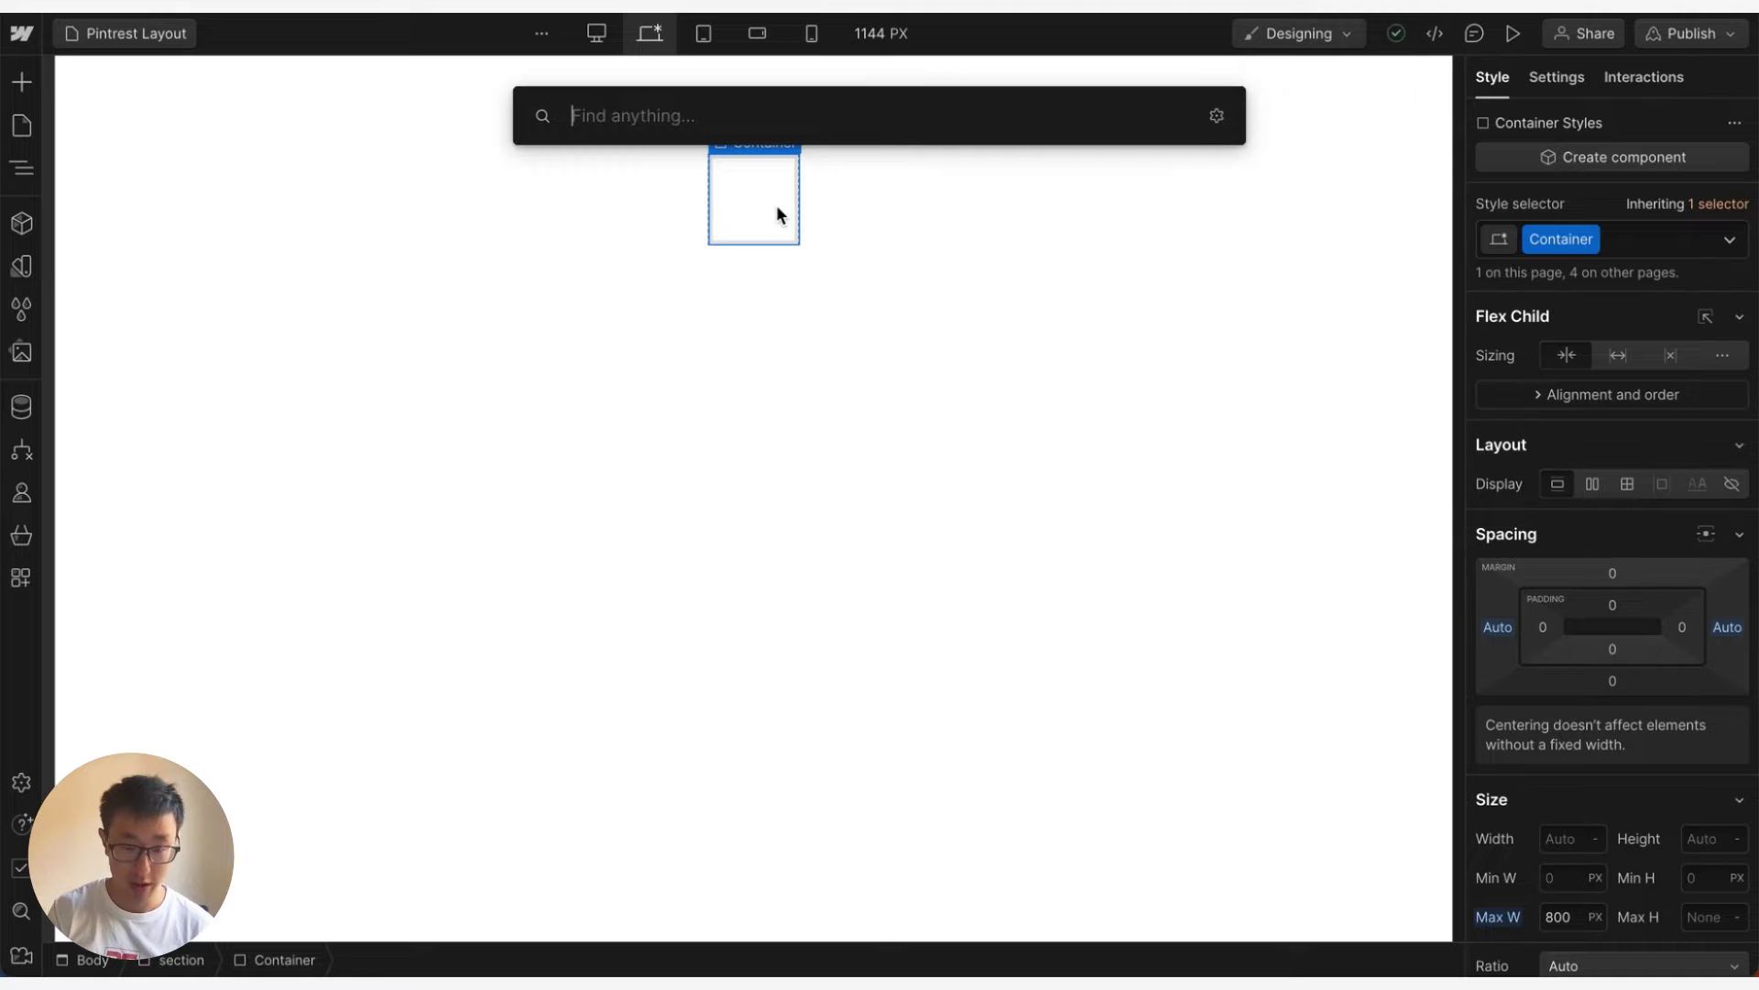
type("gris")
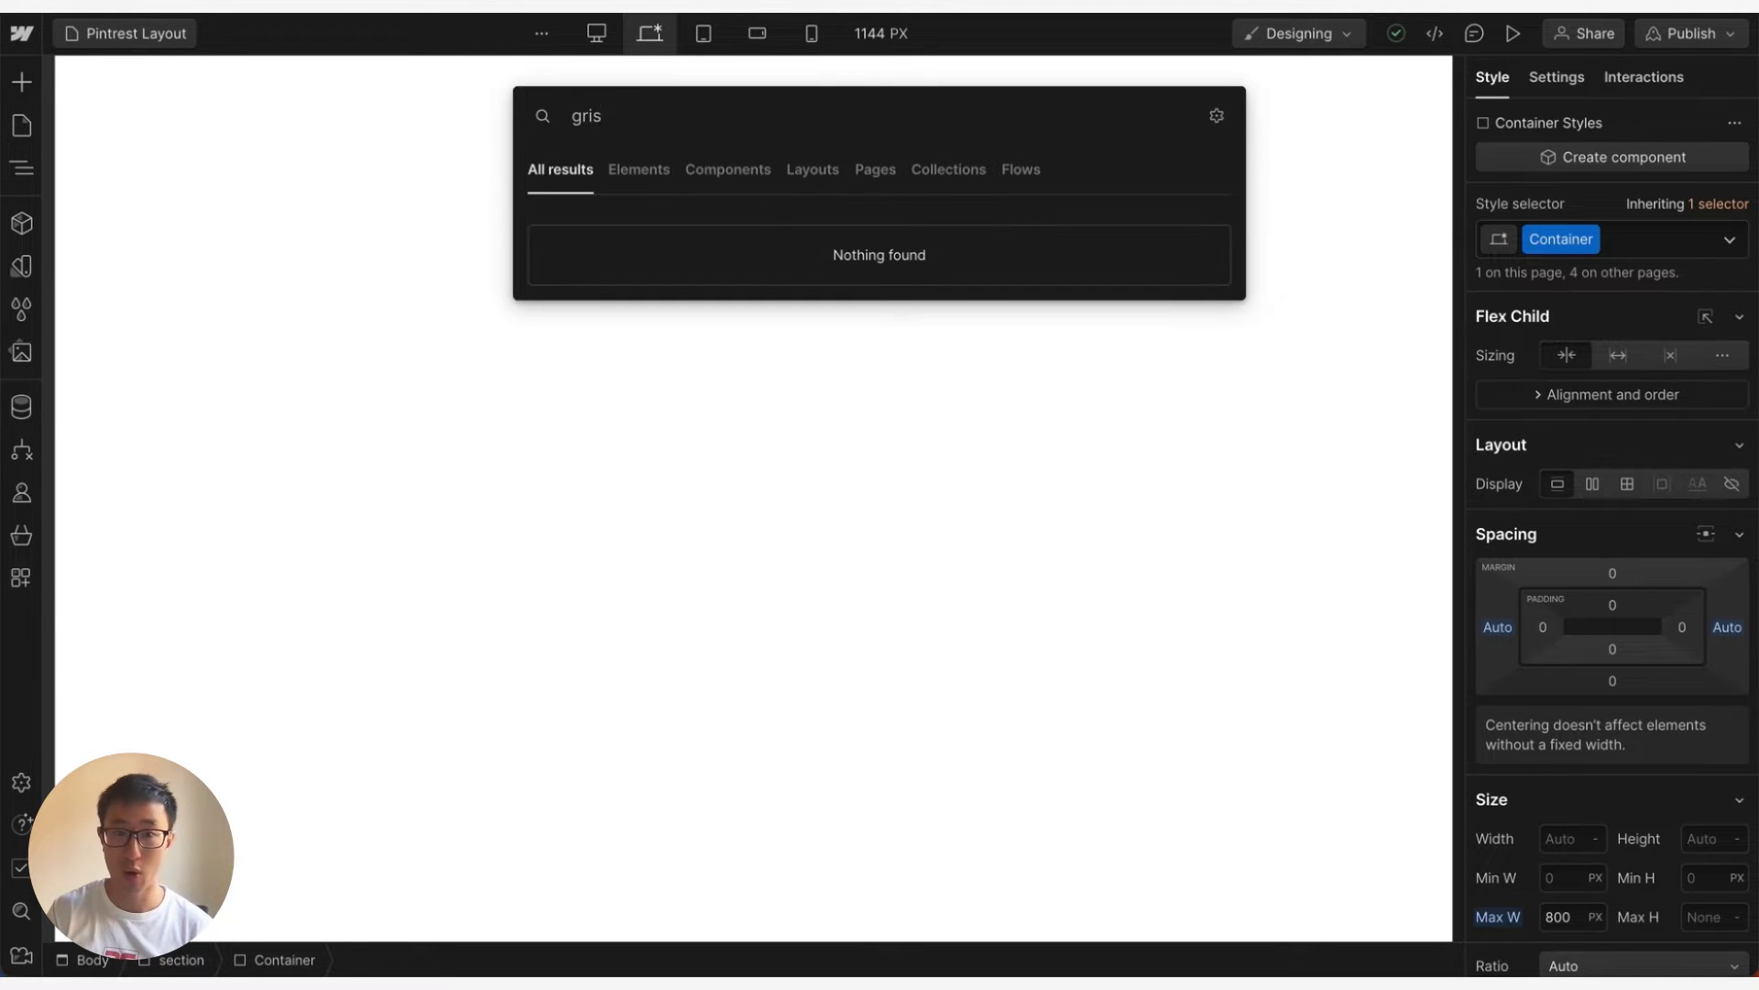
key("BackSpace")
type("d")
key("Return")
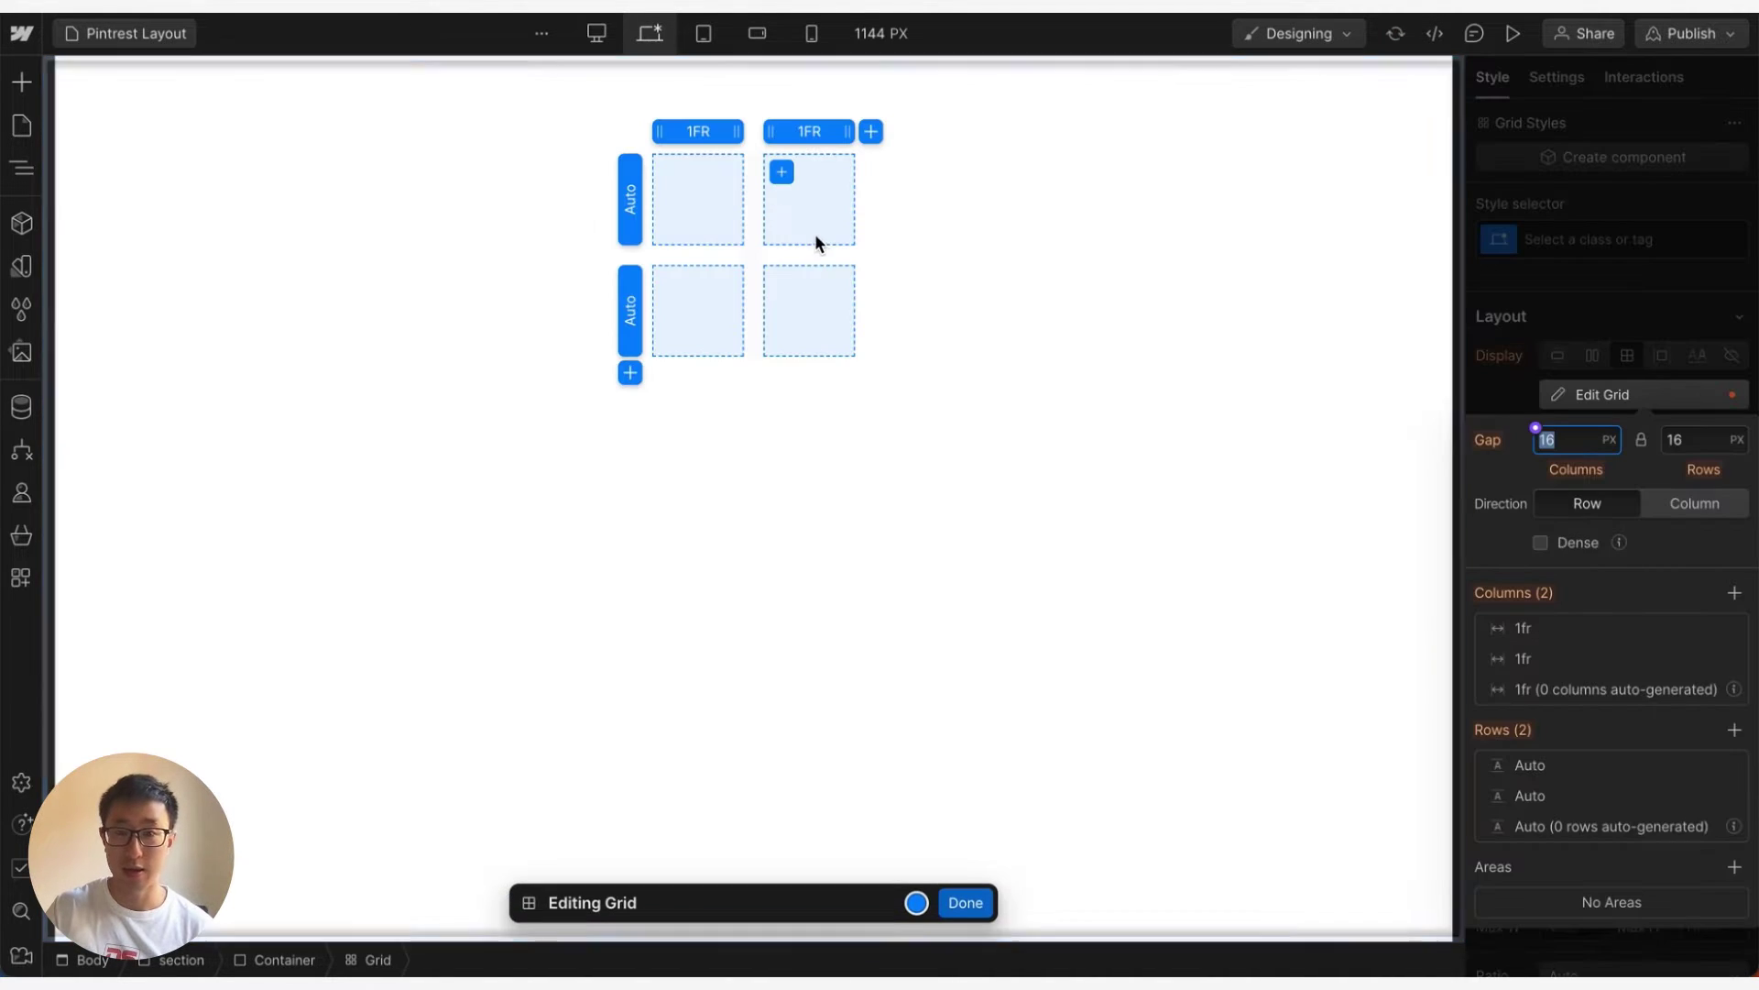
Step: Give the grid a third column, name its class test-grid, and set its width to 100%
left_click(871, 131)
left_click(970, 901)
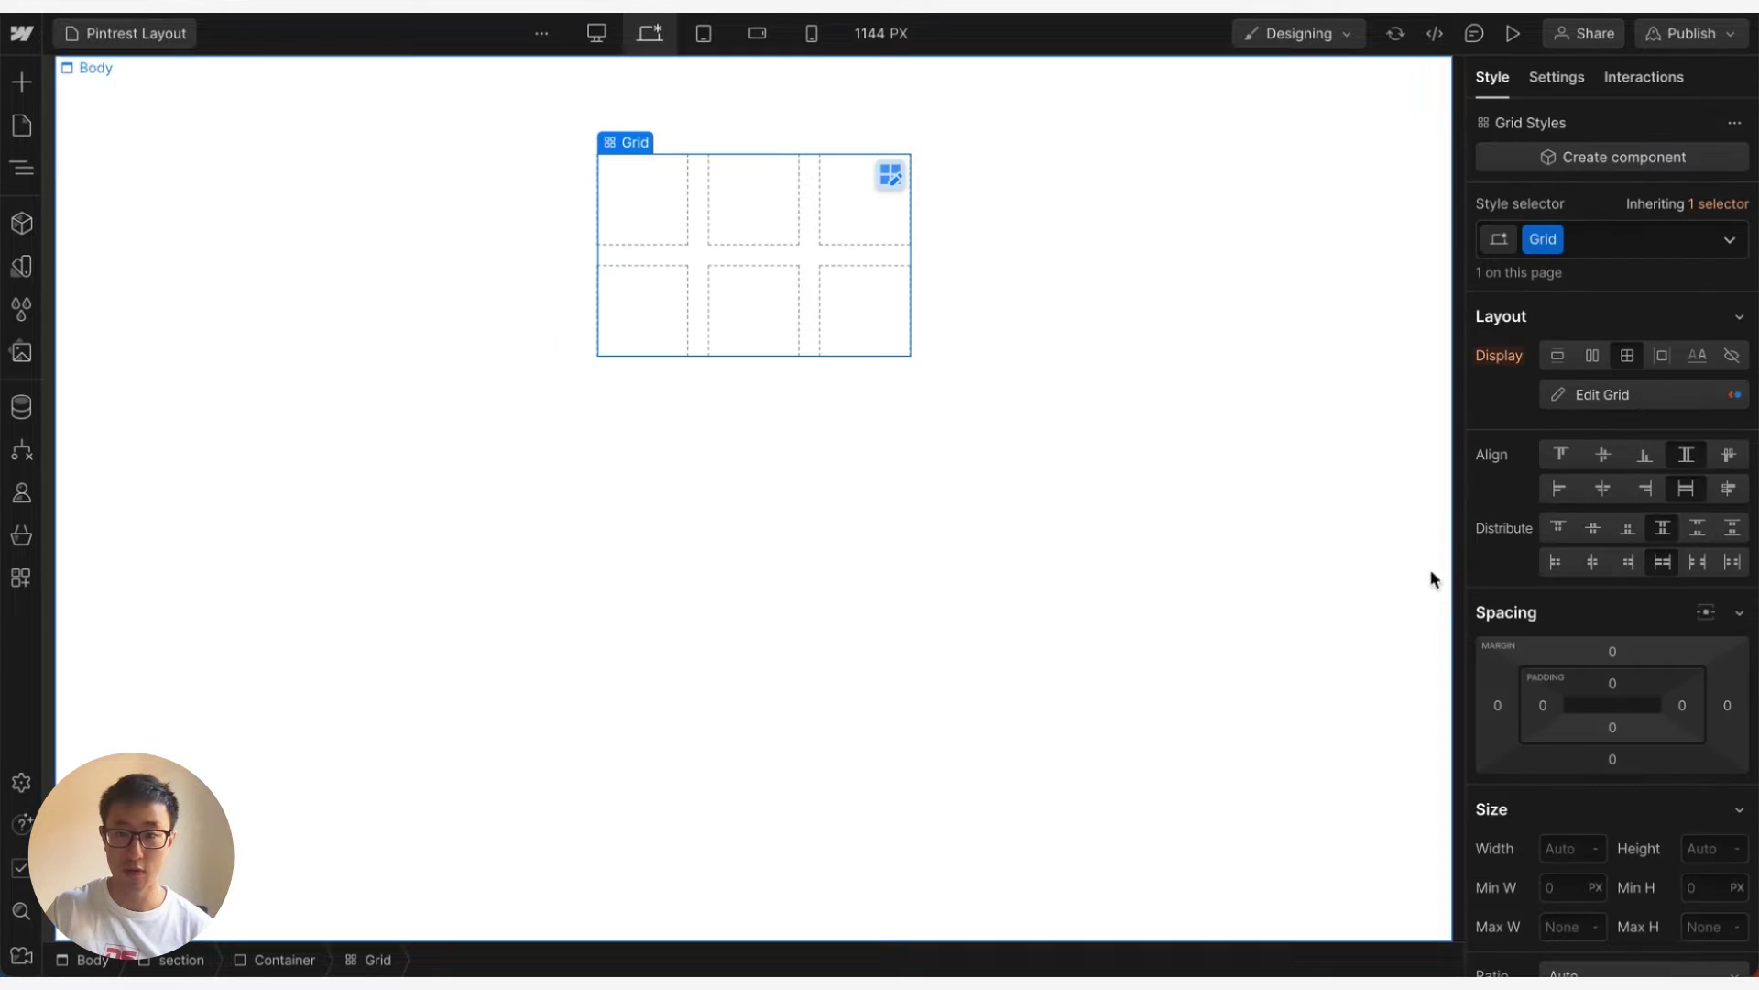
double_click(1545, 240)
type("test-gr")
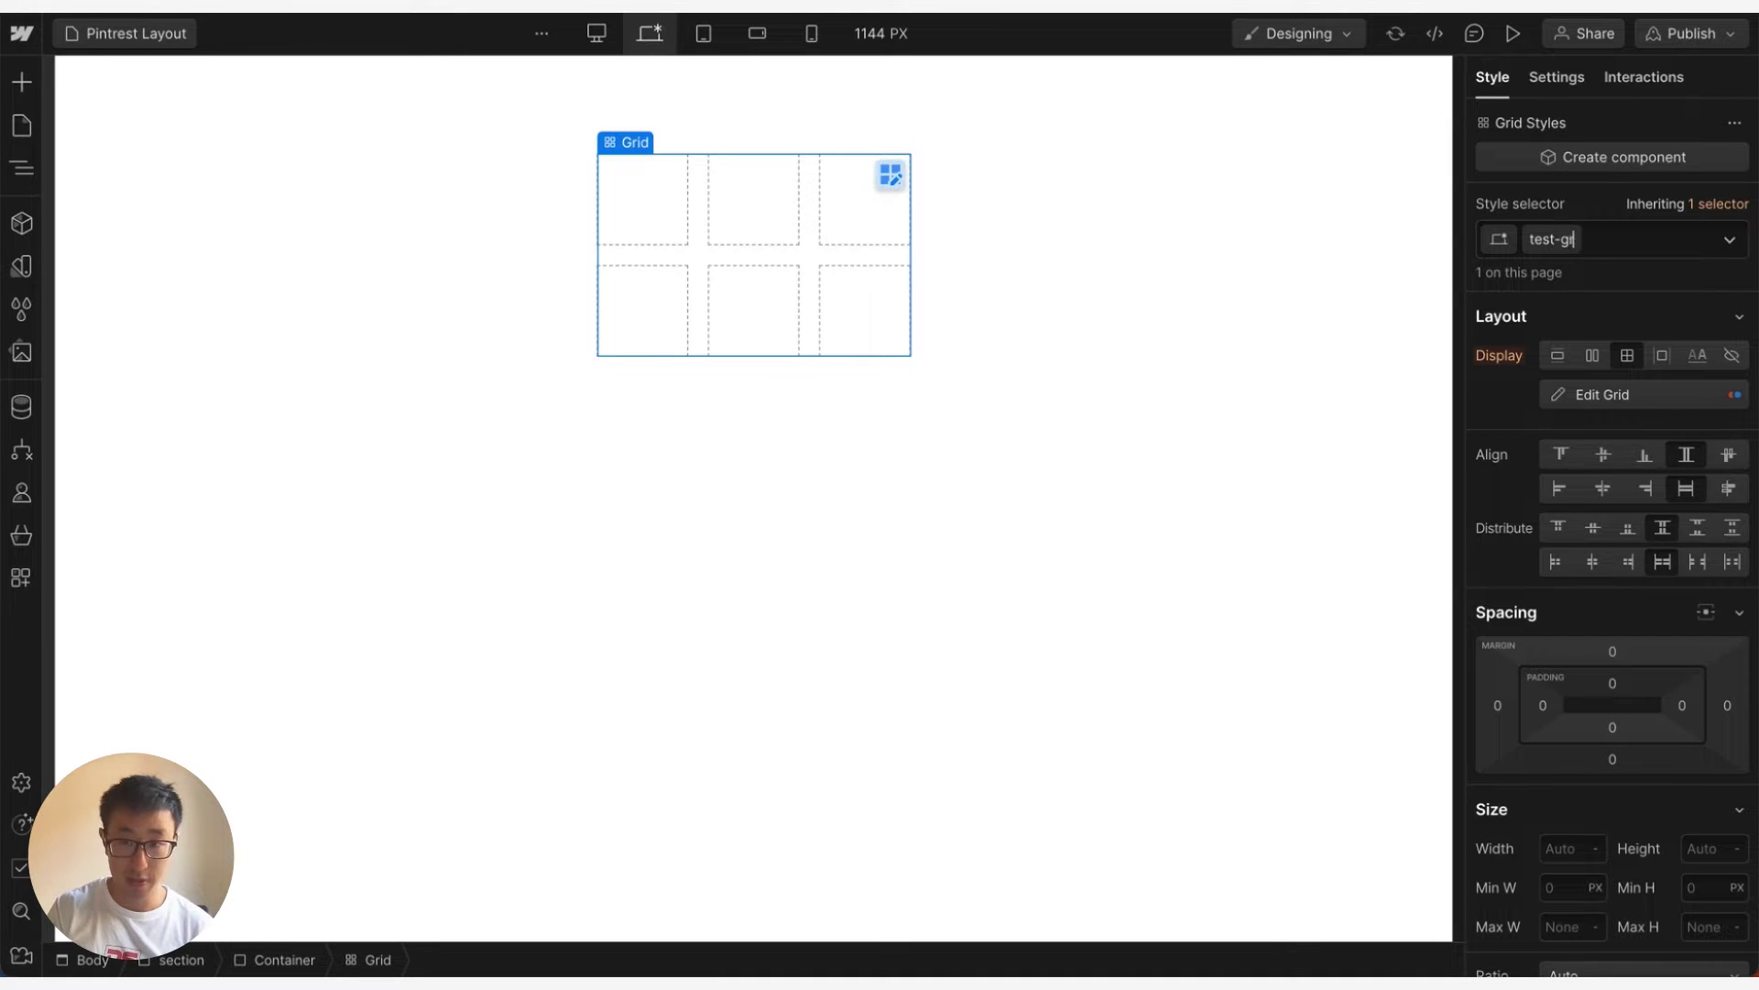
type("id")
key("Return")
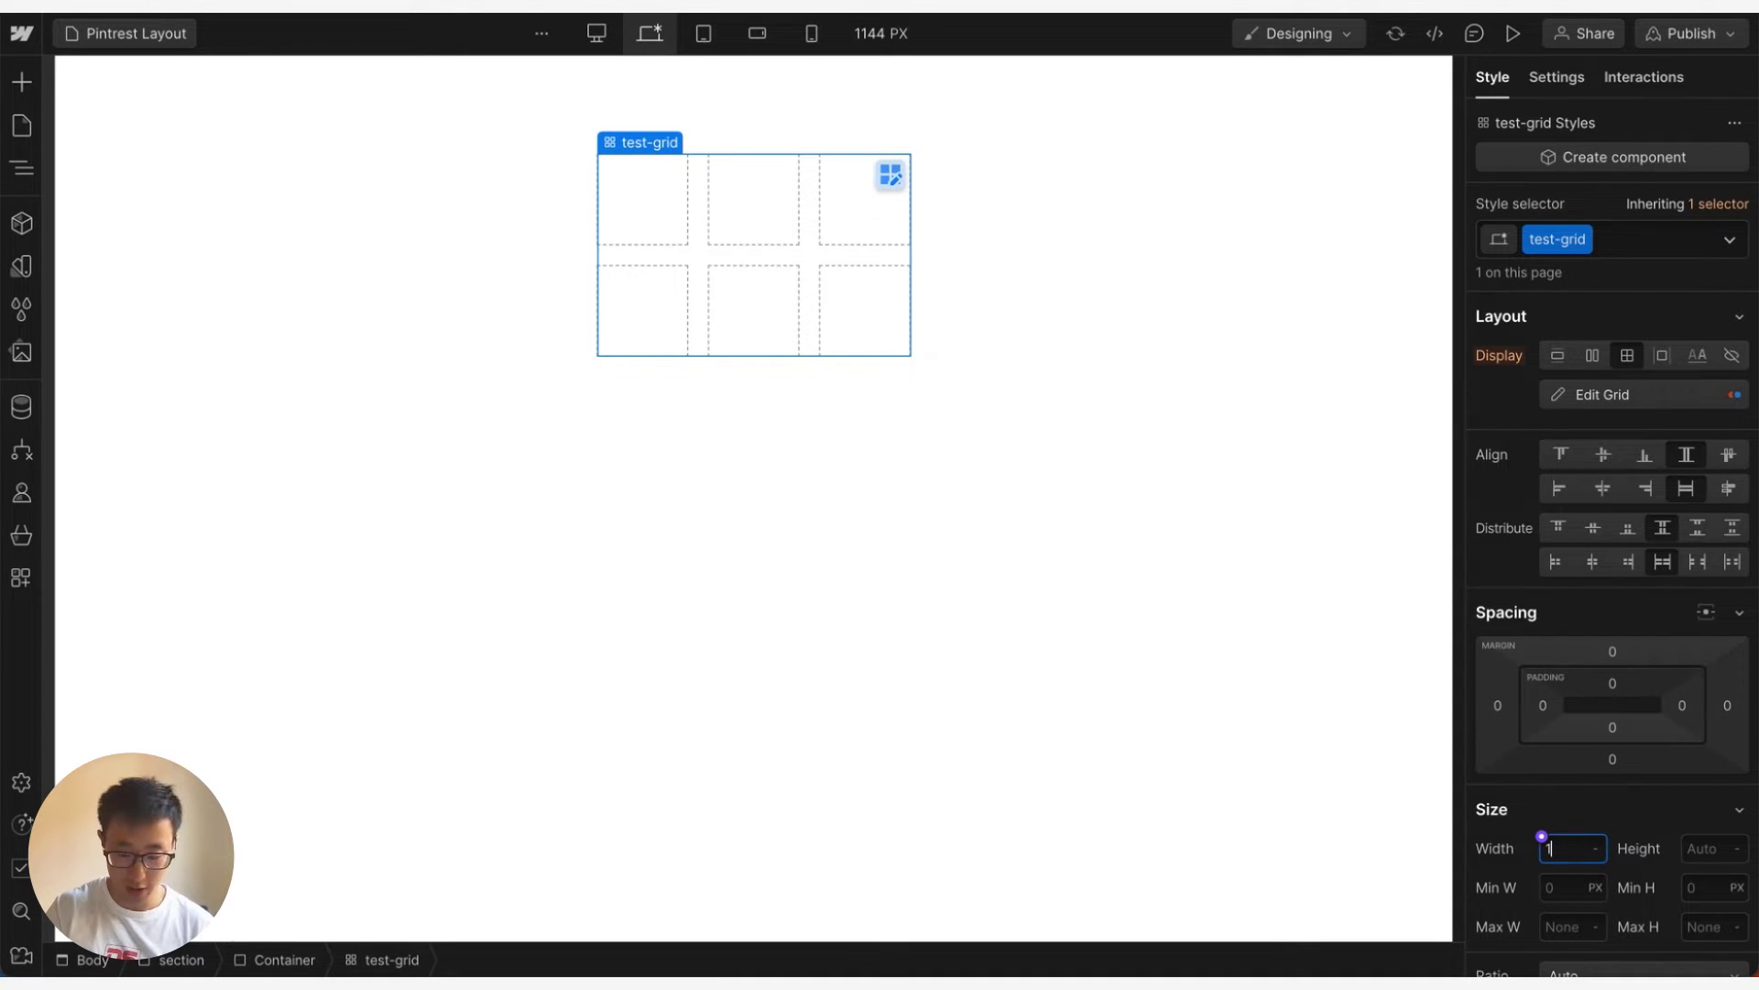
key("Return")
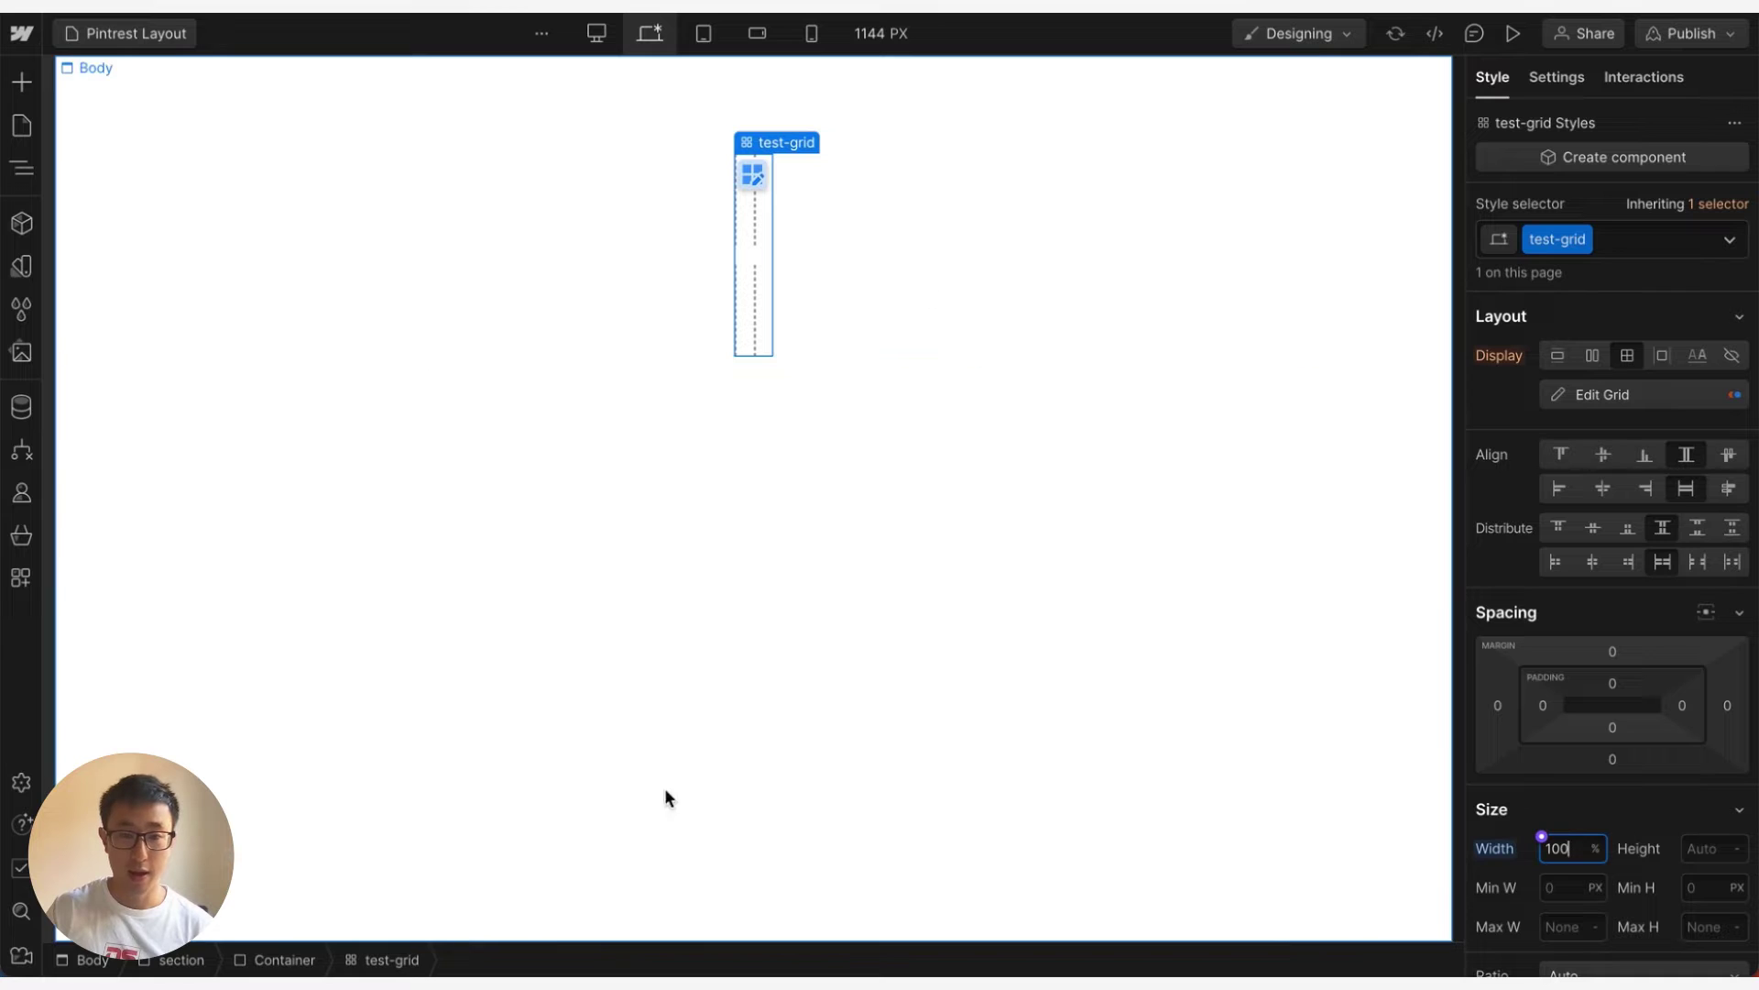
left_click(367, 964)
Step: Insert an Image element into the grid using the Bitmap.jpg asset
key("super+e")
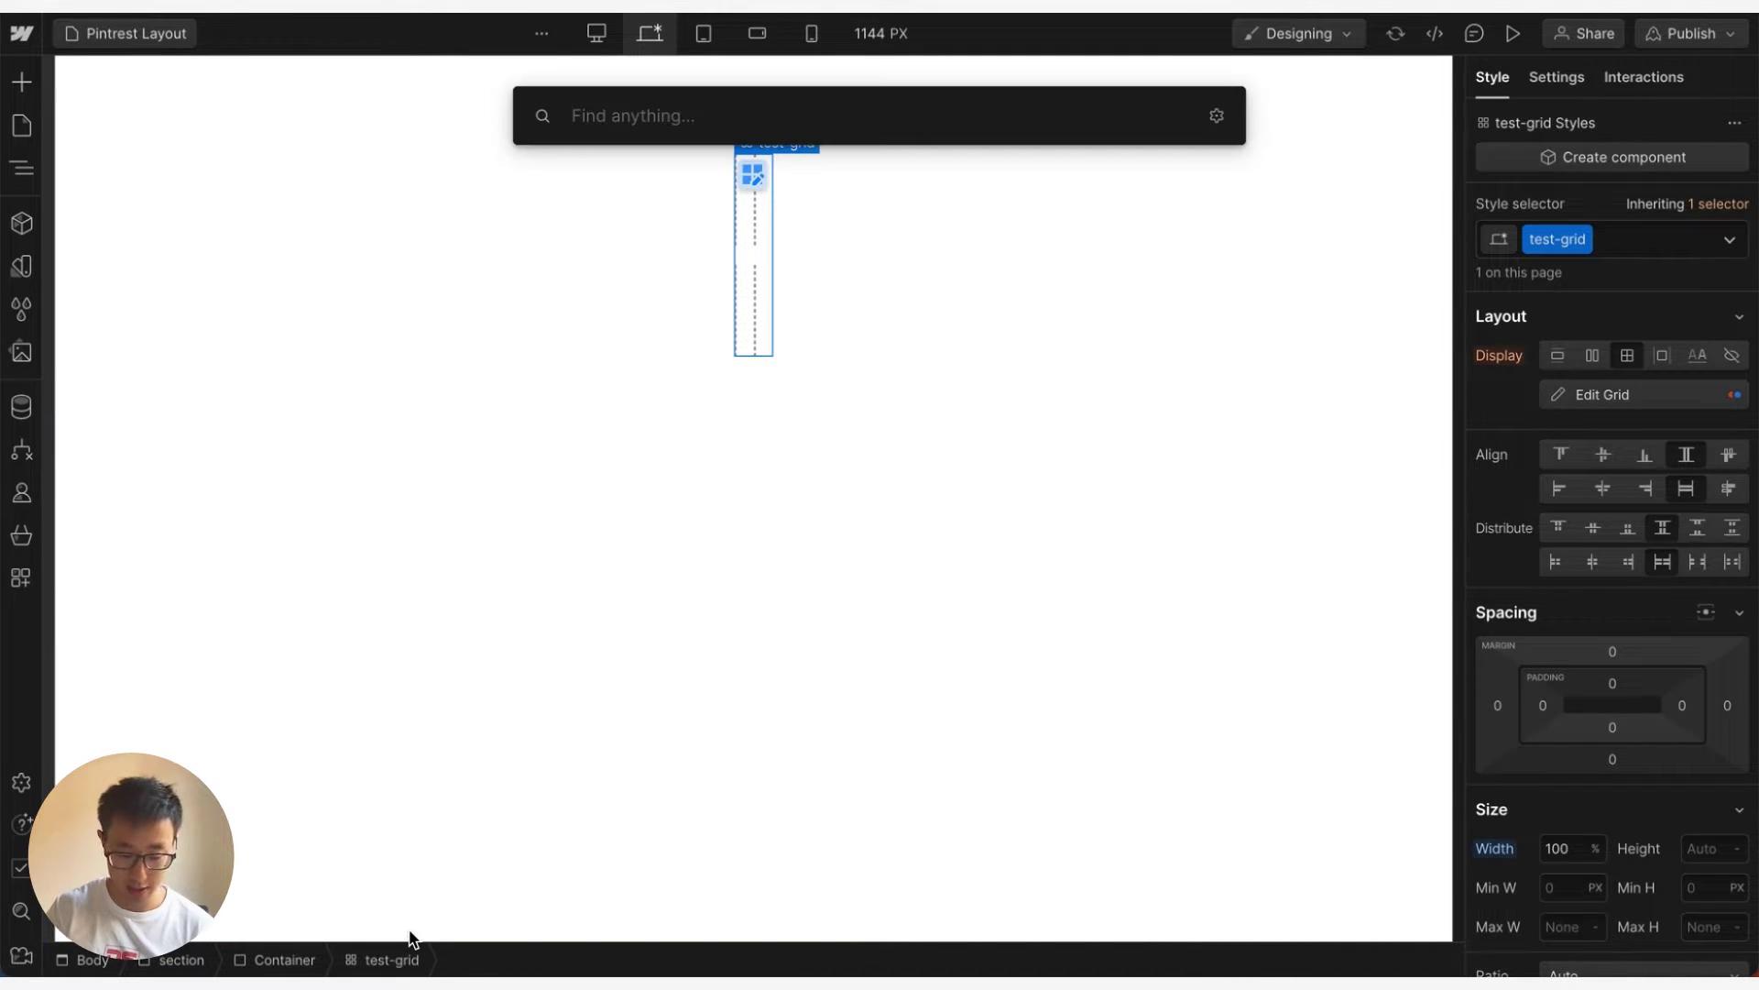
type("image")
key("Return")
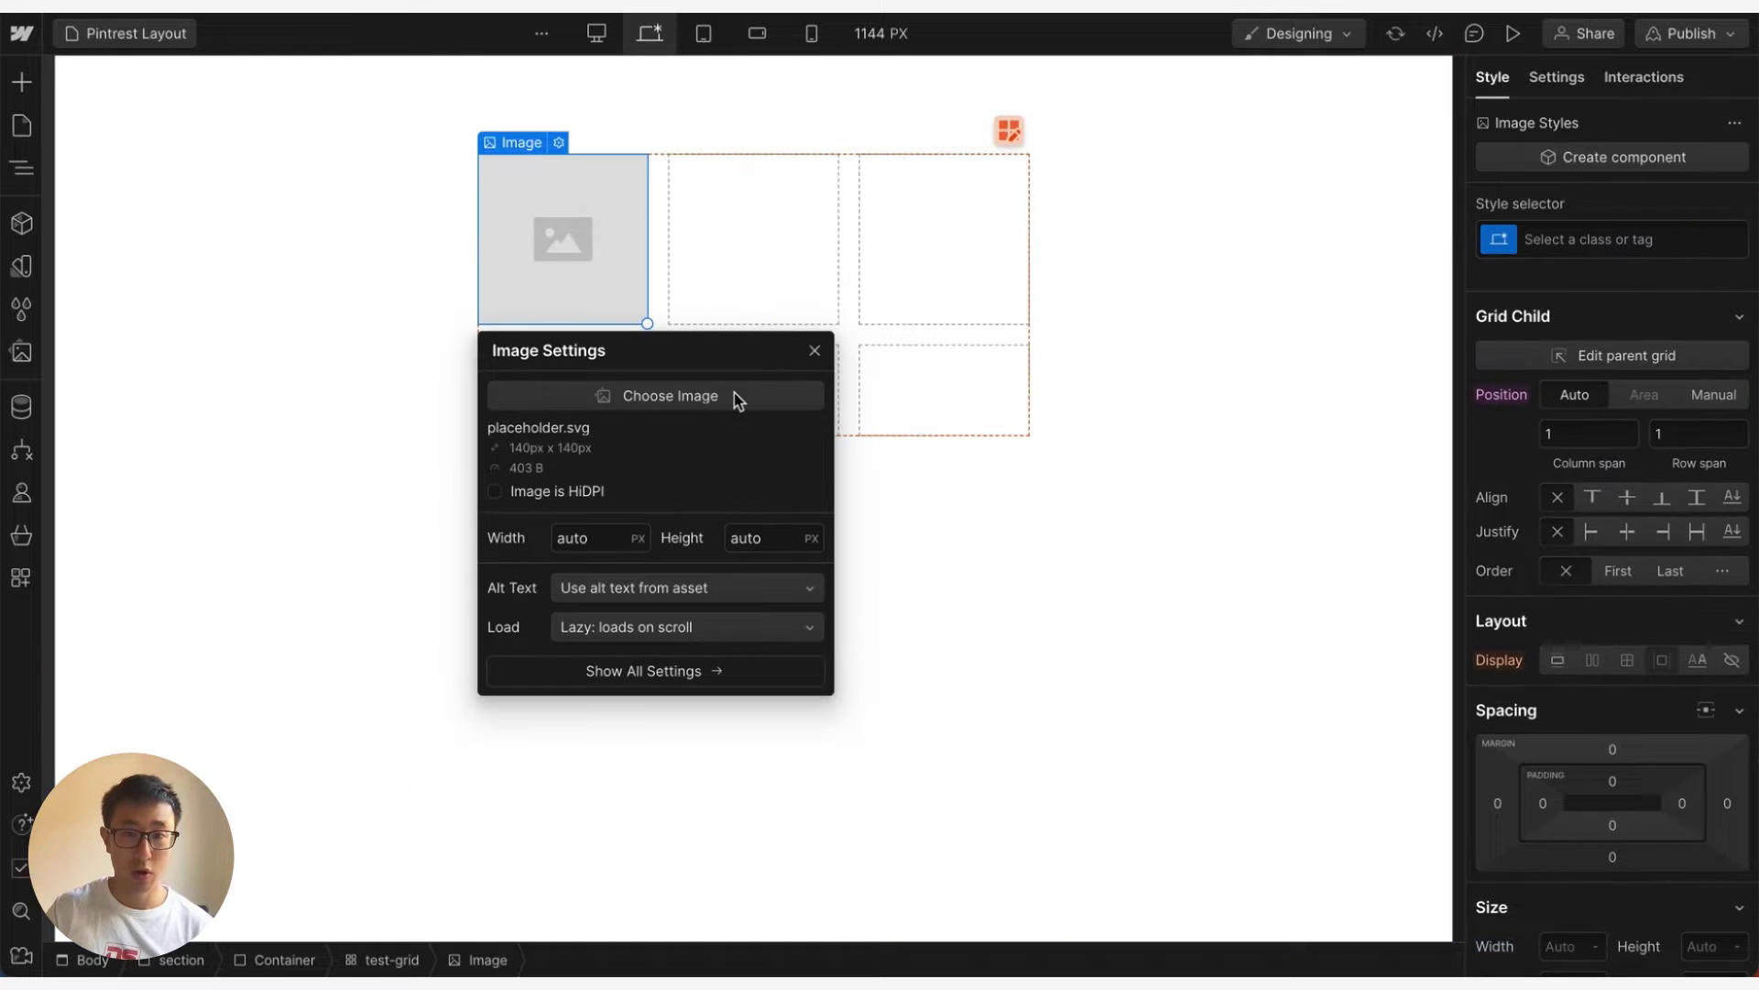
left_click(714, 398)
left_click(275, 287)
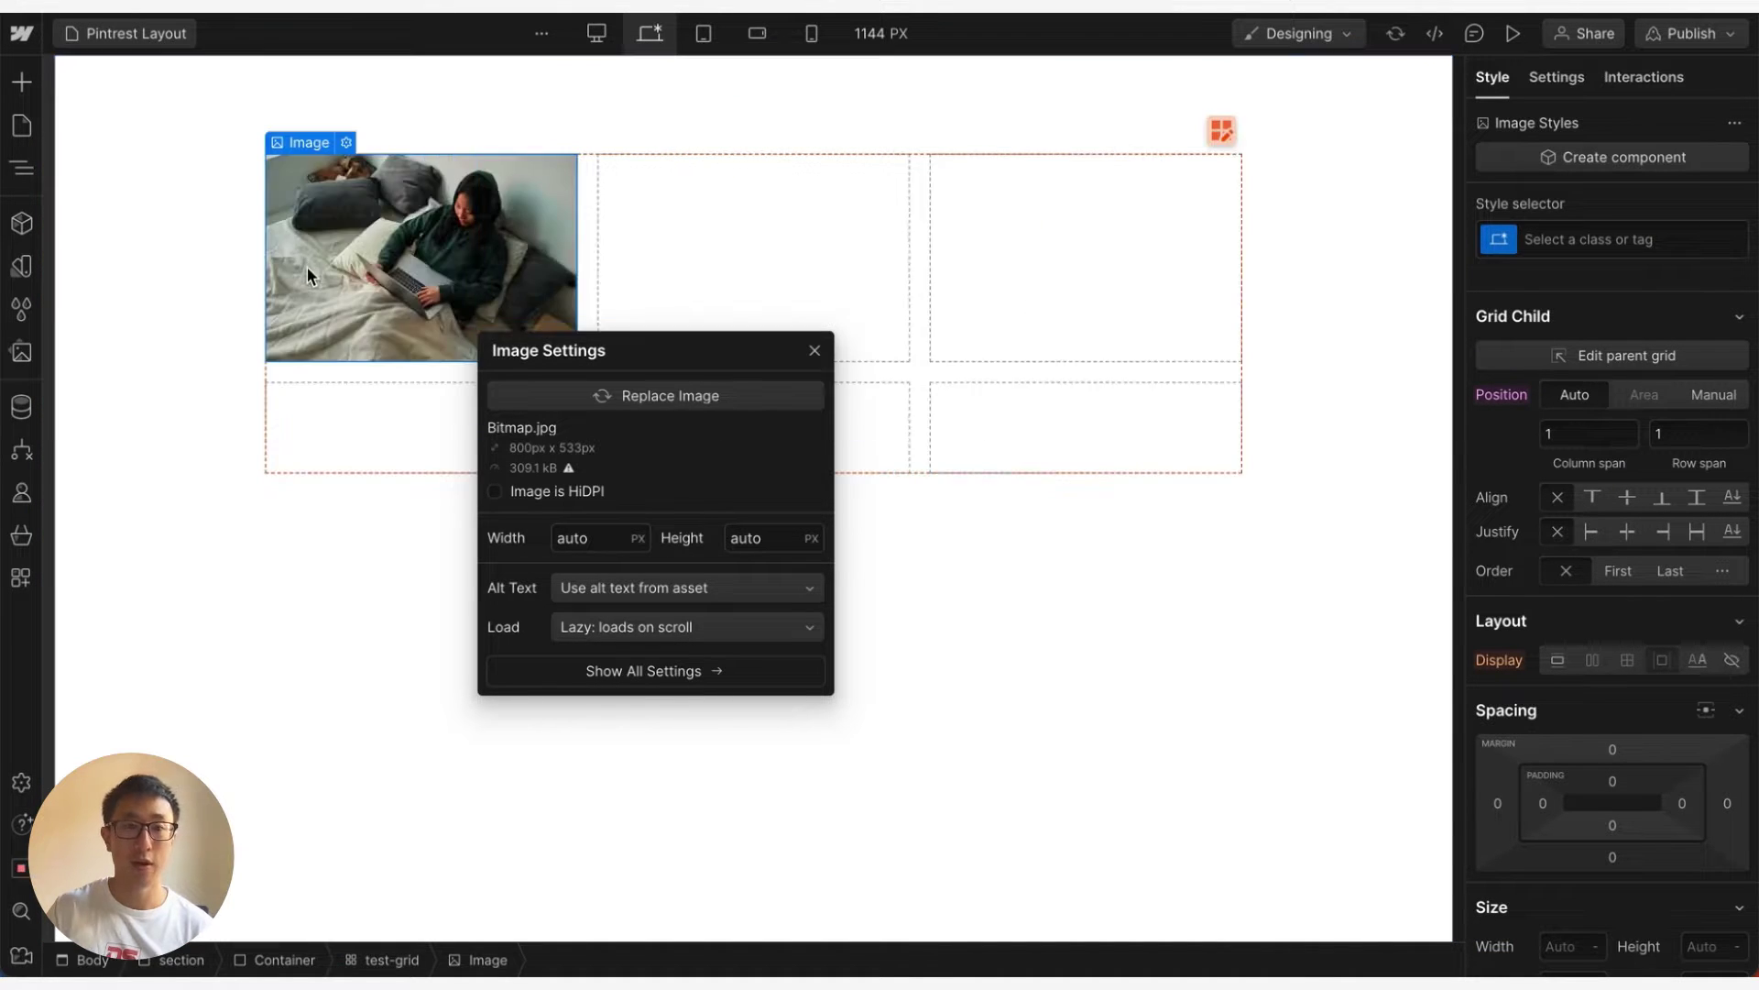
Step: Duplicate the image, then undo the extra copies so only the first Bitmap.jpg remains
left_click(183, 243)
left_click(440, 275)
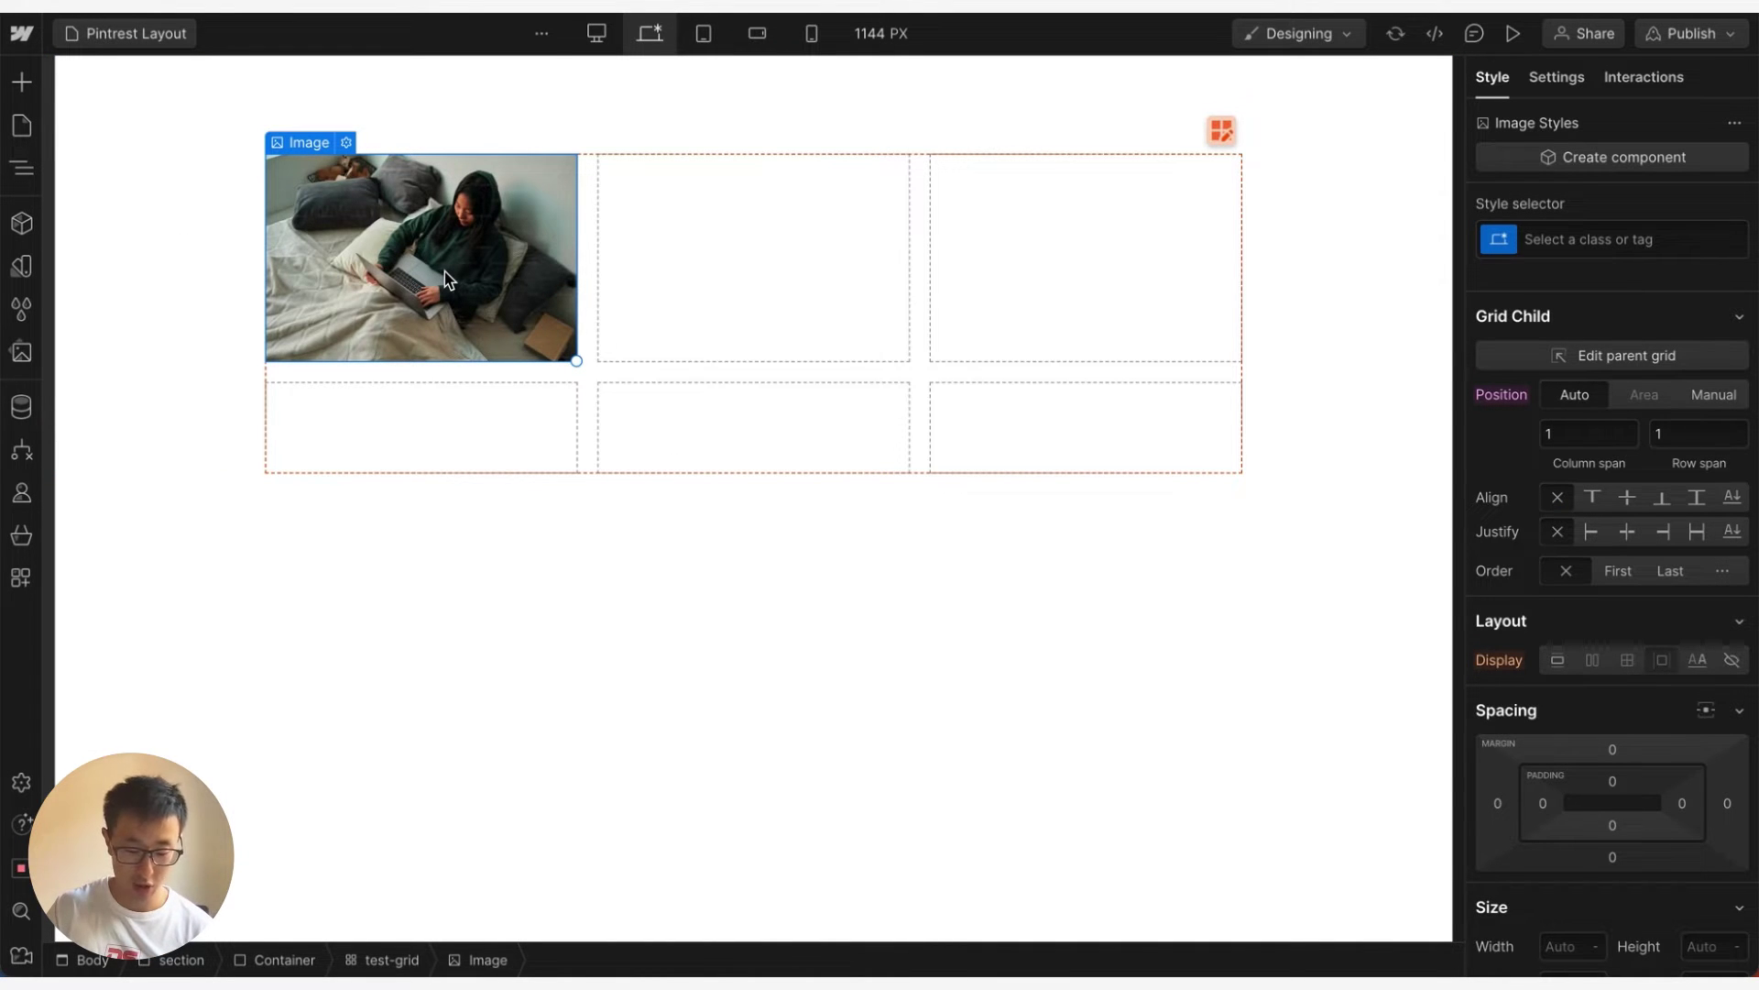
key("ctrl+d")
key("ctrl+d")
key("ctrl+d")
key("ctrl+d")
key("ctrl+d")
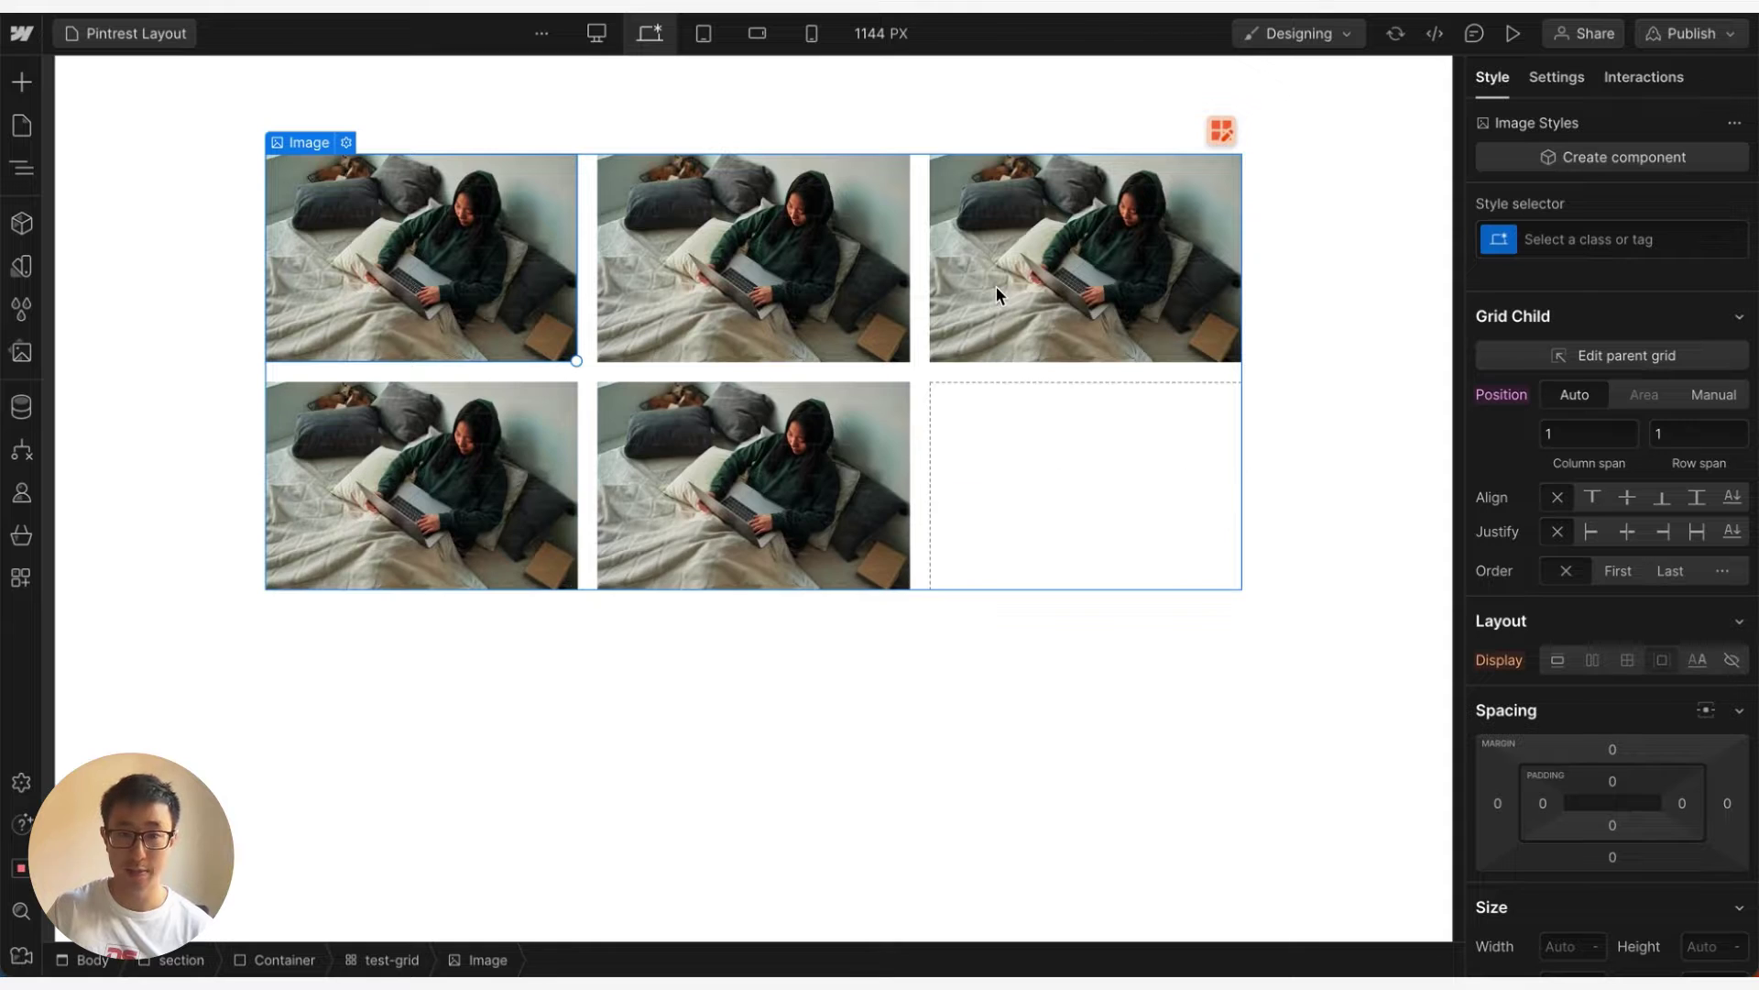
key("ctrl+d")
key("ctrl+d")
key("ctrl+d")
left_click(682, 192)
double_click(708, 212)
left_click(481, 236)
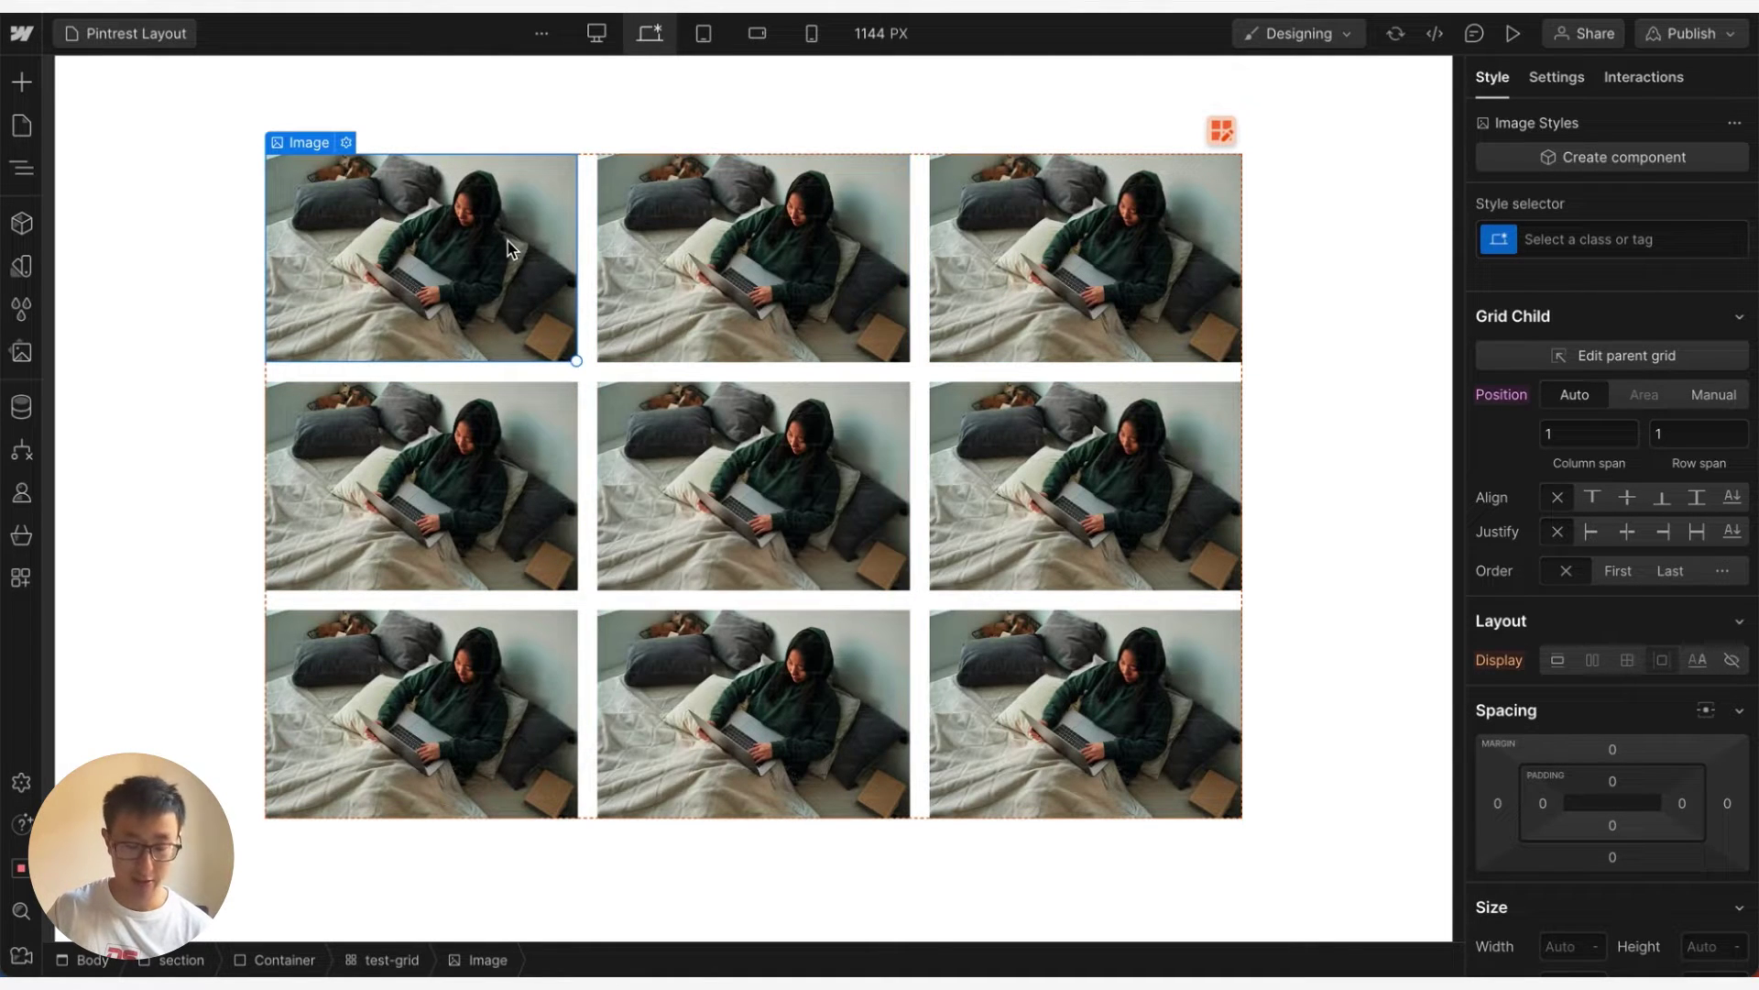
key("ctrl+z")
key("ctrl+z")
key("ctrl+z")
key("ctrl+z")
key("ctrl+z")
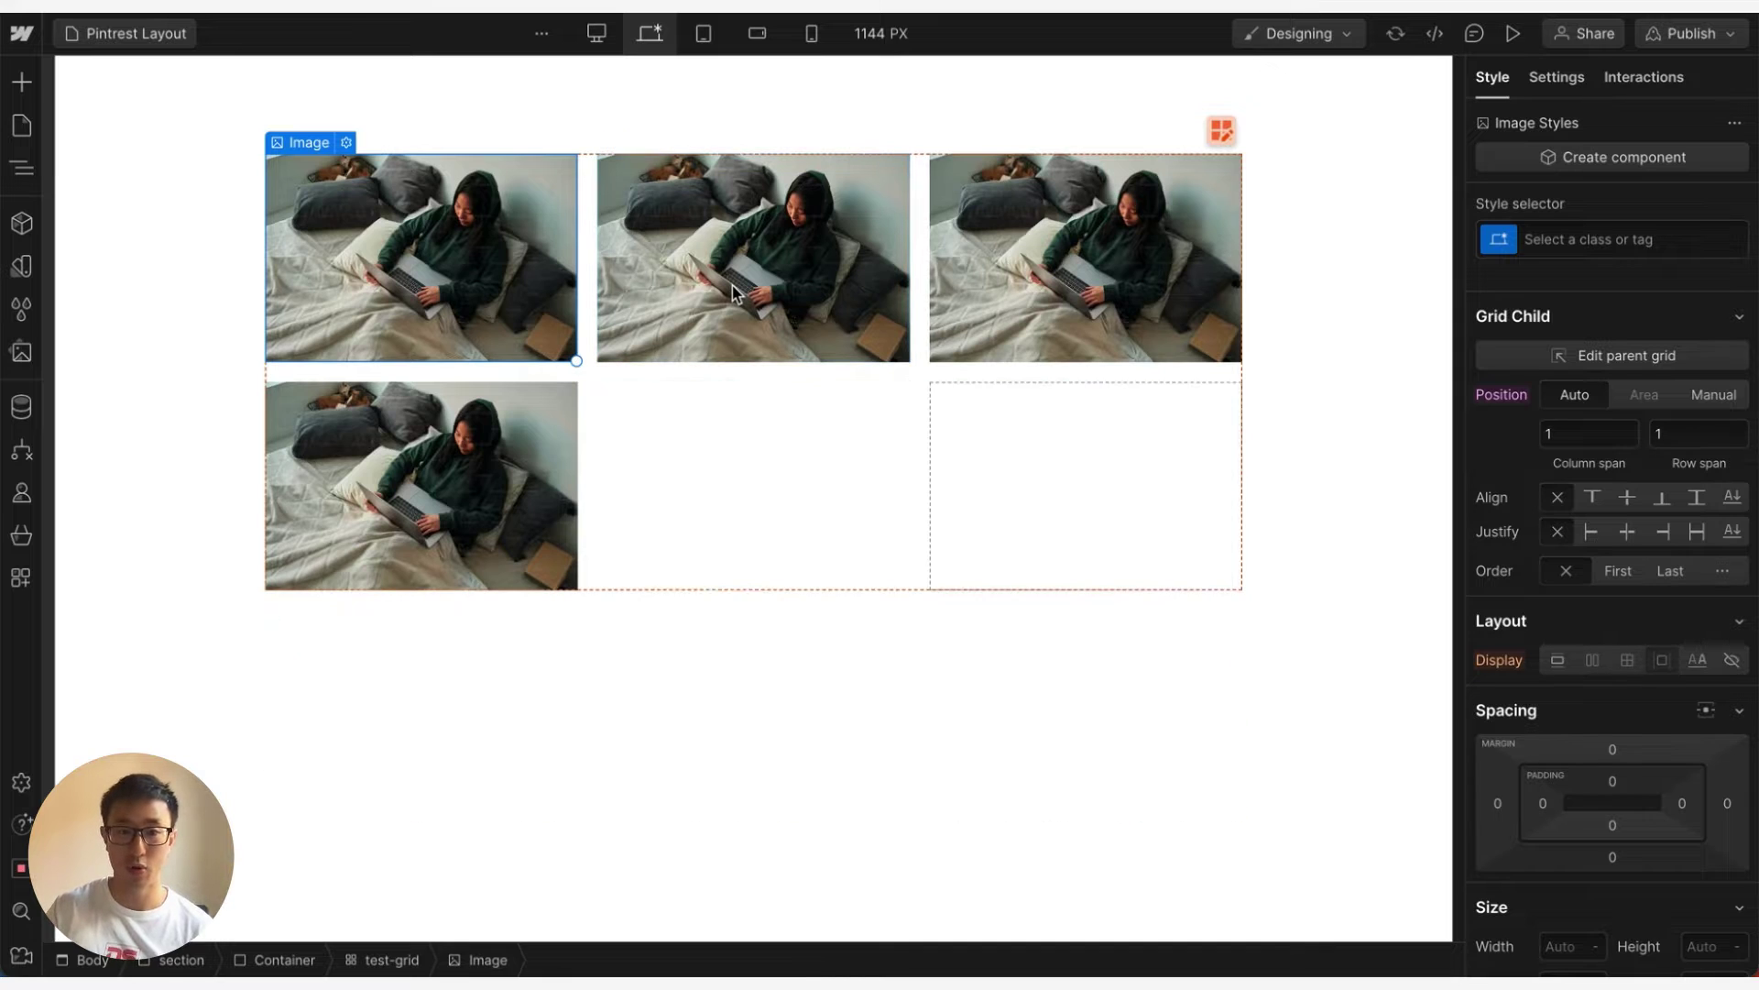
key("ctrl+z")
key("ctrl+z")
key("ctrl+z")
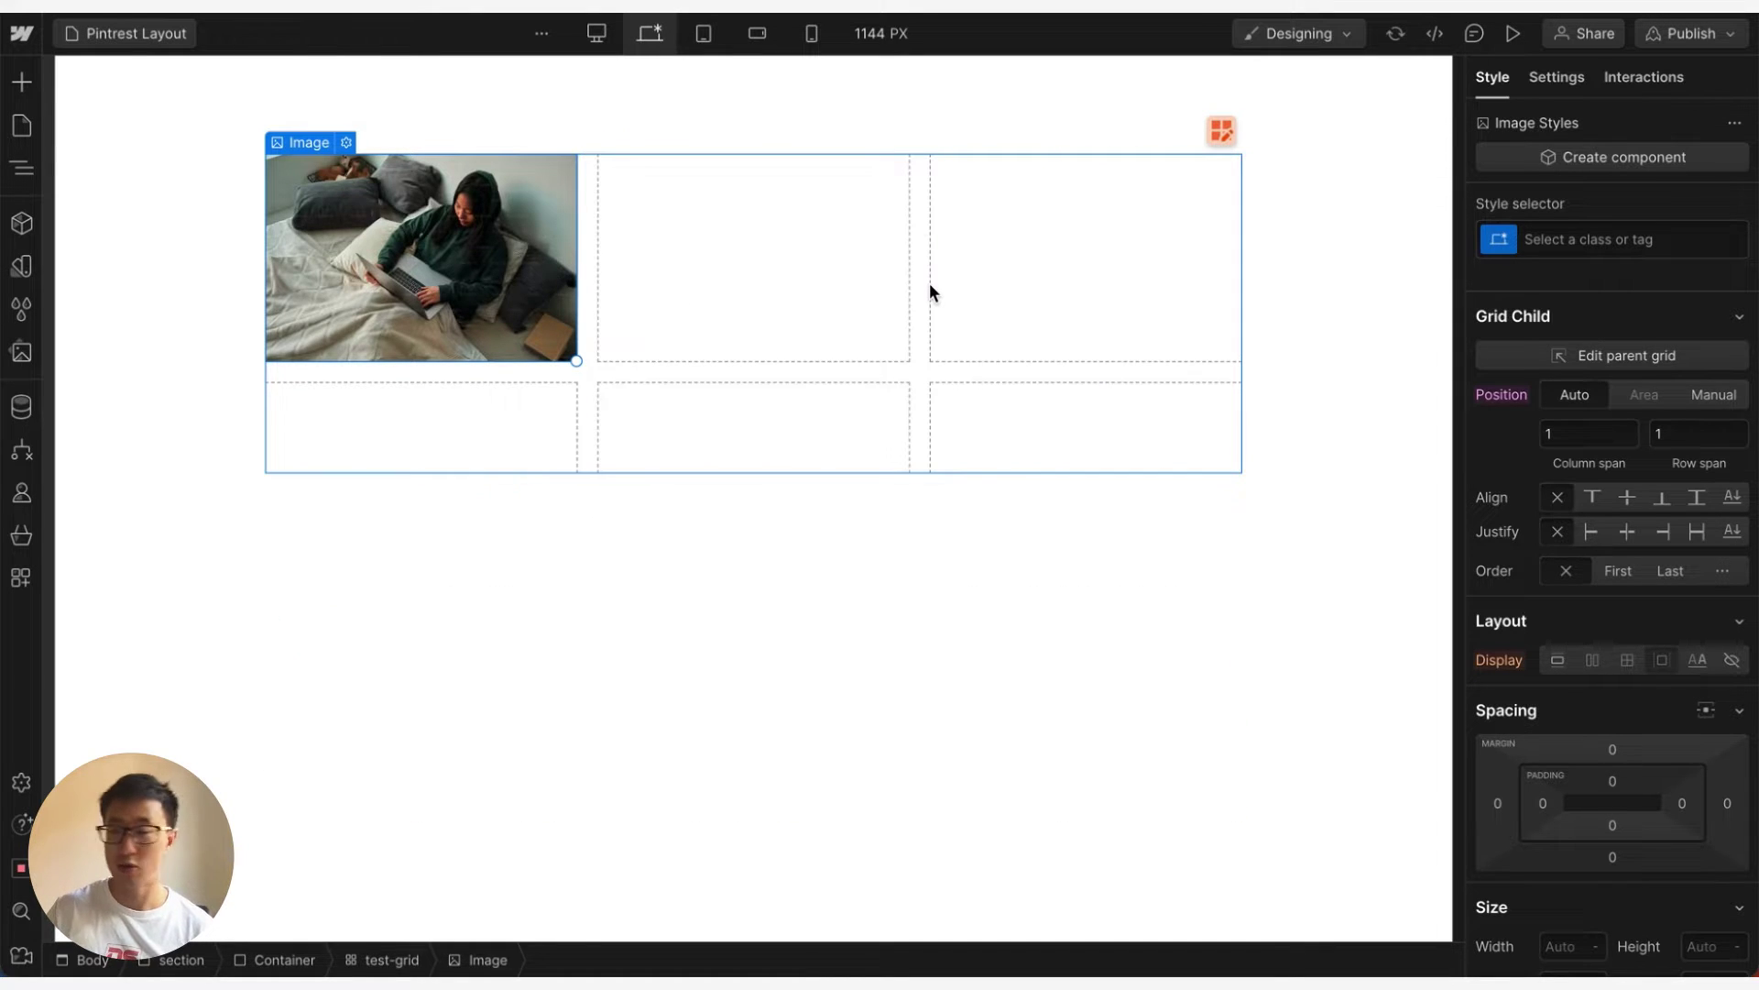
Step: Create the class grid0img0item and apply it to the image
left_click(1571, 244)
type("grid0")
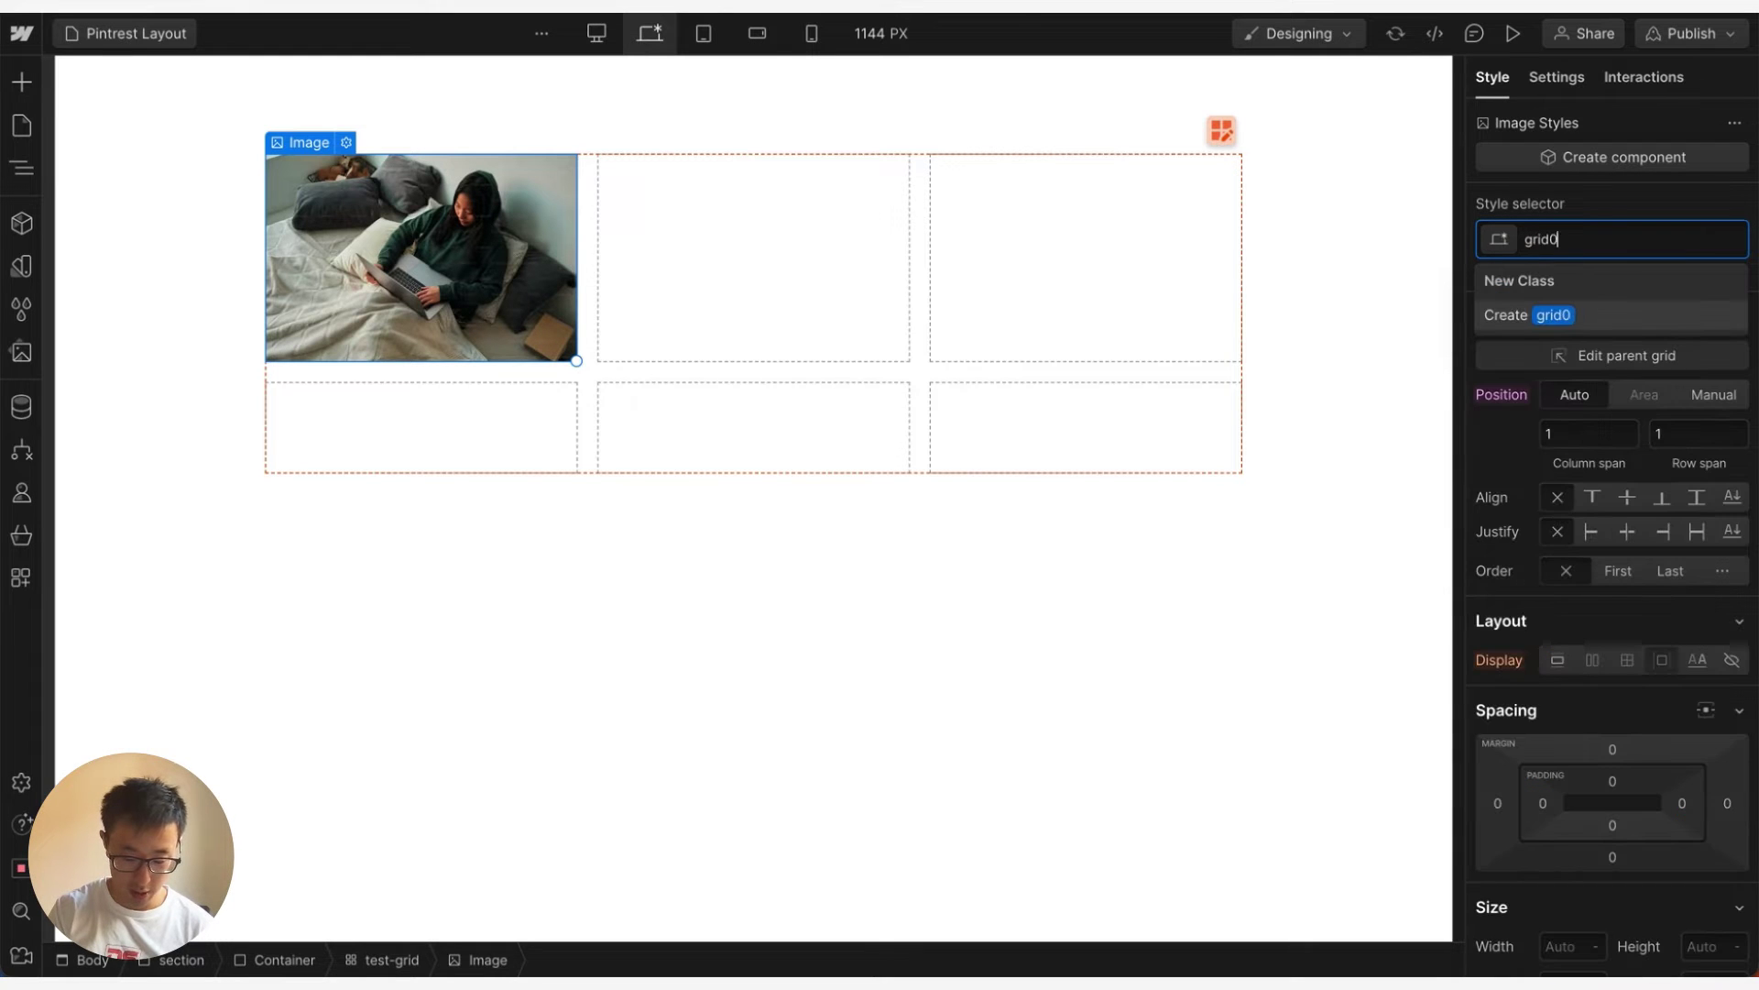
type("img0item")
key("Return")
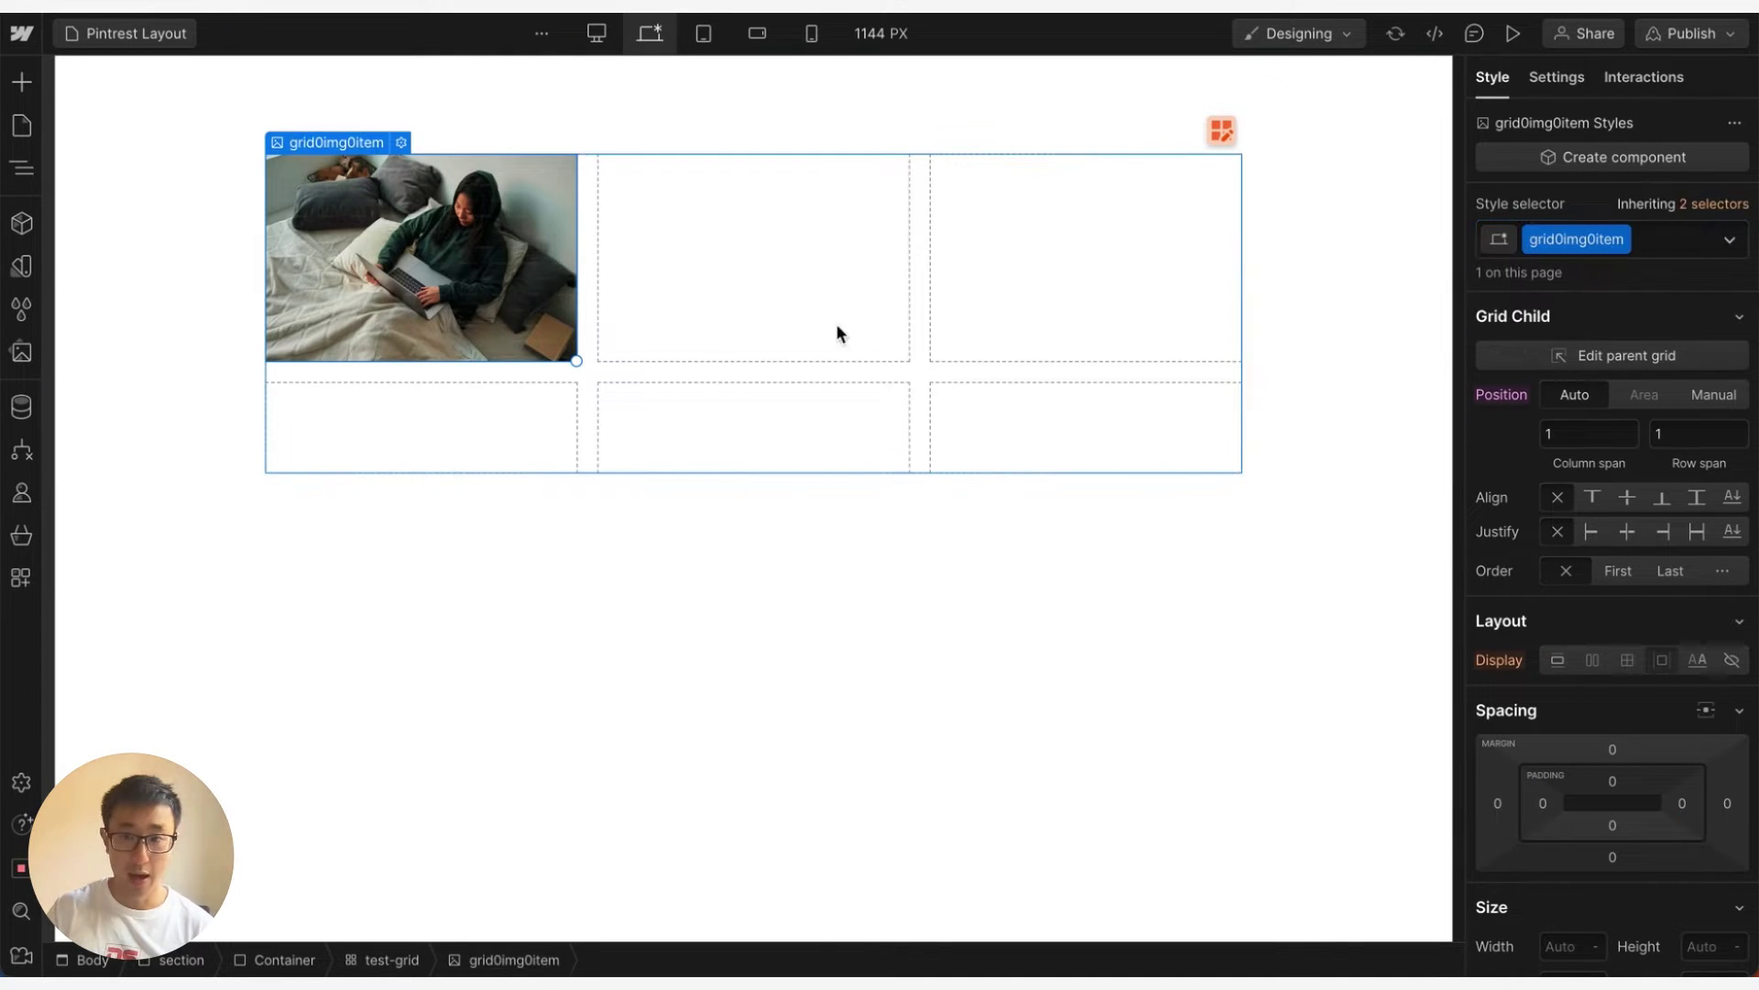
Step: Reselect the grid0img0item image and duplicate it into the empty grid cells
double_click(448, 262)
left_click(481, 436)
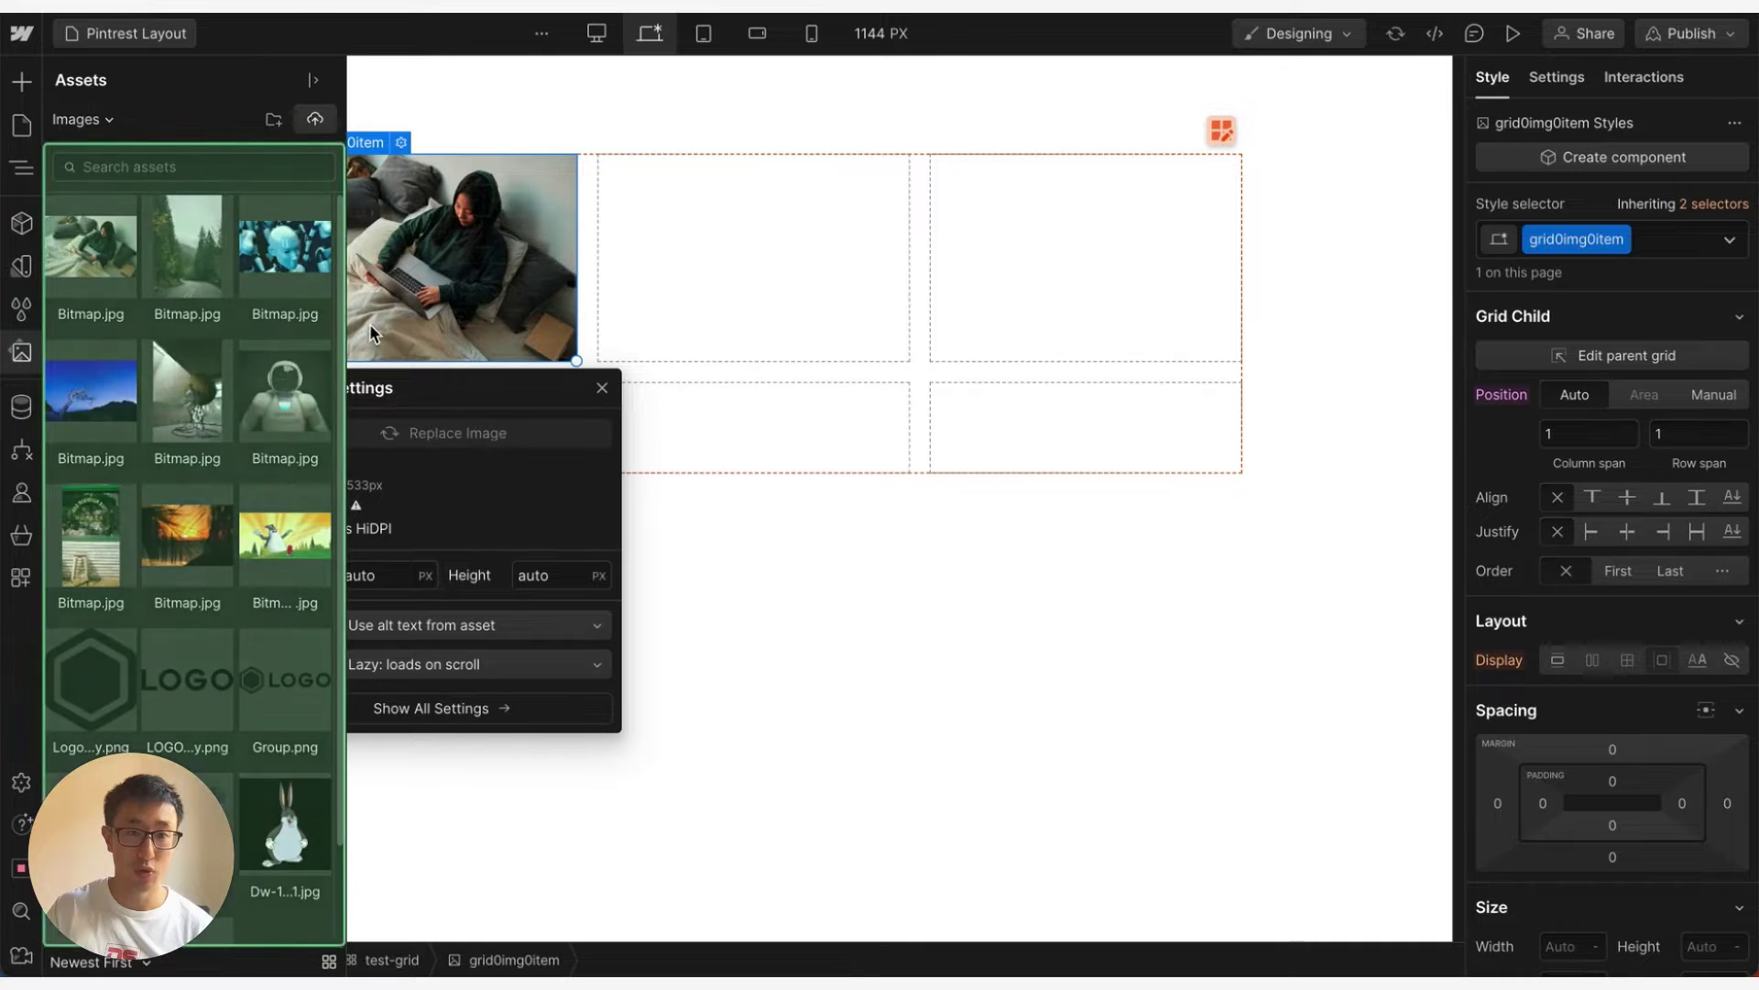
left_click(715, 228)
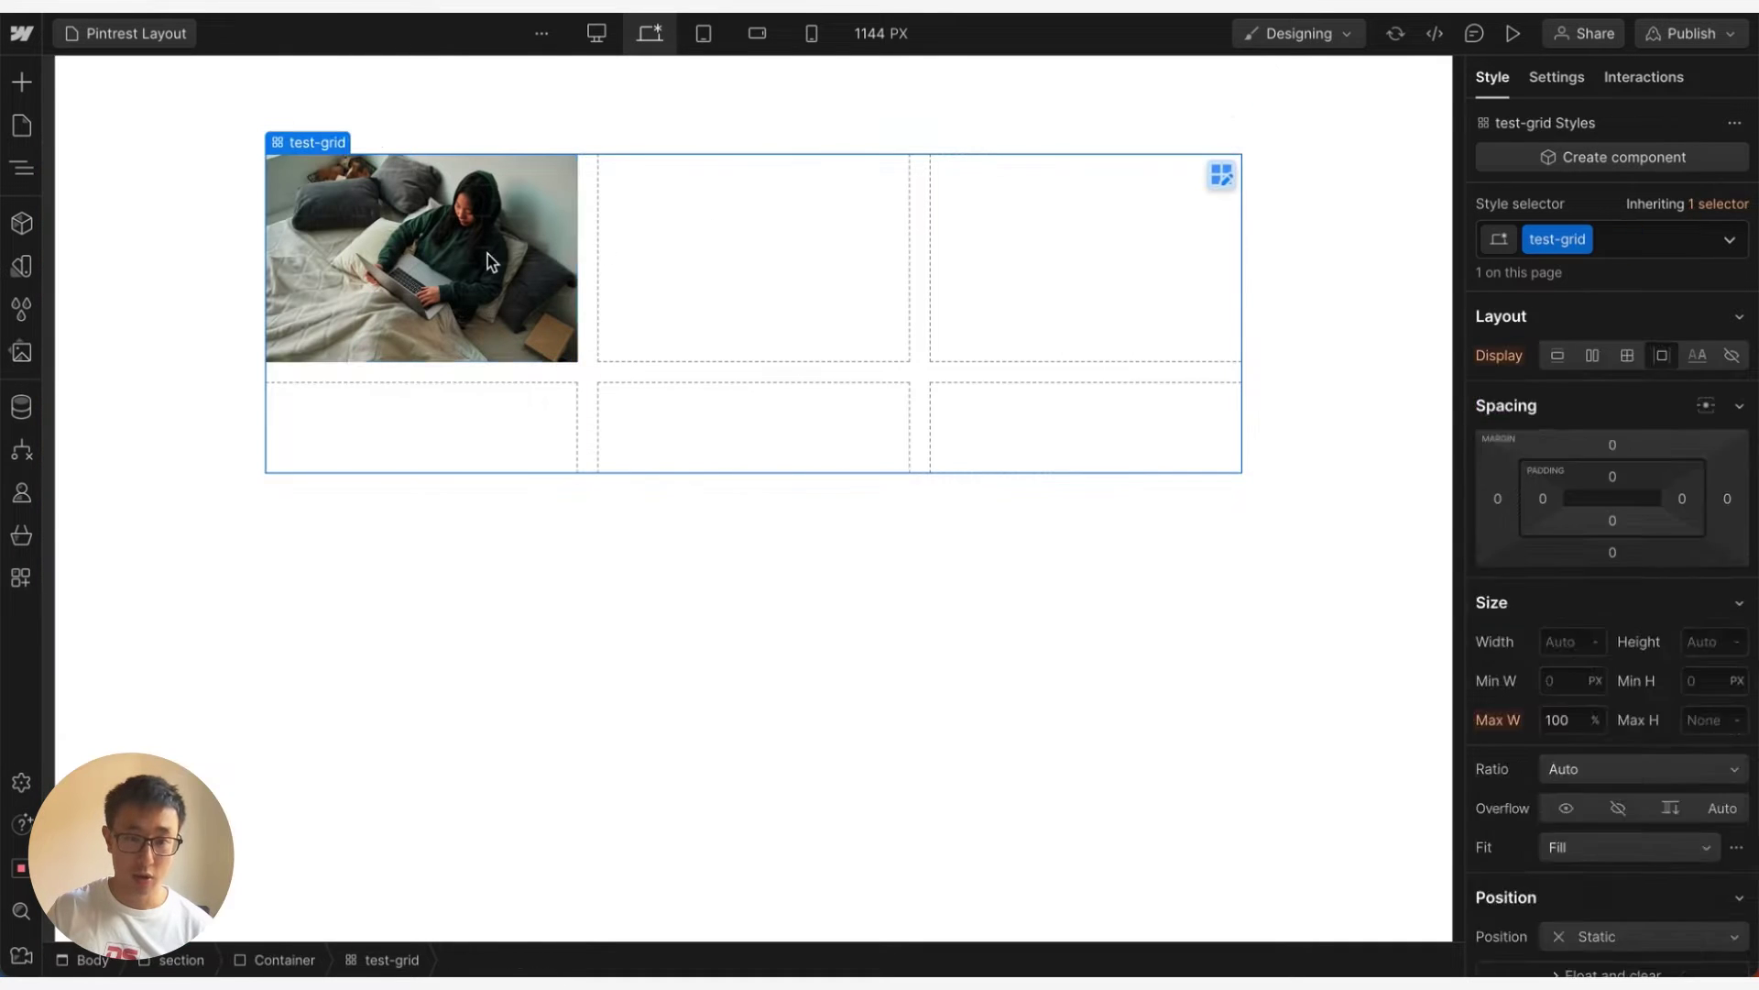
left_click(487, 255)
key("ctrl+d")
key("ctrl+d")
key("ctrl+d")
key("ctrl+d")
key("ctrl+d")
key("ctrl+d")
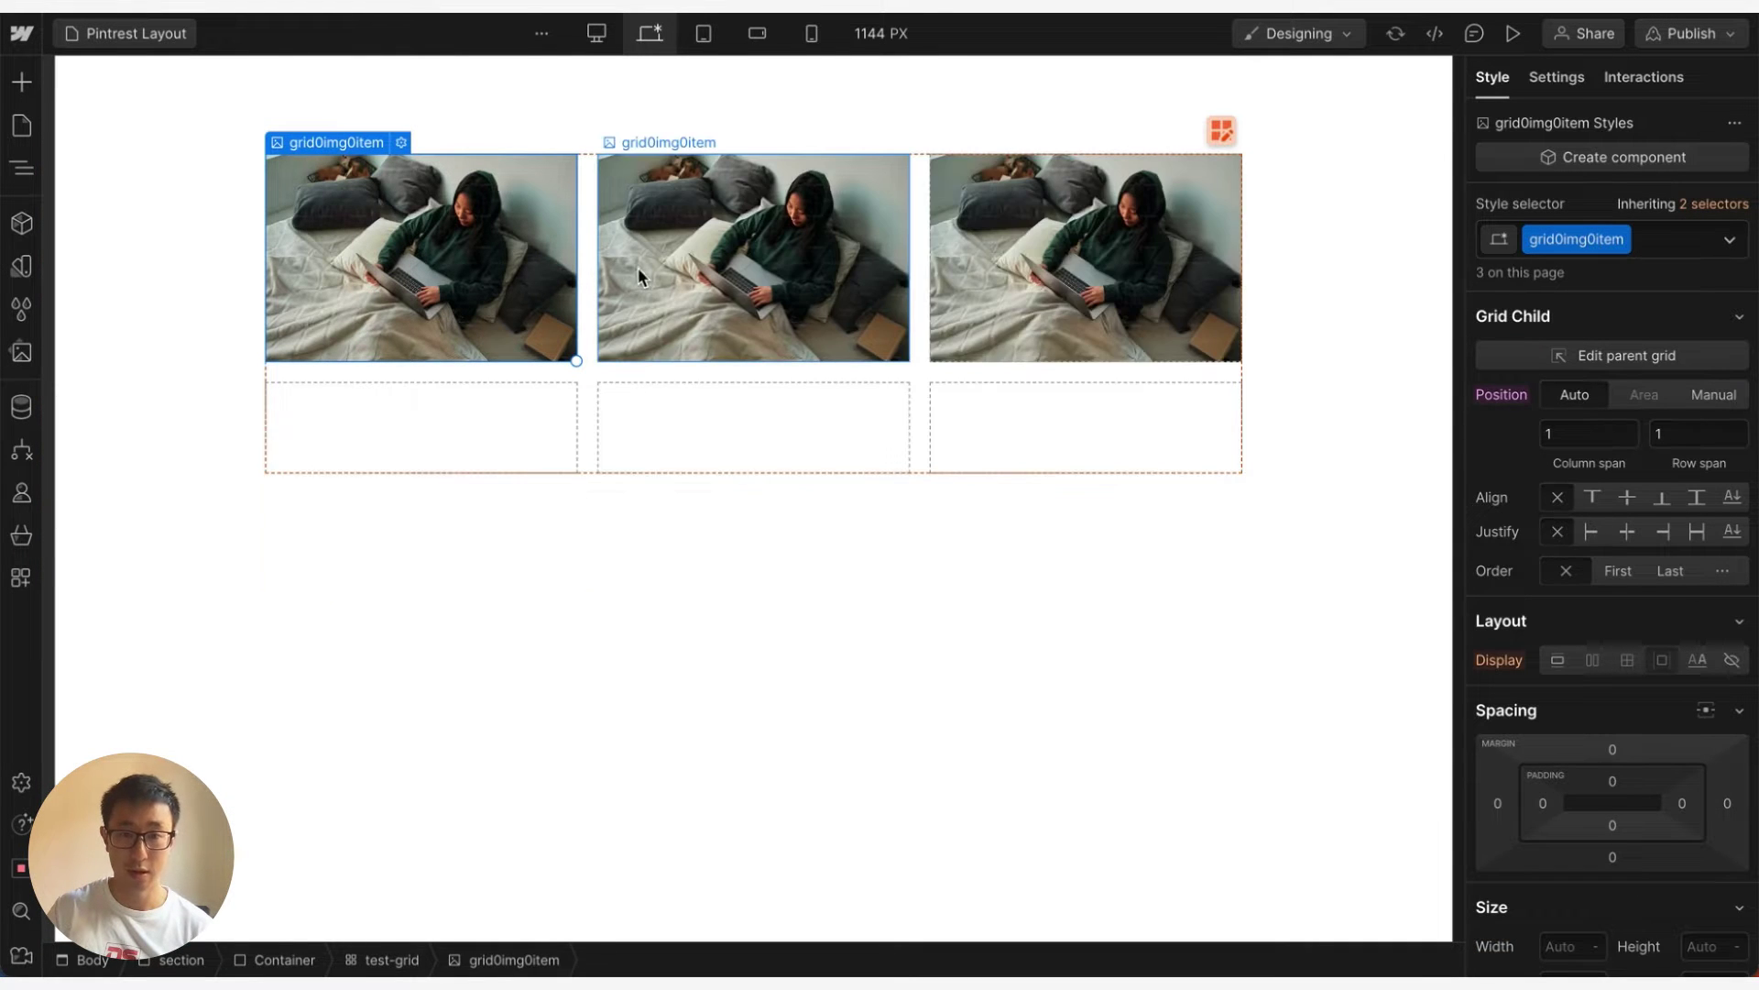
Step: Fill the grid, then put robot-head and sculpture pictures in the second and third images
key("ctrl+d")
key("ctrl+d")
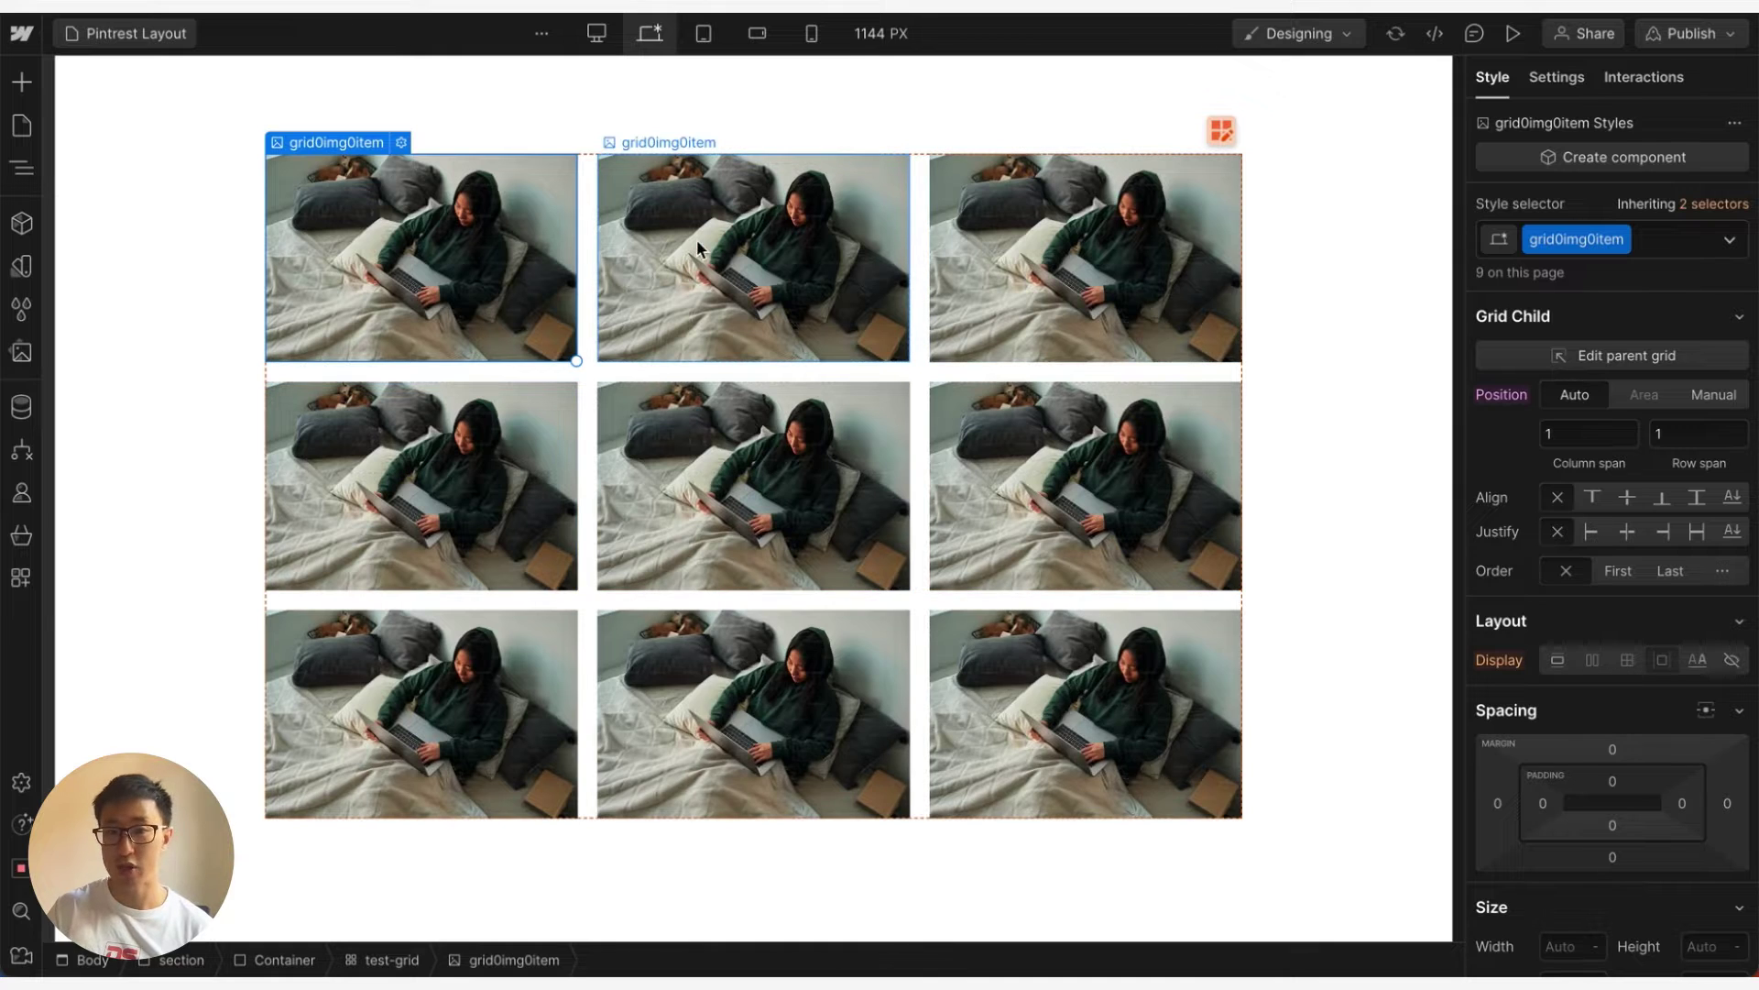
double_click(820, 312)
left_click(796, 431)
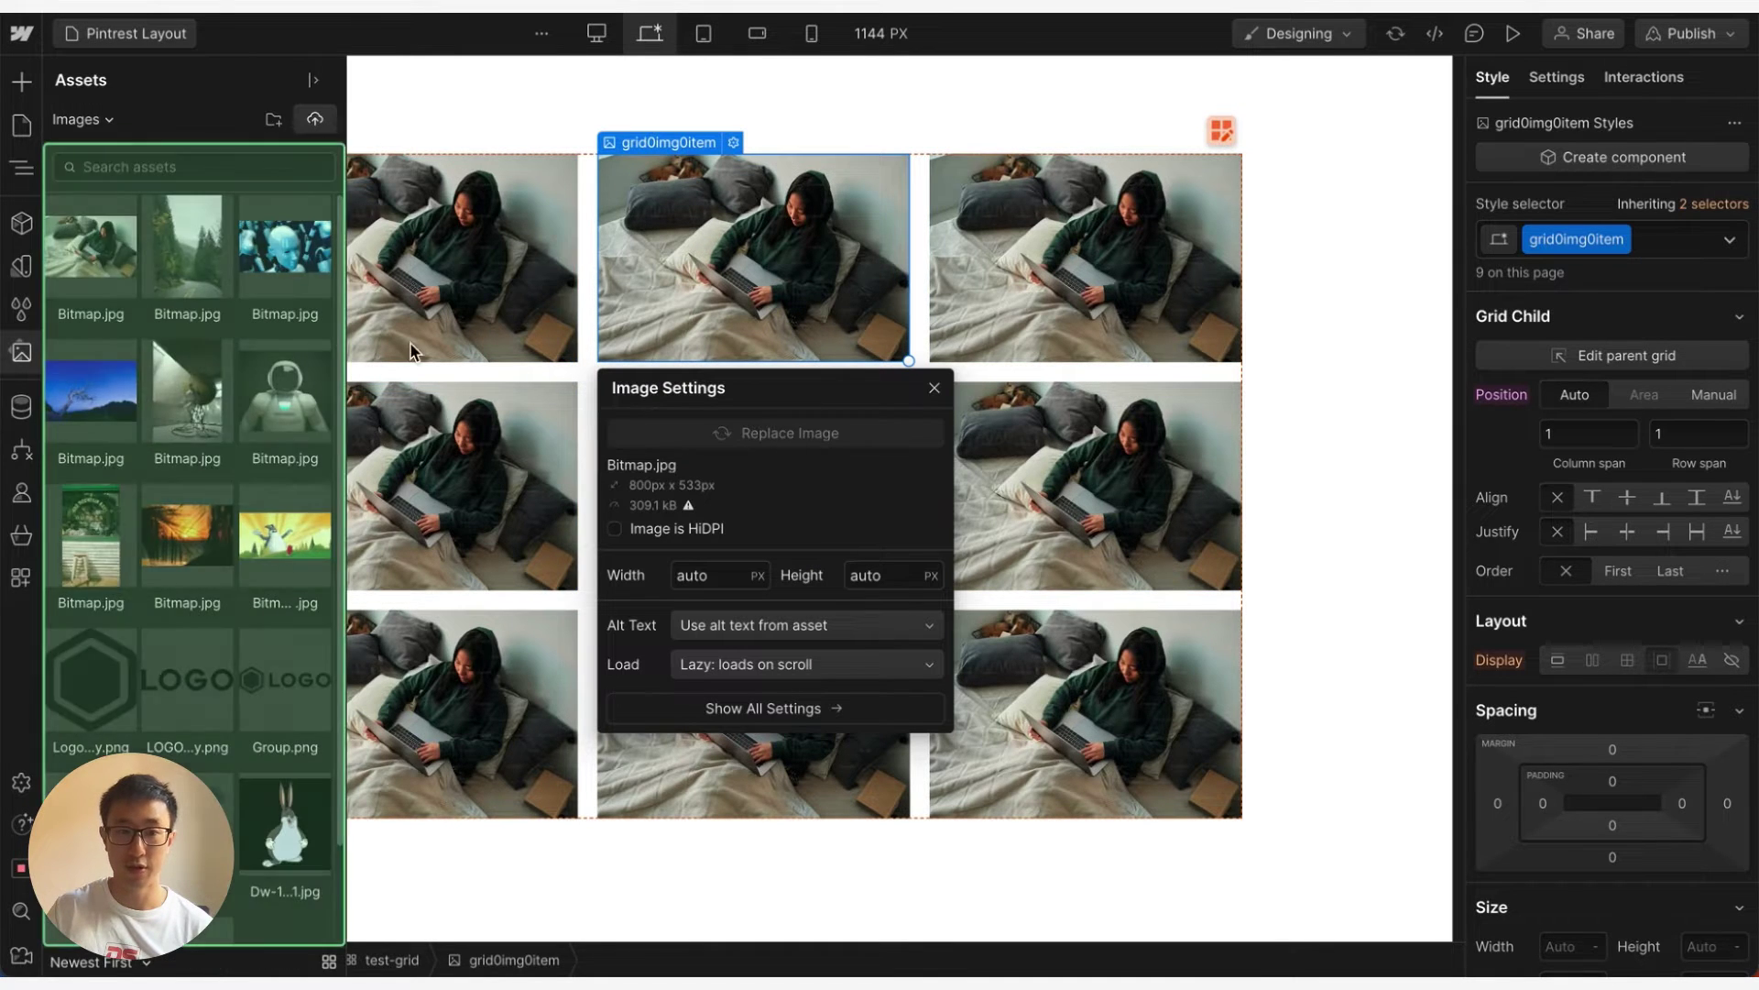
left_click(310, 262)
double_click(1128, 267)
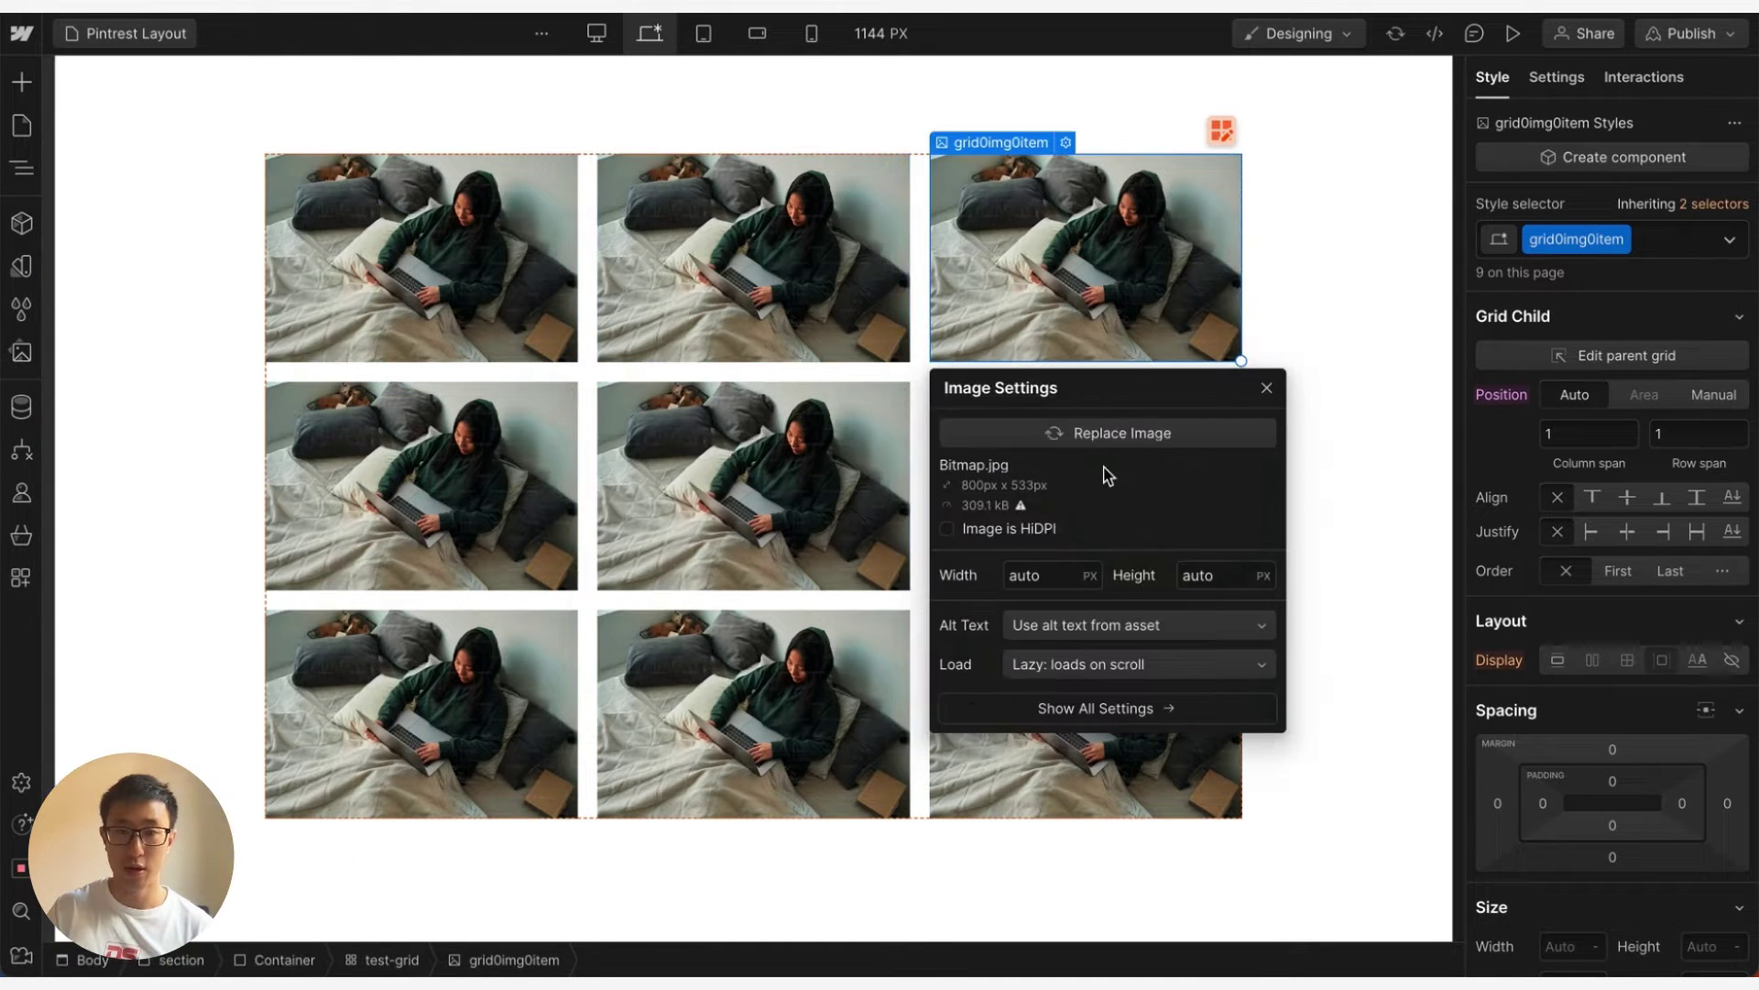
left_click(1111, 435)
left_click(200, 397)
Step: Replace the row-two images, using an astronaut and a burger-shop-and-stool picture
double_click(504, 503)
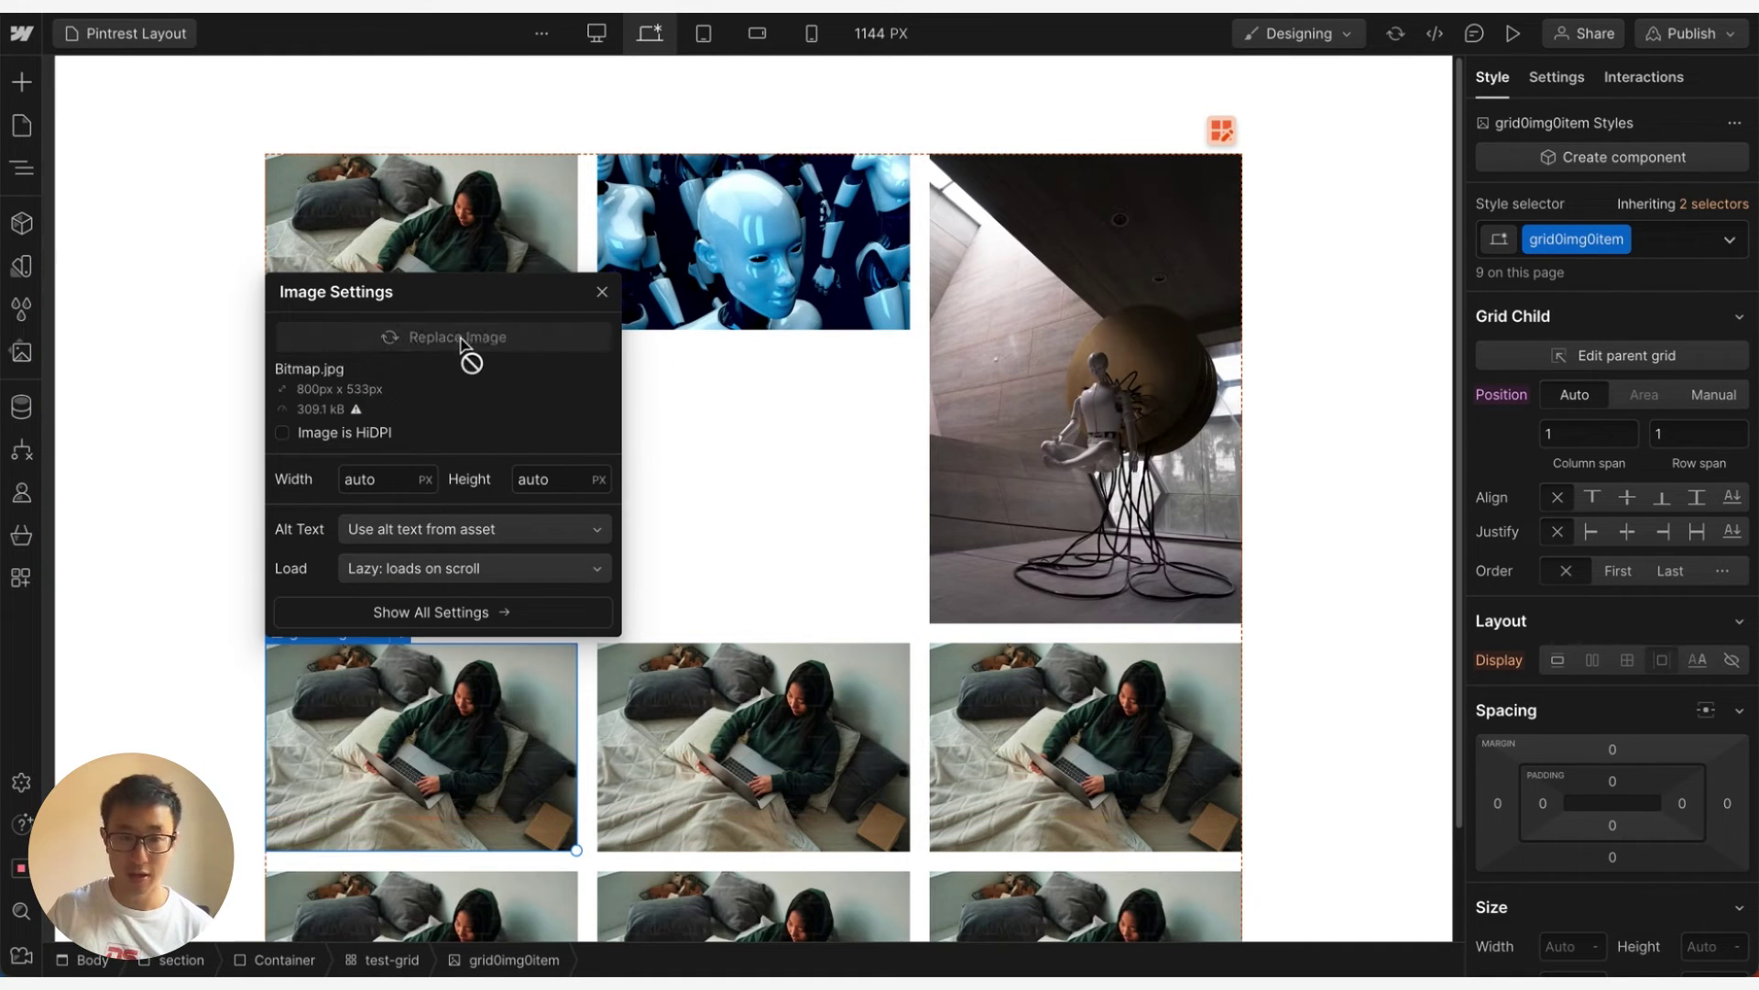
left_click(468, 354)
left_click(191, 374)
double_click(814, 741)
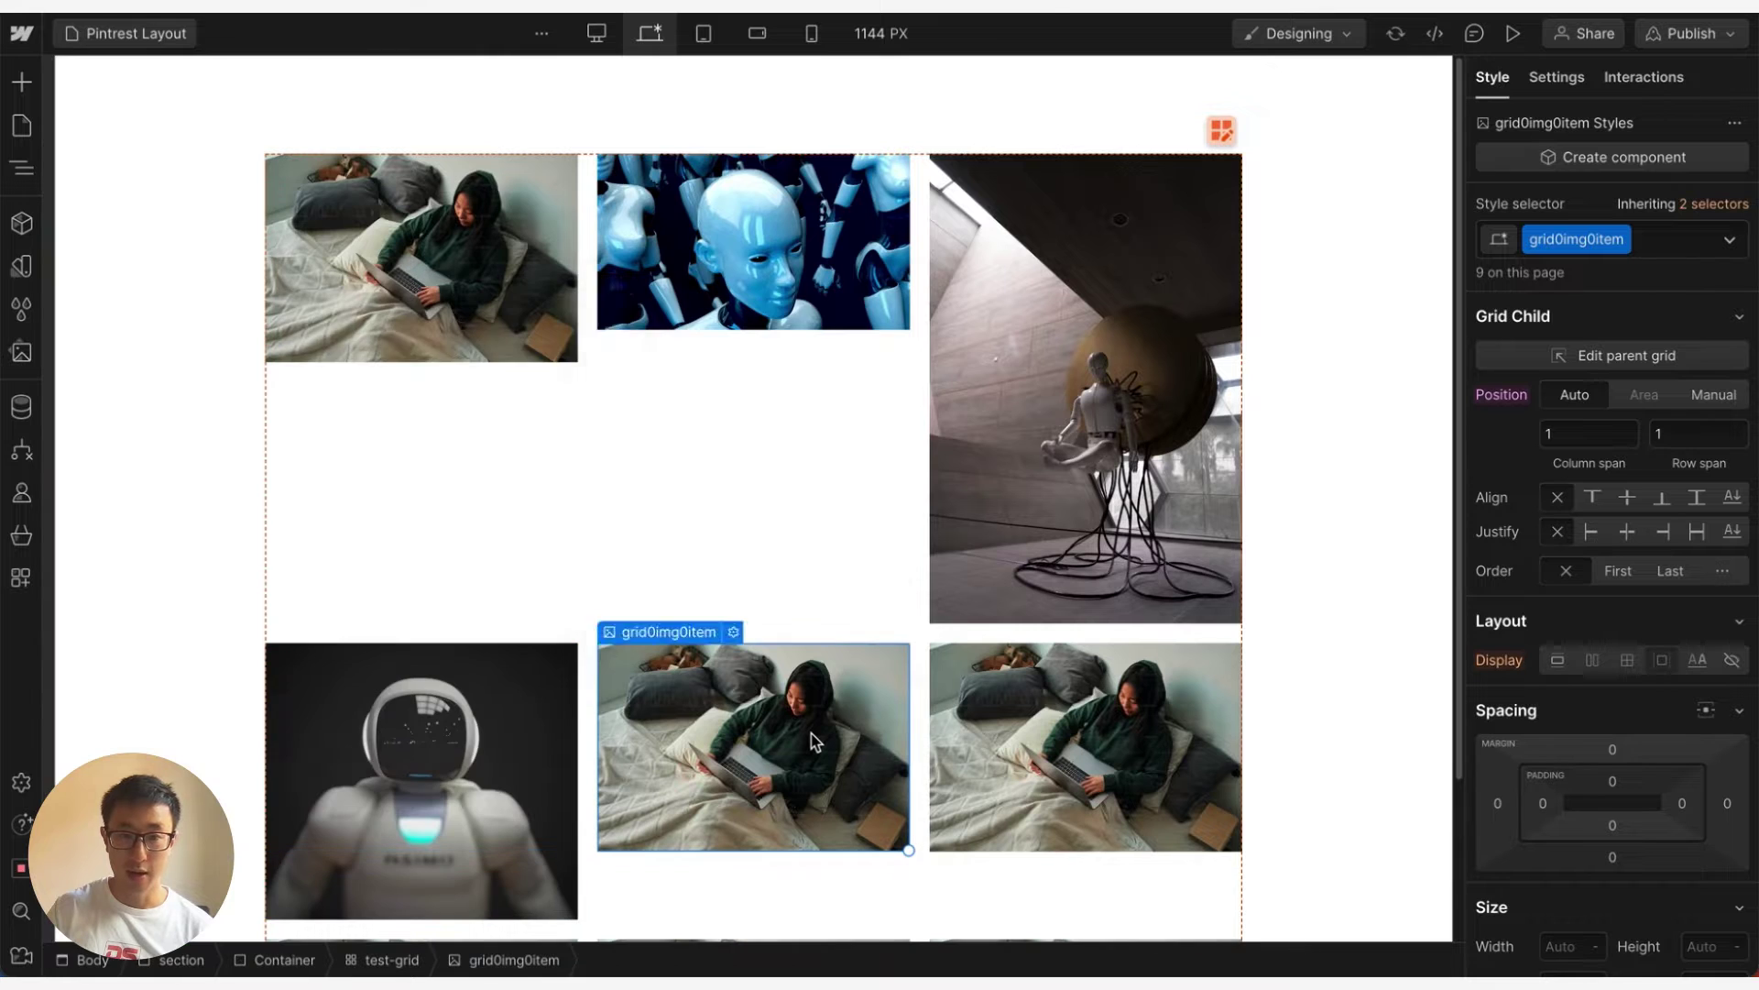
left_click(720, 341)
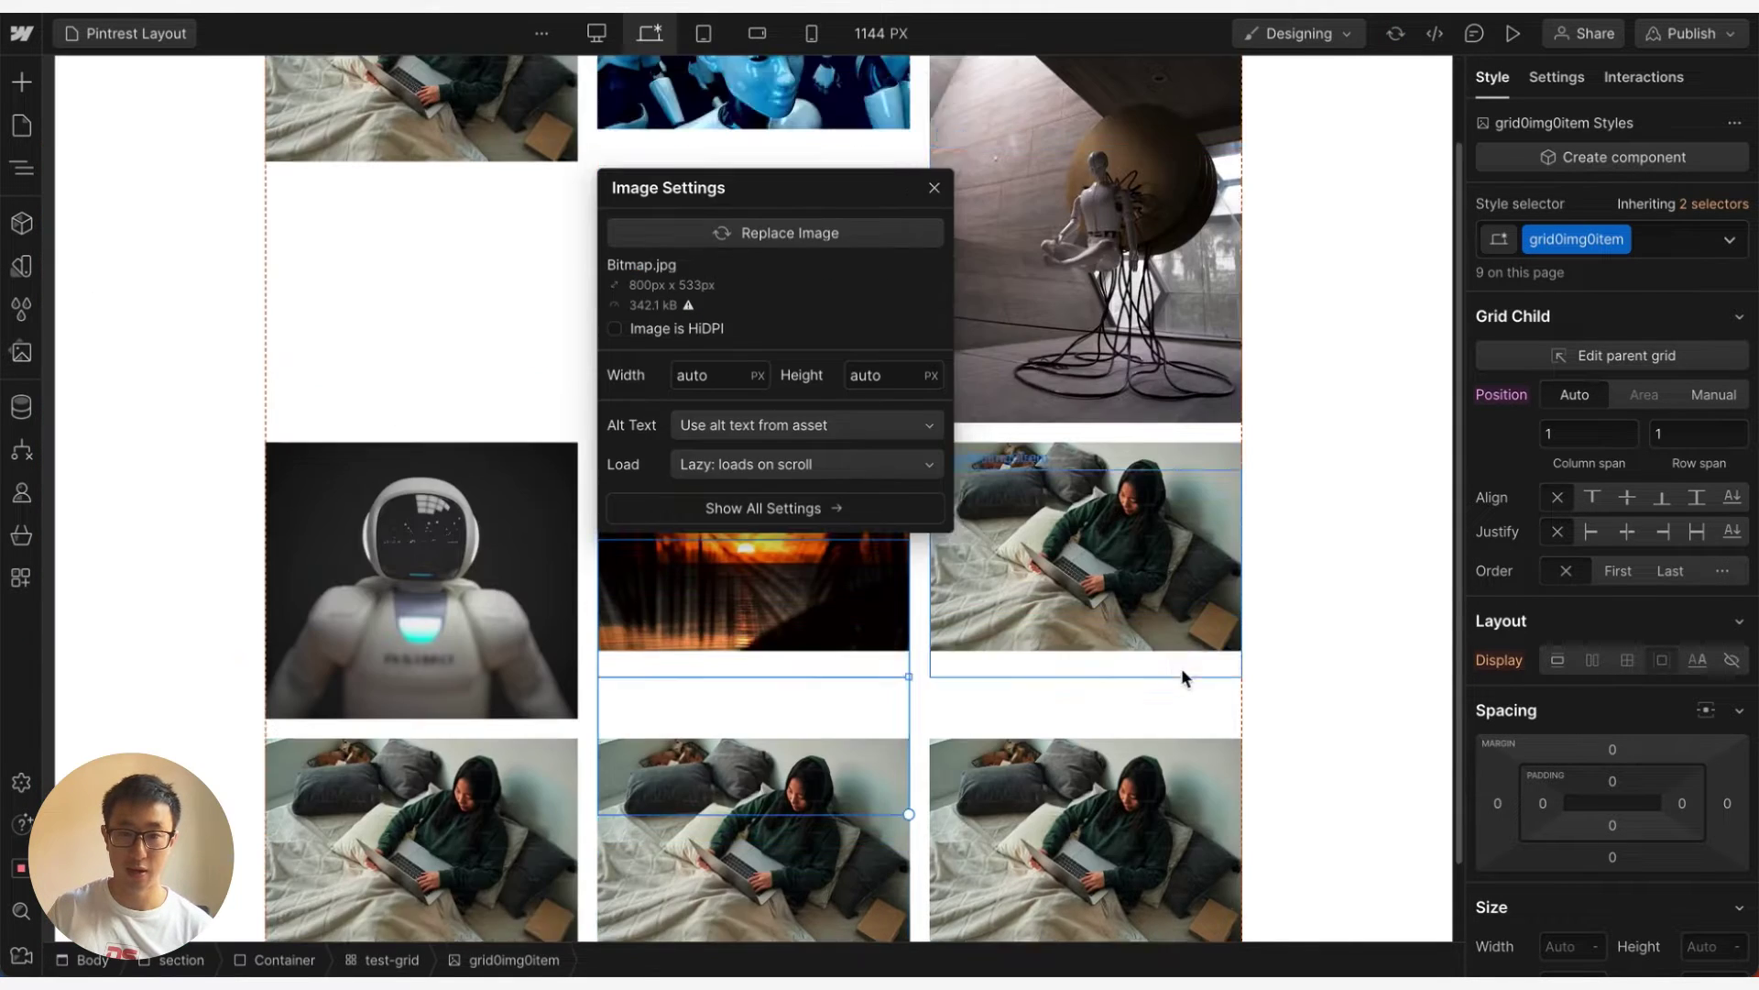
double_click(1168, 609)
left_click(1140, 164)
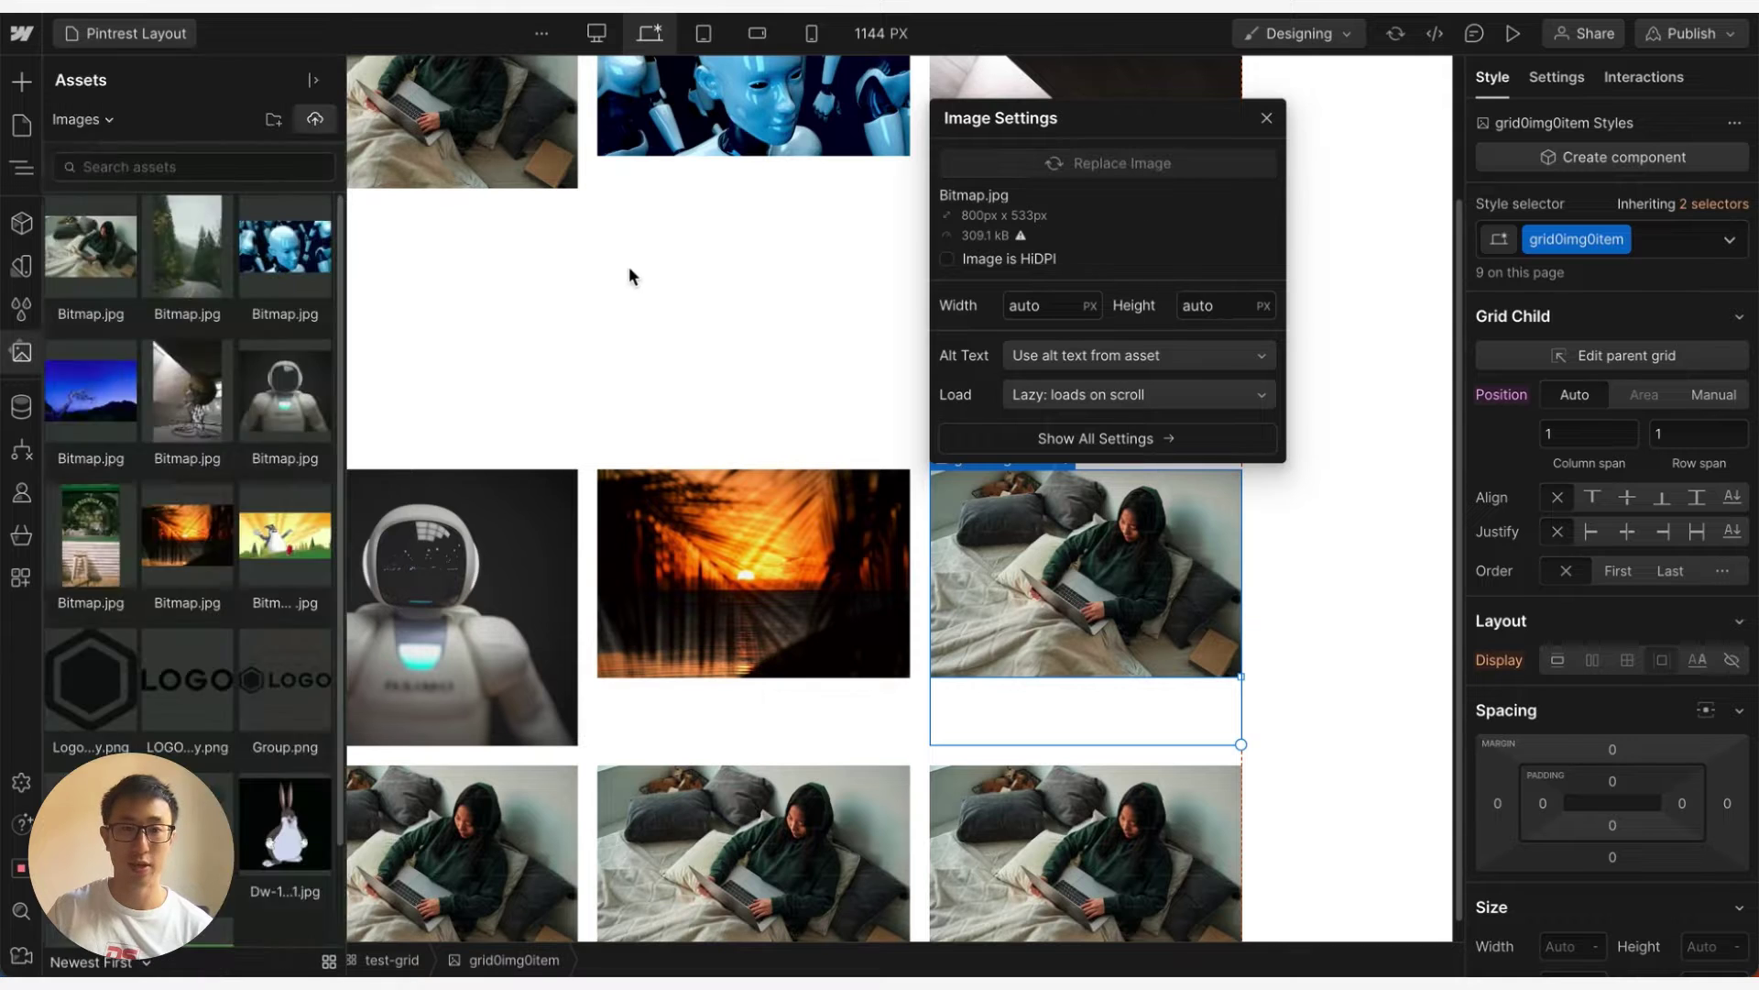
left_click(287, 536)
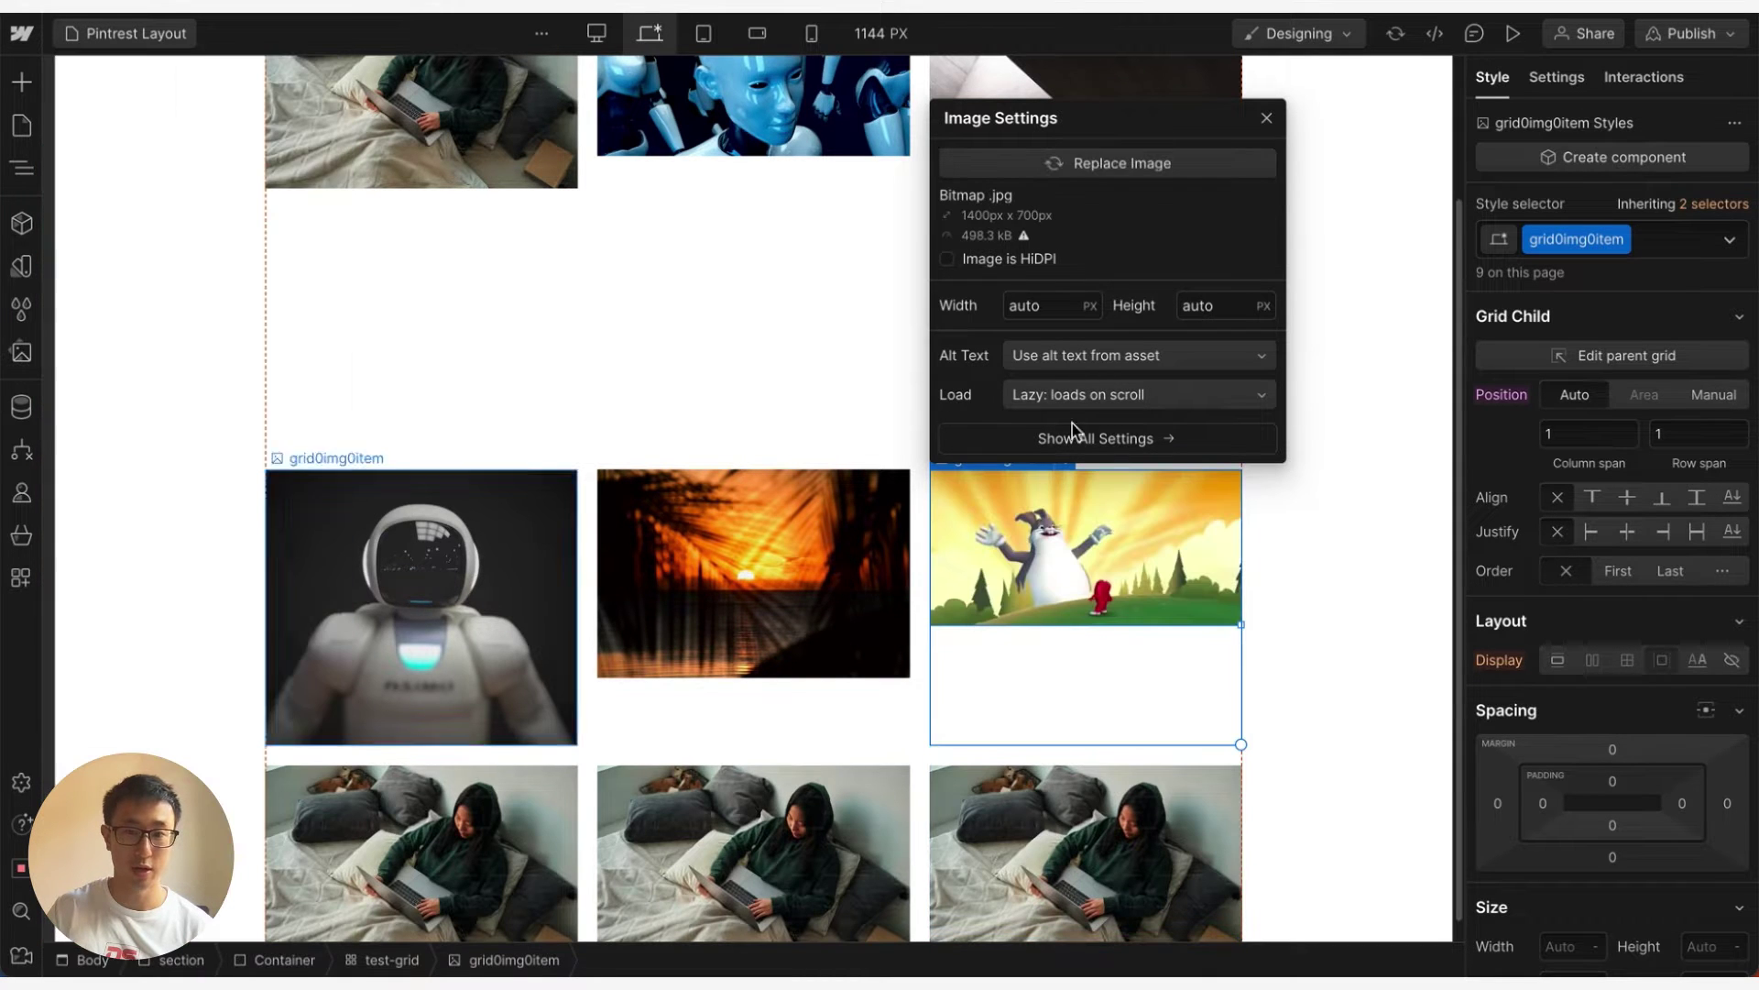
left_click(1131, 165)
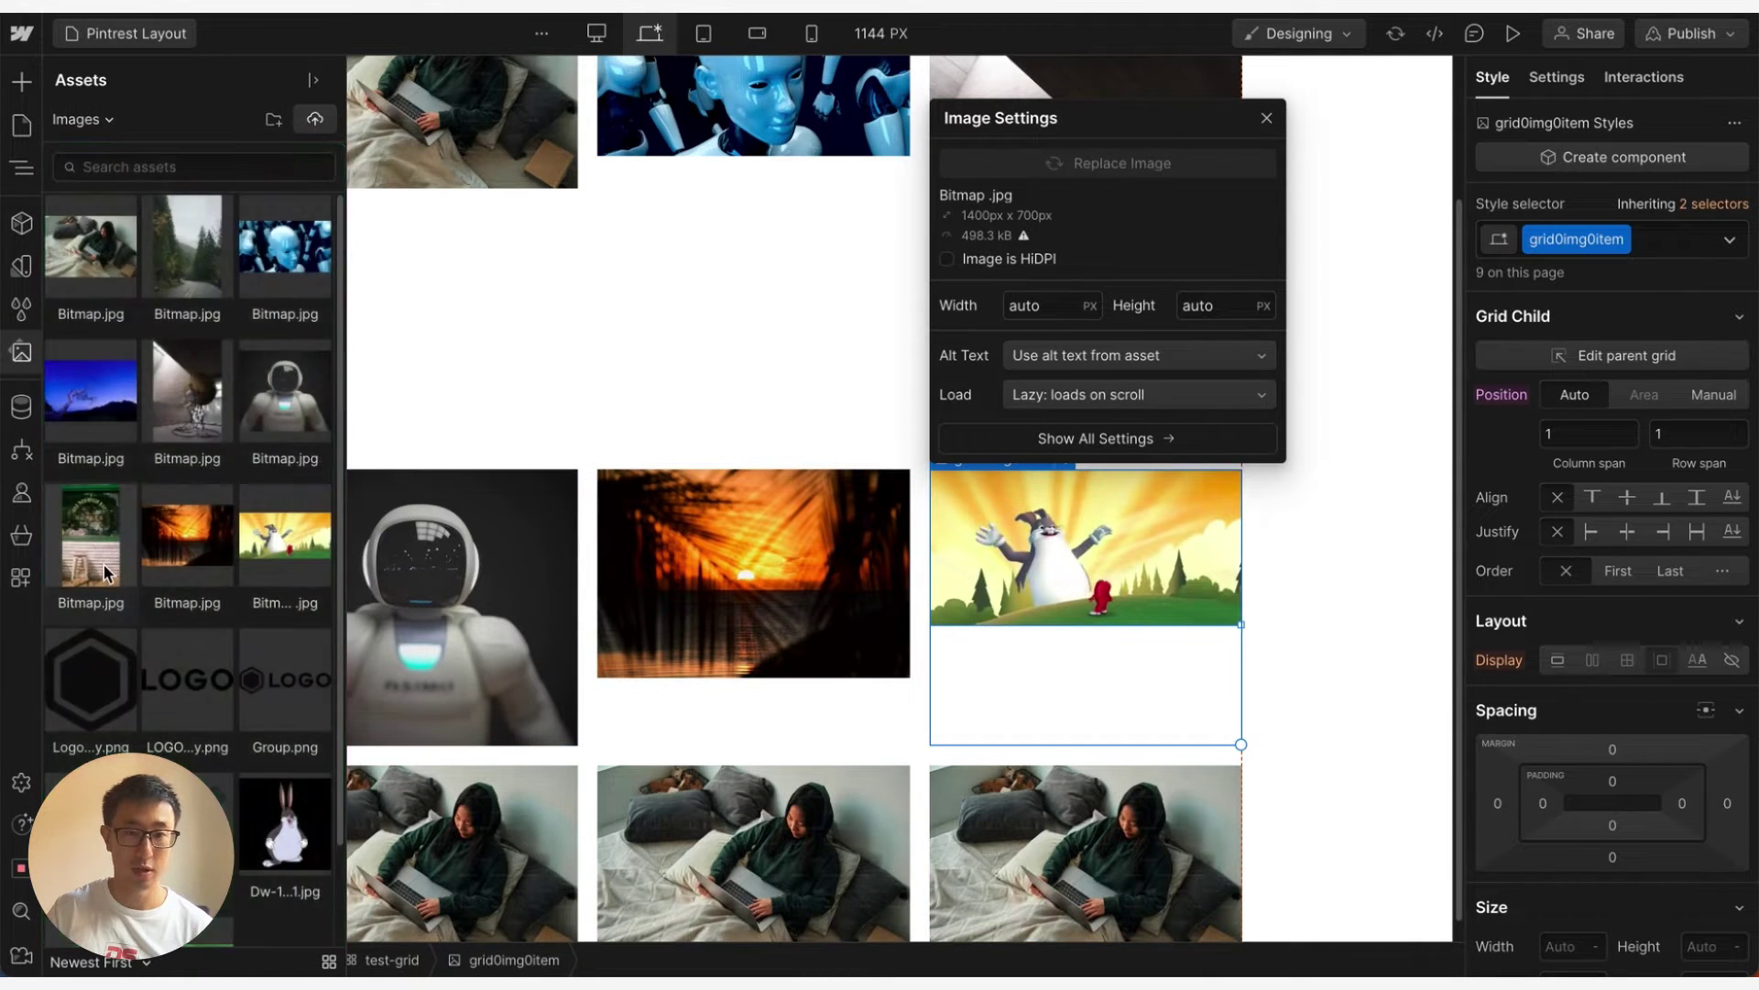
left_click(104, 570)
Step: Put a night-sky tree and a sculpture-and-sphere picture in the bottom-row images
scroll(514, 682, "down", 4)
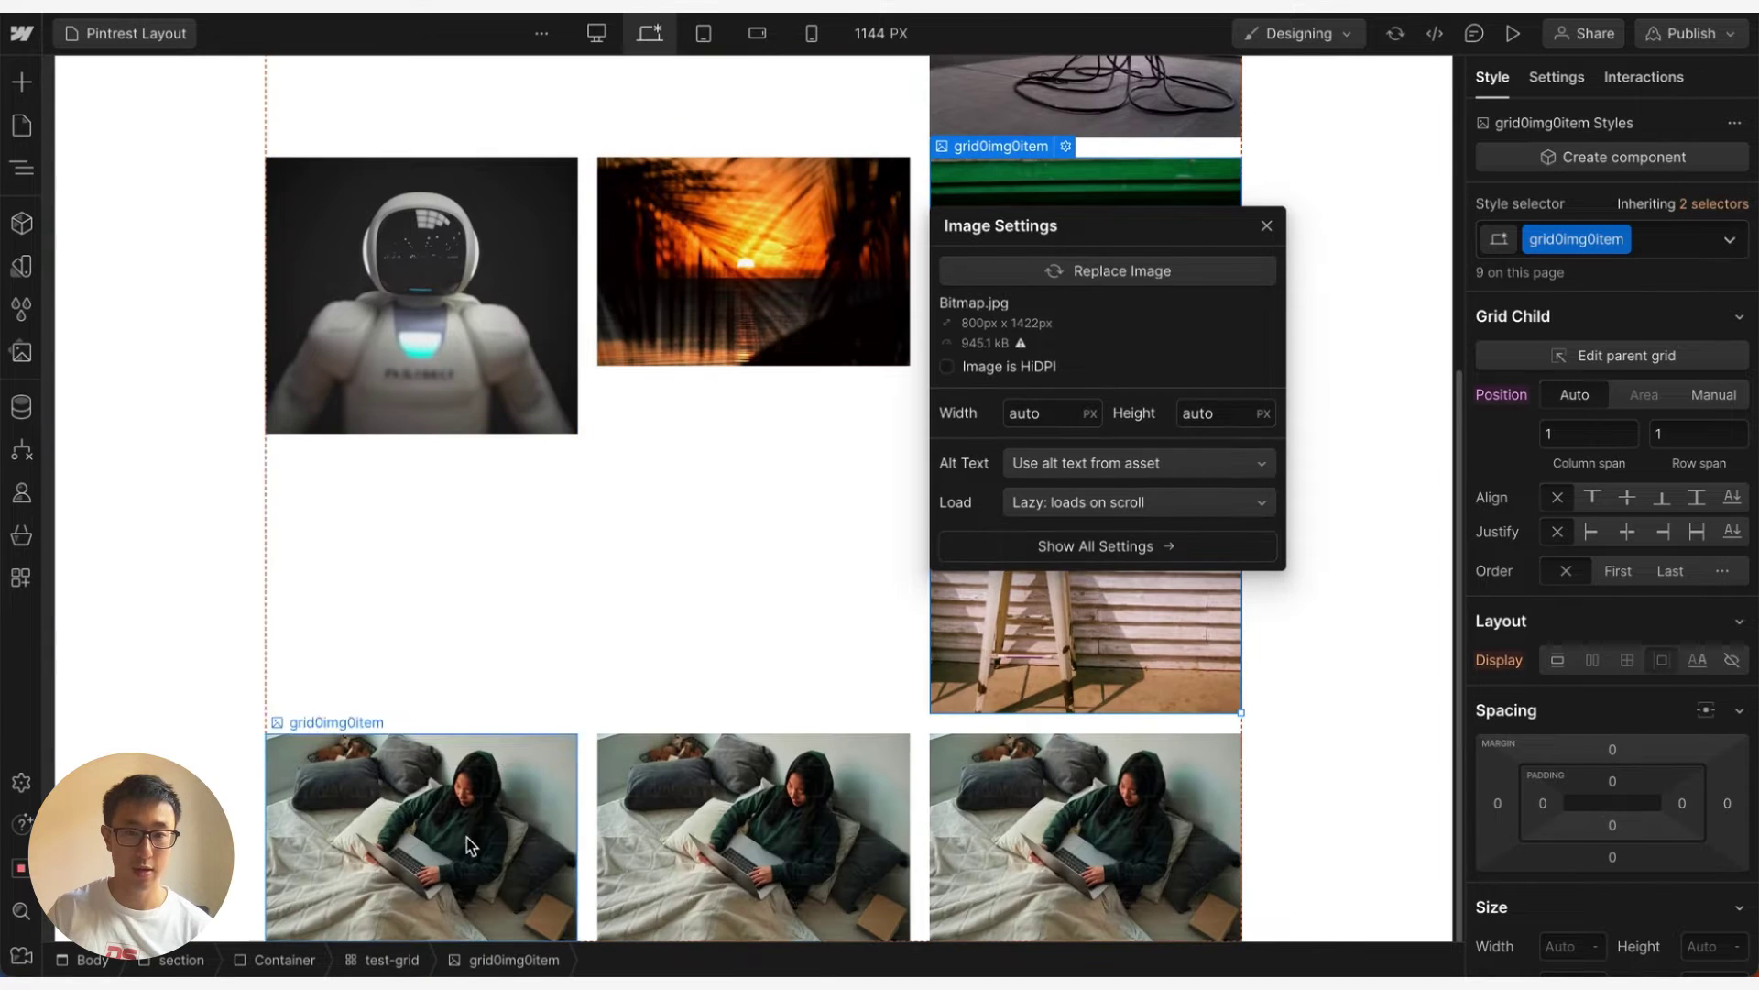
left_click(508, 770)
left_click(523, 426)
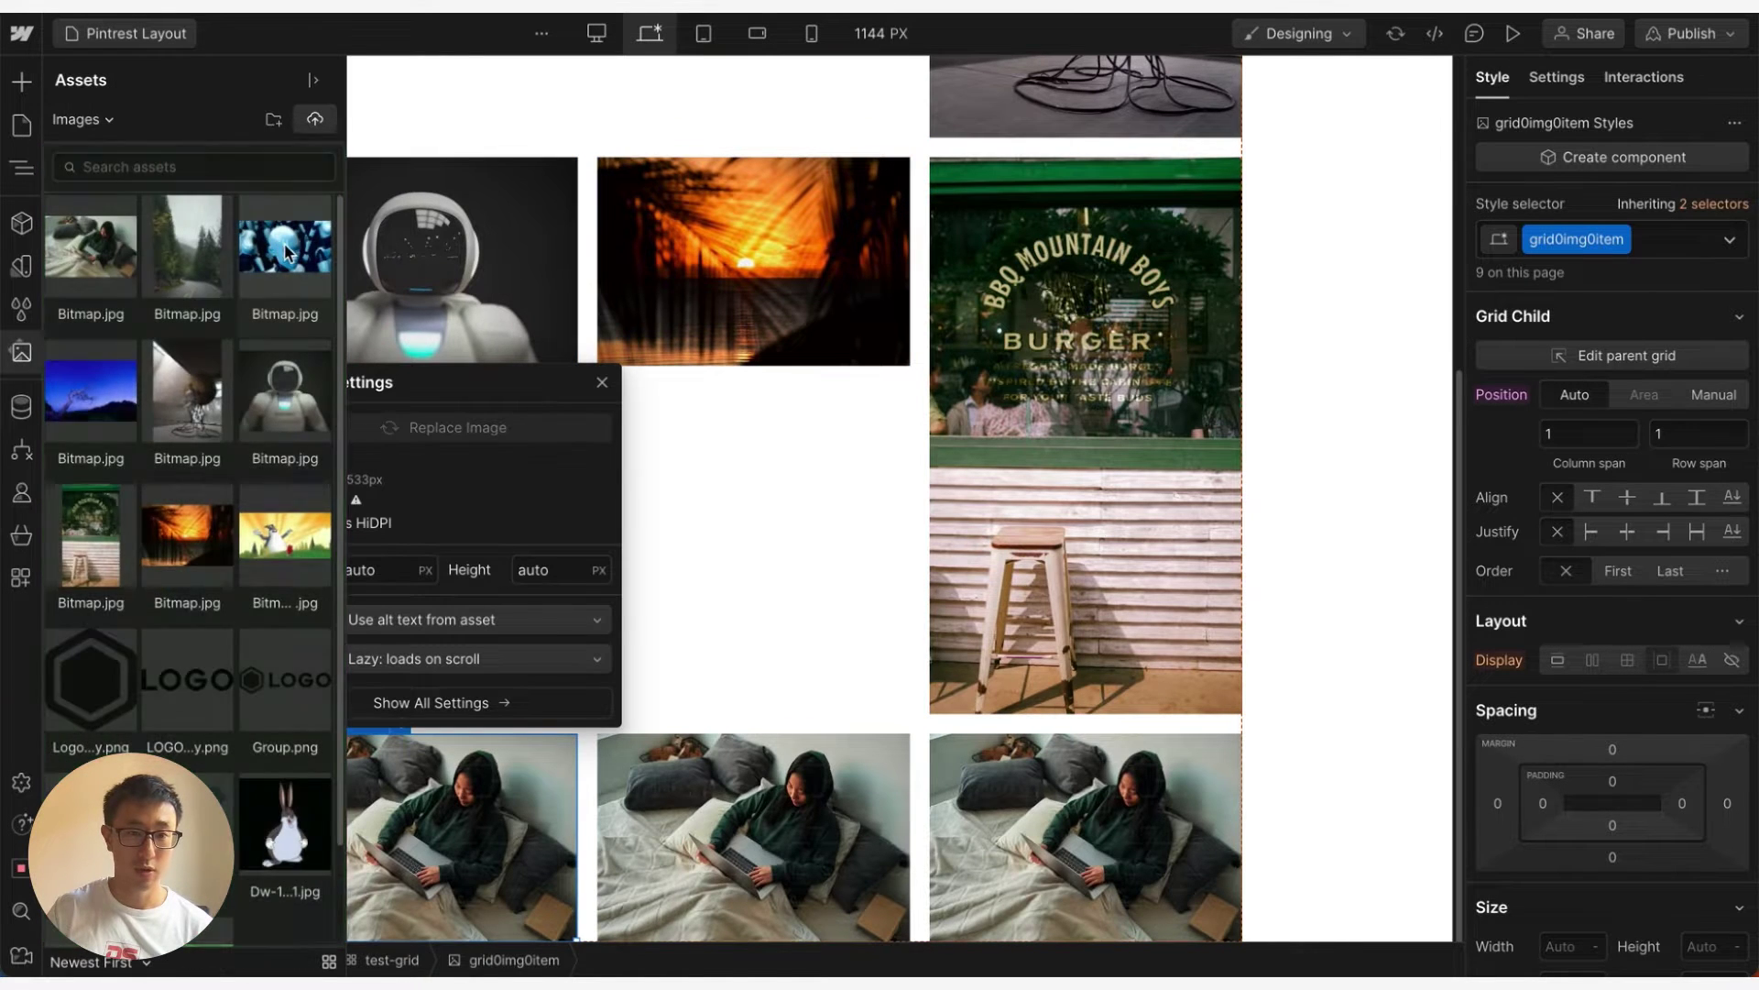
left_click(285, 246)
left_click(86, 403)
left_click(790, 818)
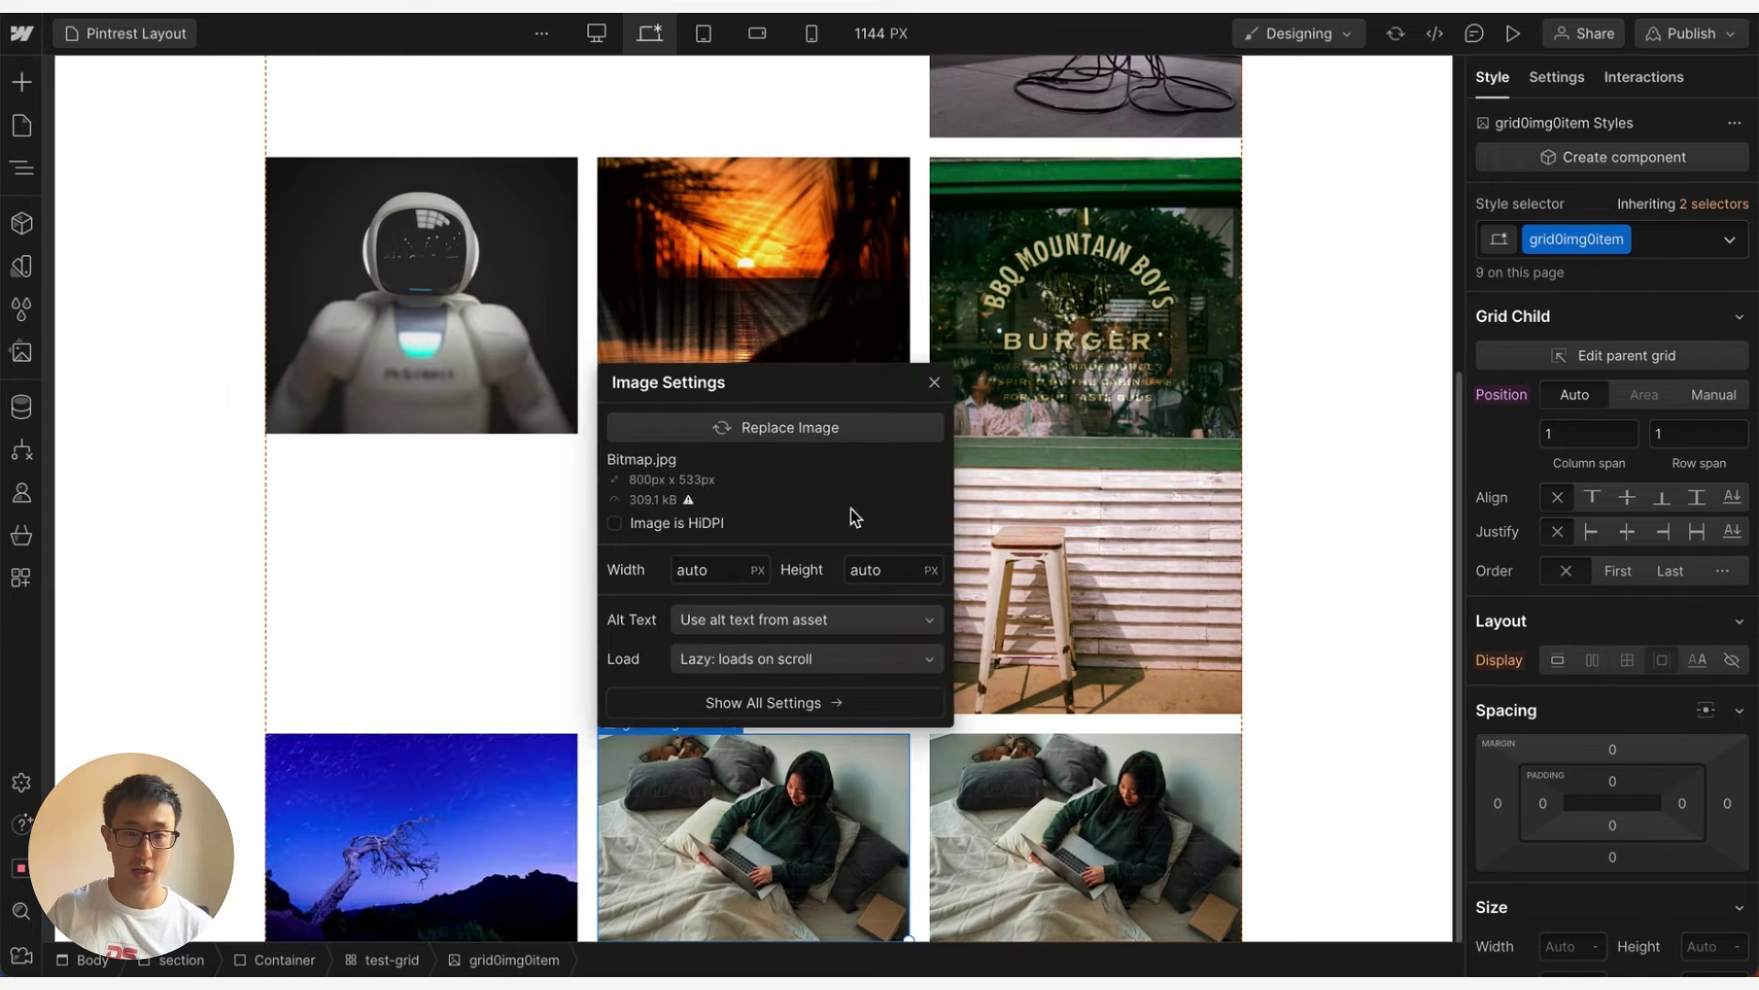
left_click(820, 428)
left_click(229, 409)
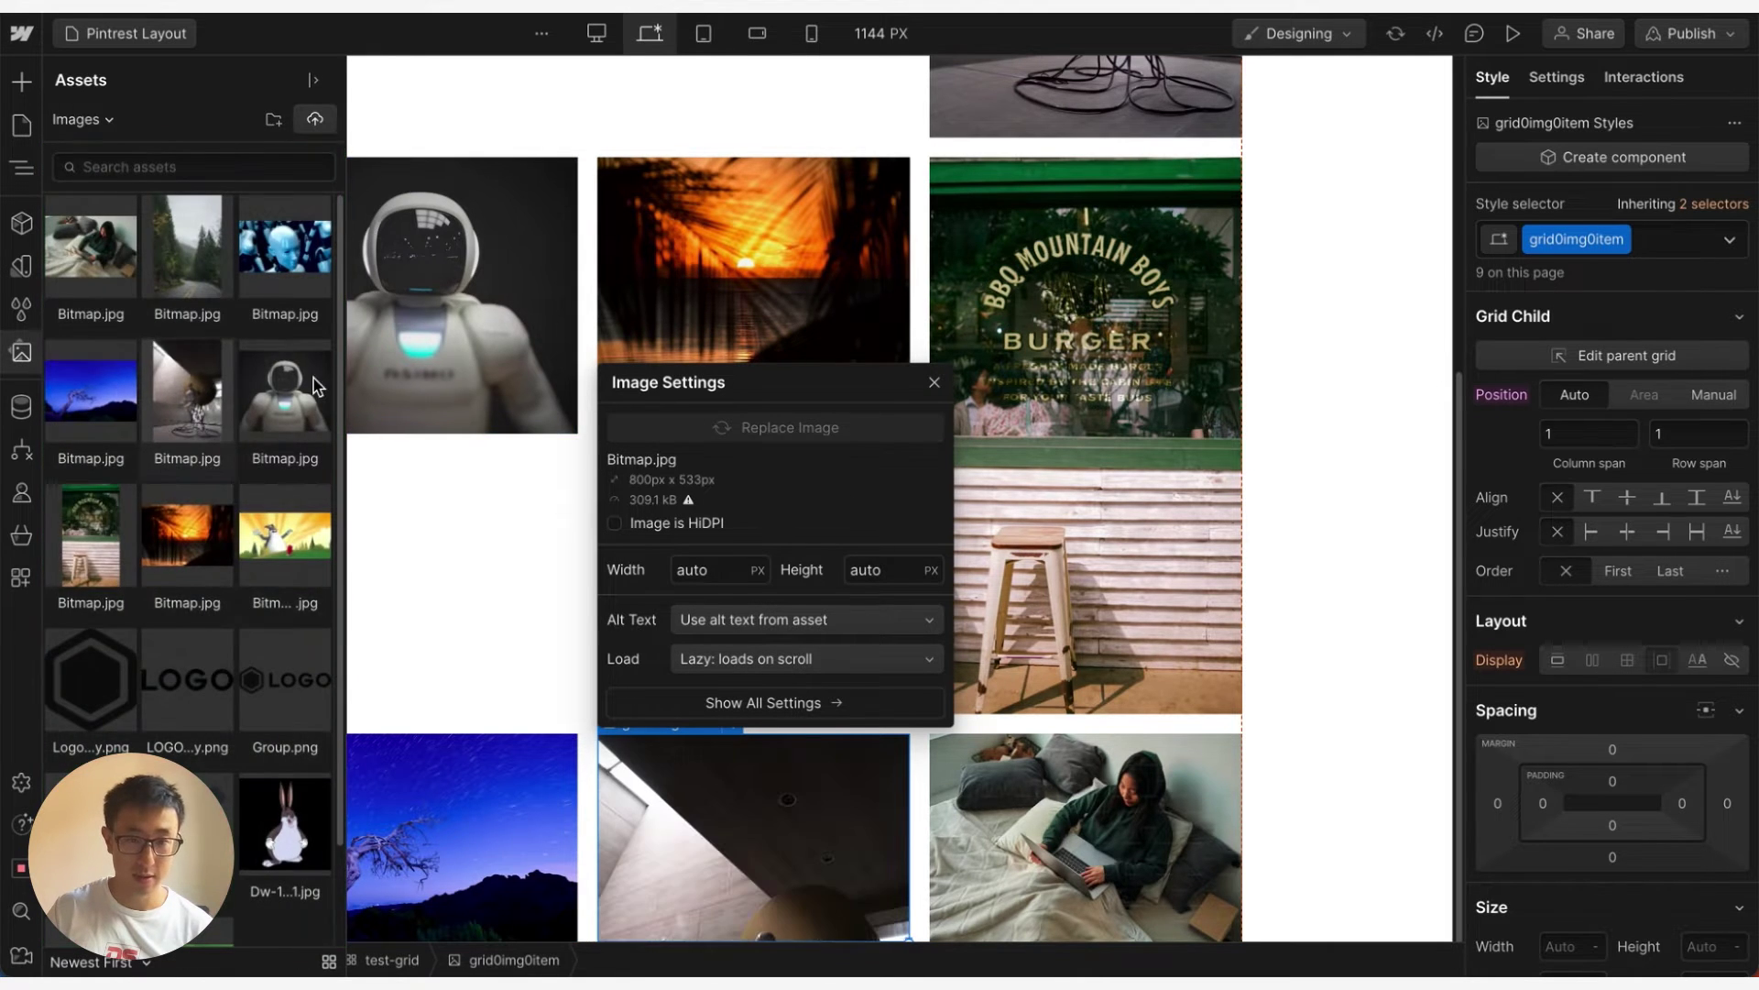
left_click(1114, 465)
scroll(1114, 422, "up", 5)
scroll(1114, 421, "down", 5)
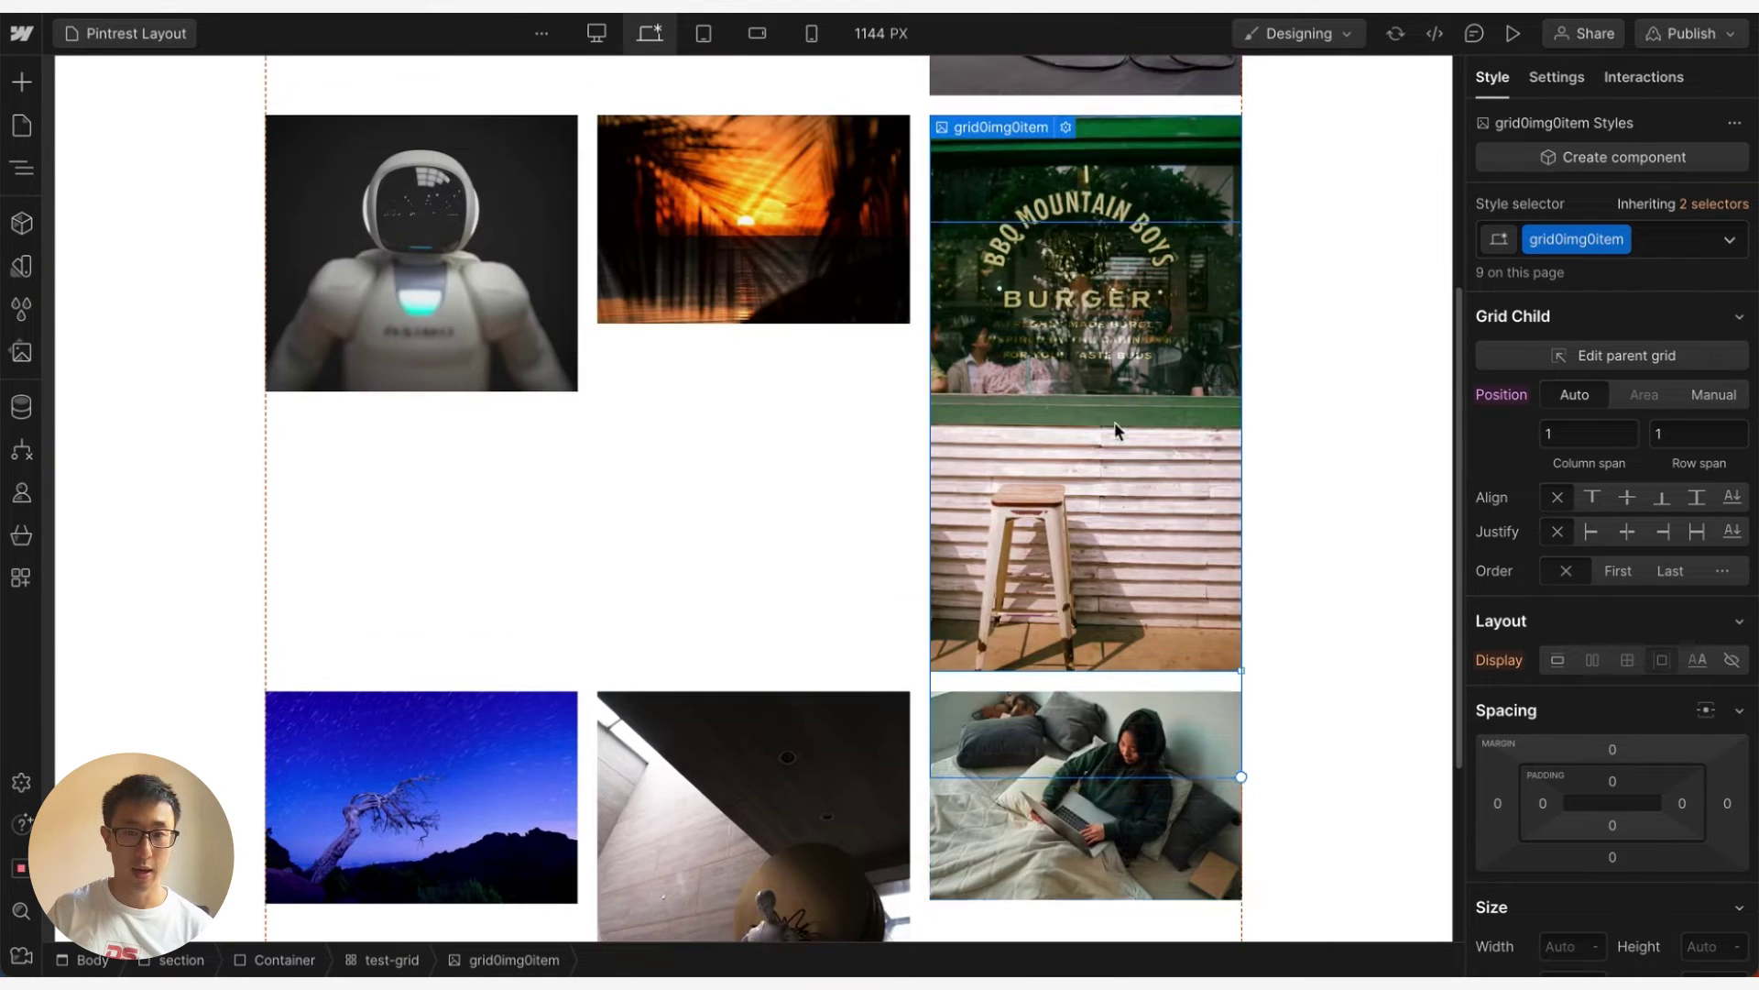
double_click(864, 755)
left_click(825, 403)
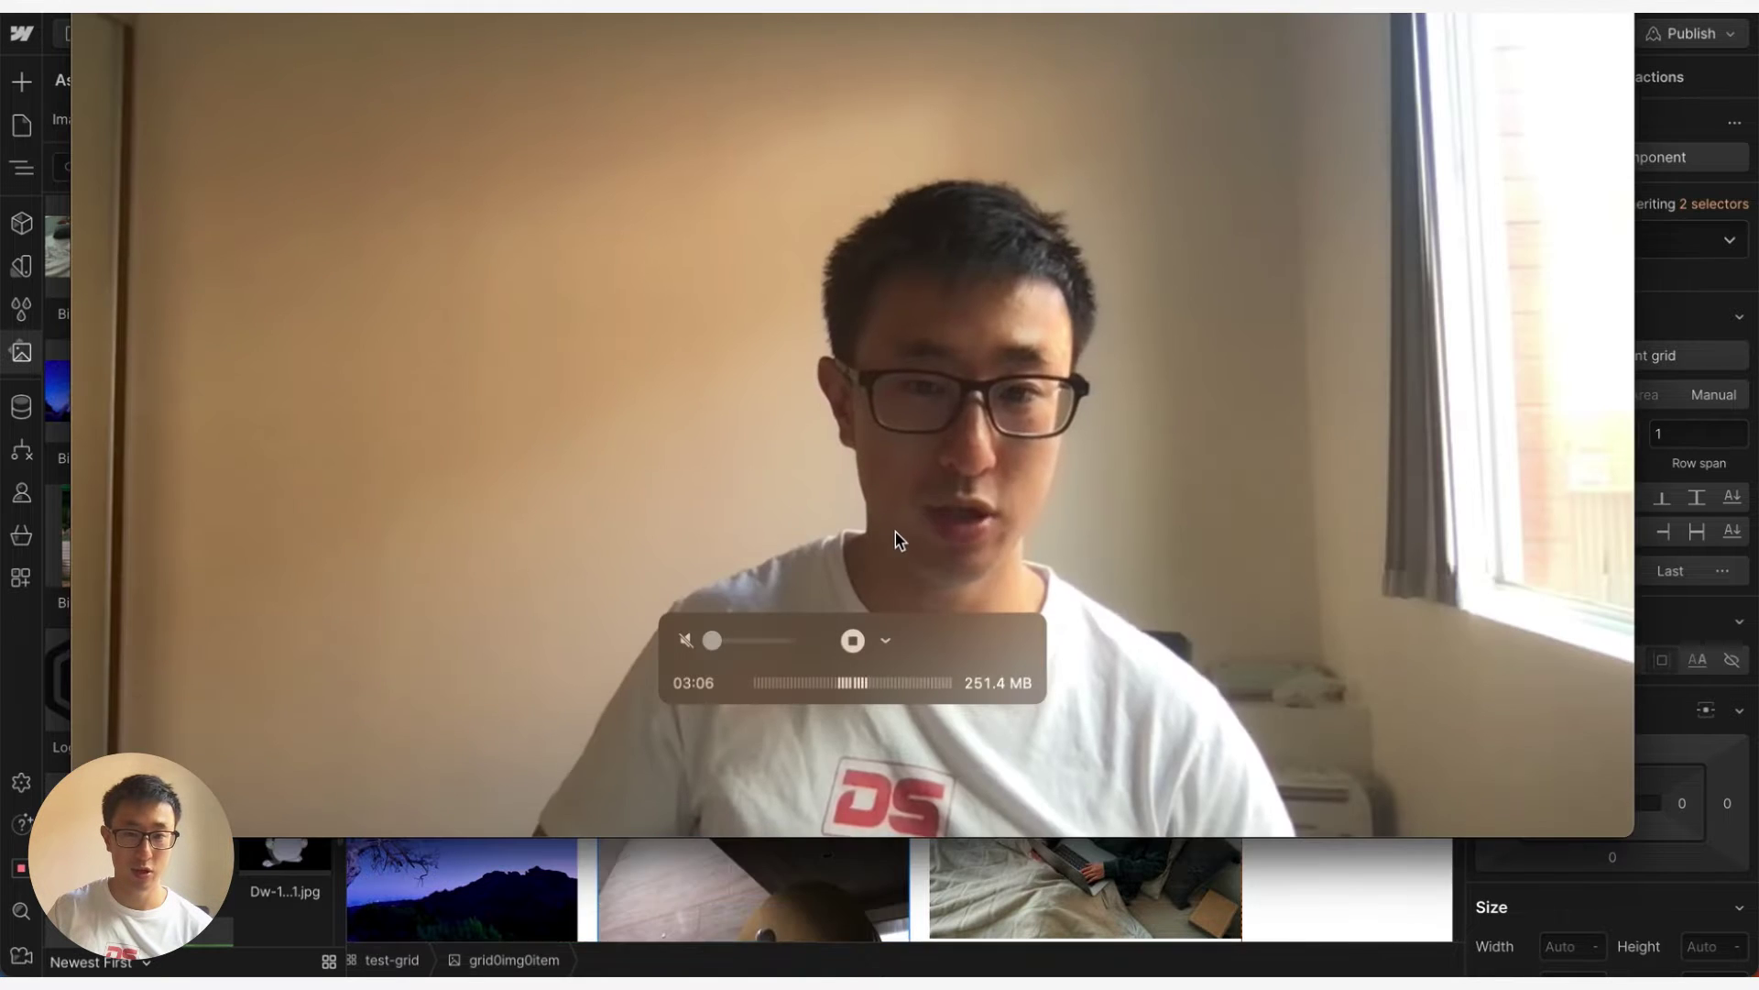
Step: Drag the mountain-silhouette bitmap from Sketch into Webflow's Assets panel
key("super+Tab")
key("super+Tab")
key("super+Tab")
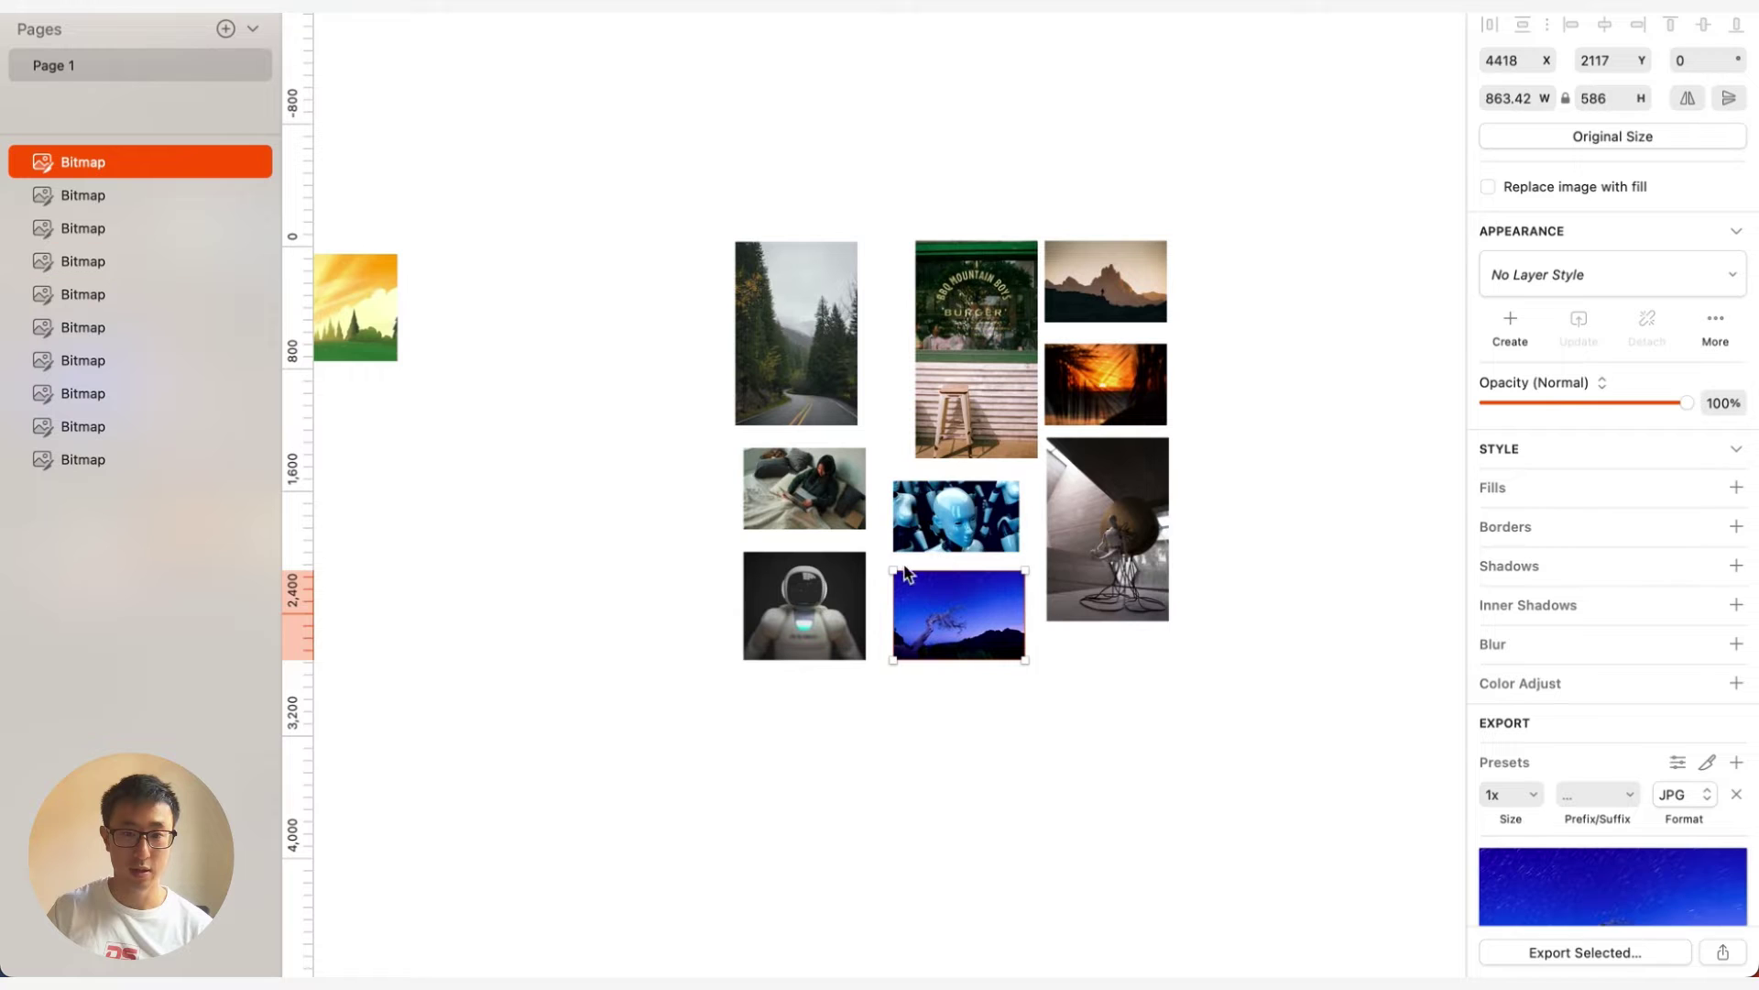
left_click(1164, 279)
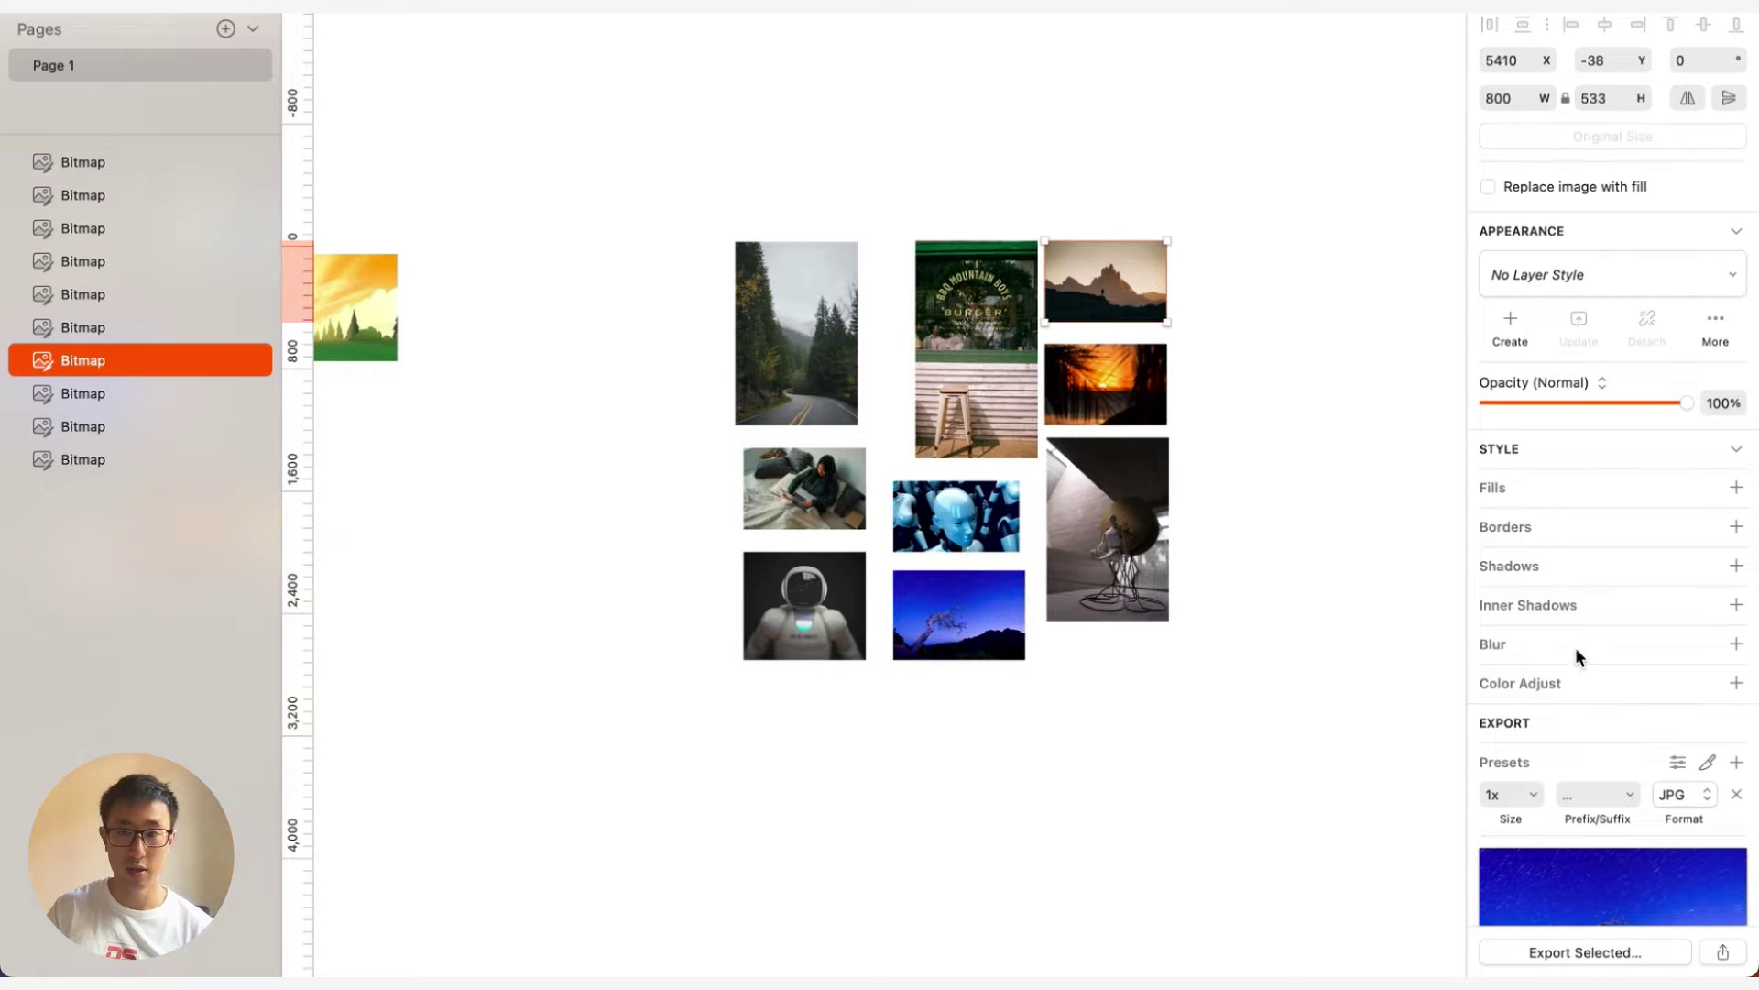
mouse_move(1613, 884)
left_mouse_down()
mouse_move(283, 355)
mouse_move(275, 372)
left_mouse_up()
Step: Swap the woman-on-bed image for the mountain-silhouette photo and give bottom-middle a forest photo
scroll(1085, 606, "down", 2)
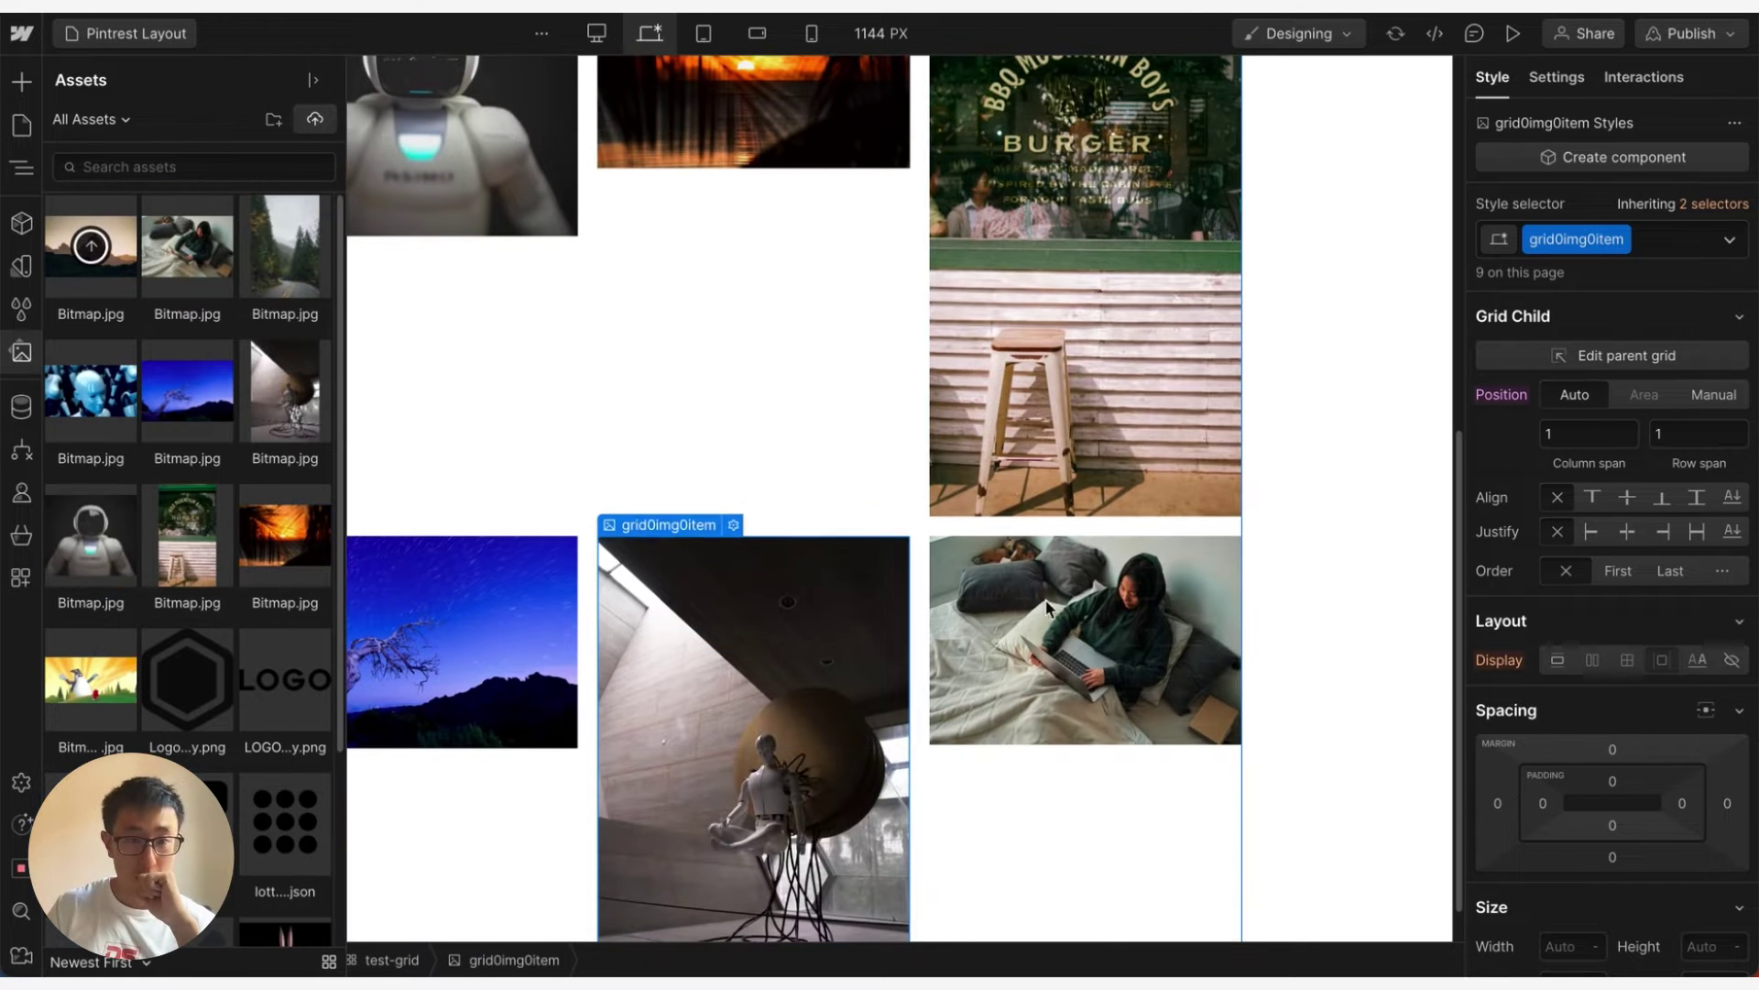
left_click(1085, 607)
left_click(1066, 526)
left_click(1129, 240)
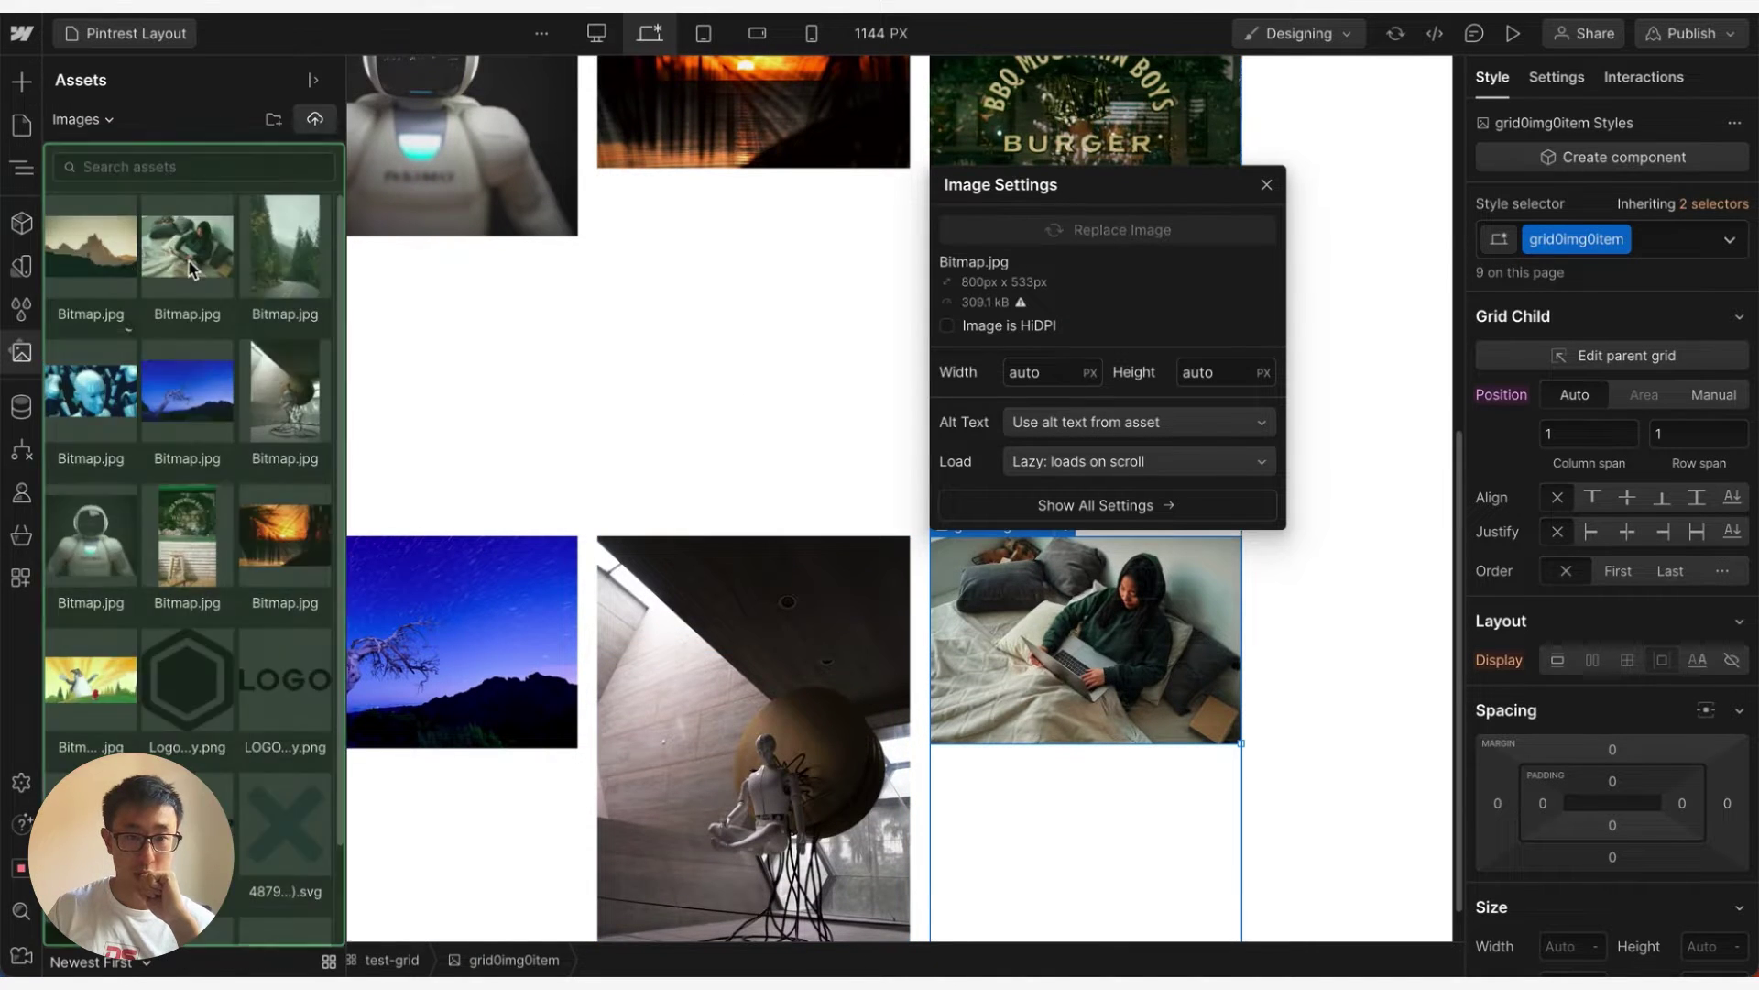
left_click(724, 585)
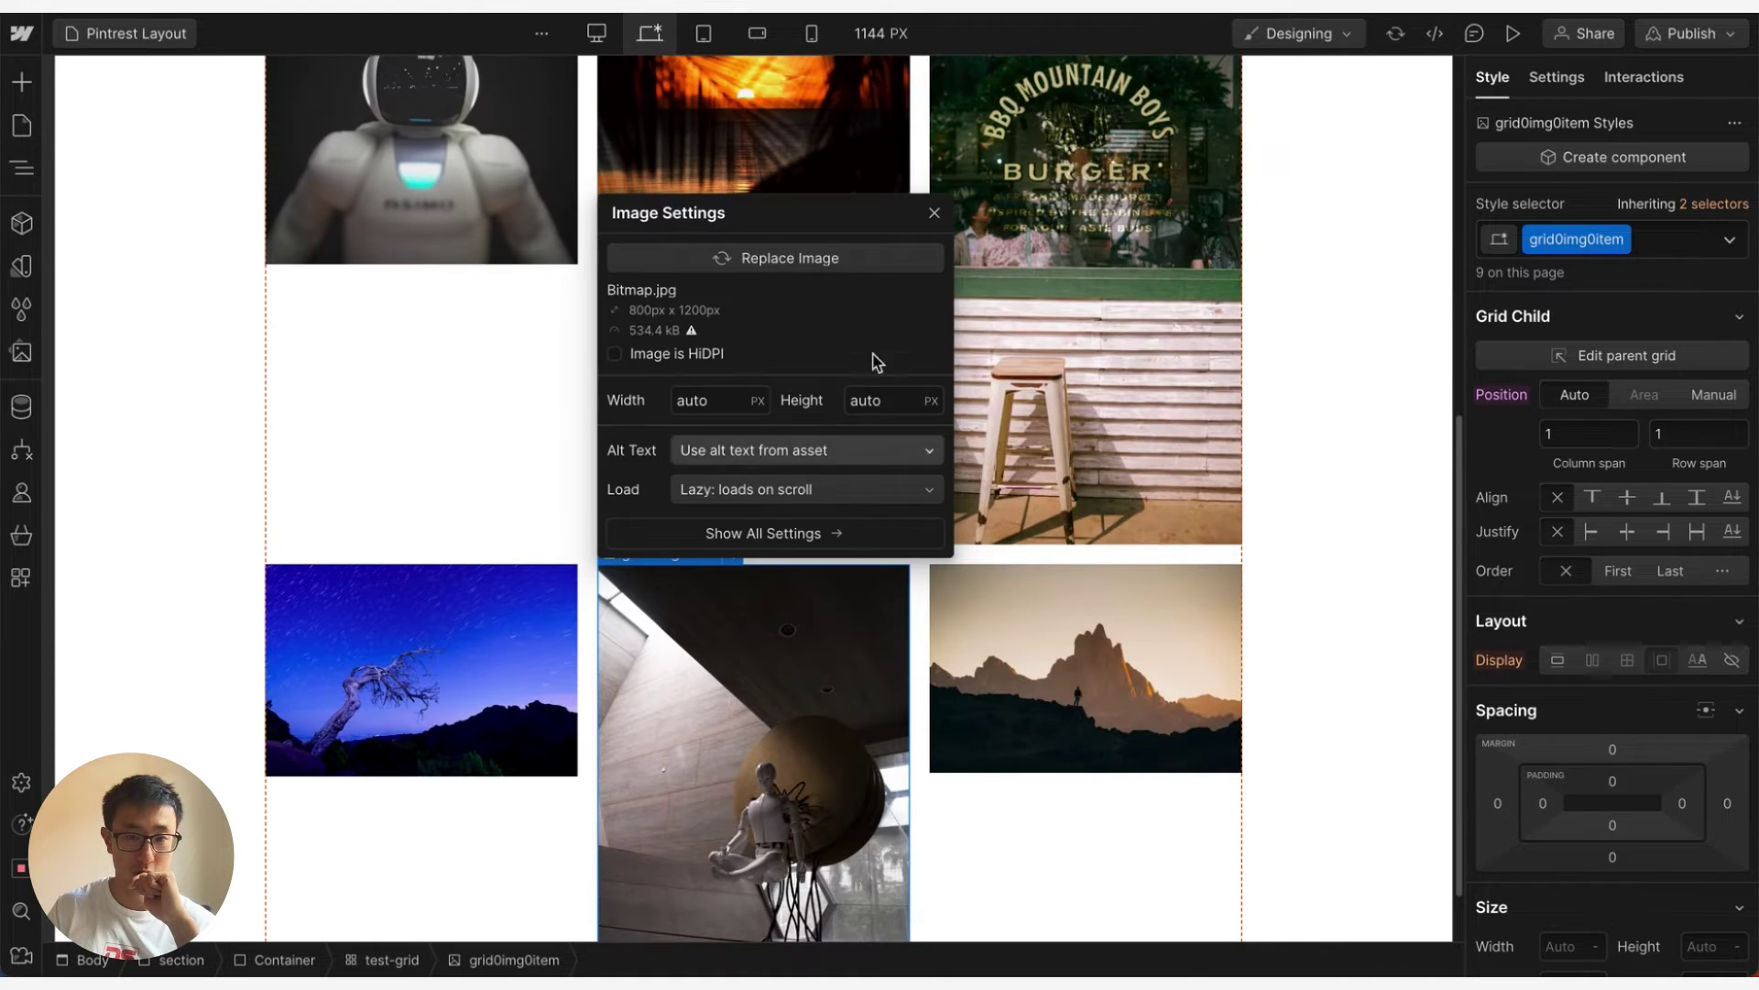
left_click(861, 270)
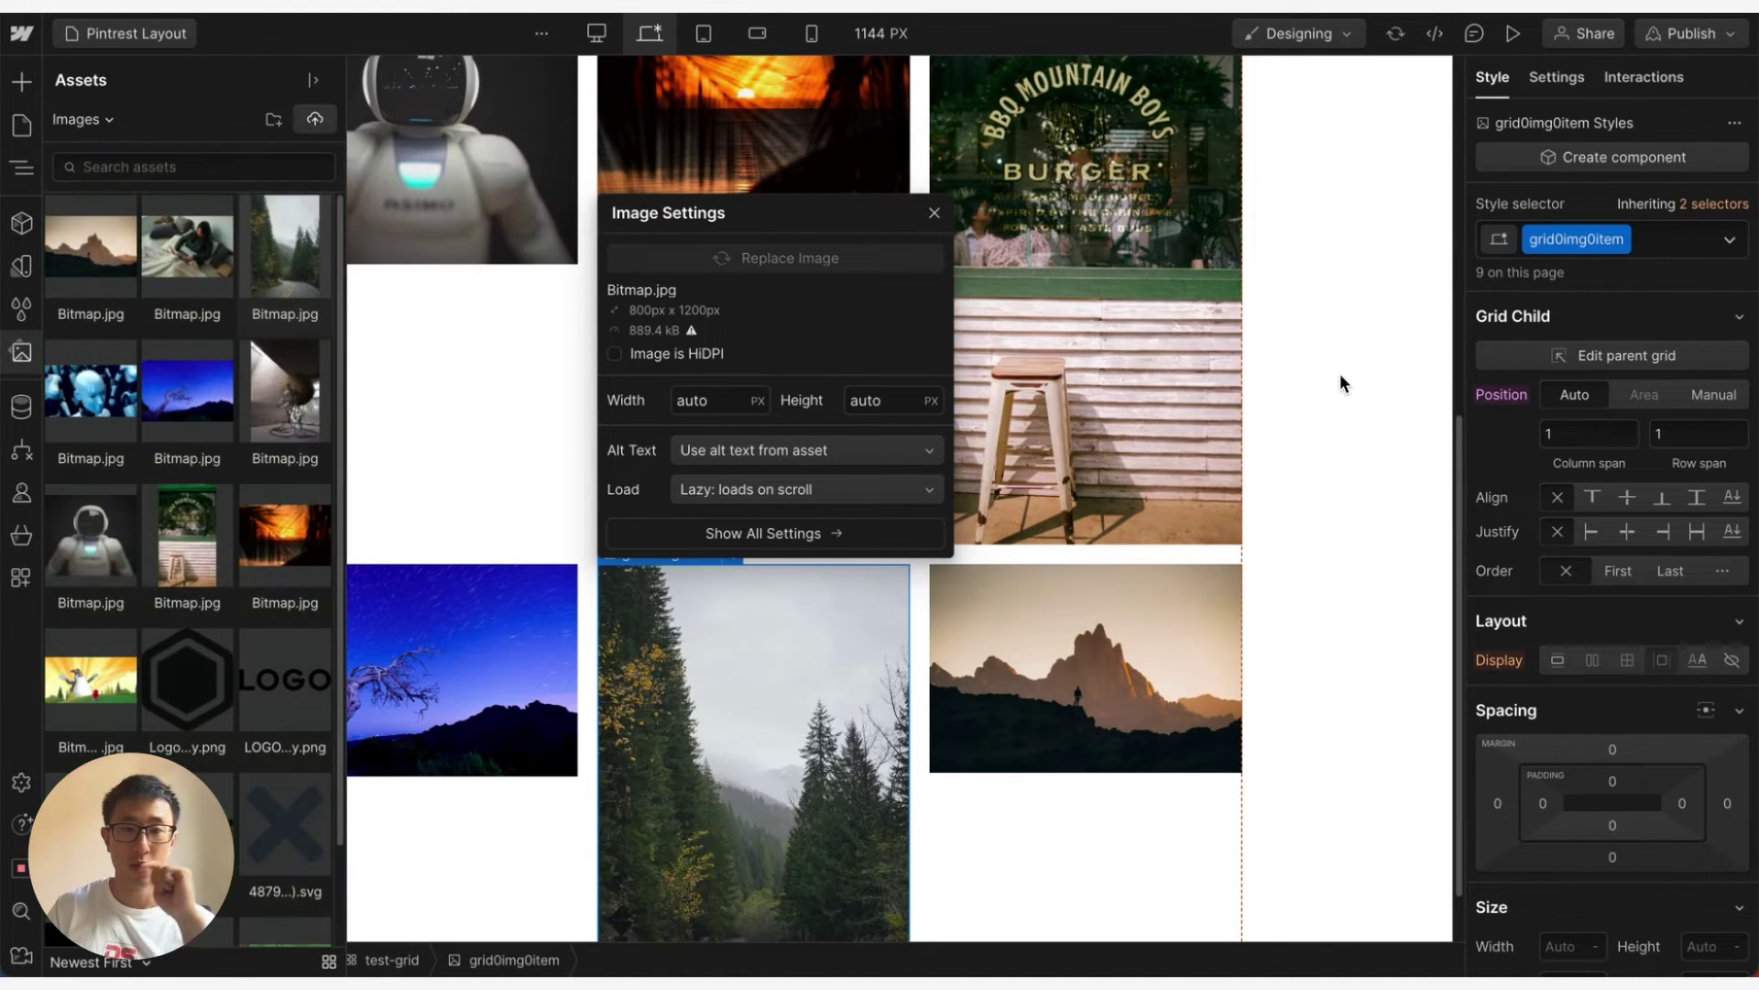
Step: Select test-grid and set its Align option to Start
left_click(1339, 372)
scroll(1347, 385, "up", 5)
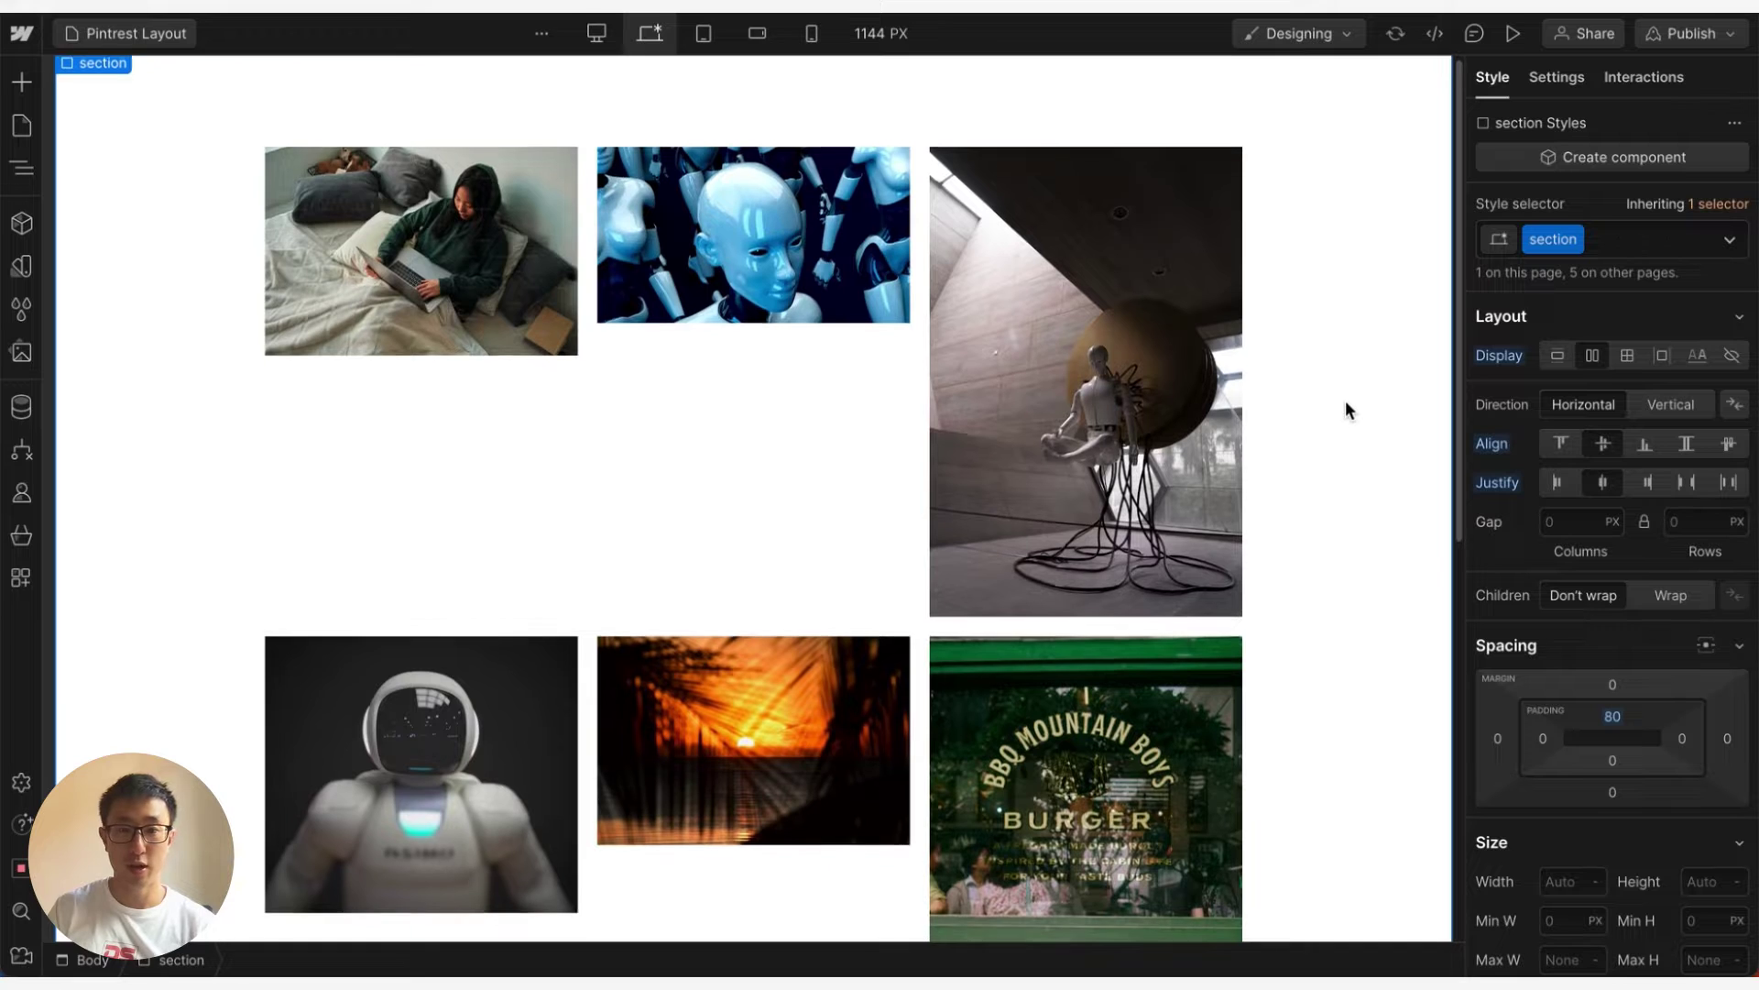
scroll(1346, 404, "down", 1)
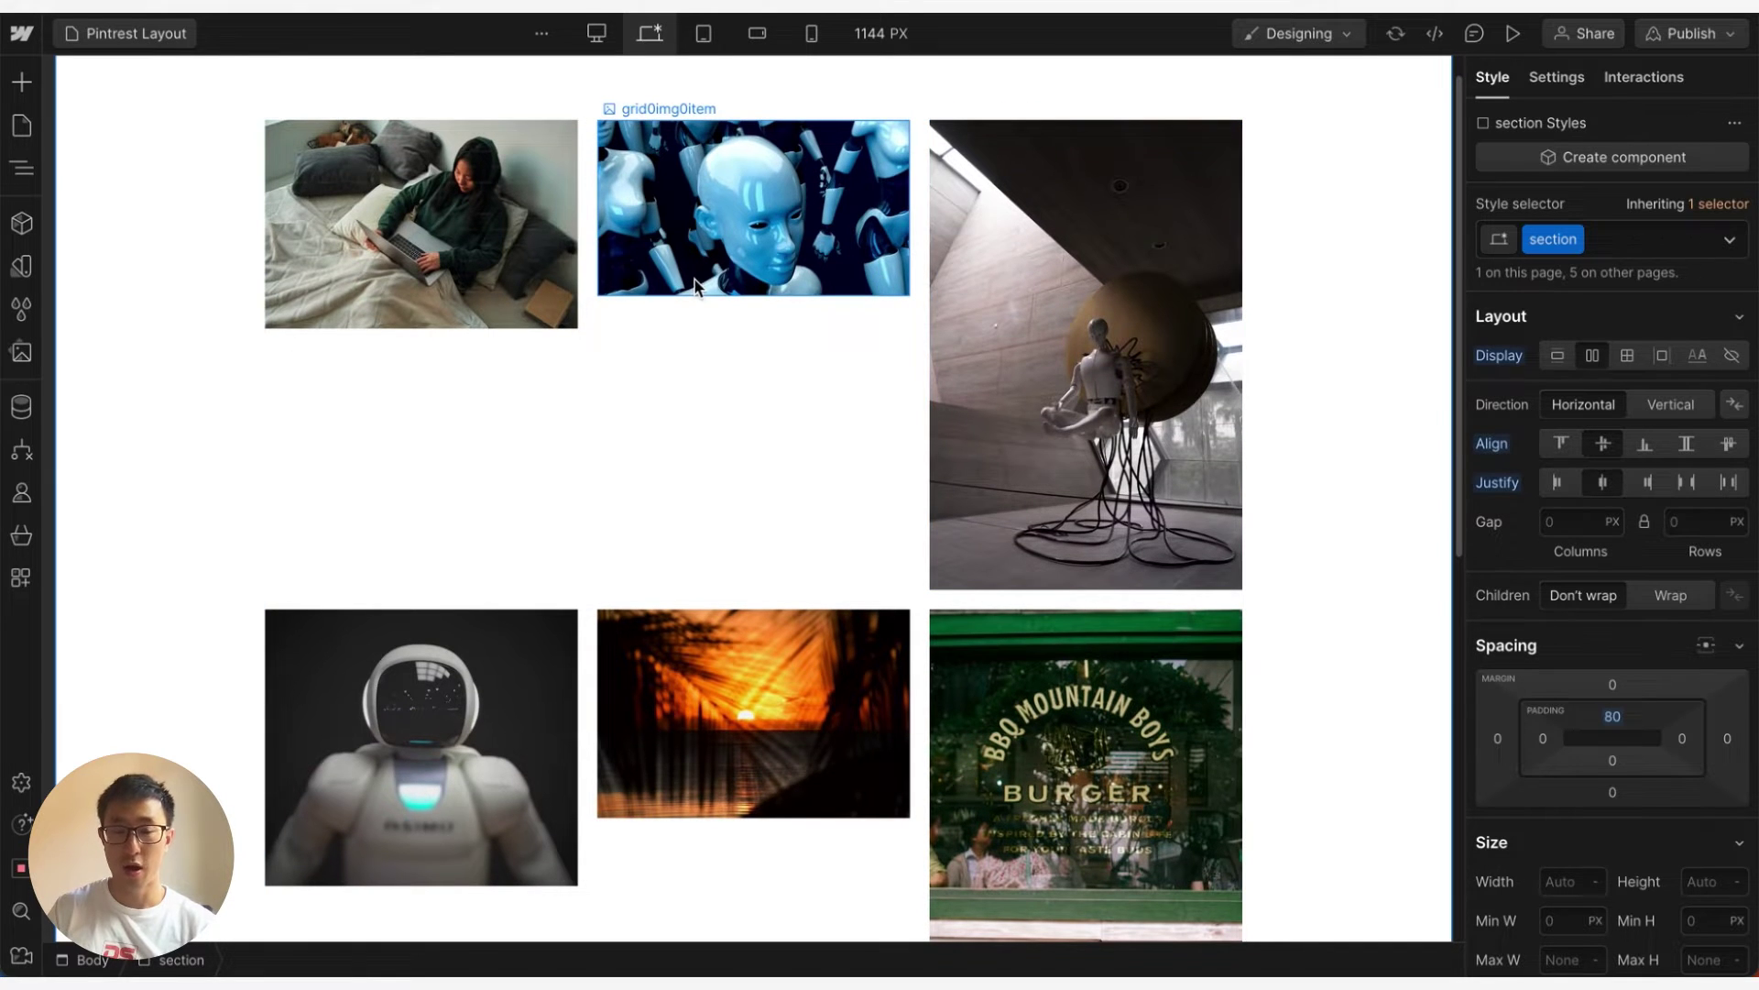
scroll(929, 404, "down", 1)
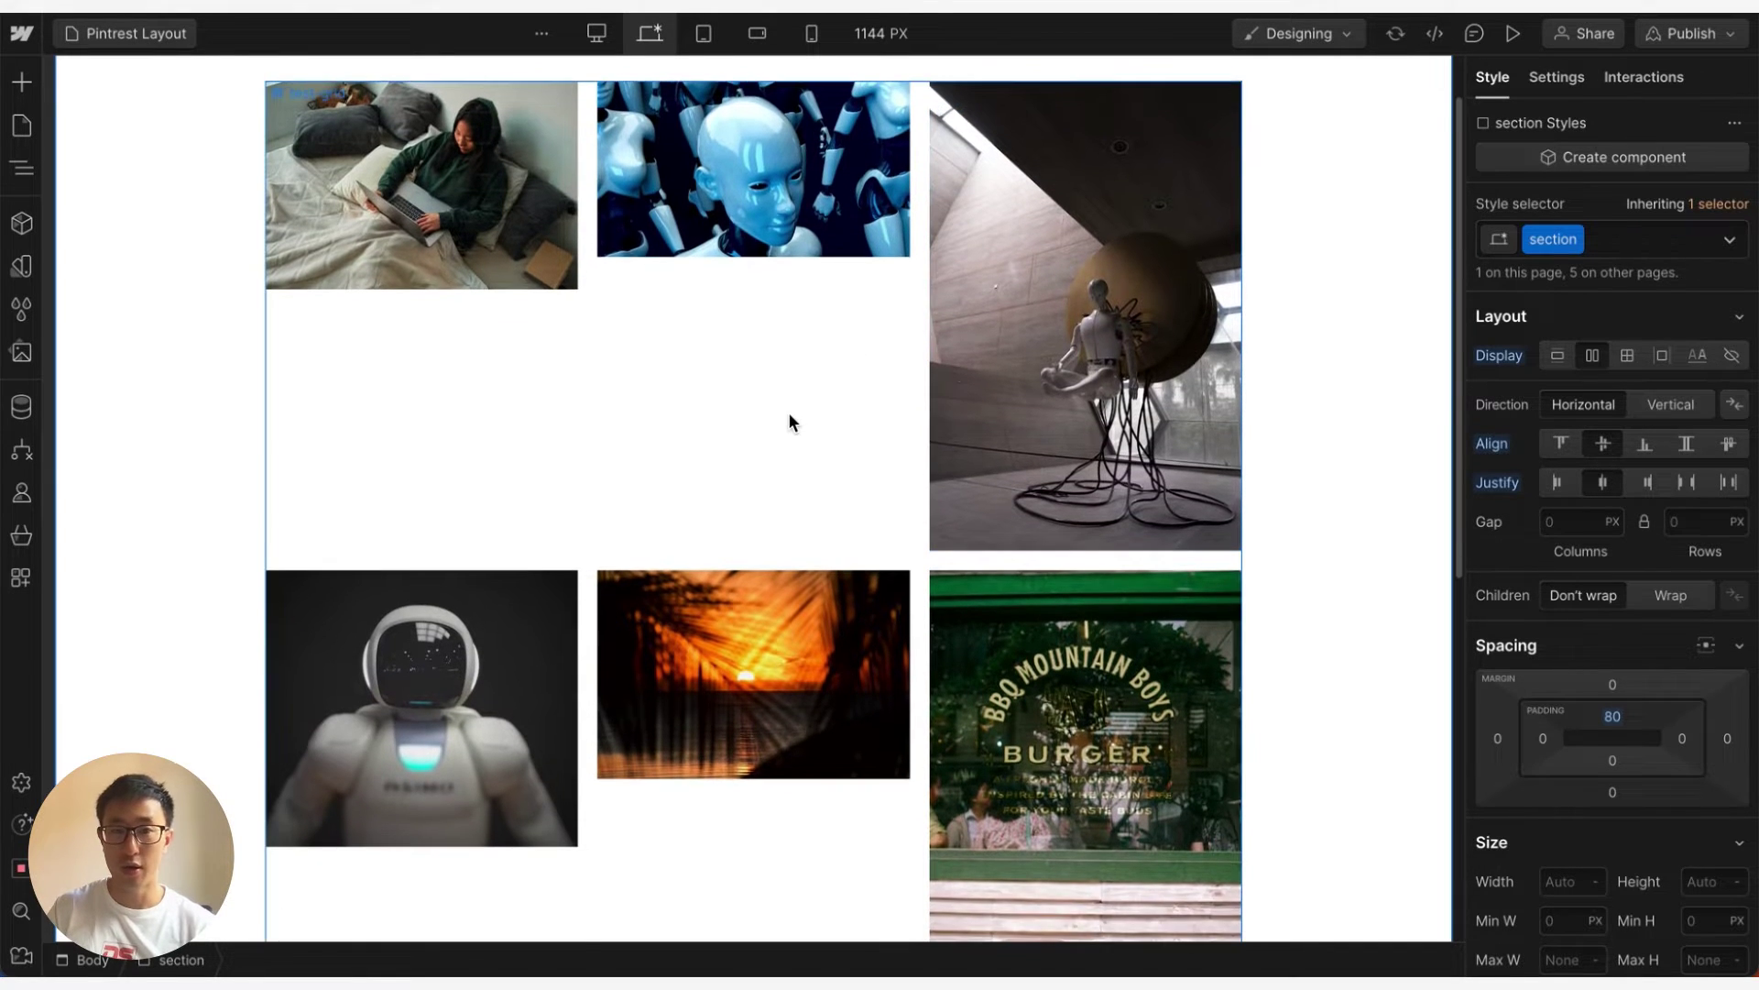
left_click(790, 410)
scroll(790, 411, "up", 2)
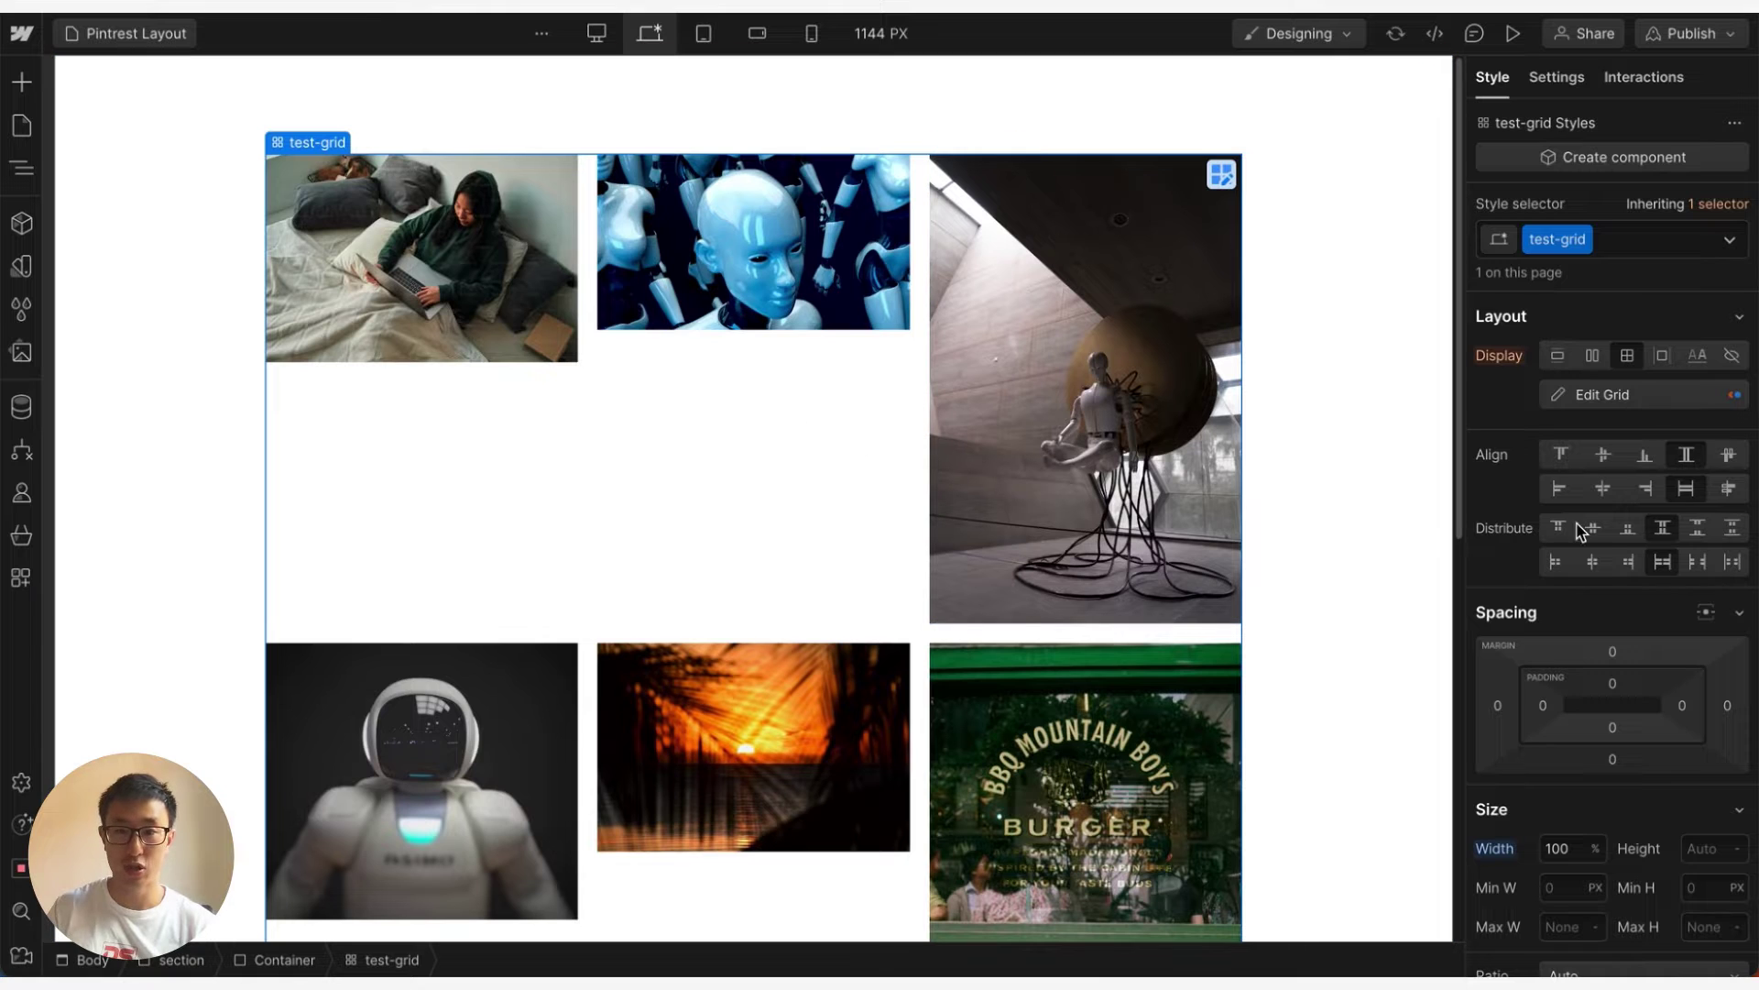
left_click(1568, 460)
scroll(752, 594, "down", 6)
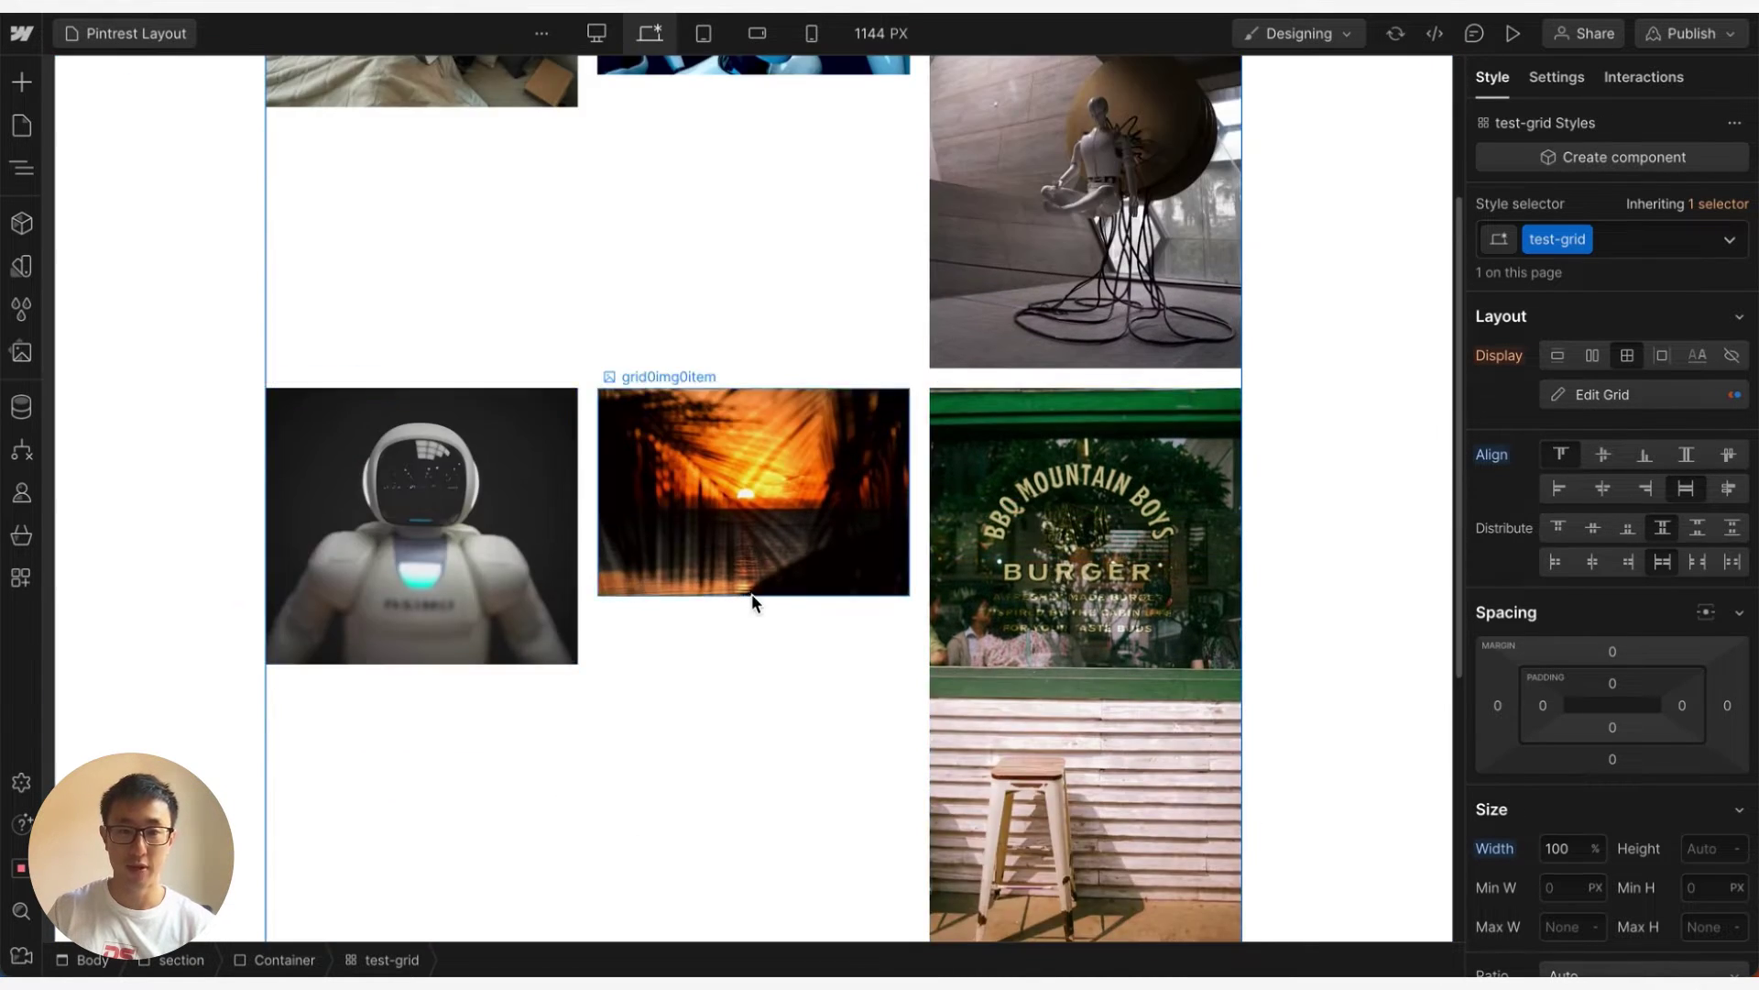
scroll(790, 458, "up", 2)
scroll(790, 466, "up", 5)
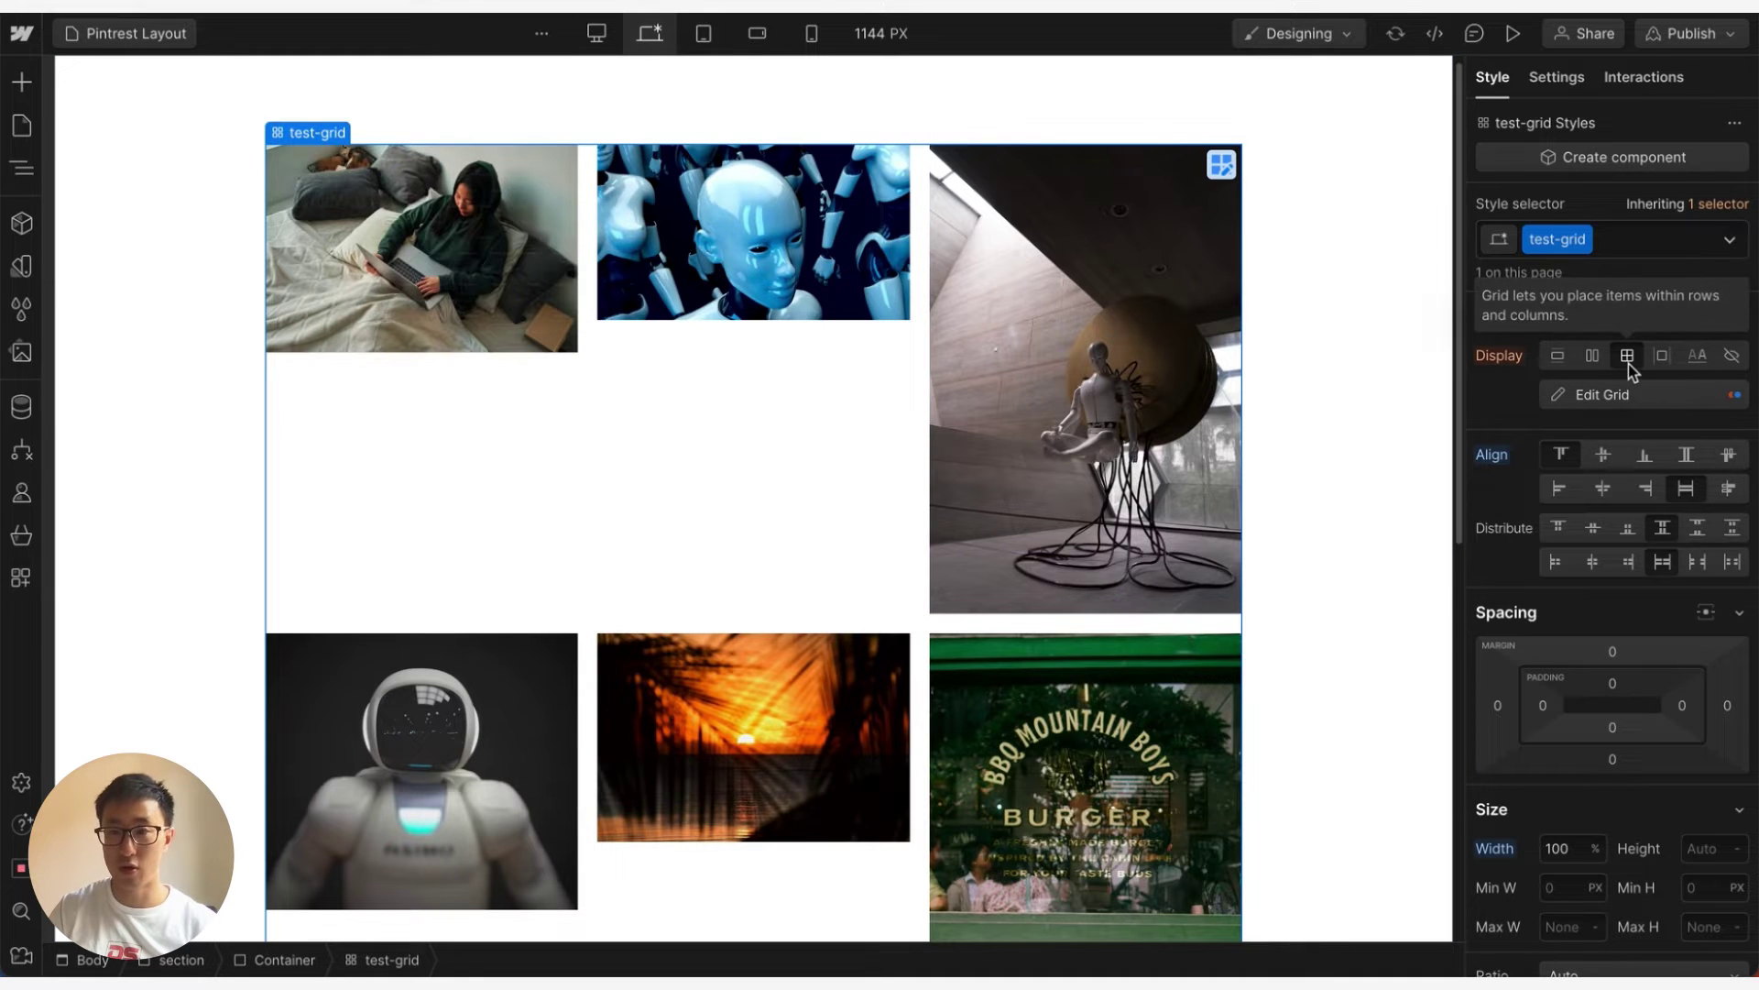
Step: Change test-grid's Display setting from Grid to Block
left_click(1556, 356)
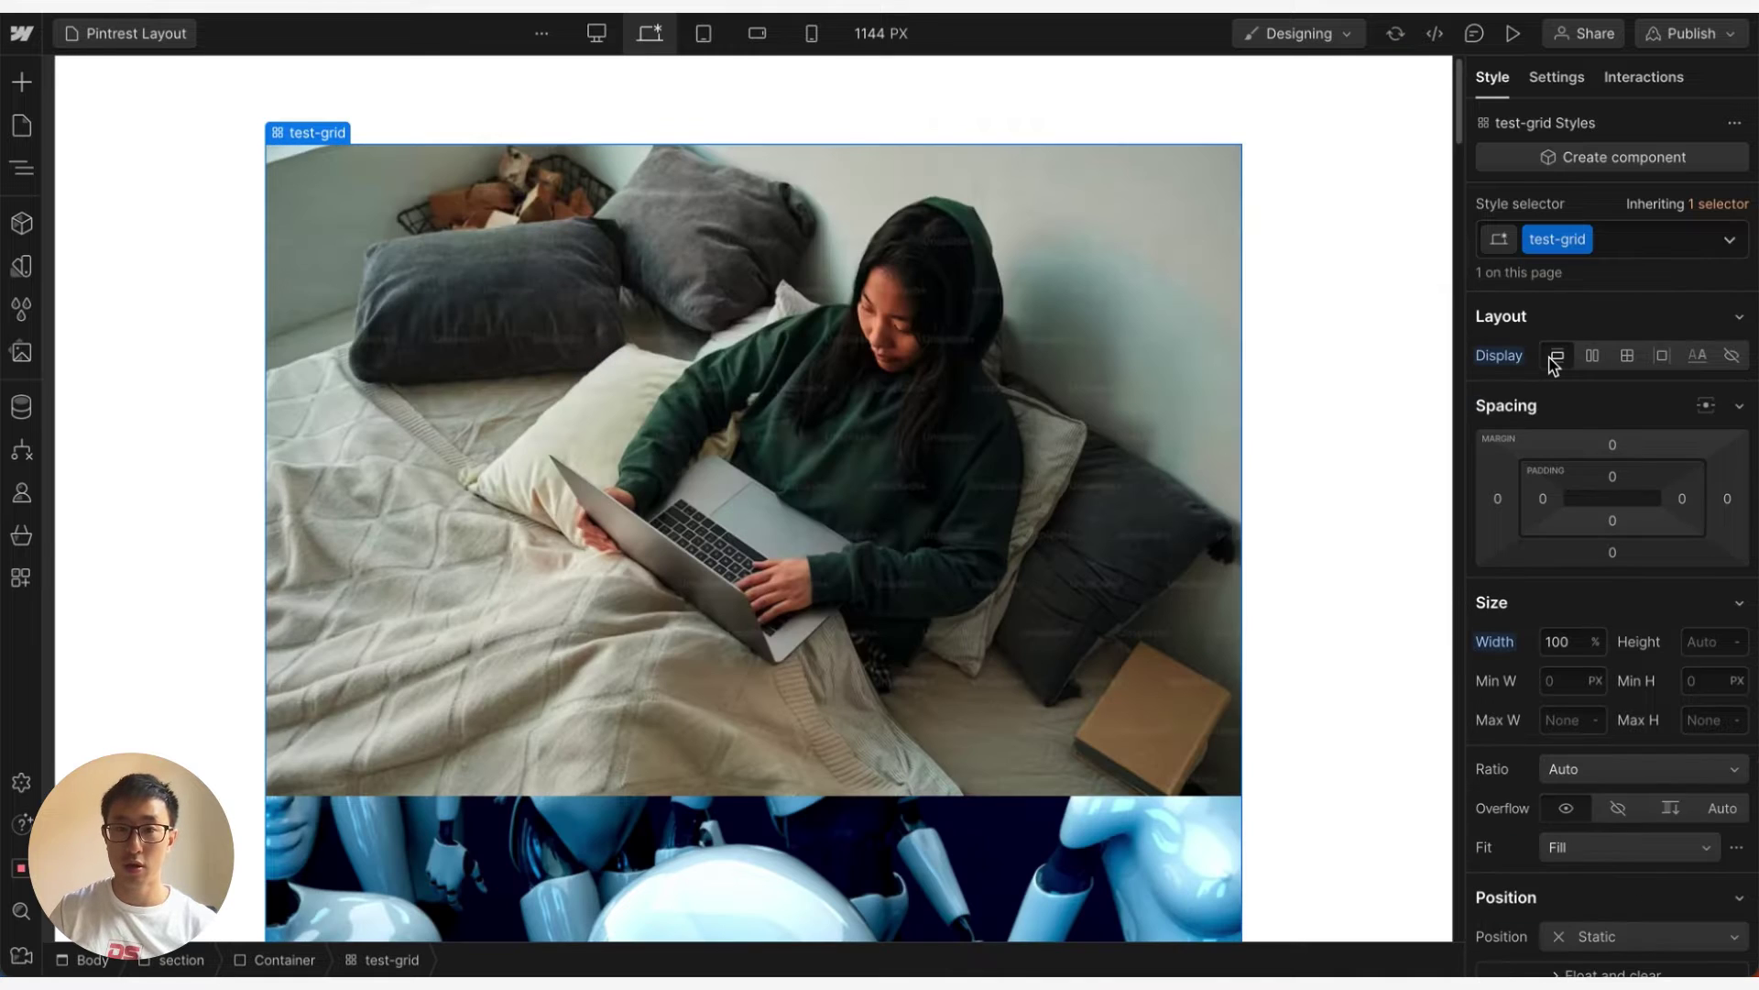
scroll(970, 315, "down", 5)
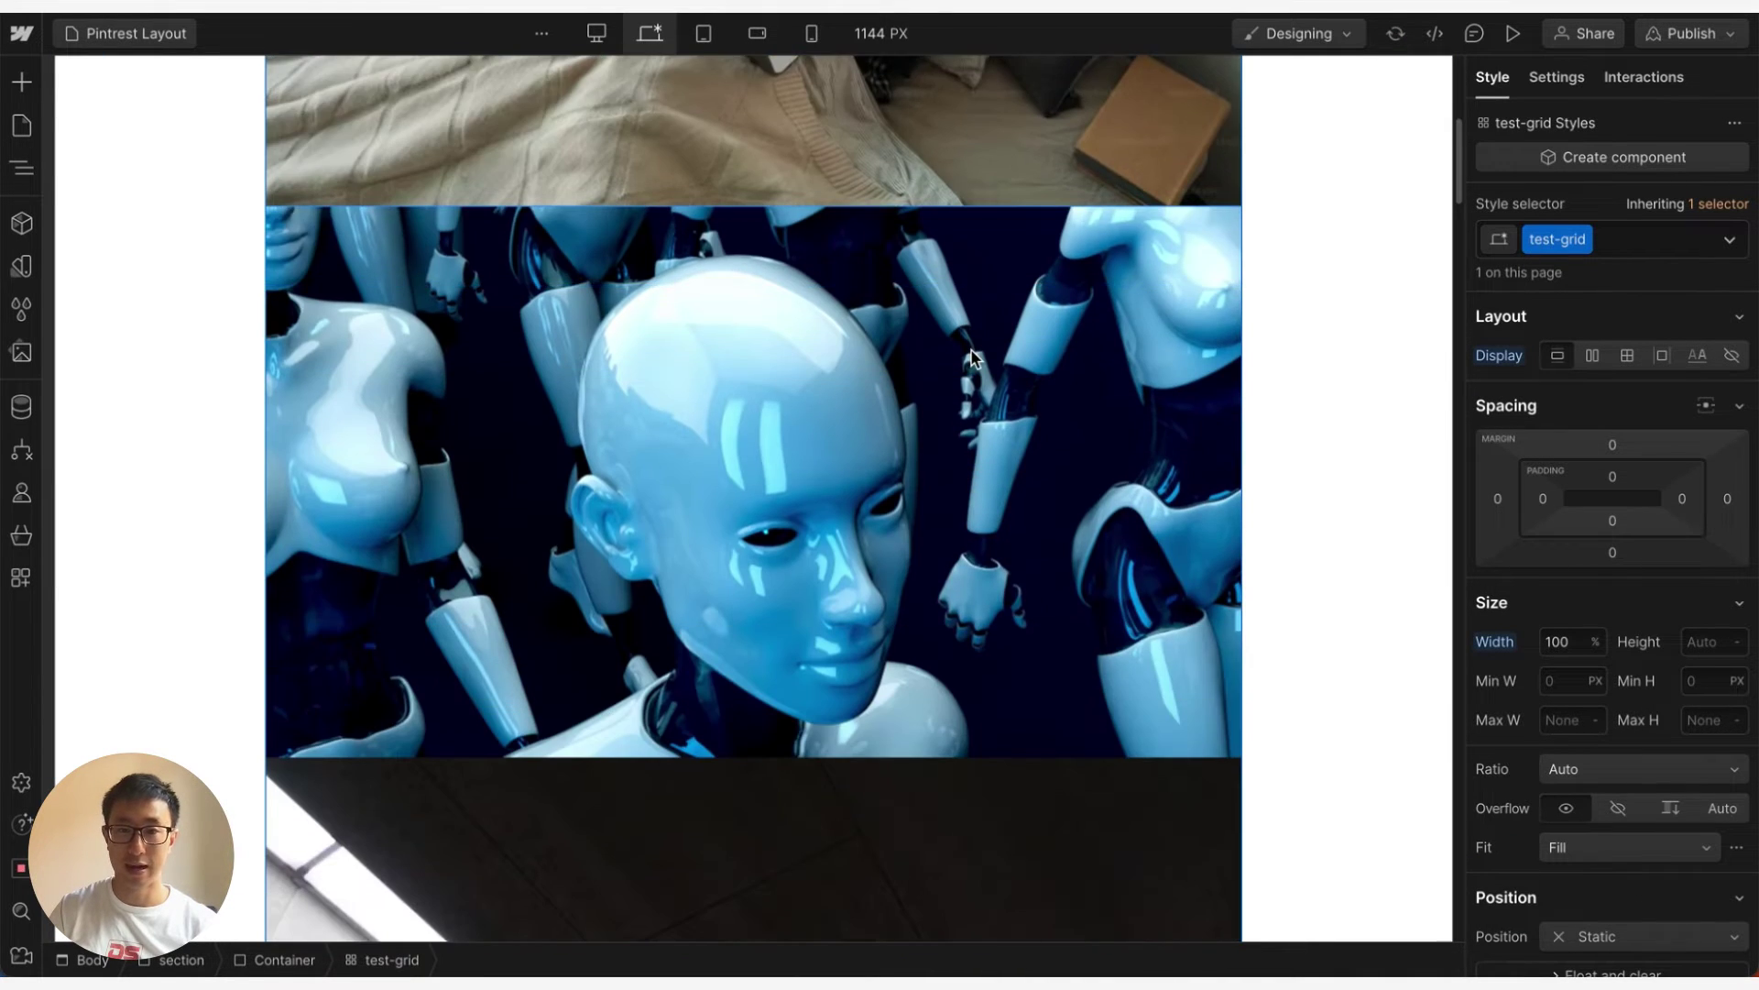
scroll(972, 351, "down", 3)
scroll(971, 351, "up", 6)
scroll(969, 348, "down", 3)
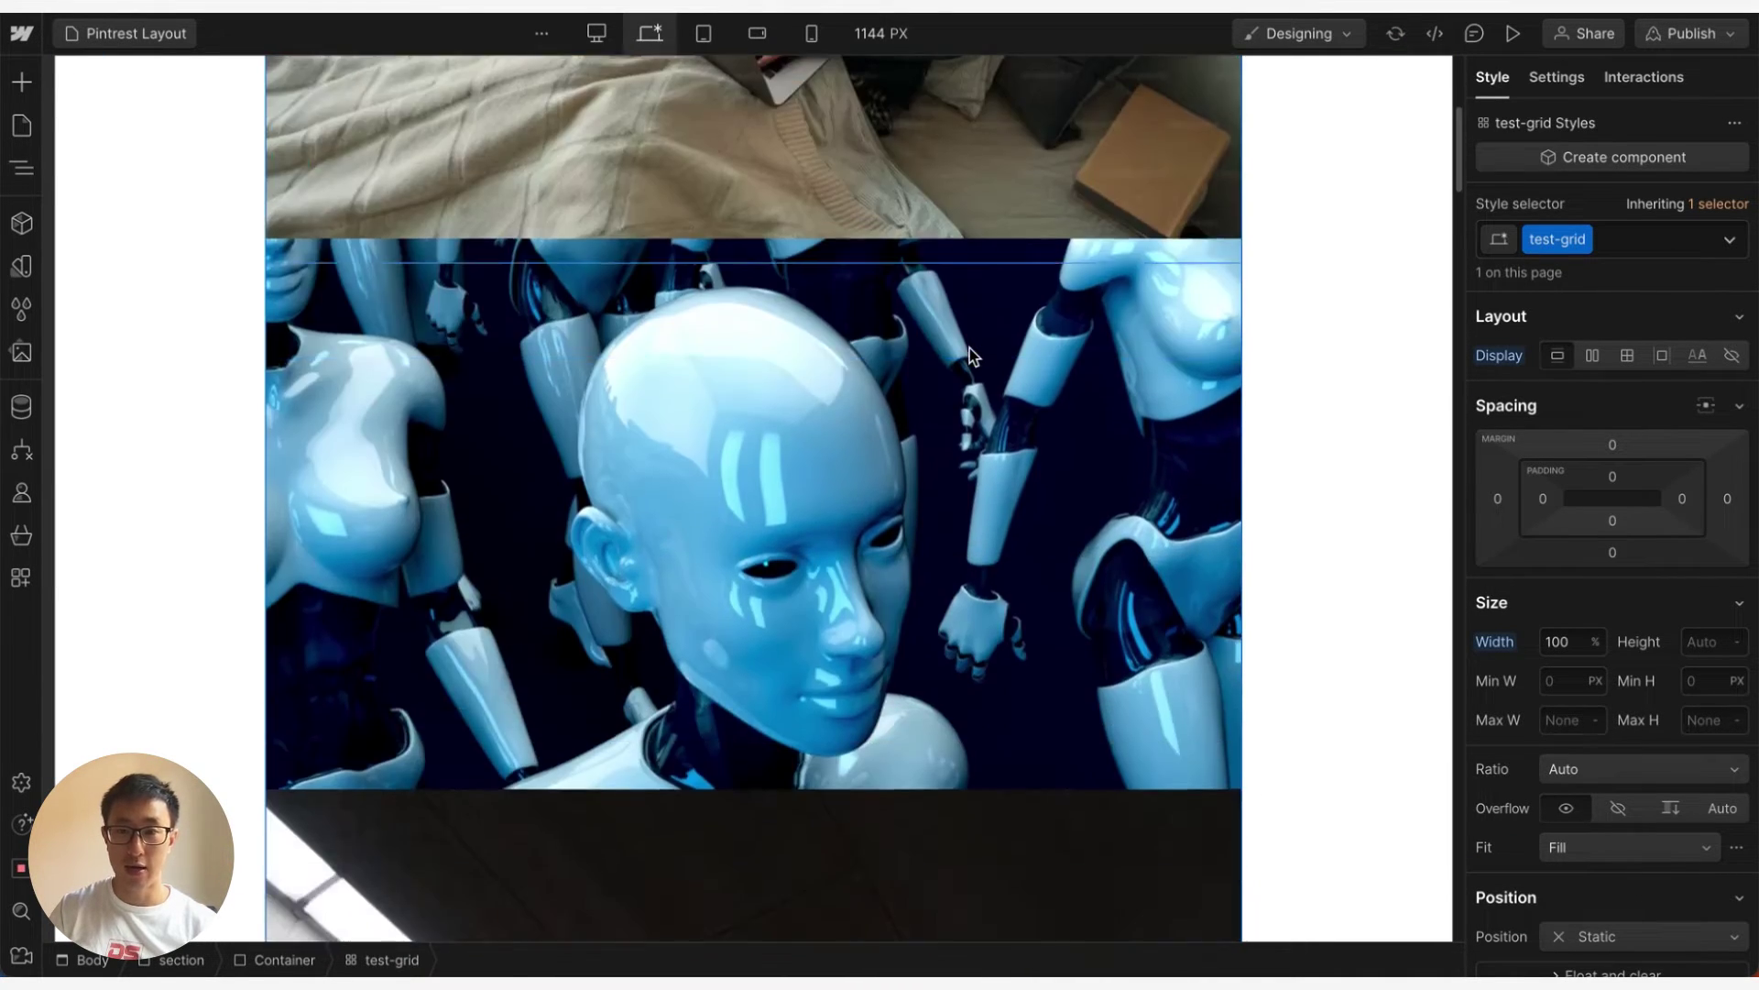
scroll(1626, 559, "down", 6)
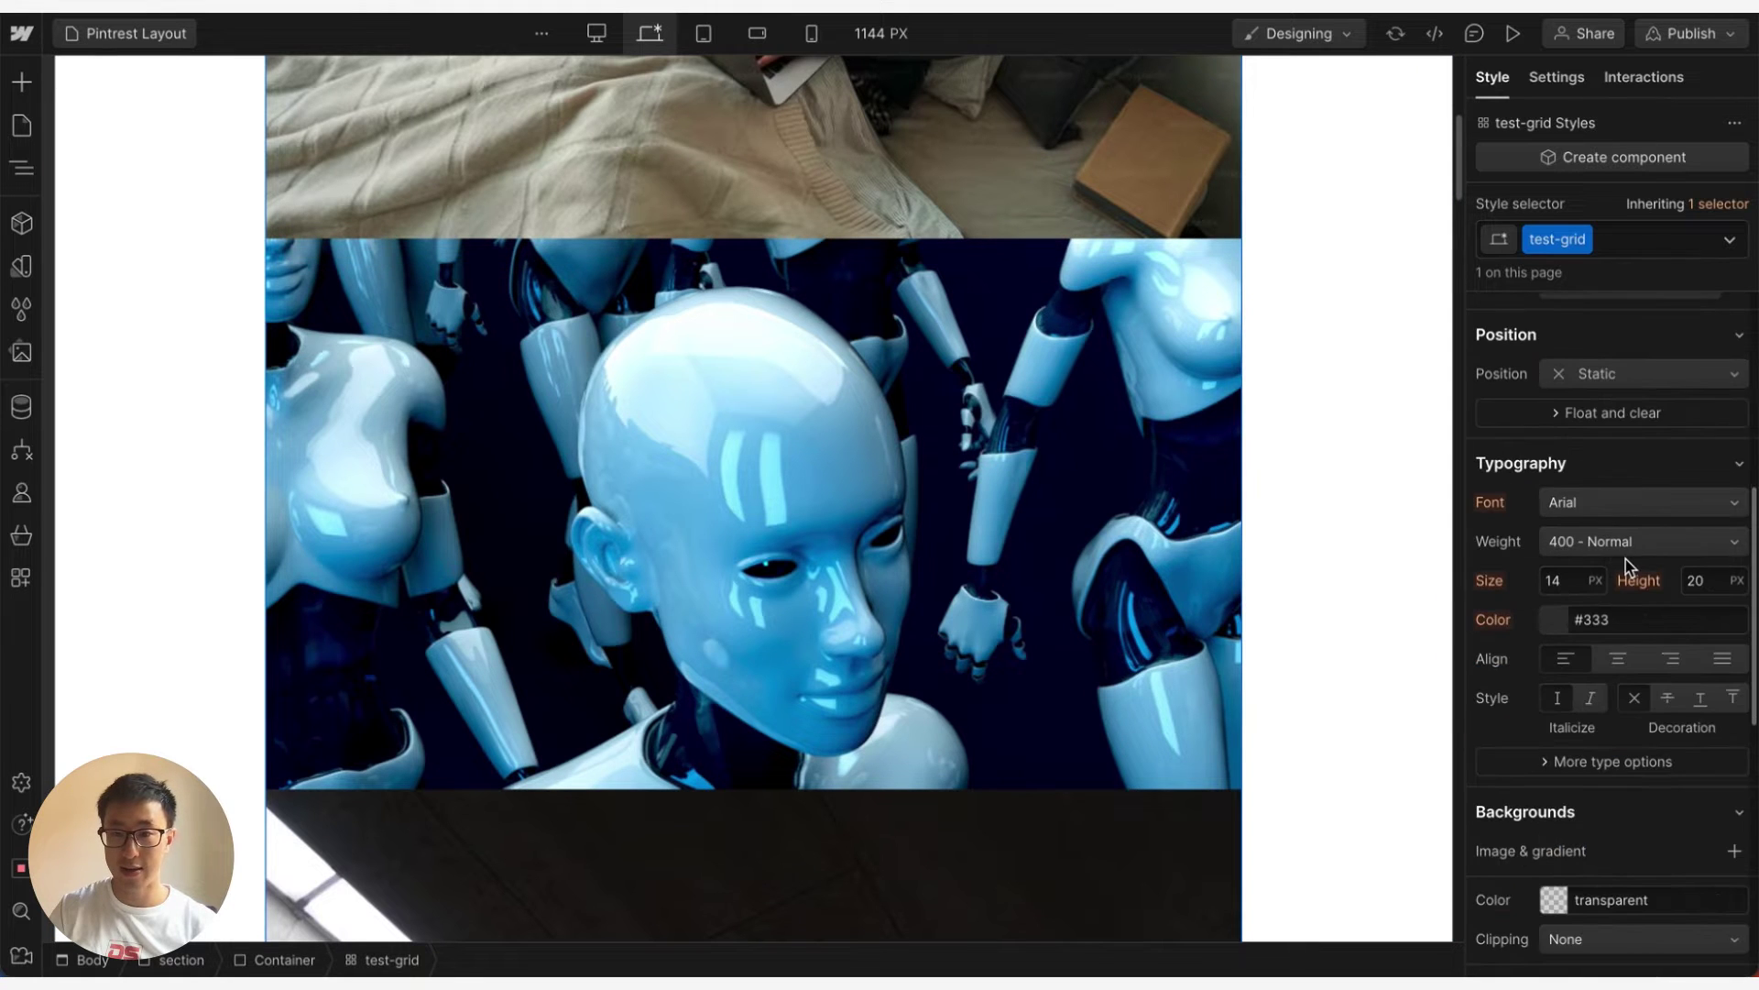
scroll(1625, 559, "down", 1)
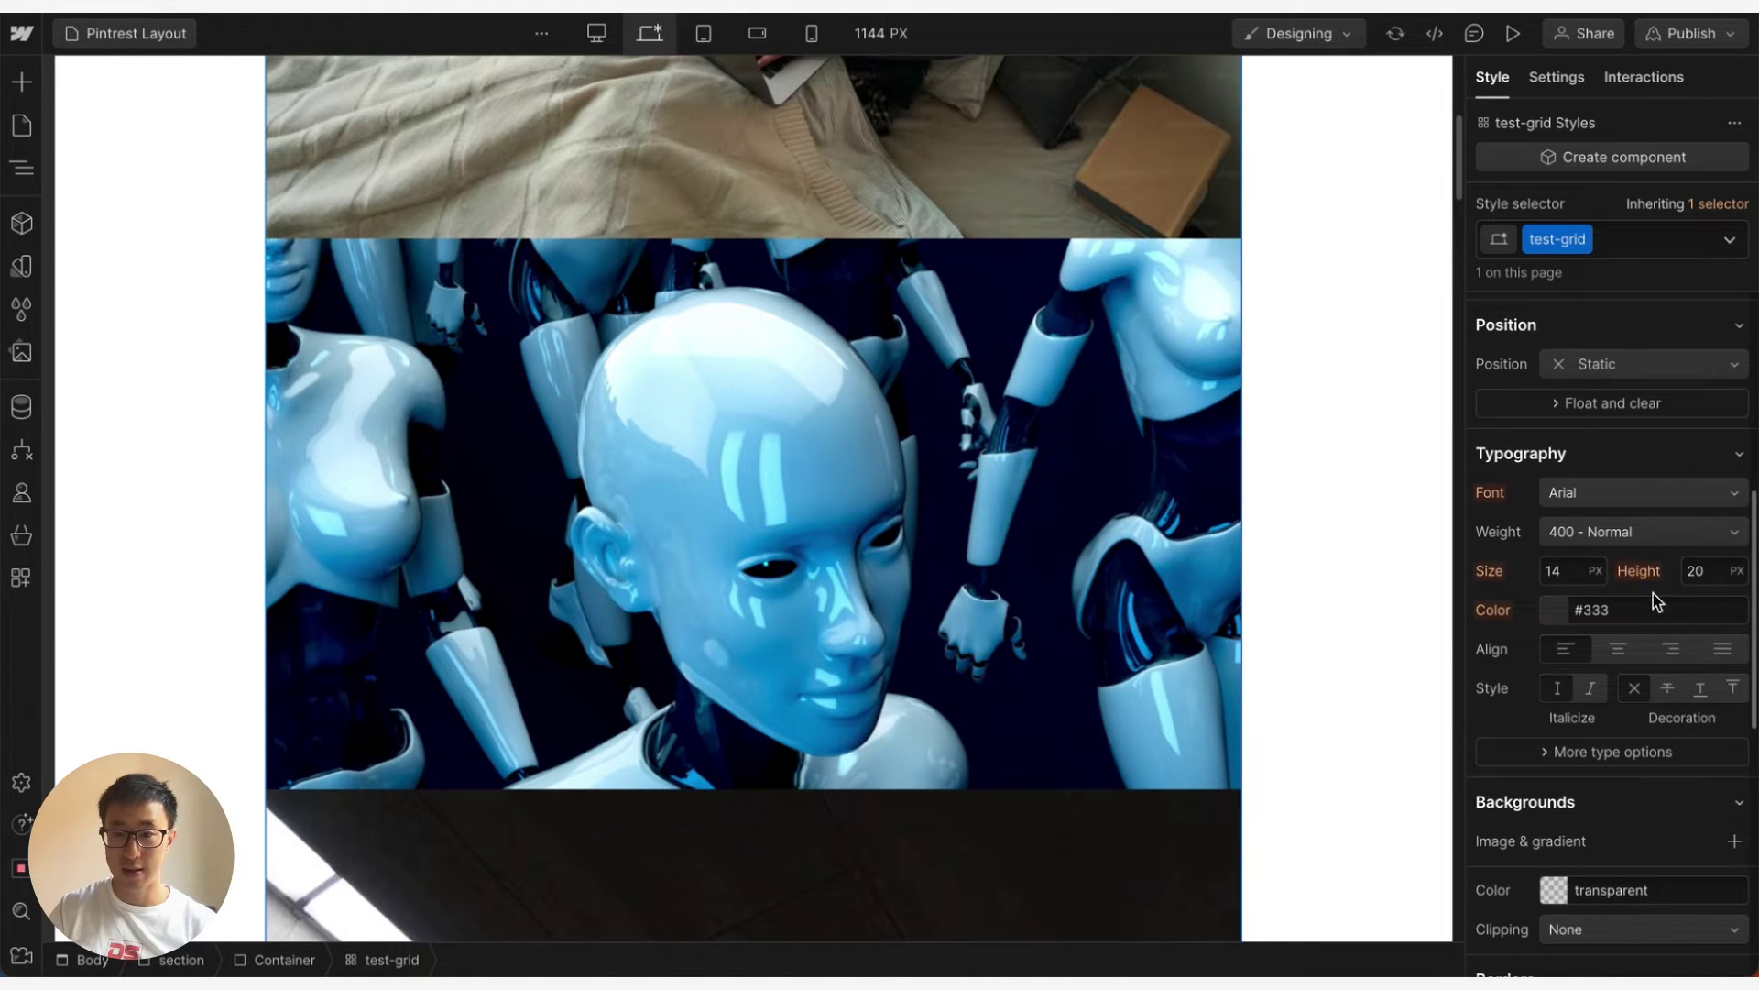
scroll(1653, 596, "up", 2)
scroll(1650, 584, "up", 3)
scroll(1650, 584, "down", 4)
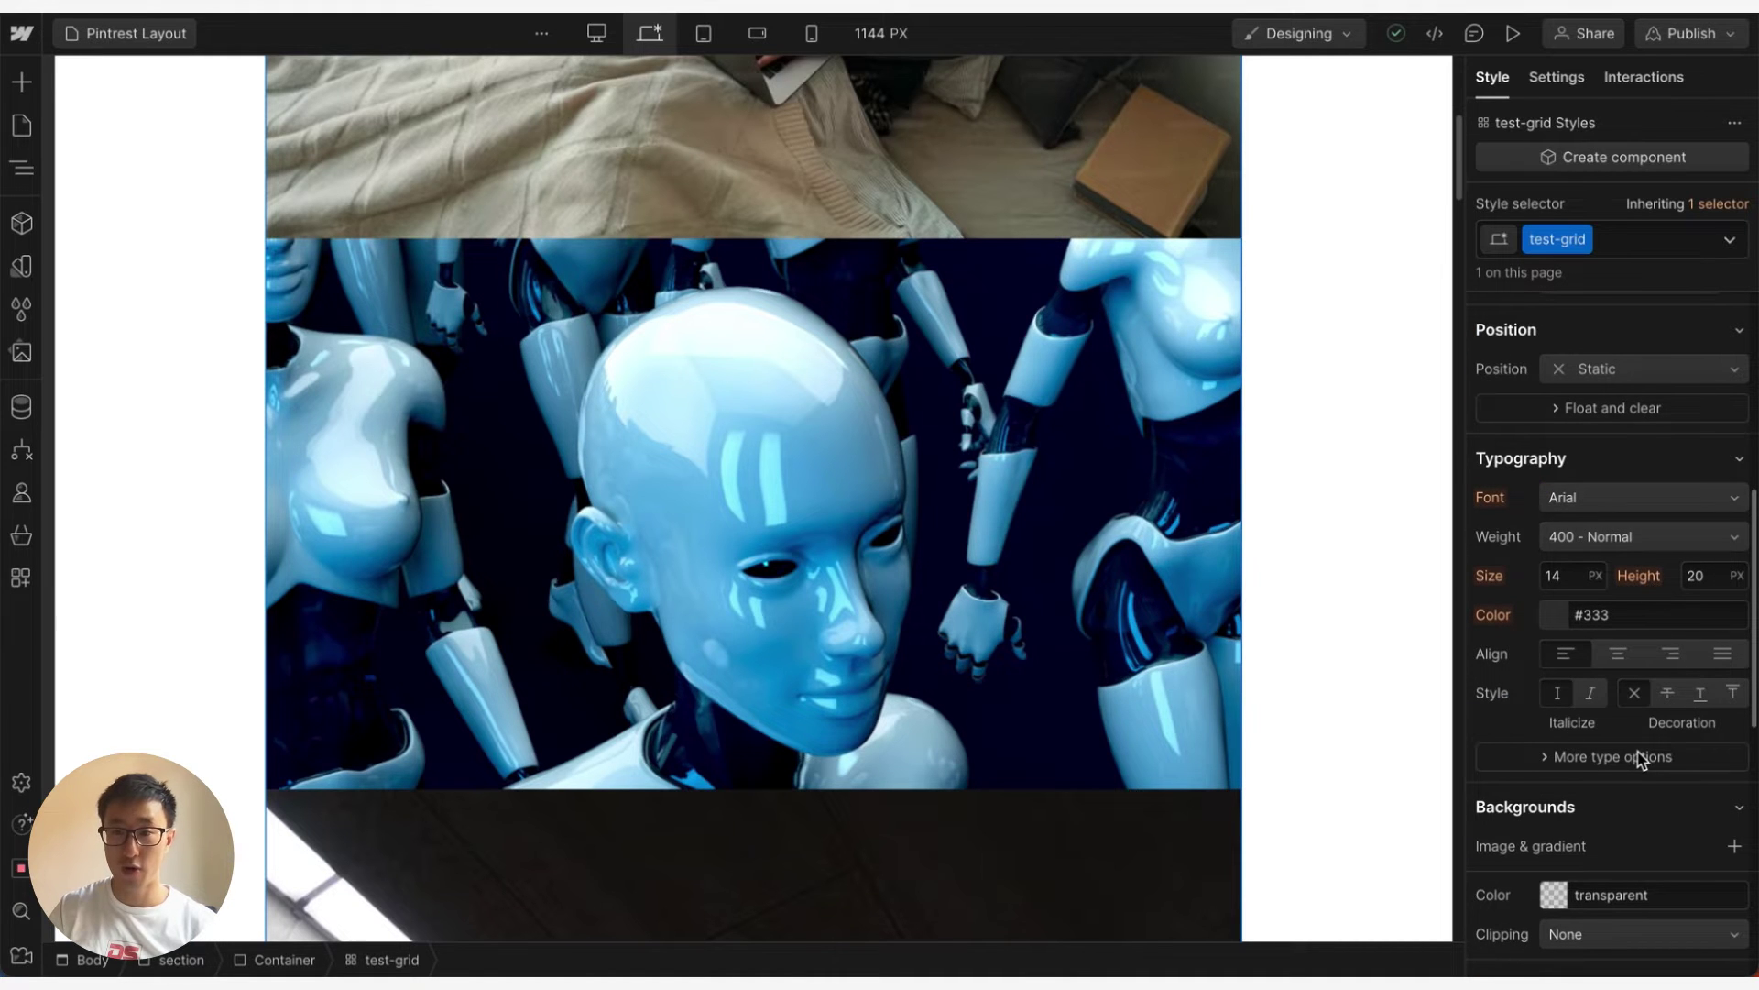
Step: Set test-grid's typography Columns to 3
left_click(1639, 764)
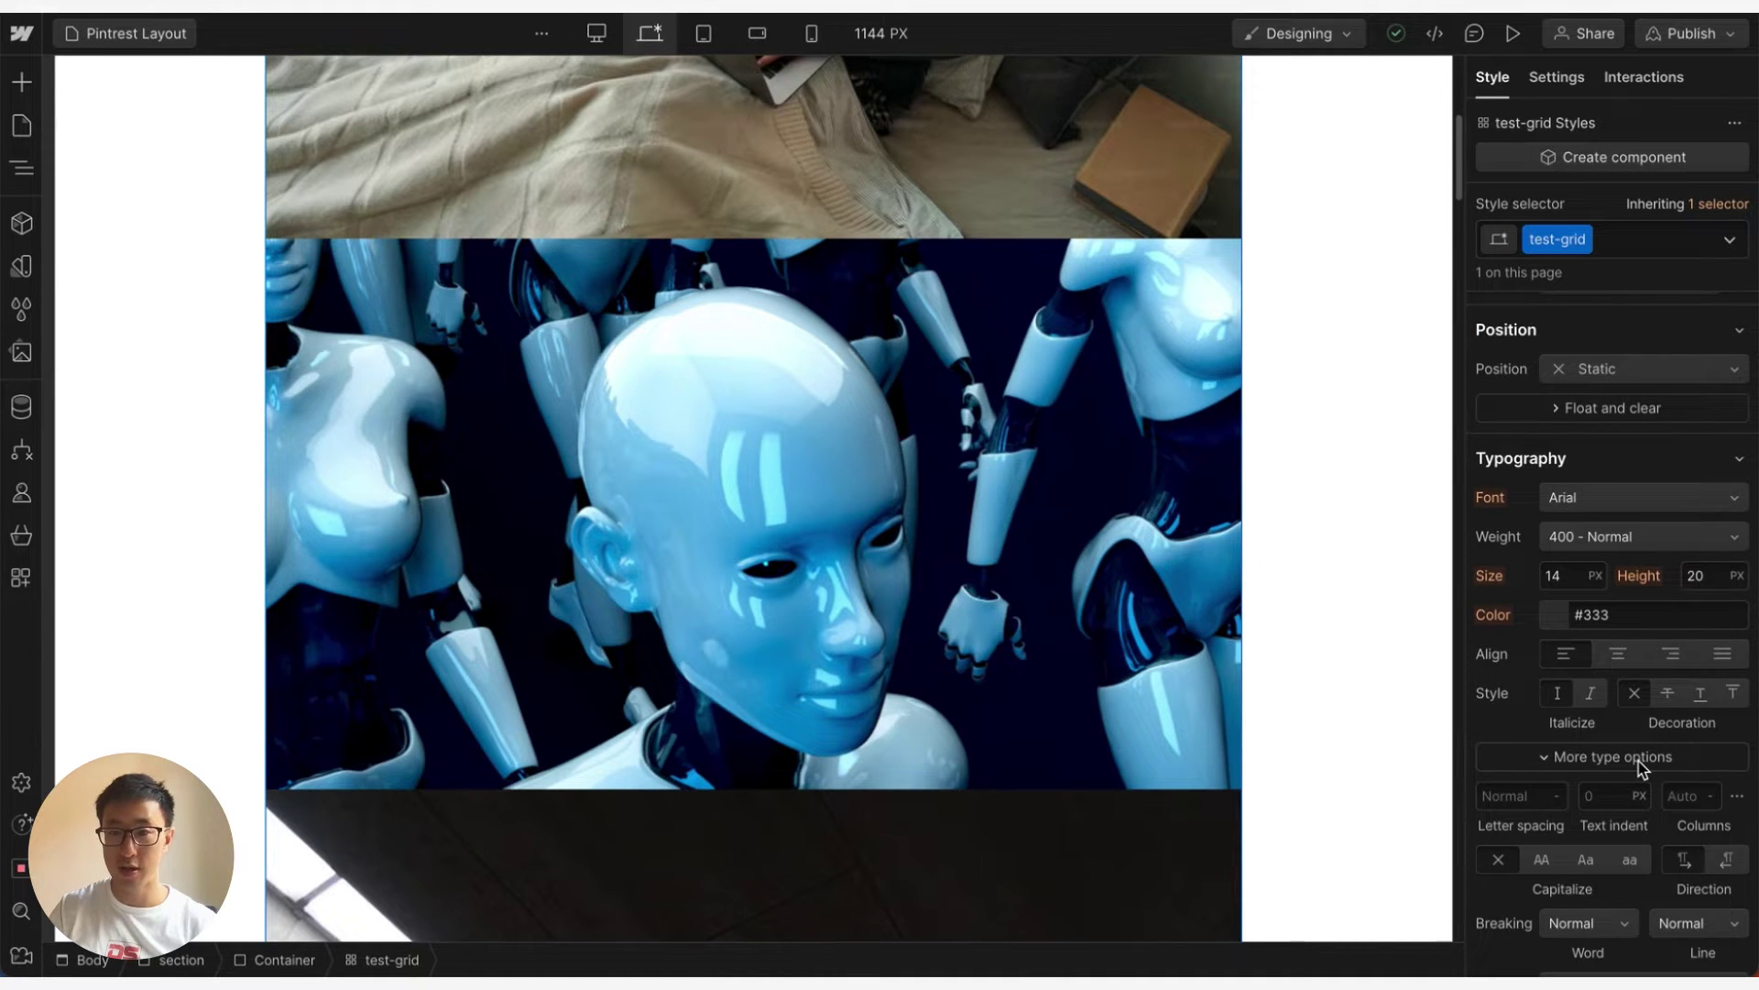
scroll(1649, 766, "down", 1)
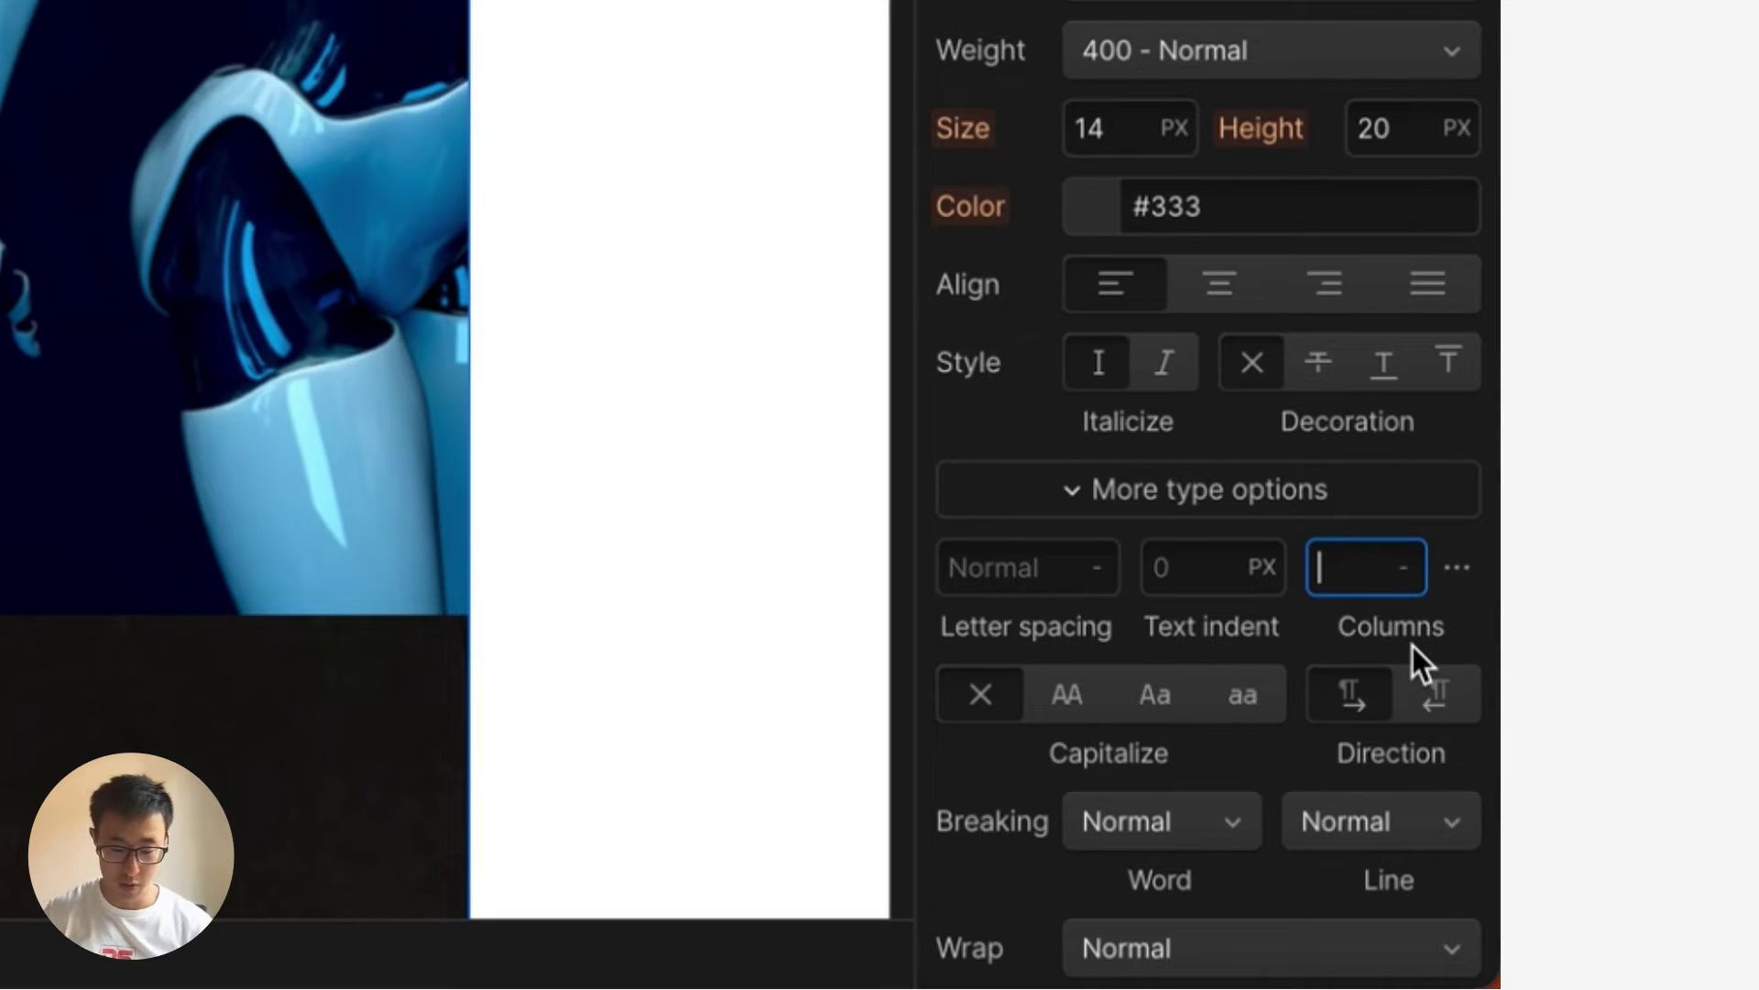
type("3")
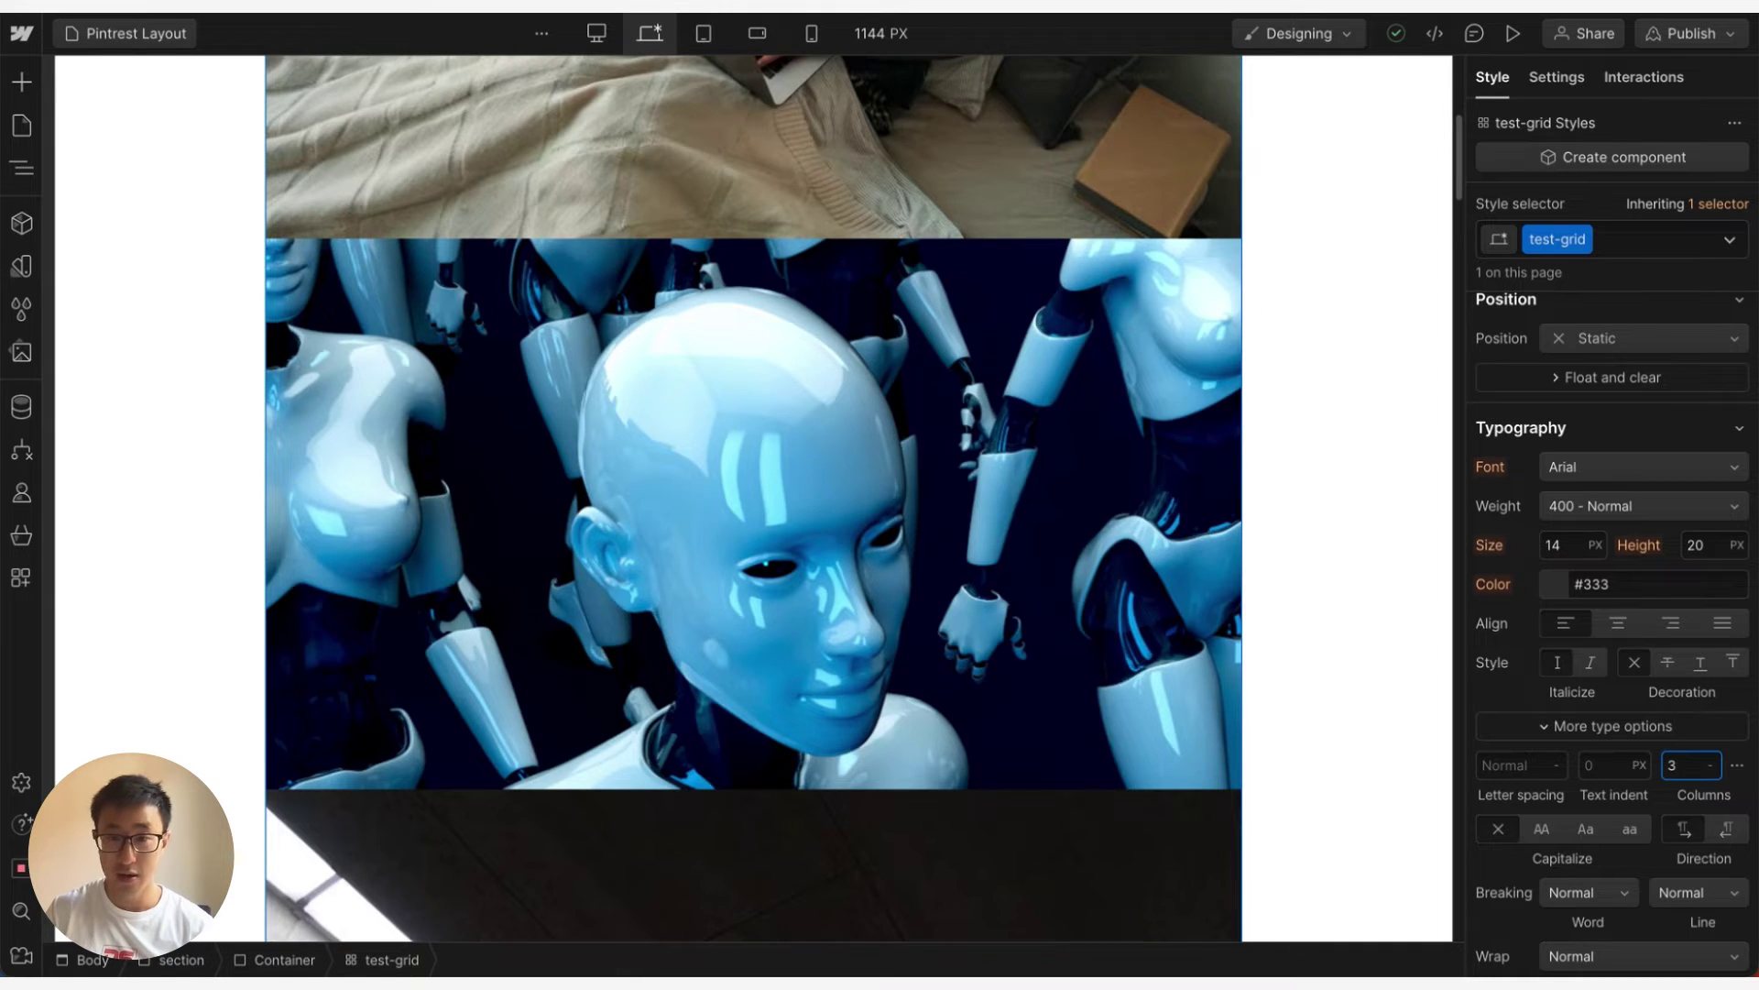
key("Return")
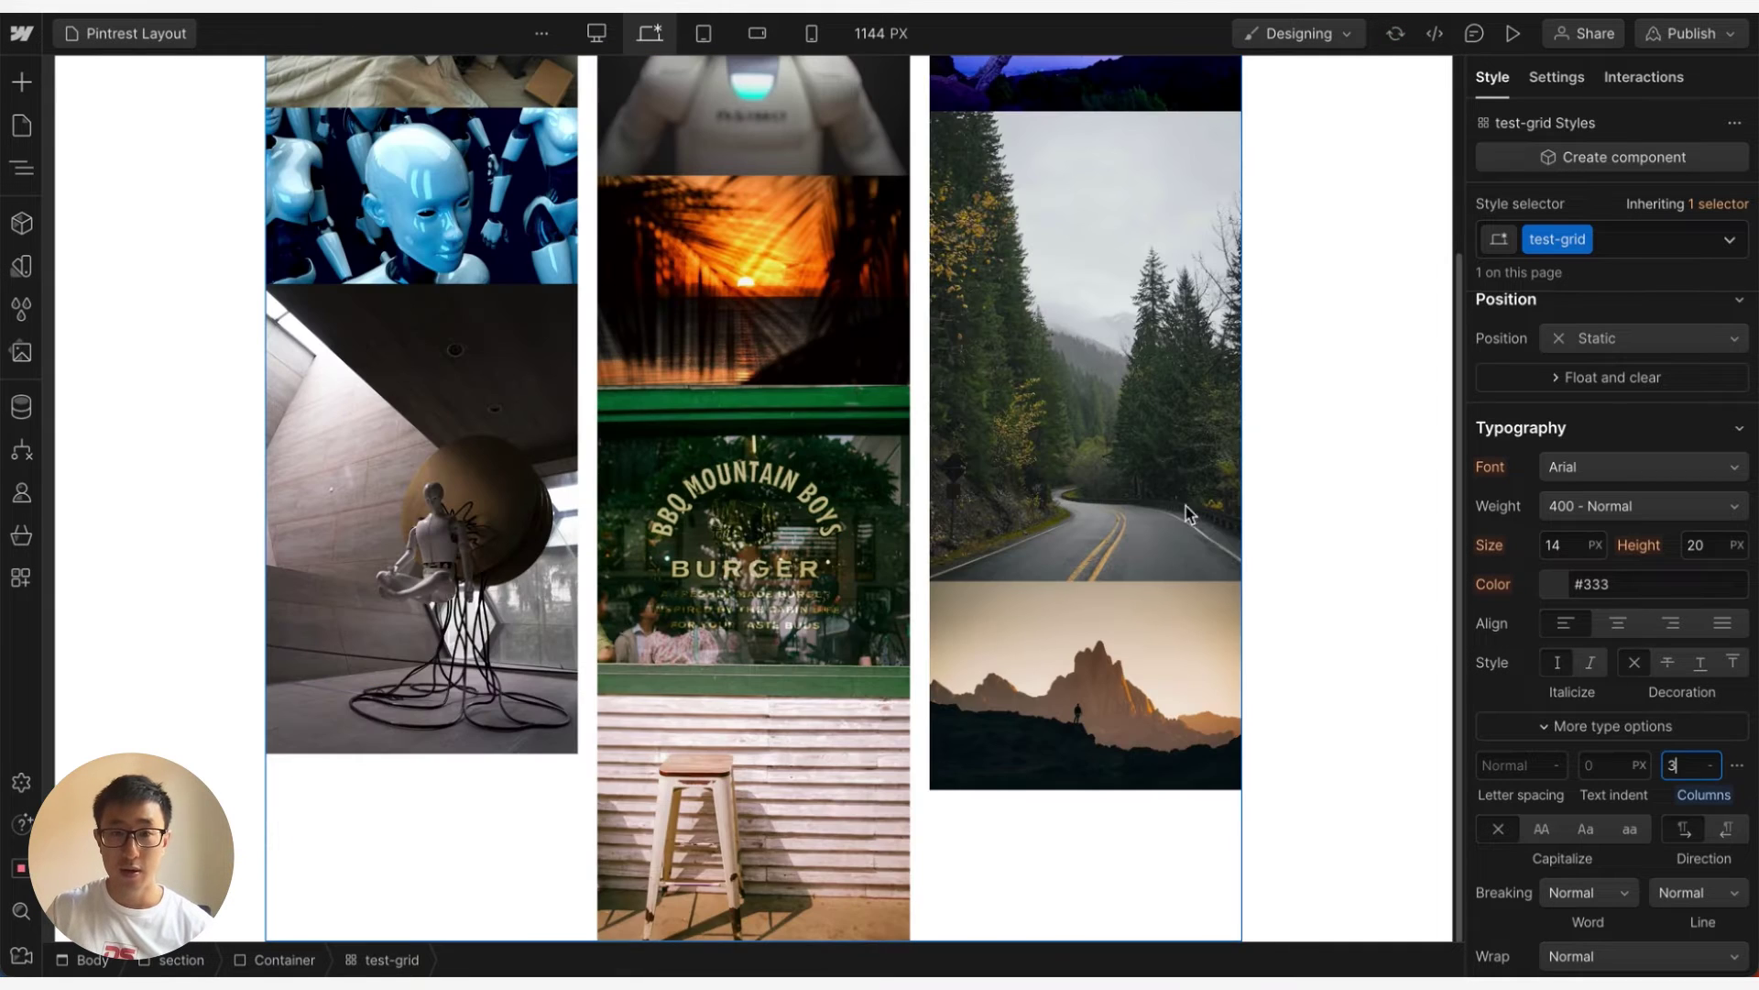
scroll(911, 409, "up", 3)
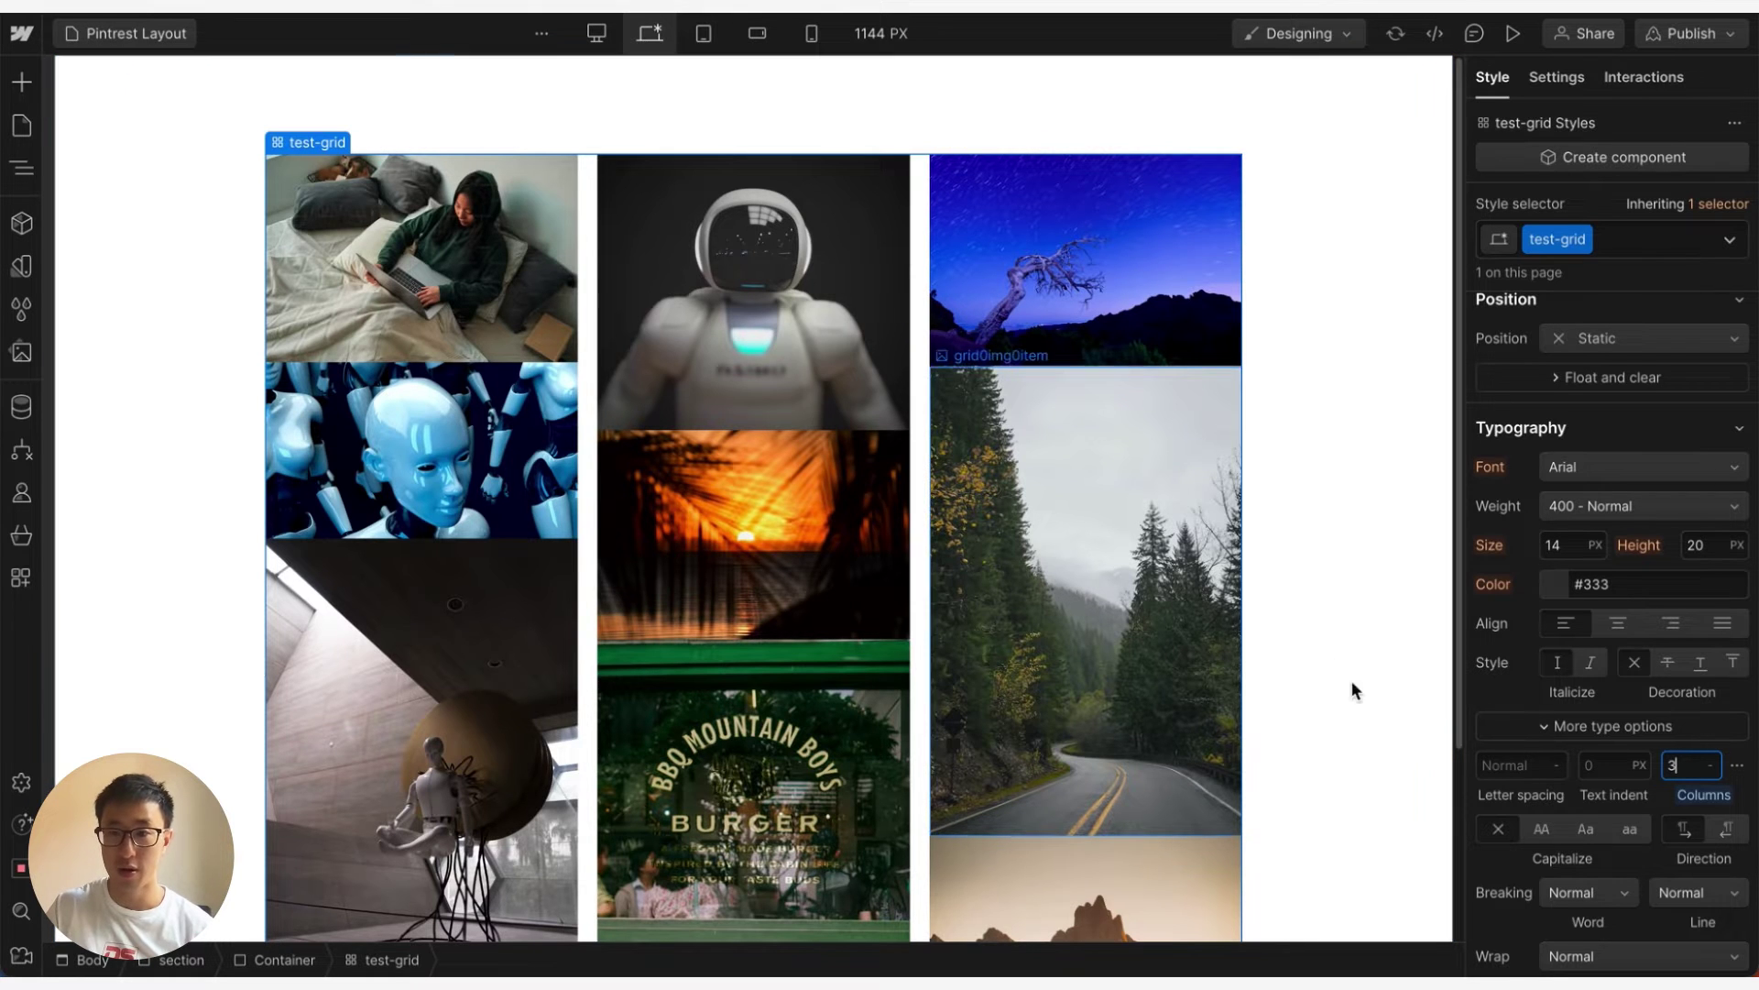
Step: Set a 10px gap between test-grid's three columns
left_click(1741, 772)
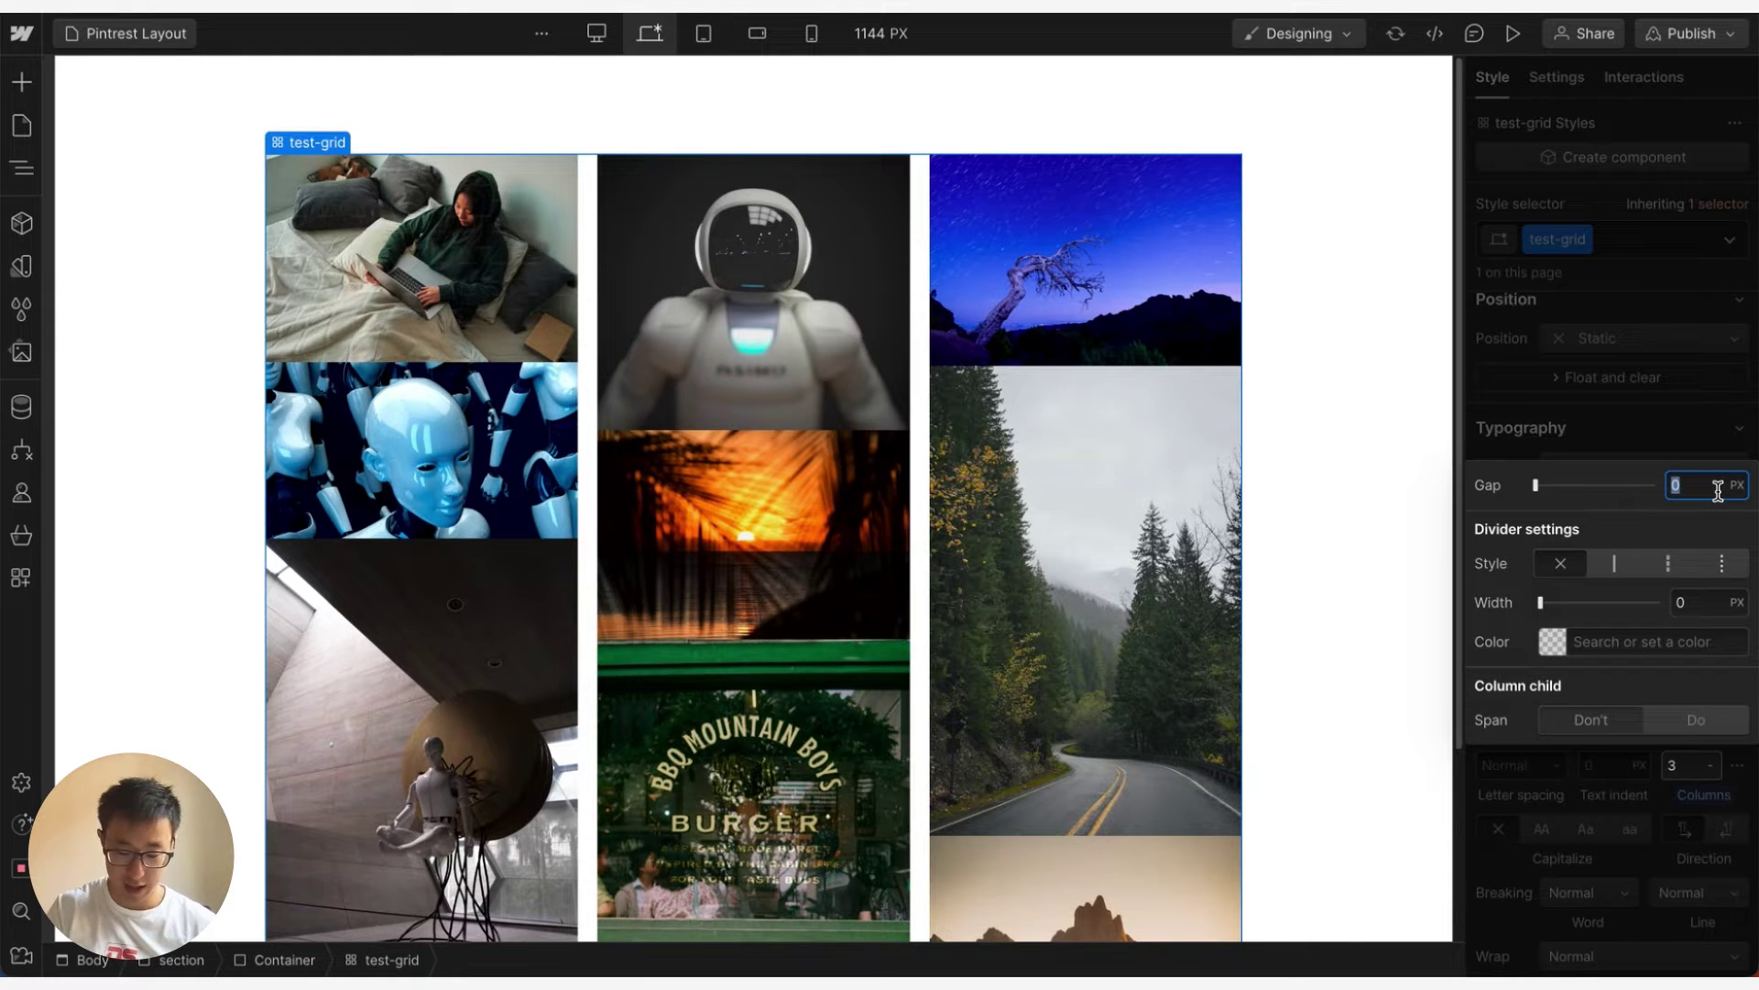
type("10px")
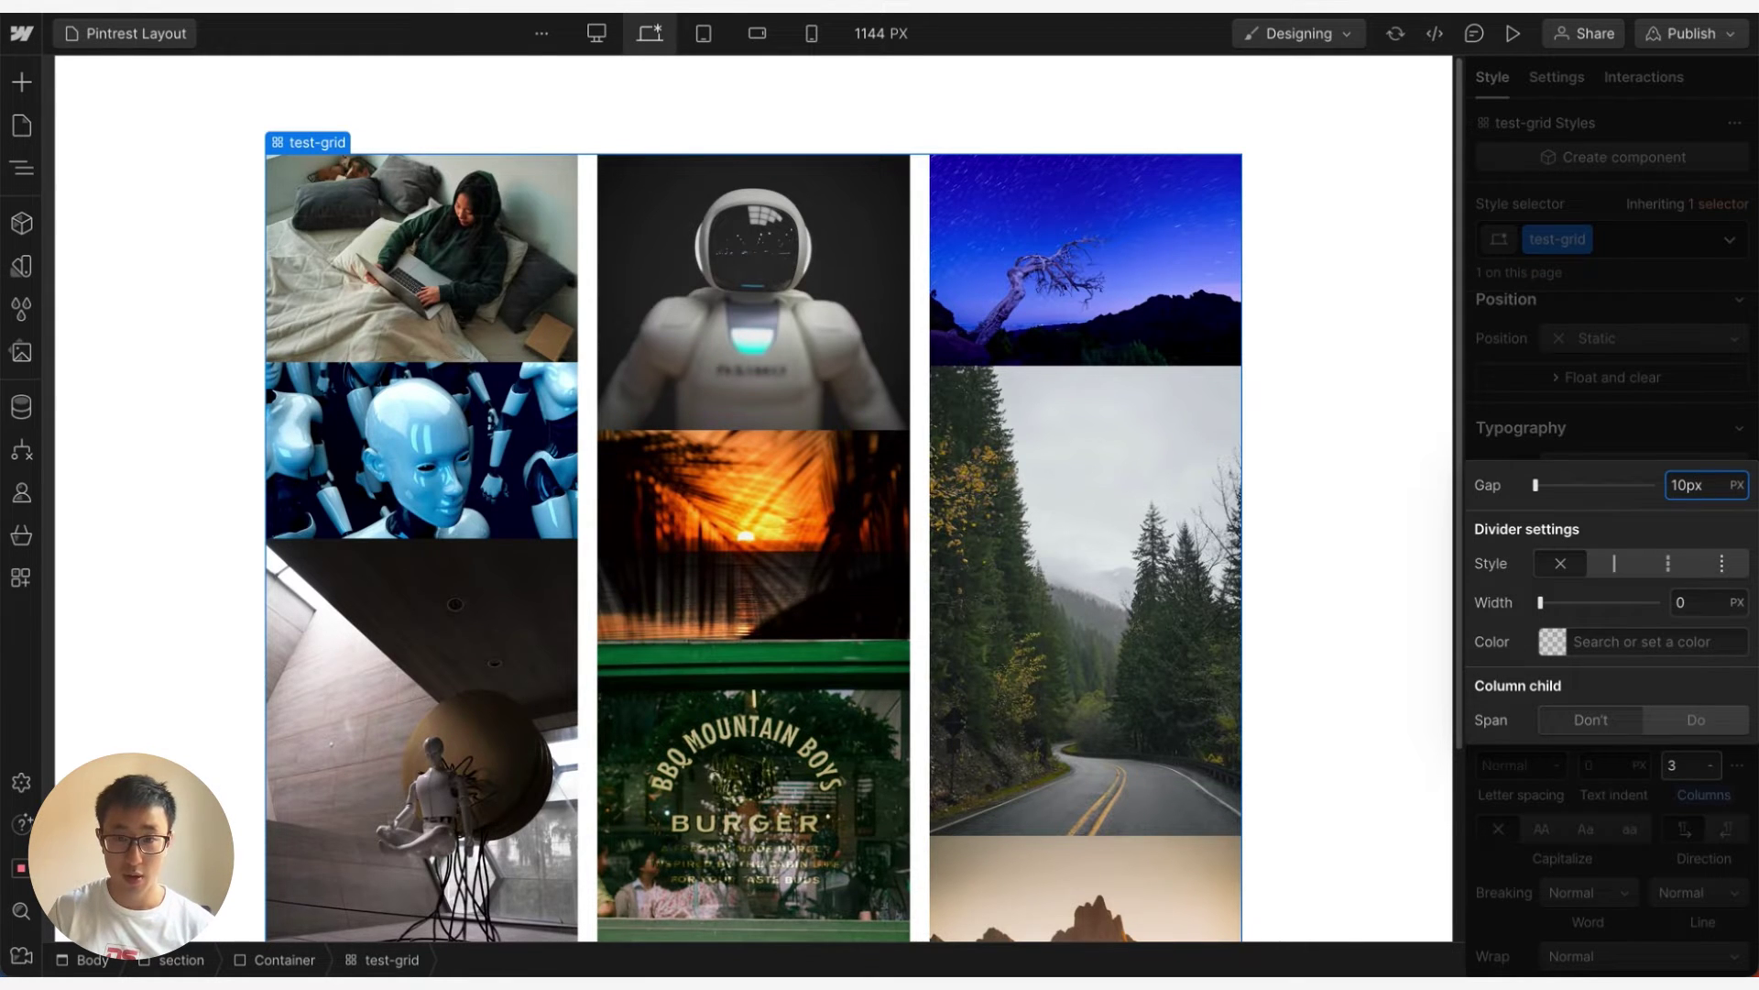
key("Return")
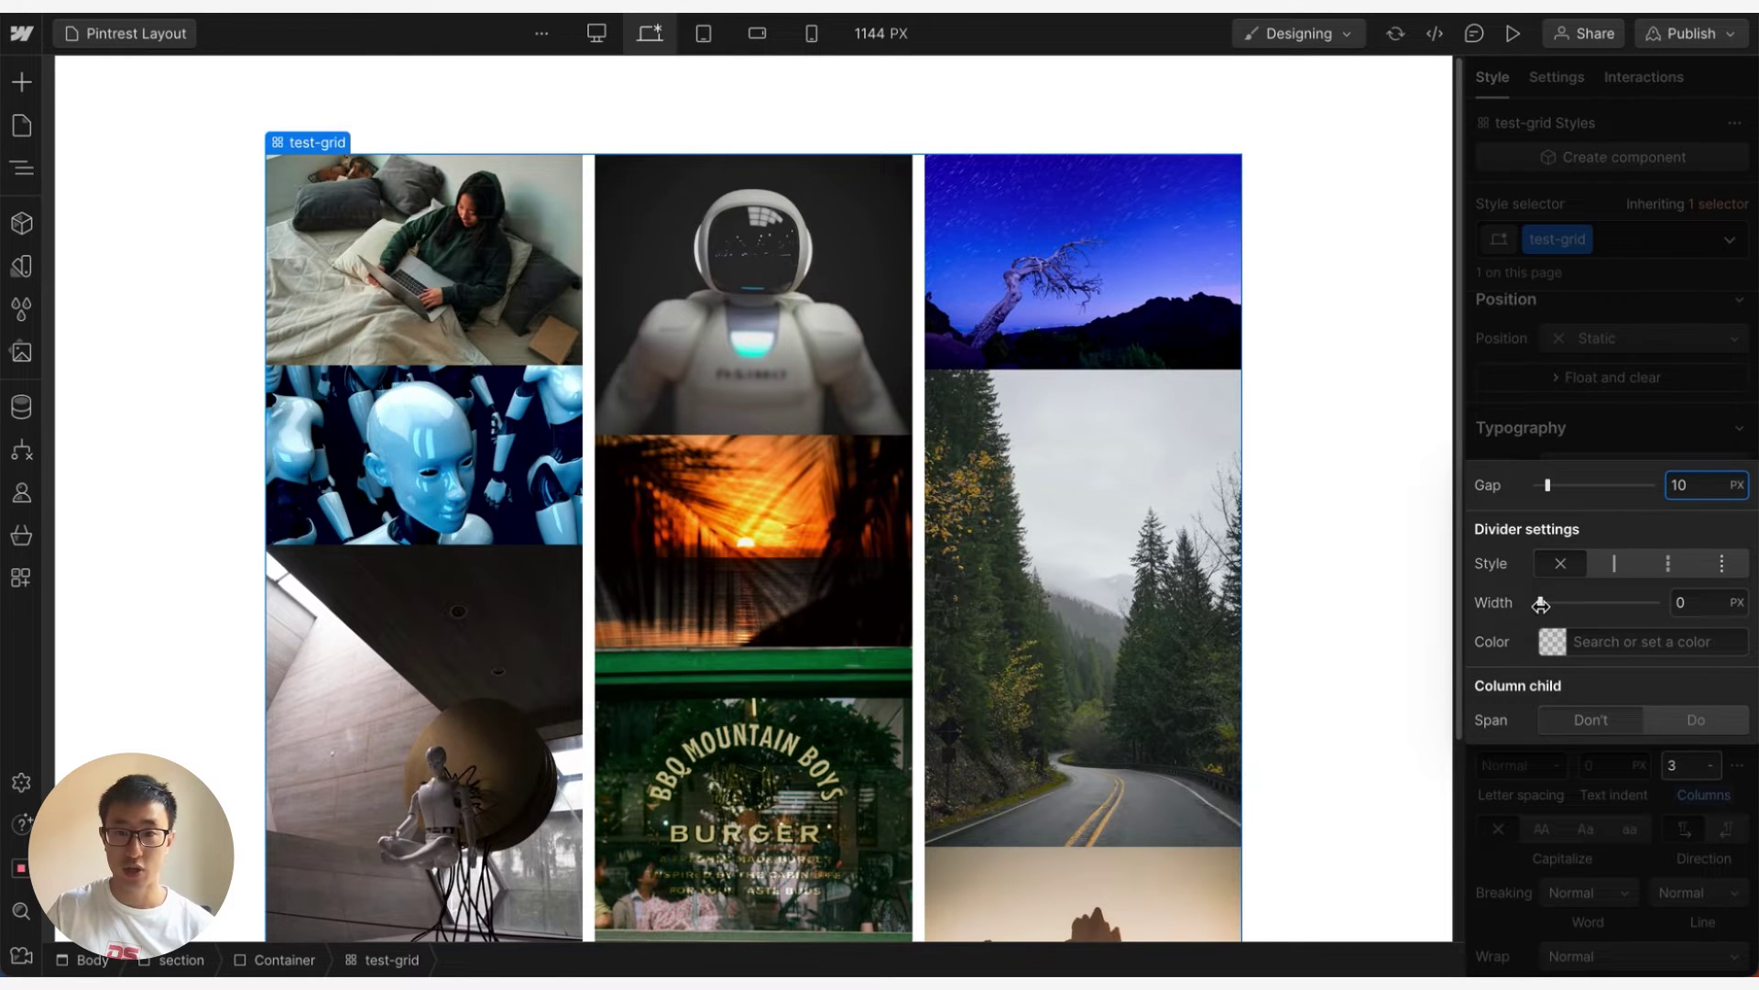
left_click_drag(1542, 605, 1571, 612)
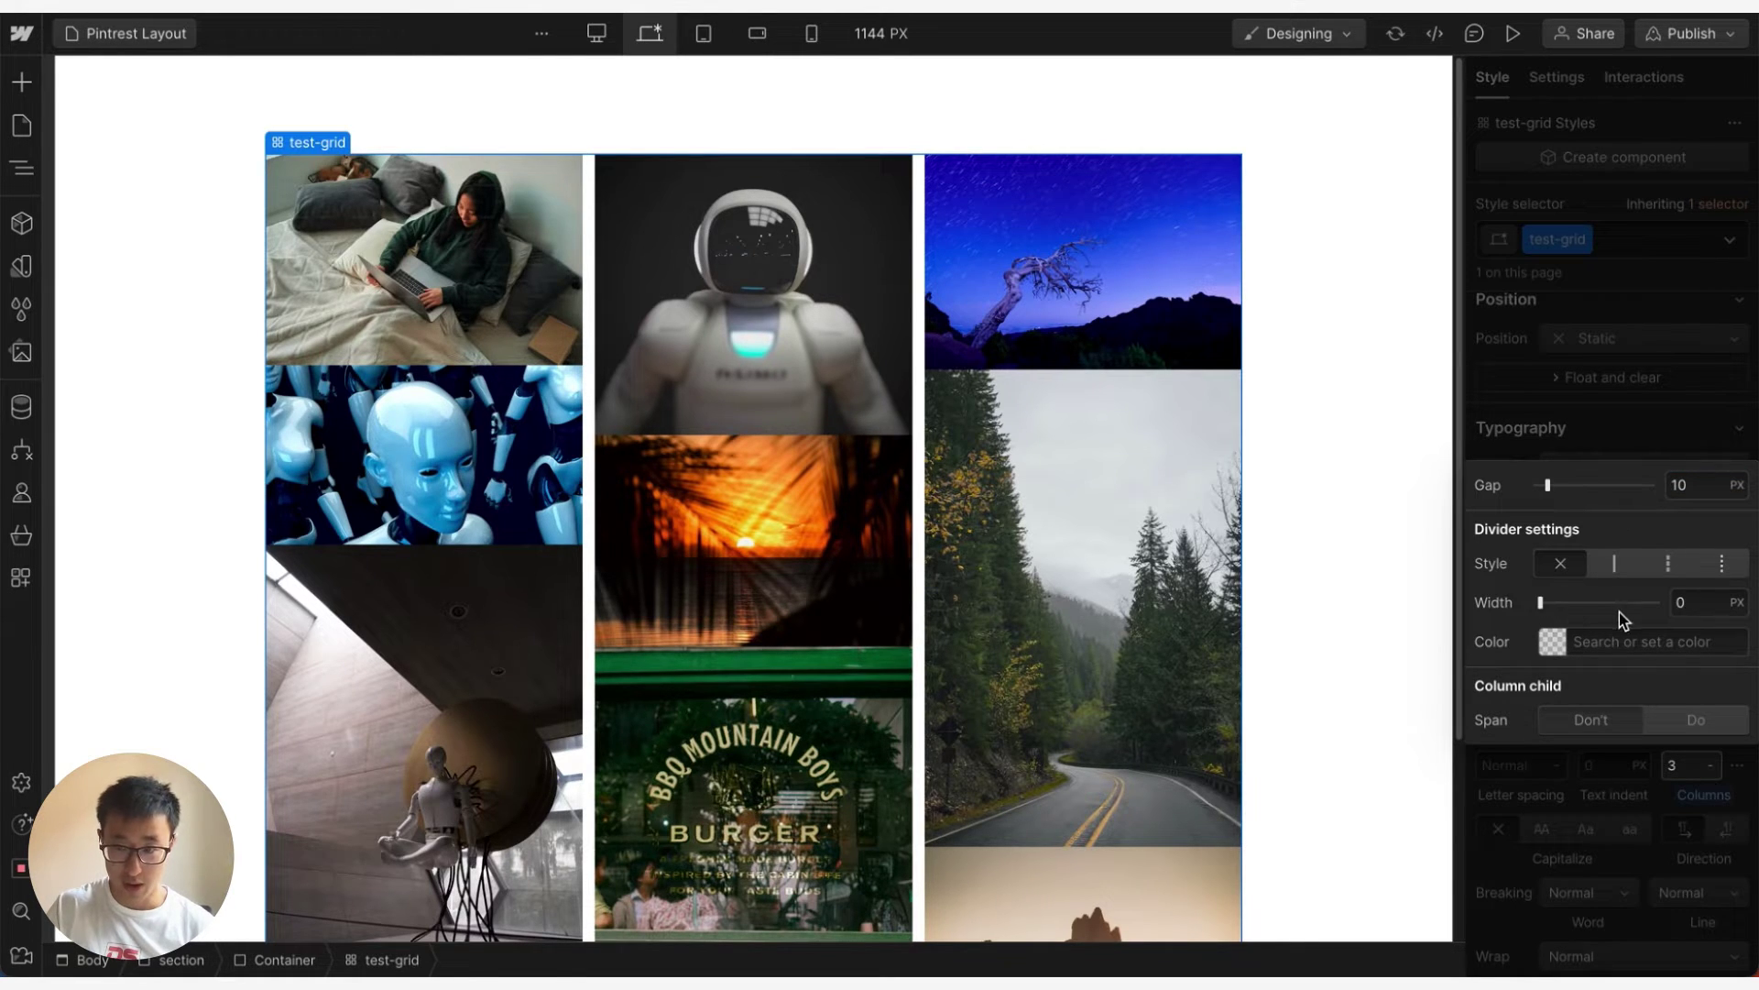
left_click(1659, 381)
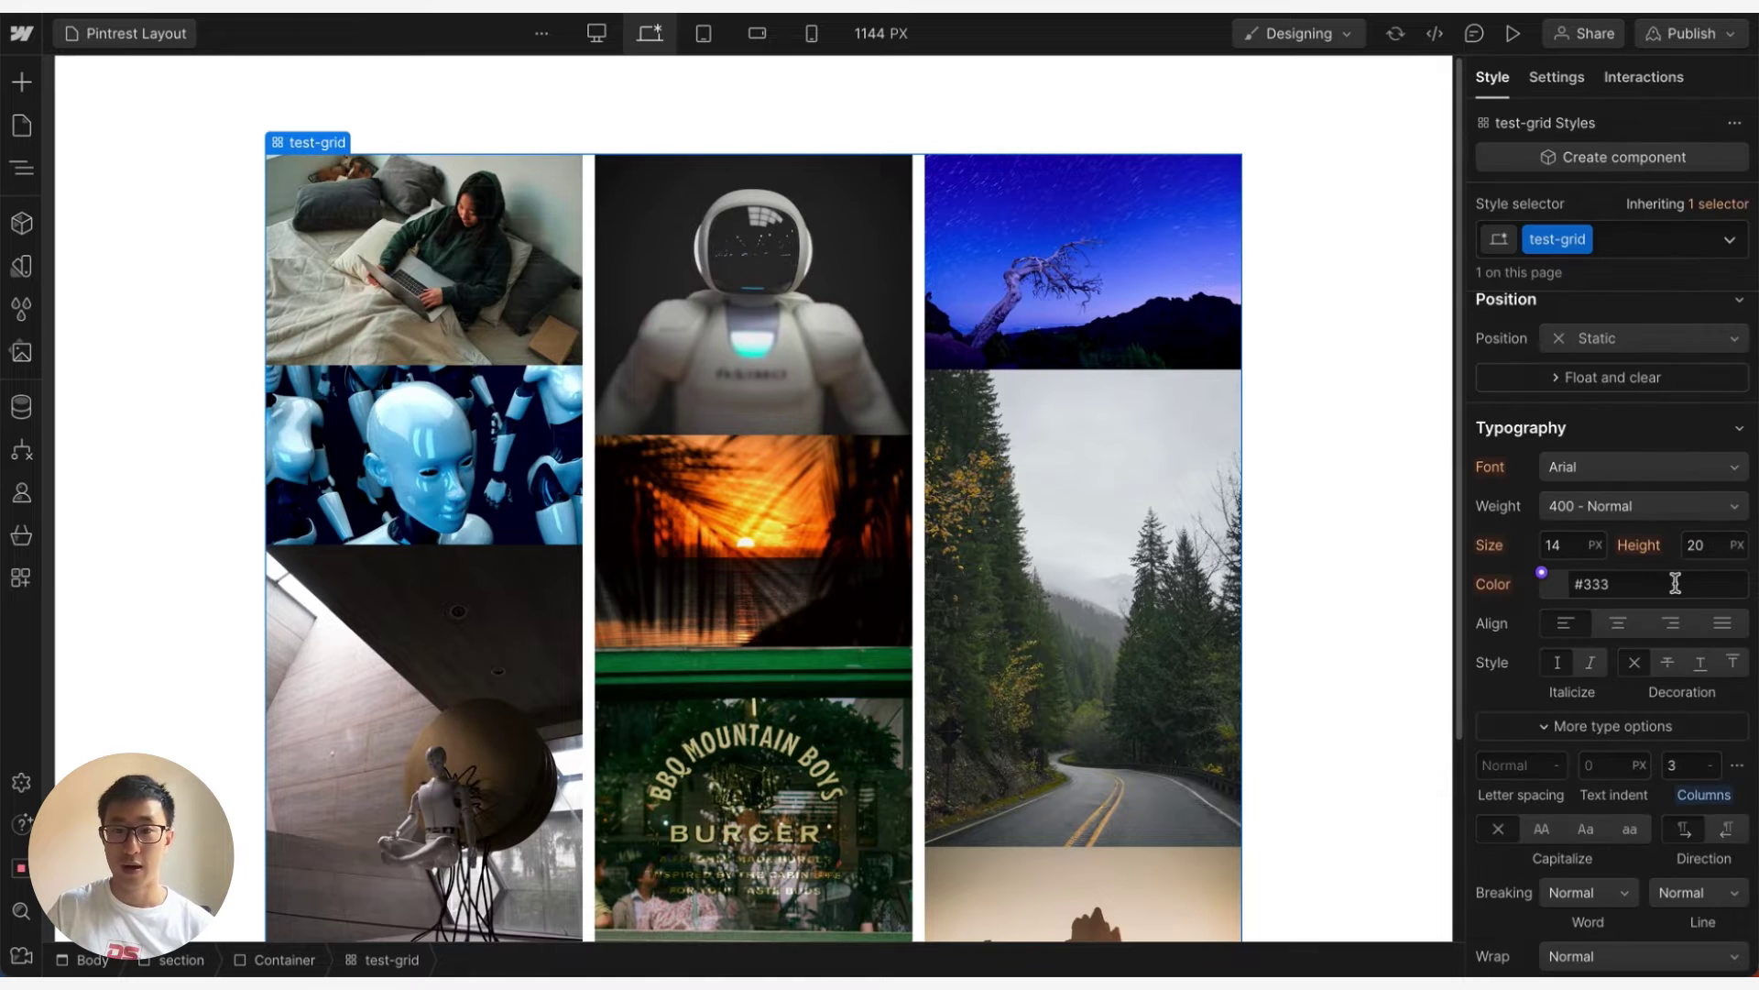
Step: Give the grid0img0item images a 10px bottom margin and preview the page
left_click(1434, 377)
left_click(510, 298)
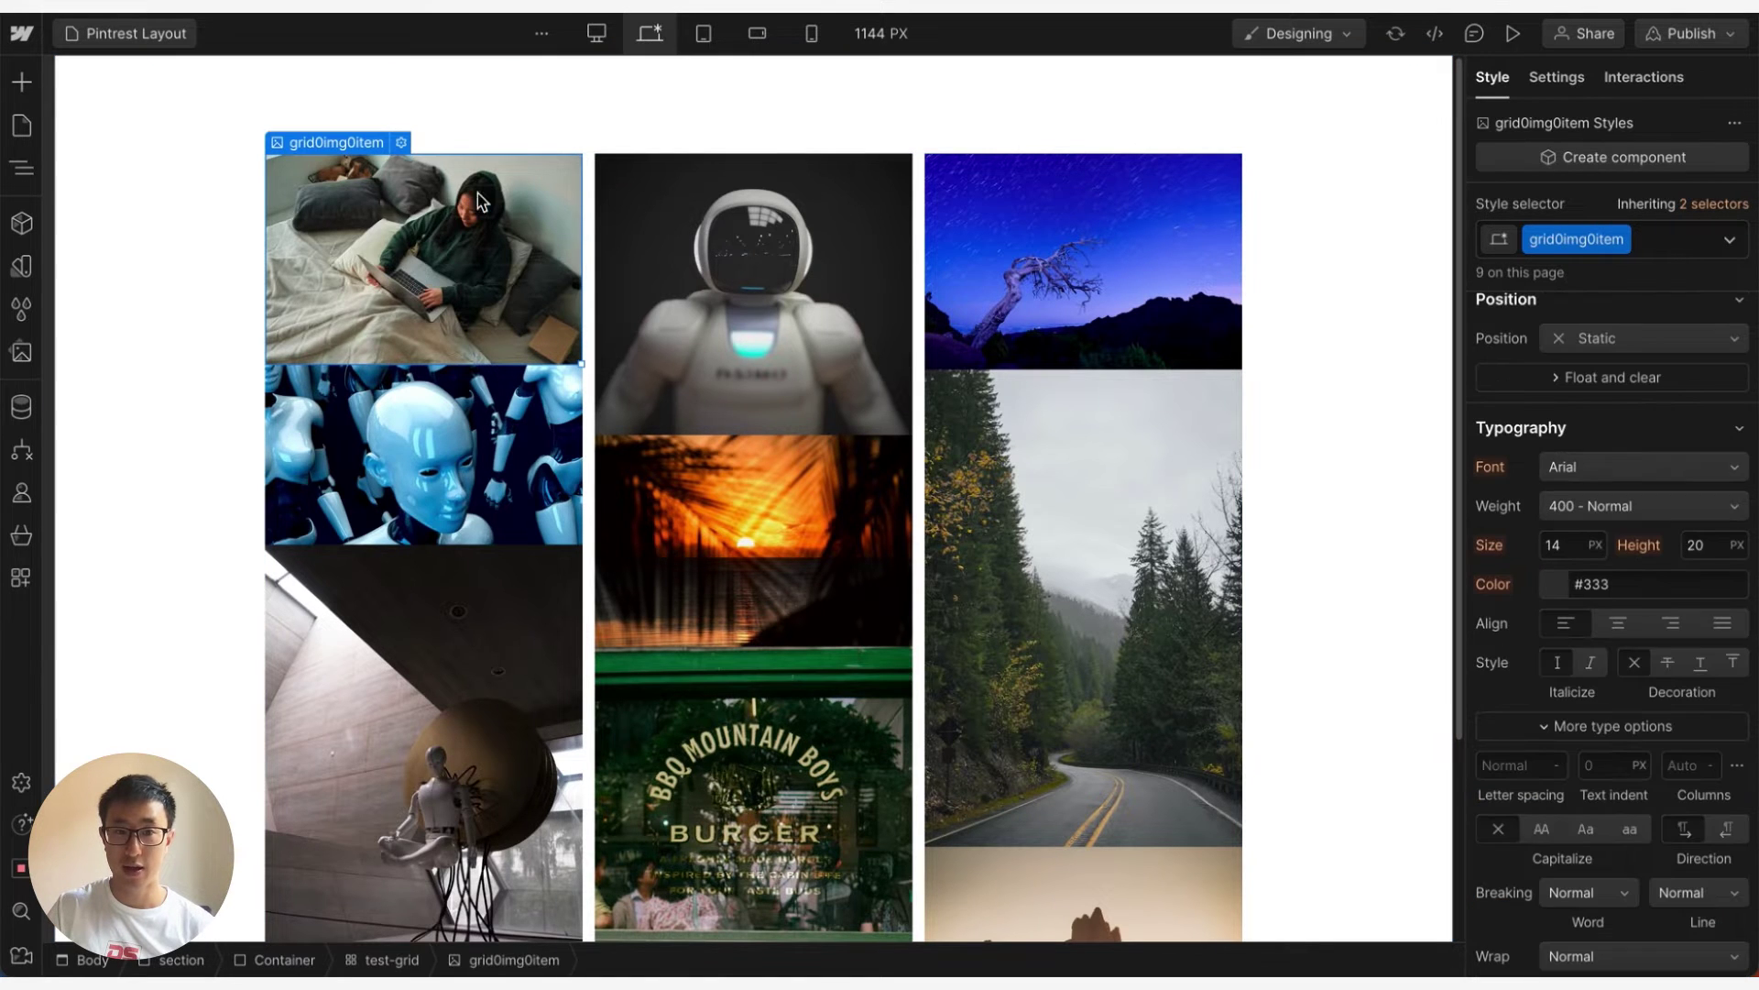
scroll(1692, 515, "up", 6)
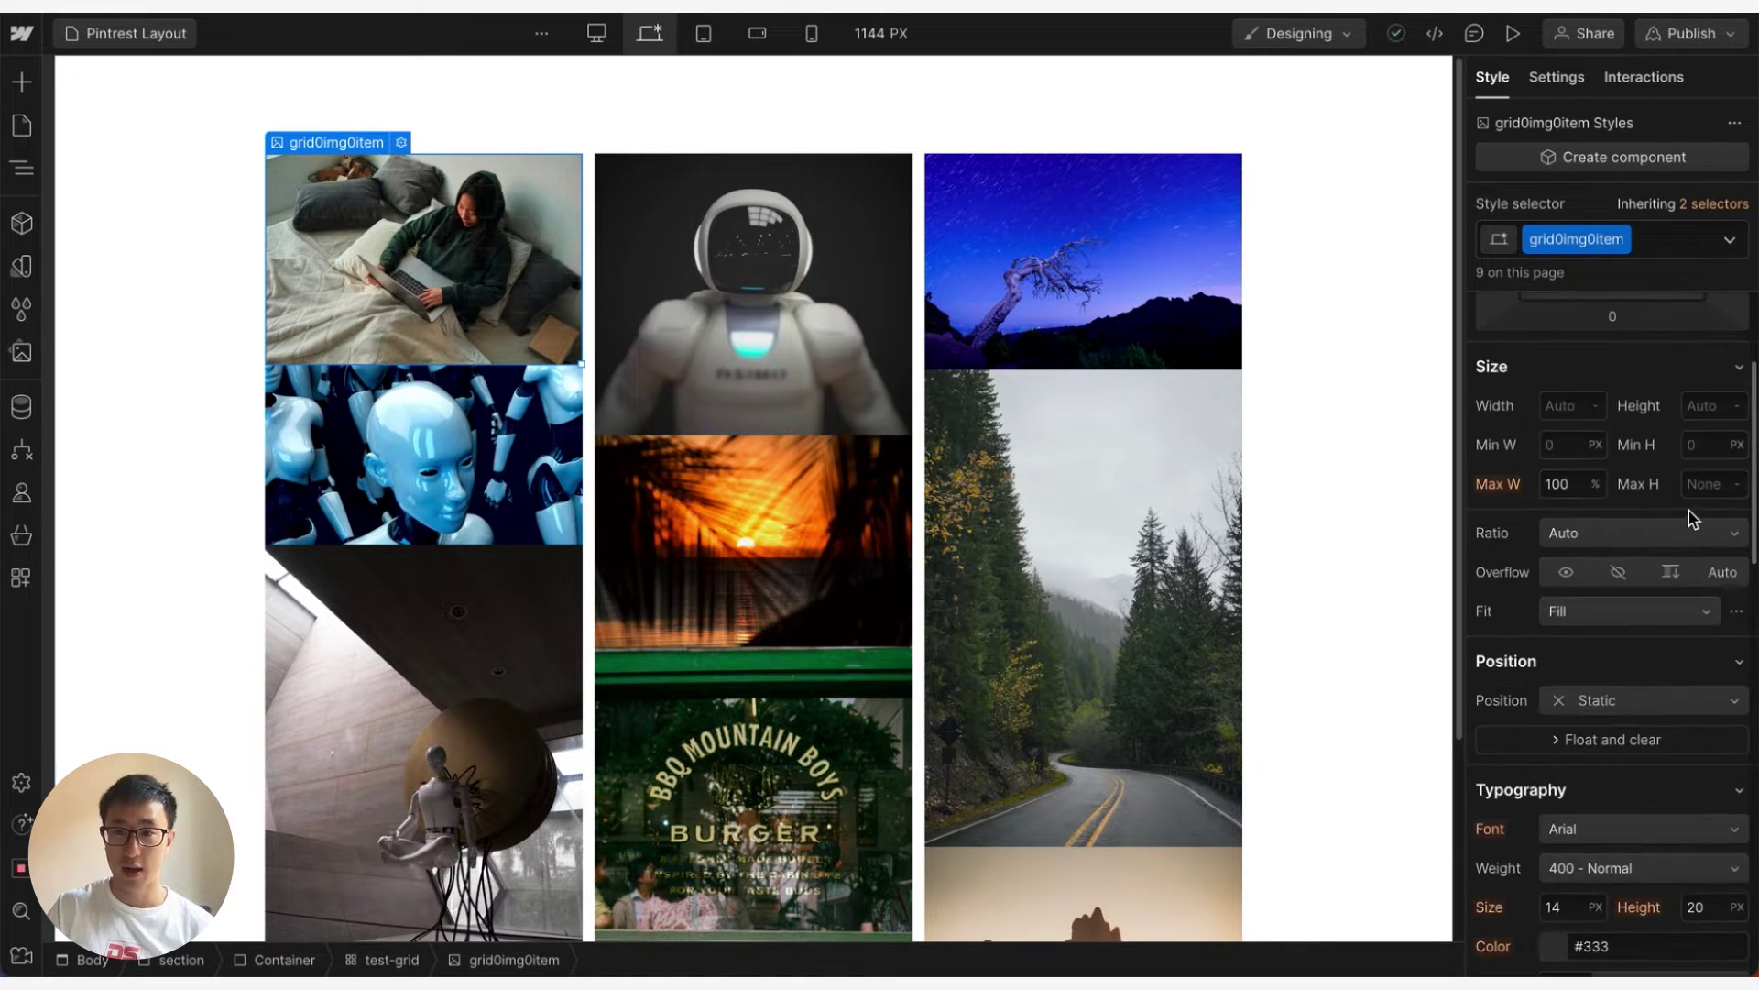
left_click(1618, 531)
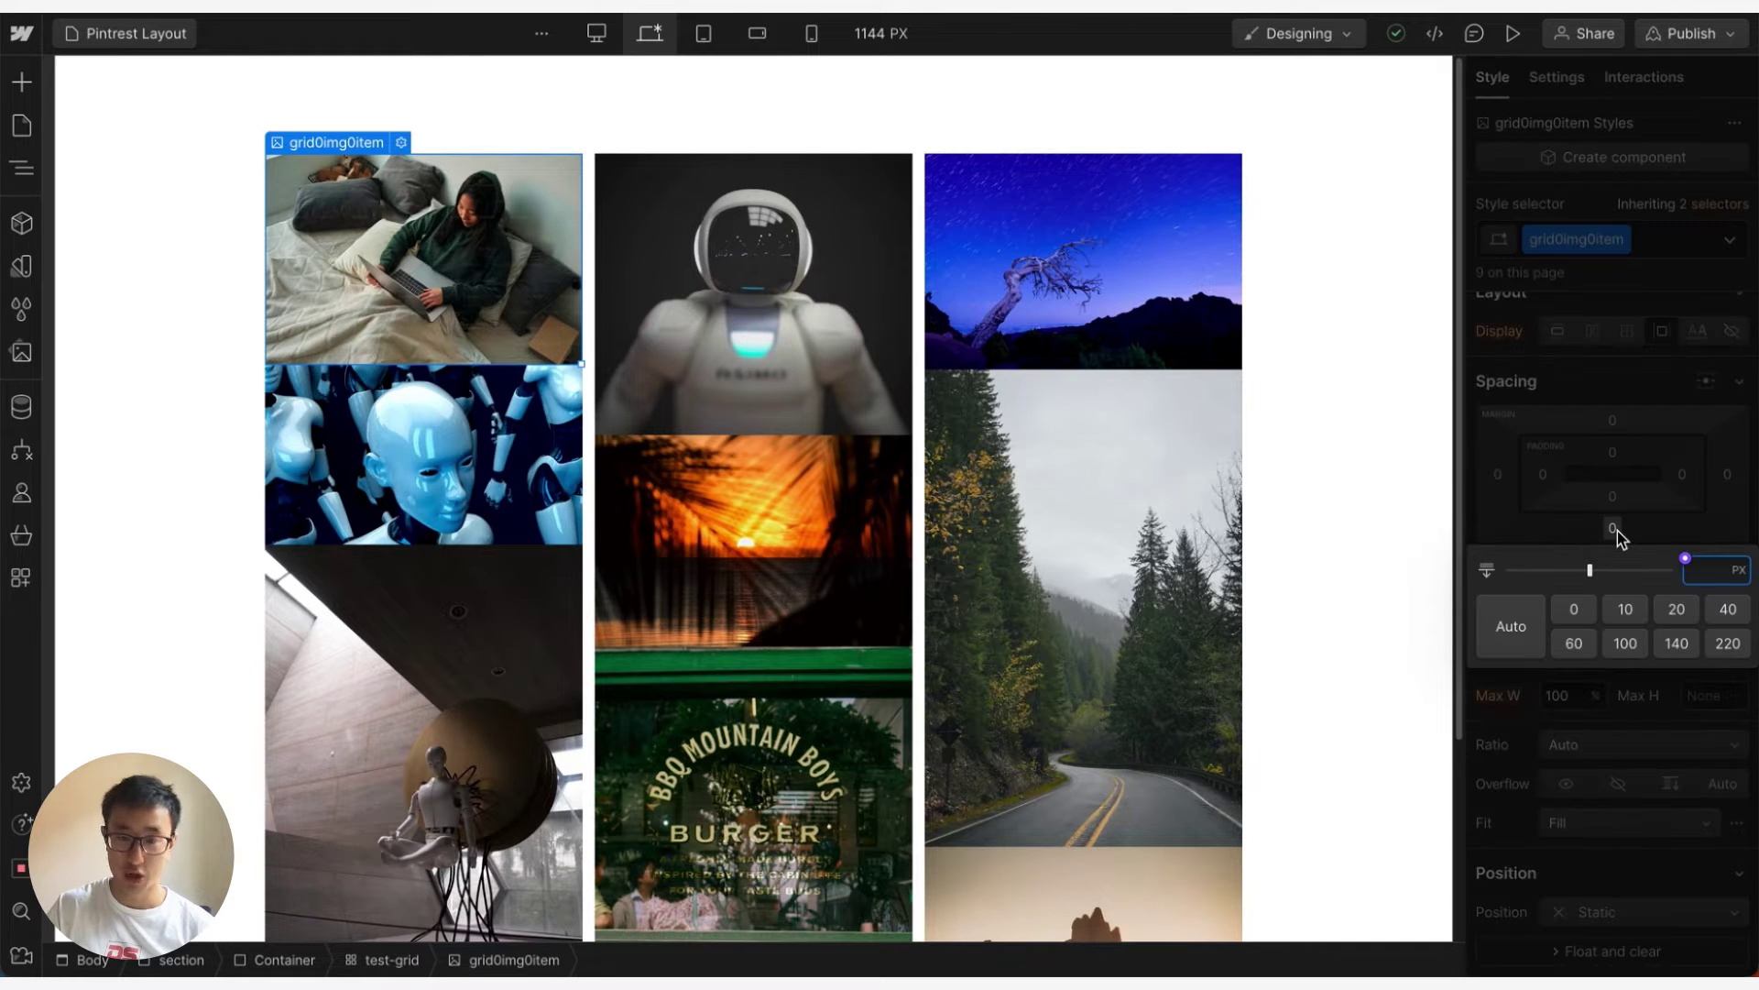
type("10px")
key("Return")
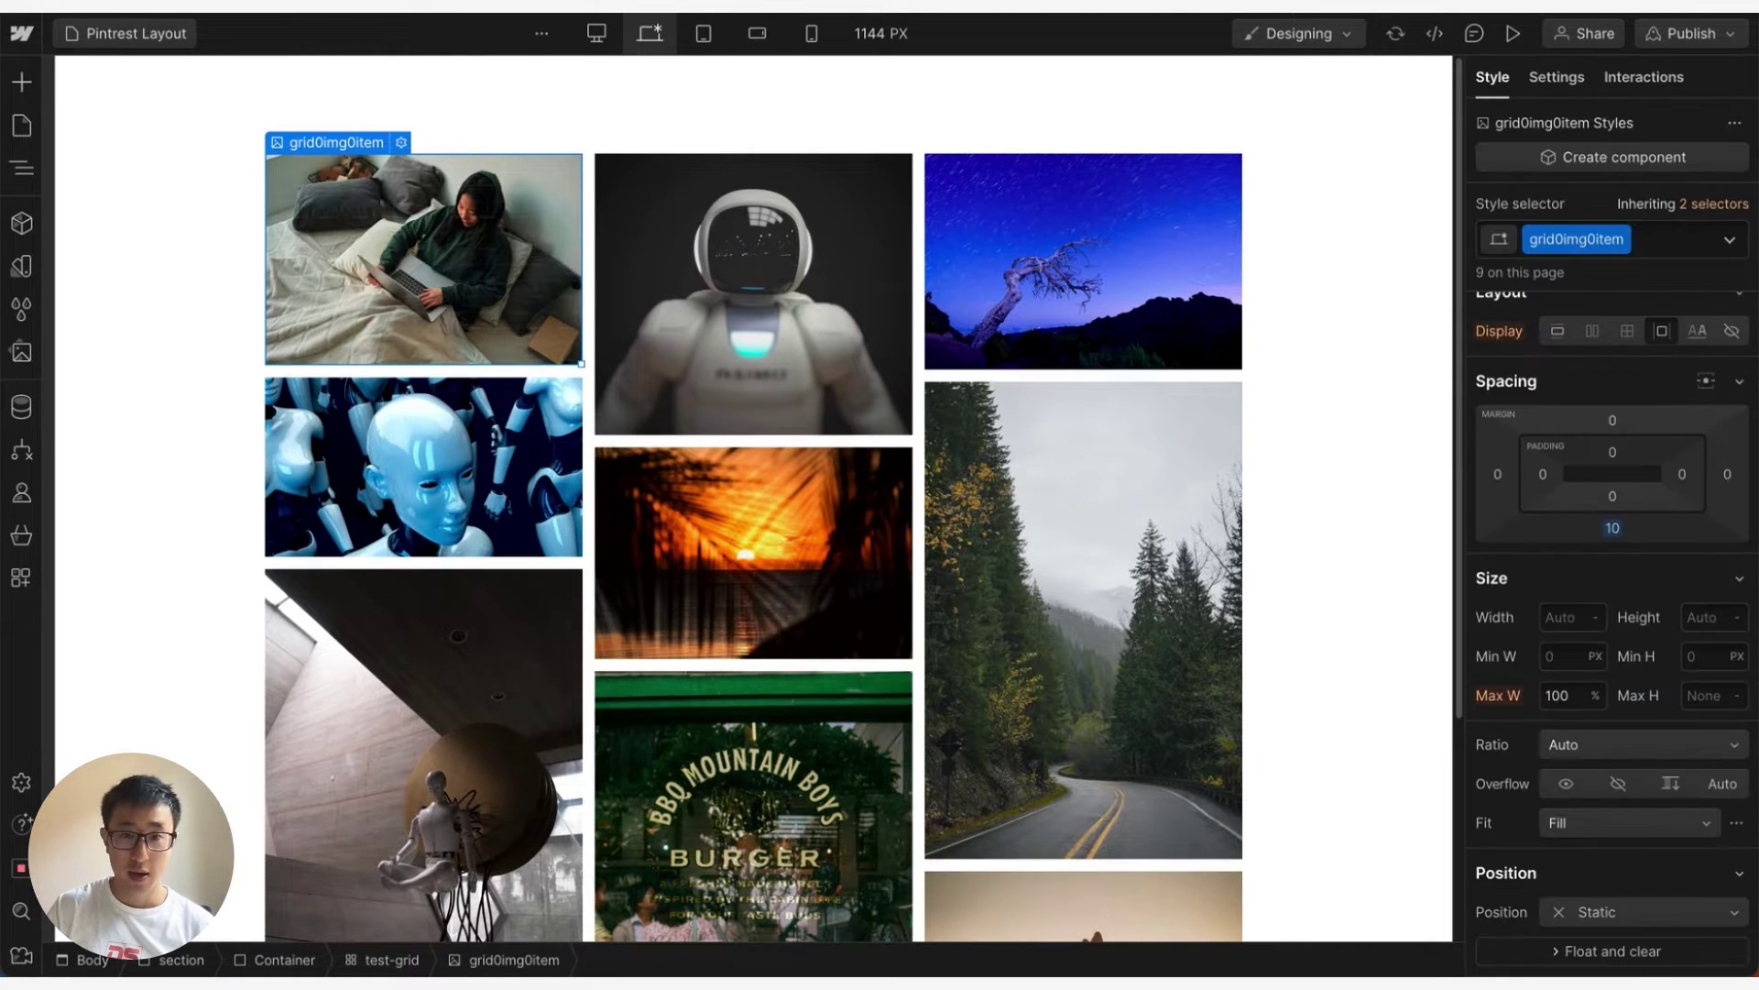
left_click(1265, 432)
left_click(1520, 33)
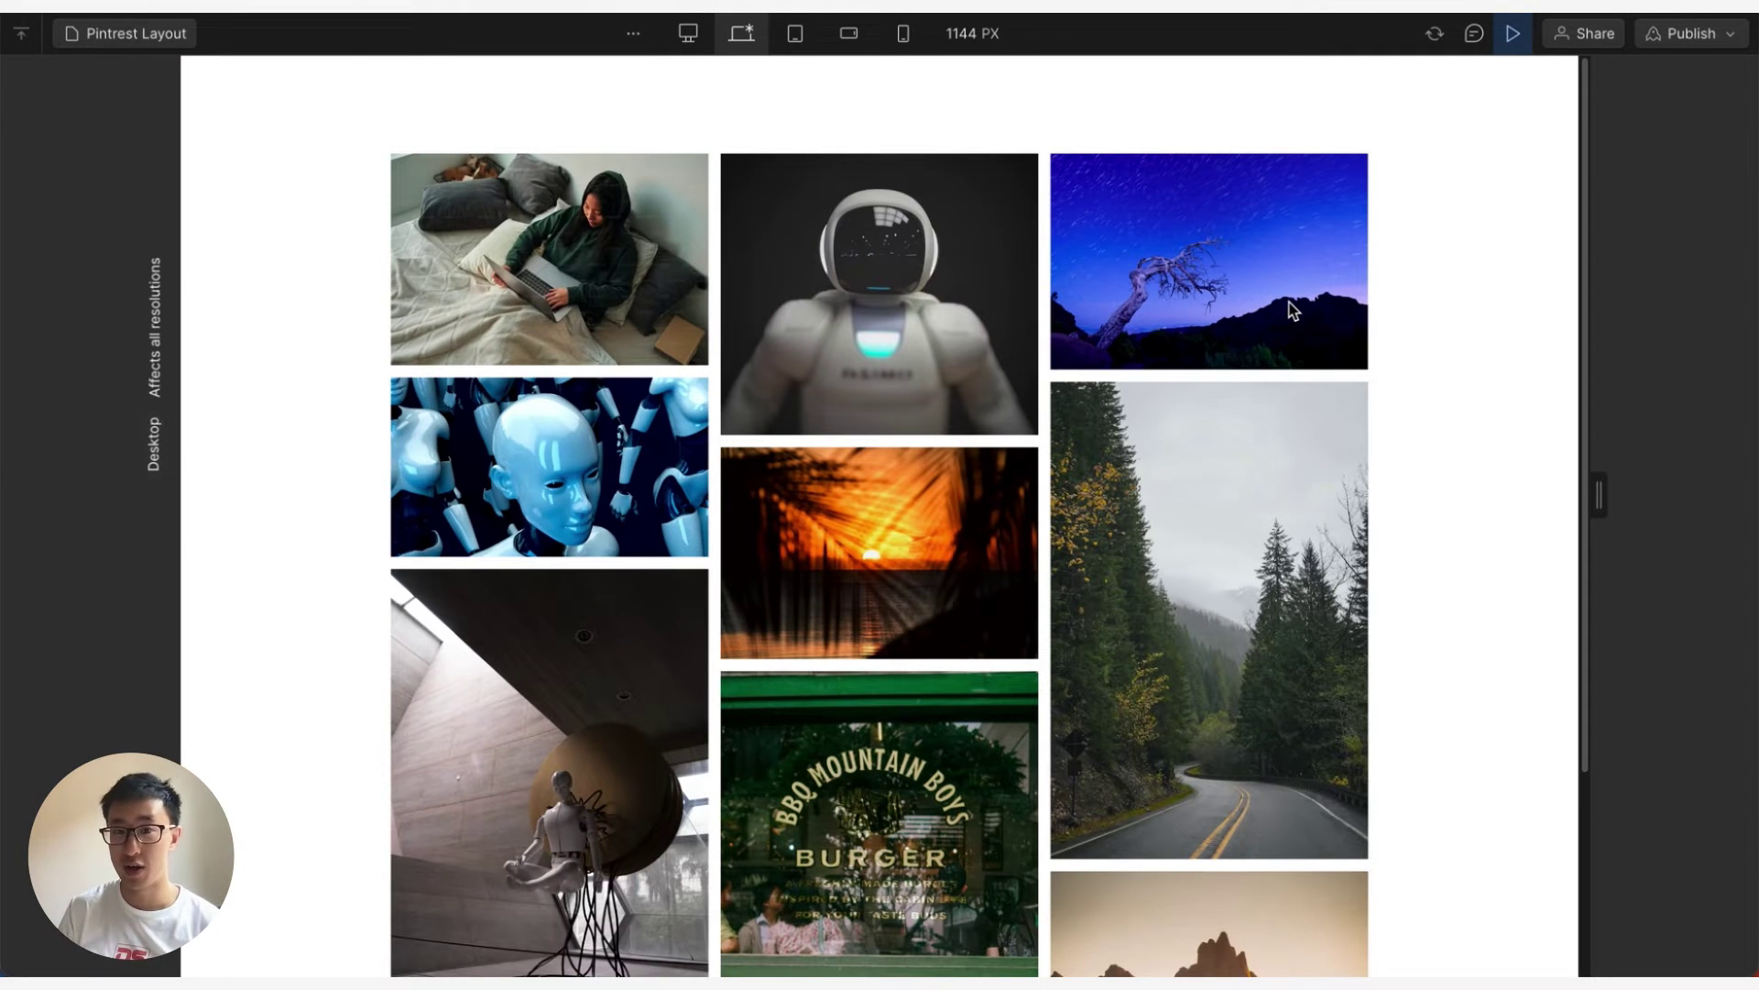
Step: Scroll up and down the previewed masonry gallery, then leave preview with Ctrl+Shift+P
scroll(1211, 409, "down", 3)
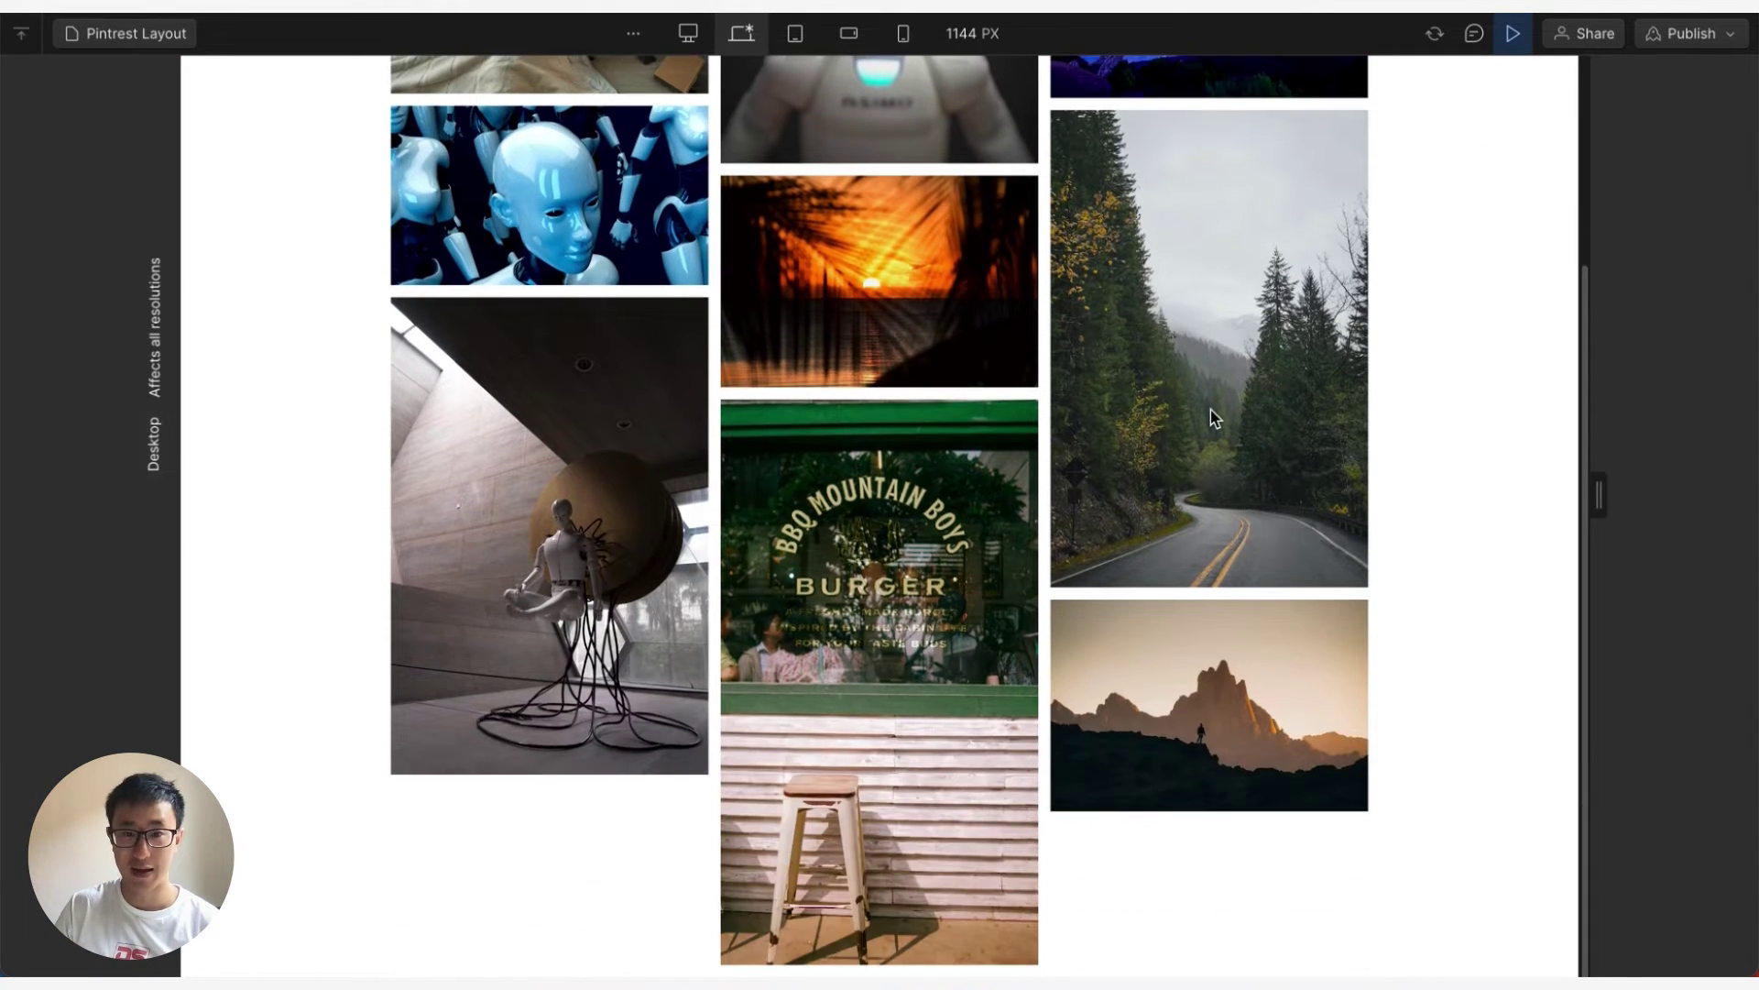
scroll(1211, 409, "up", 3)
scroll(1211, 408, "down", 1)
scroll(1212, 408, "down", 2)
scroll(1211, 408, "up", 3)
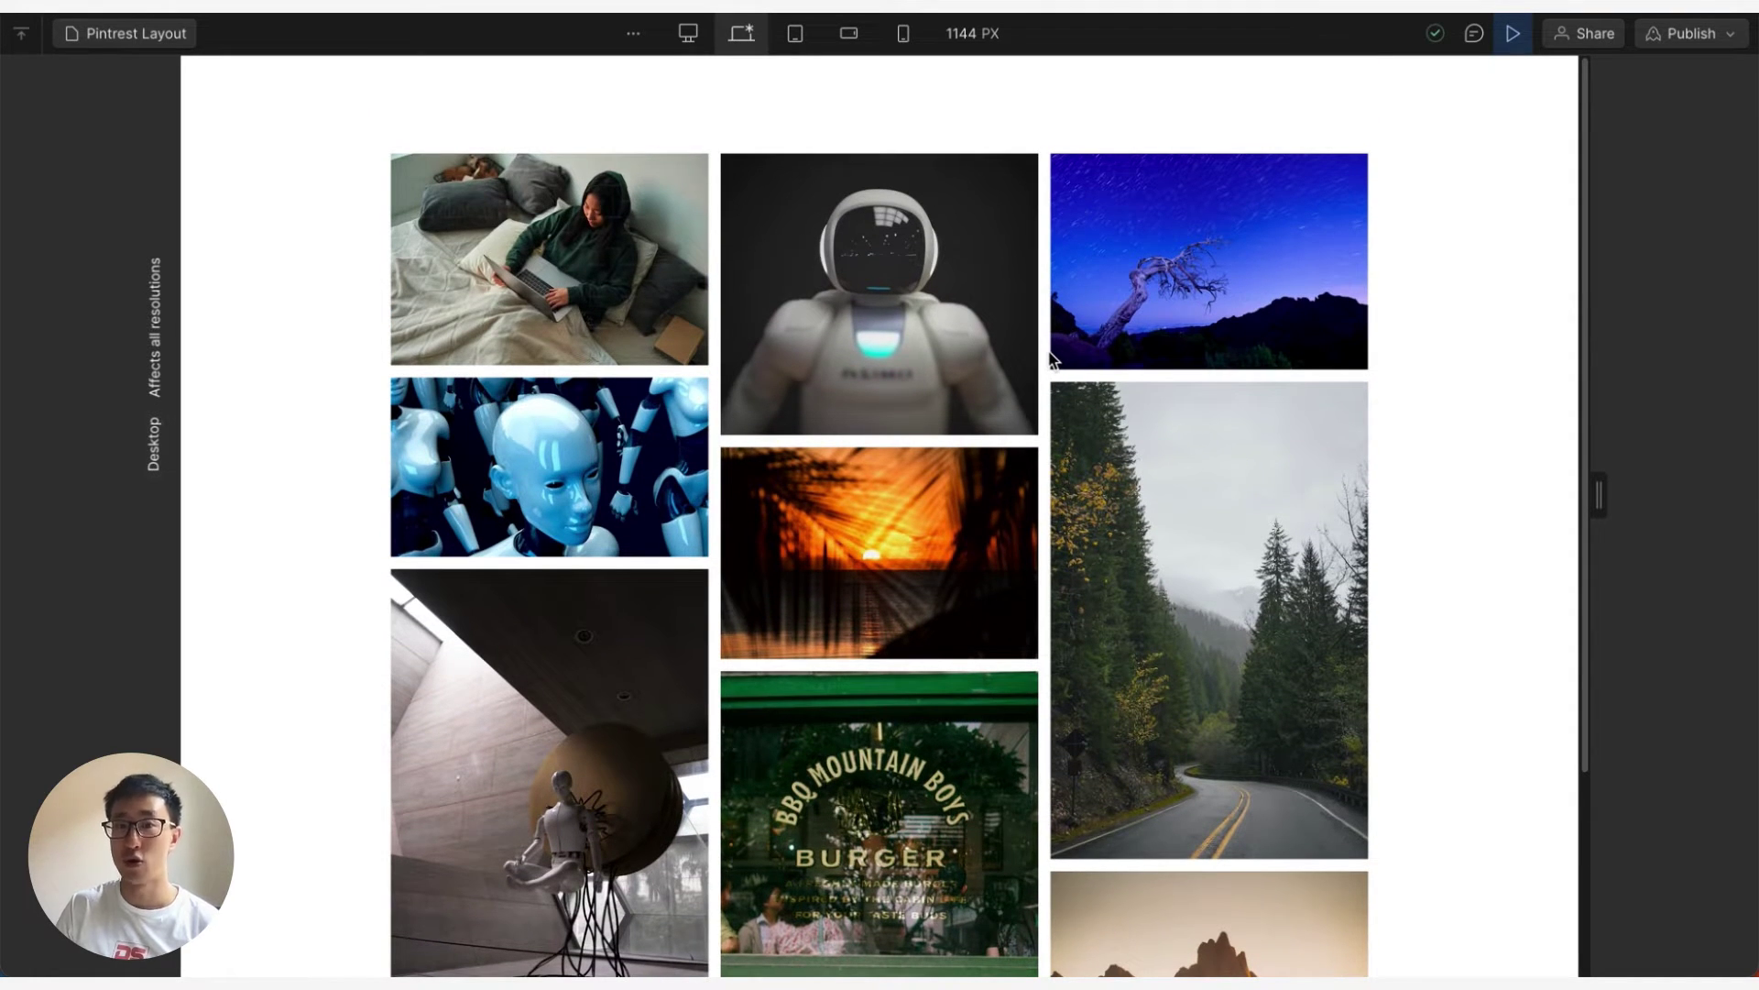
key("ctrl+shift+p")
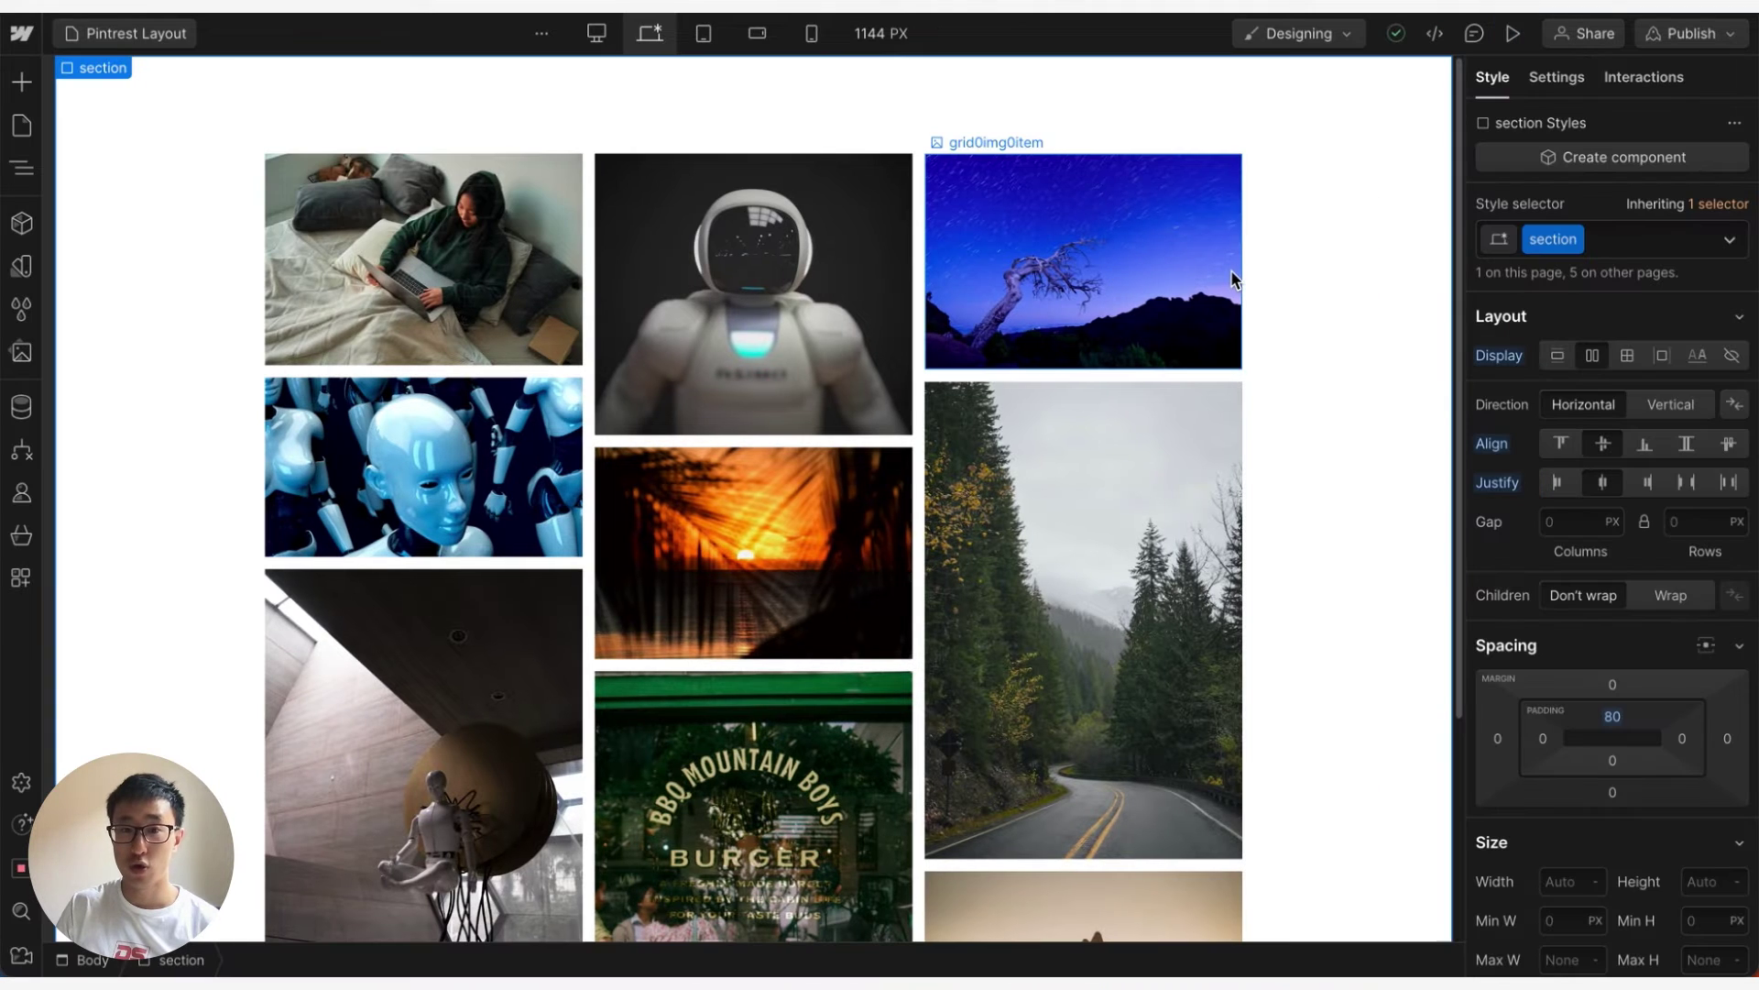
left_click(22, 407)
left_click(182, 137)
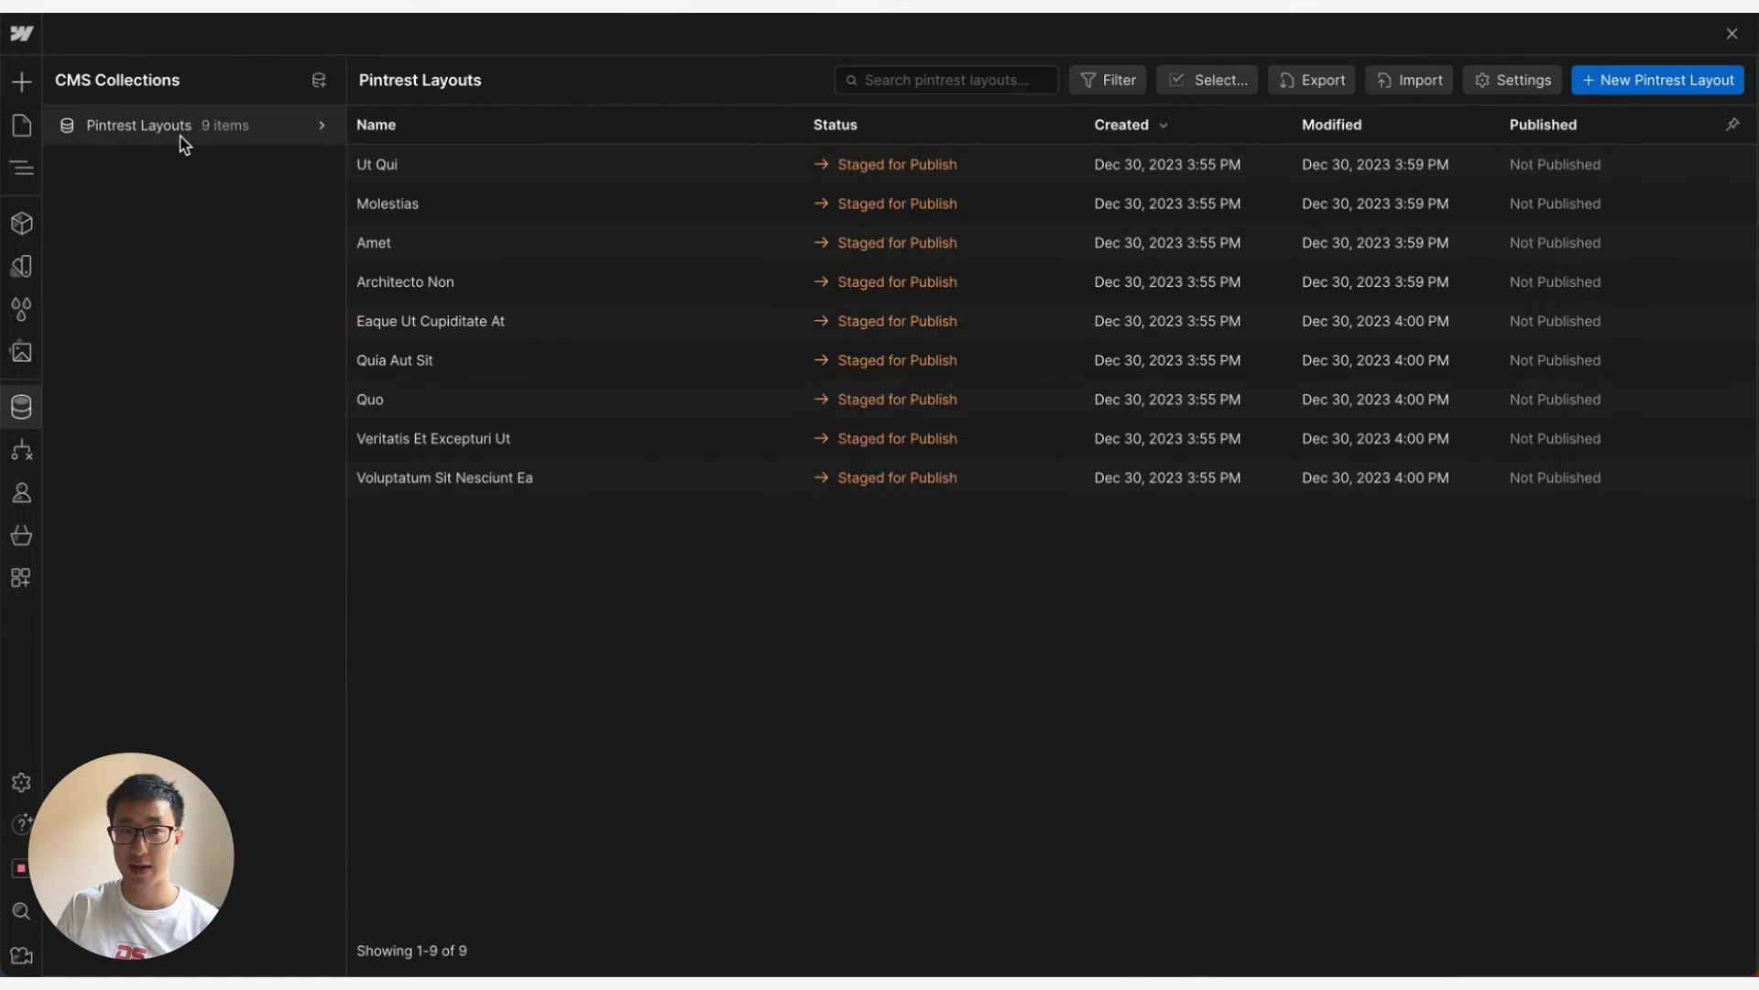
left_click(591, 234)
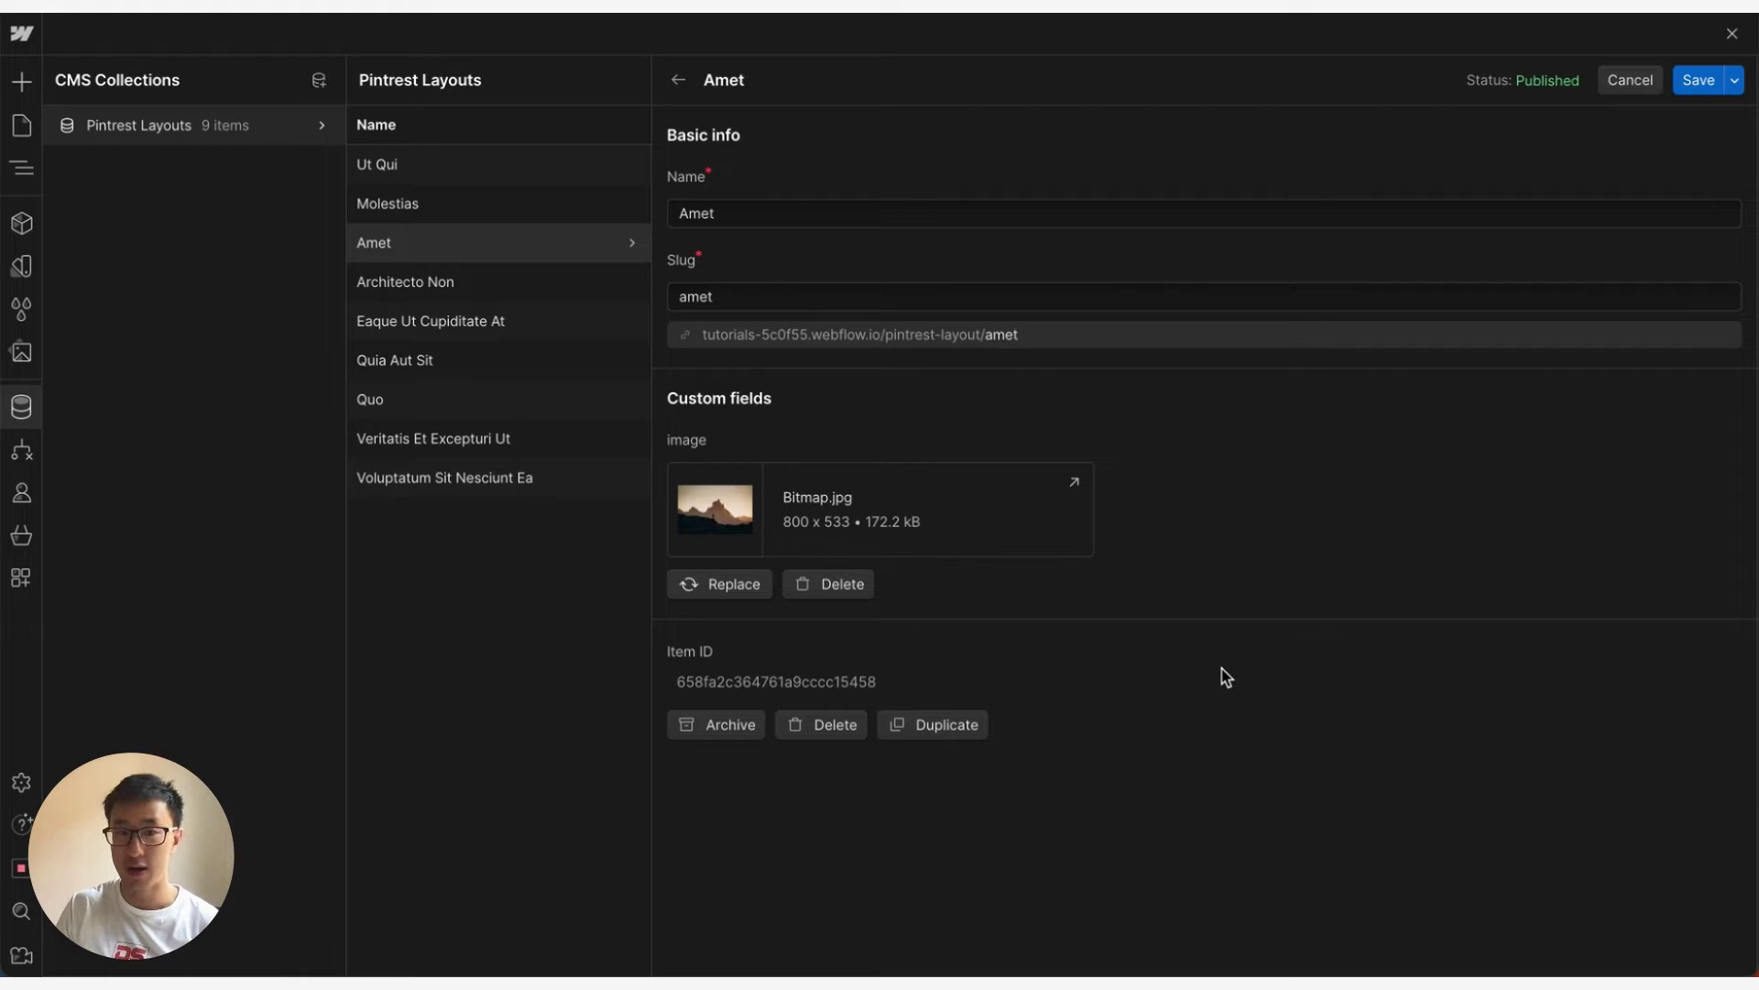
left_click(1727, 37)
left_click(1732, 37)
scroll(1310, 500, "down", 3)
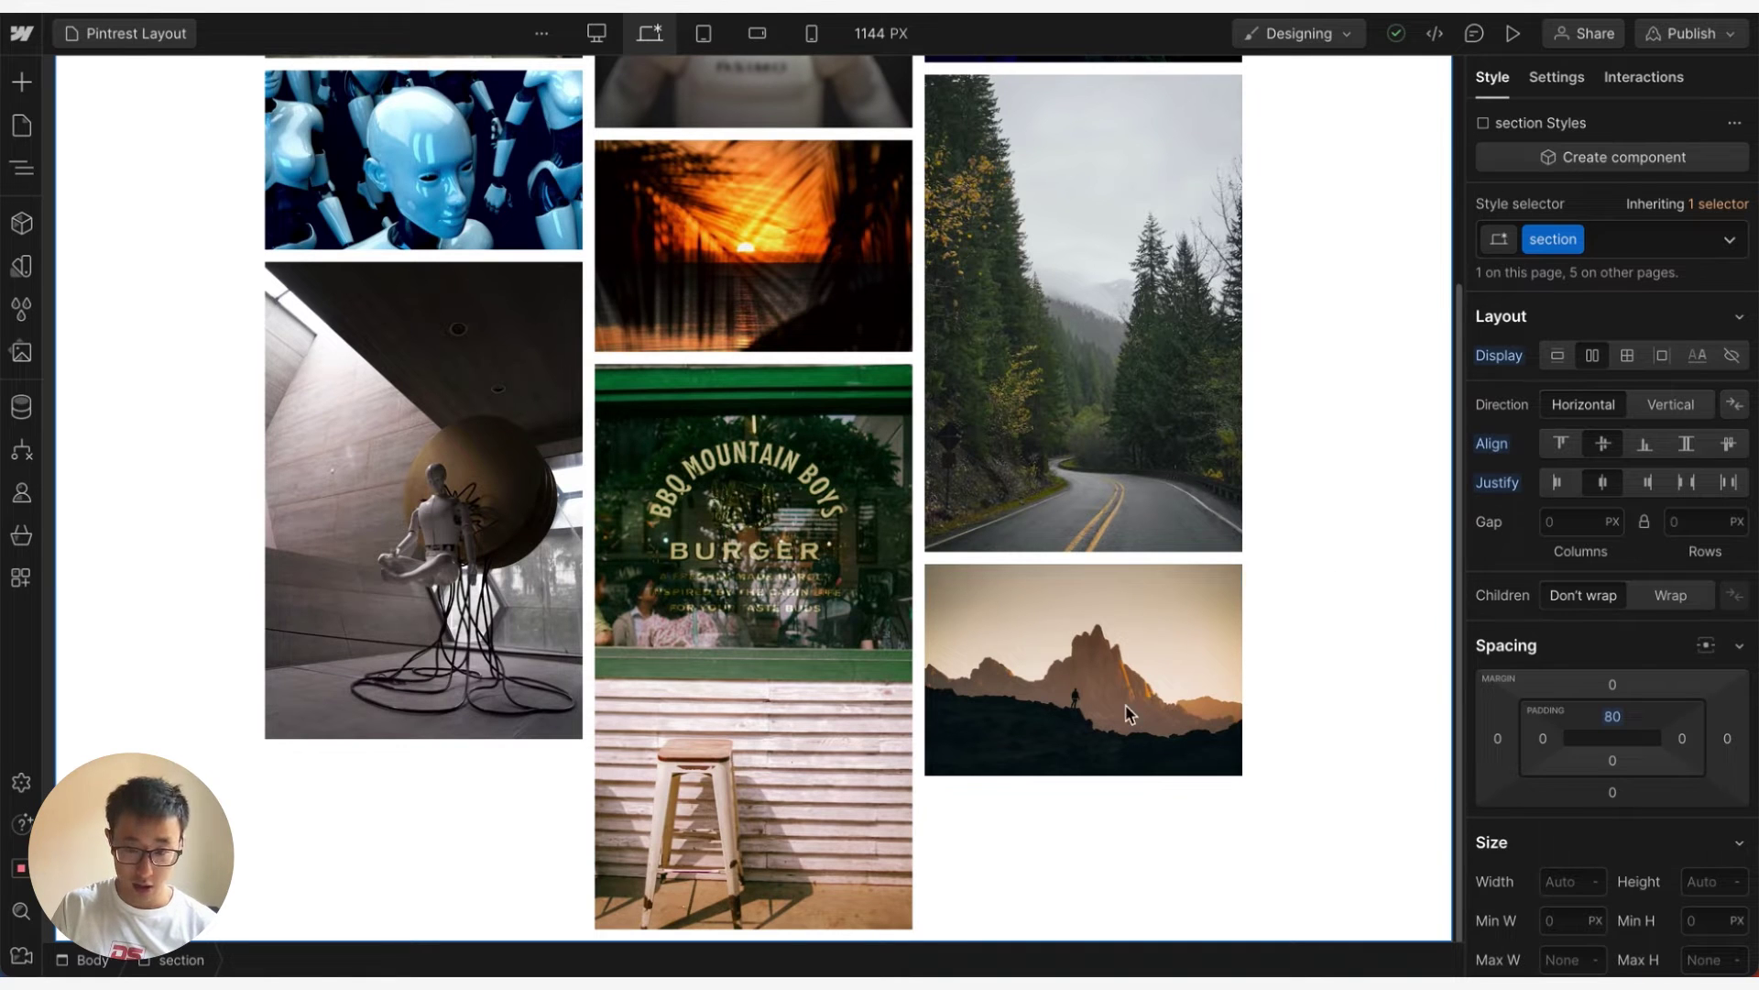
Step: Select the Container element below the image grid using the Navigator
key("z")
left_click(75, 180)
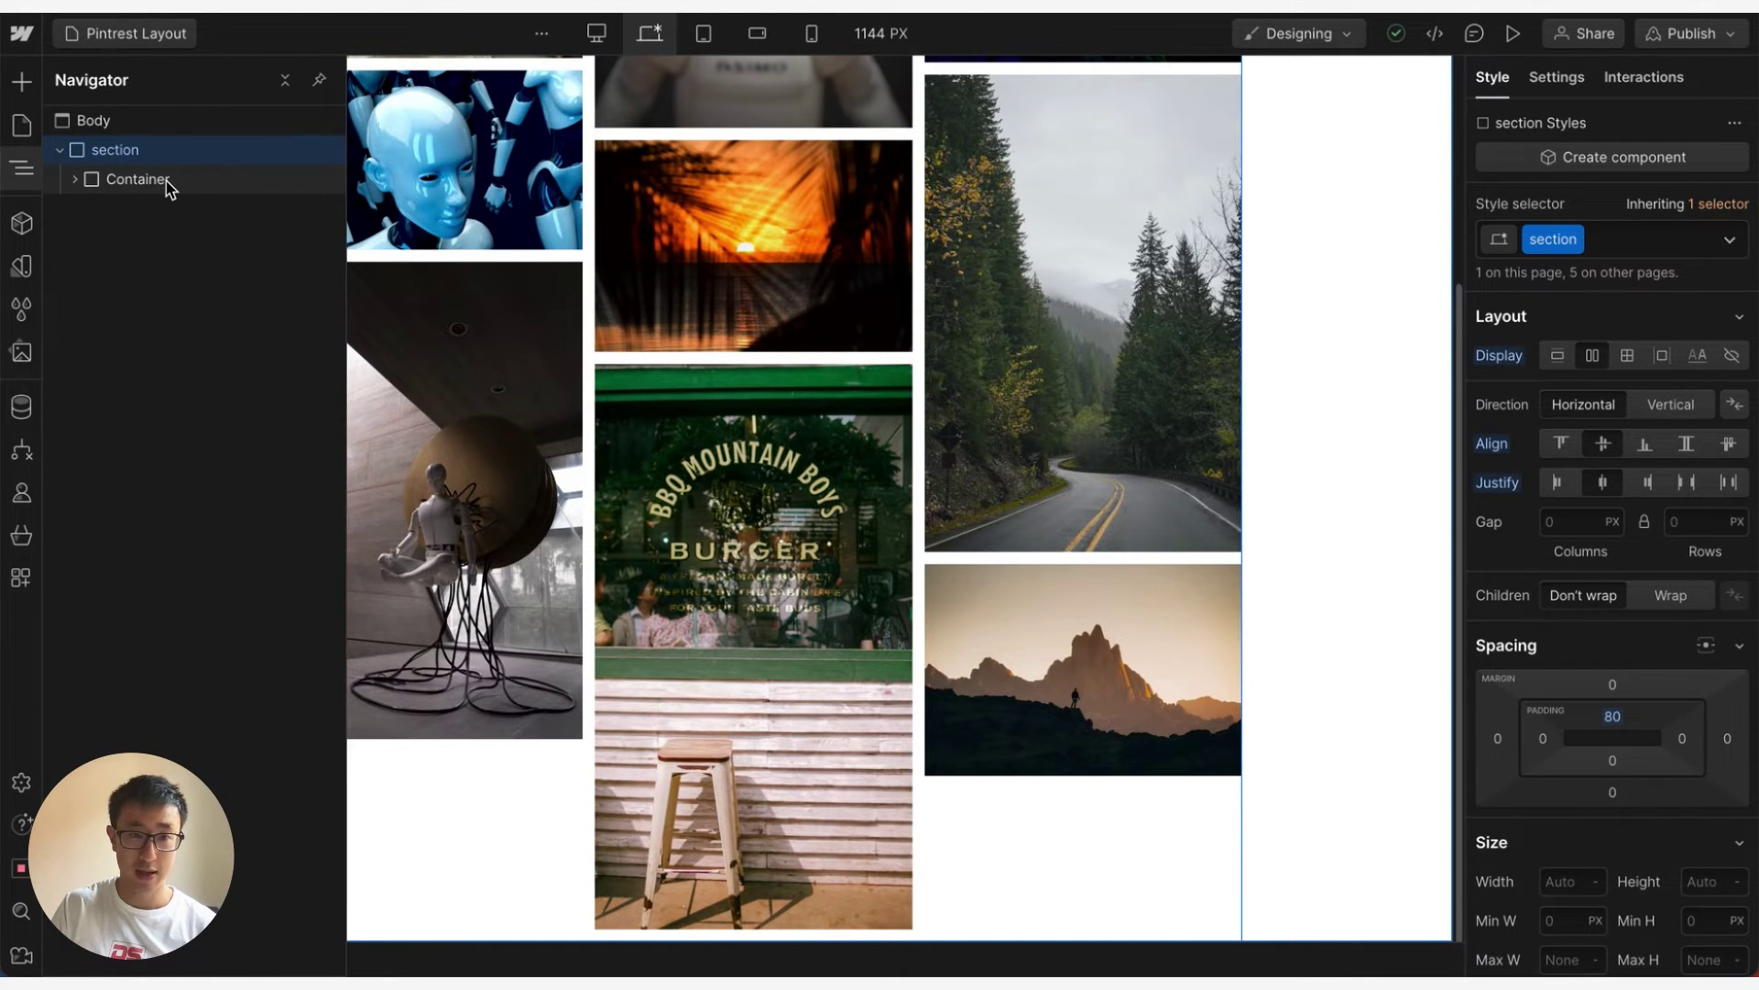
left_click(165, 184)
key("z")
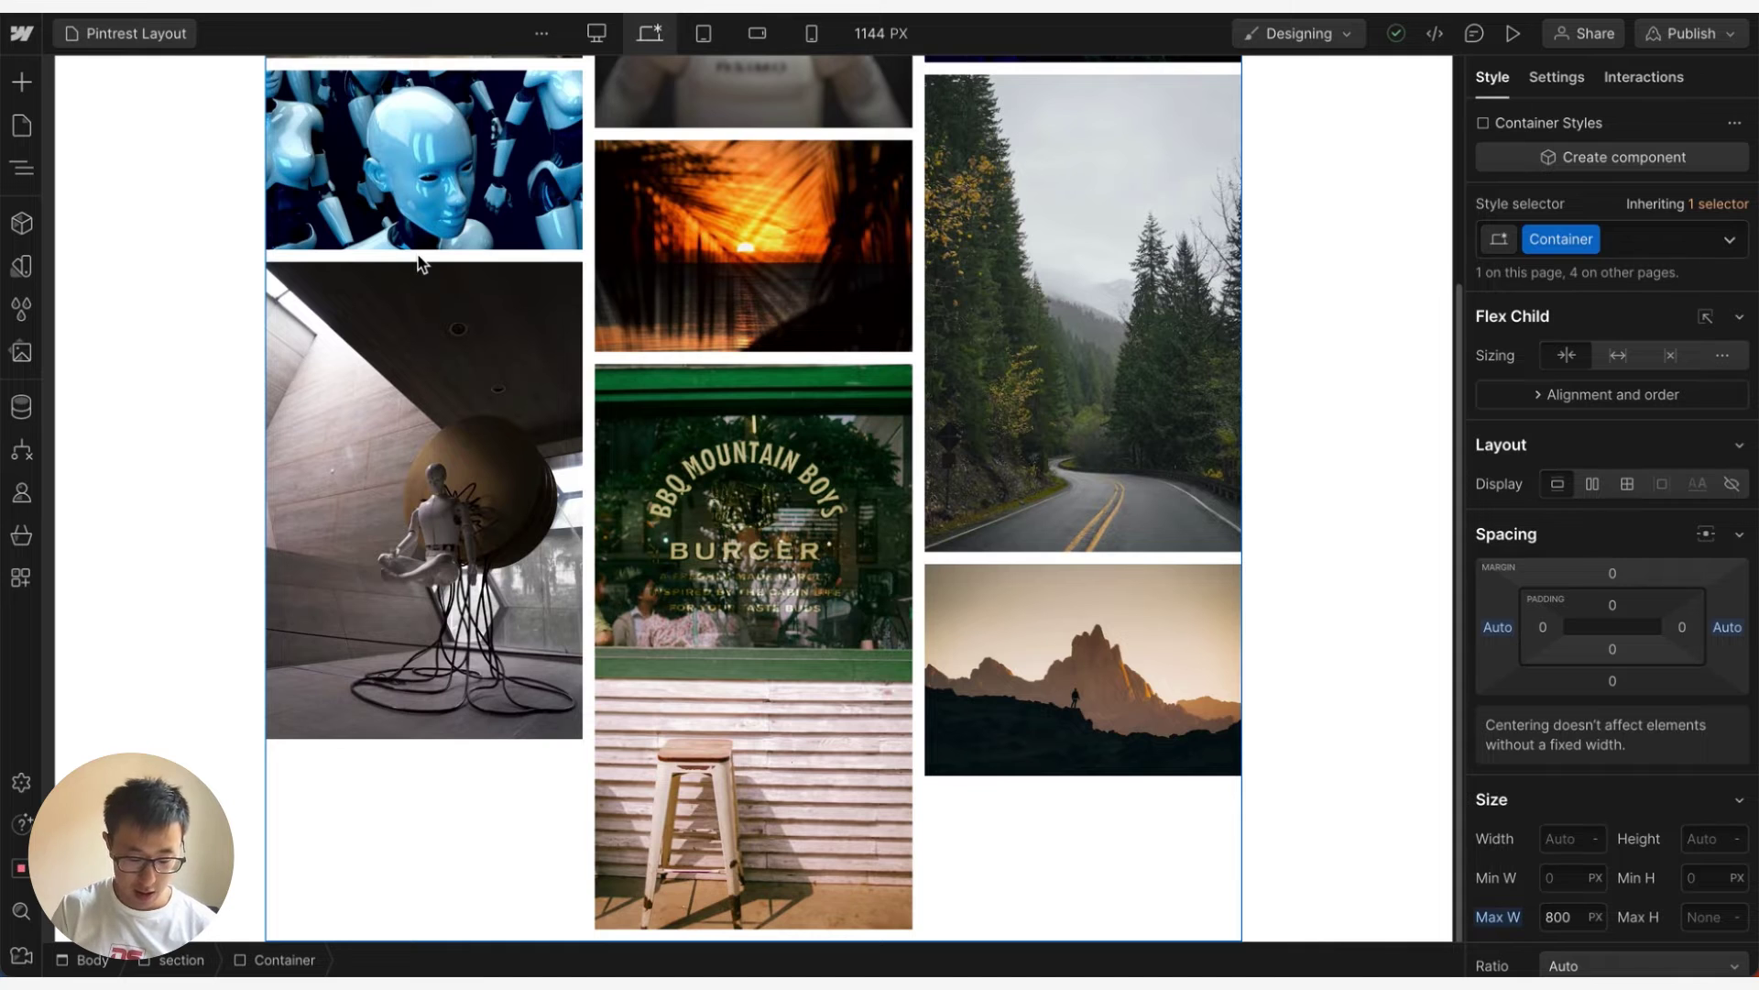
Step: Insert a Collection List into the container, sourced from the Pintrest Layouts collection
key("ctrl+k")
type("coll")
key("Return")
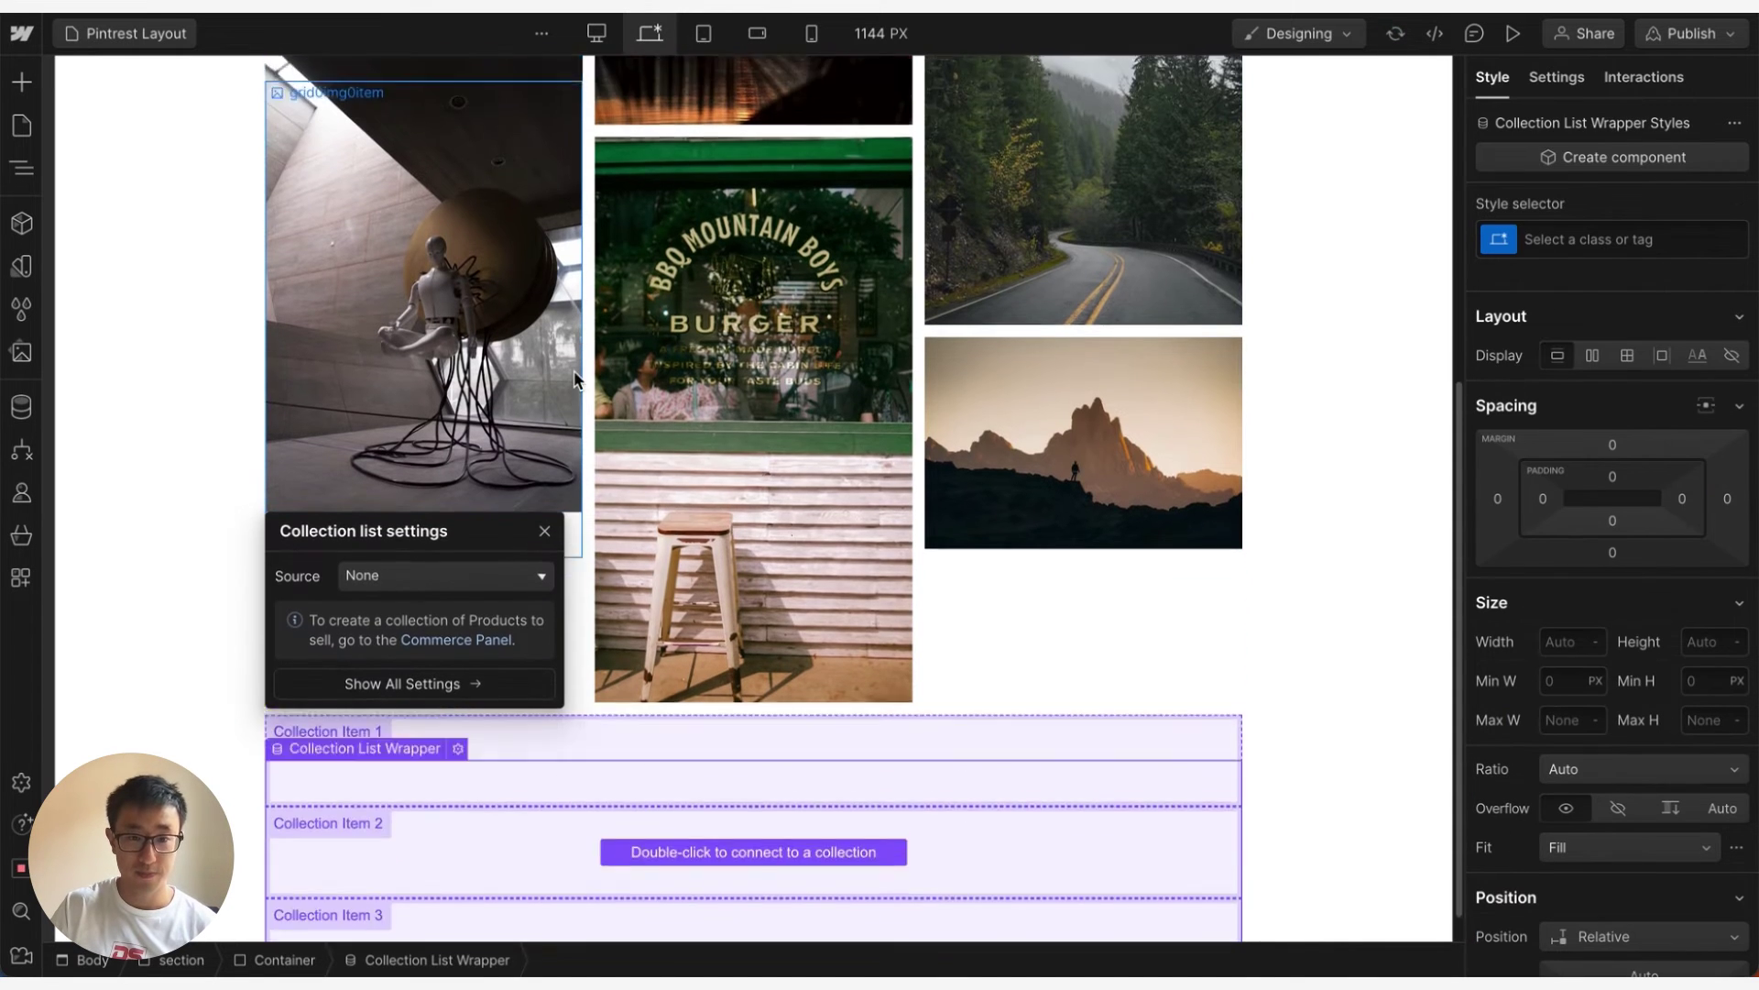
left_click(438, 524)
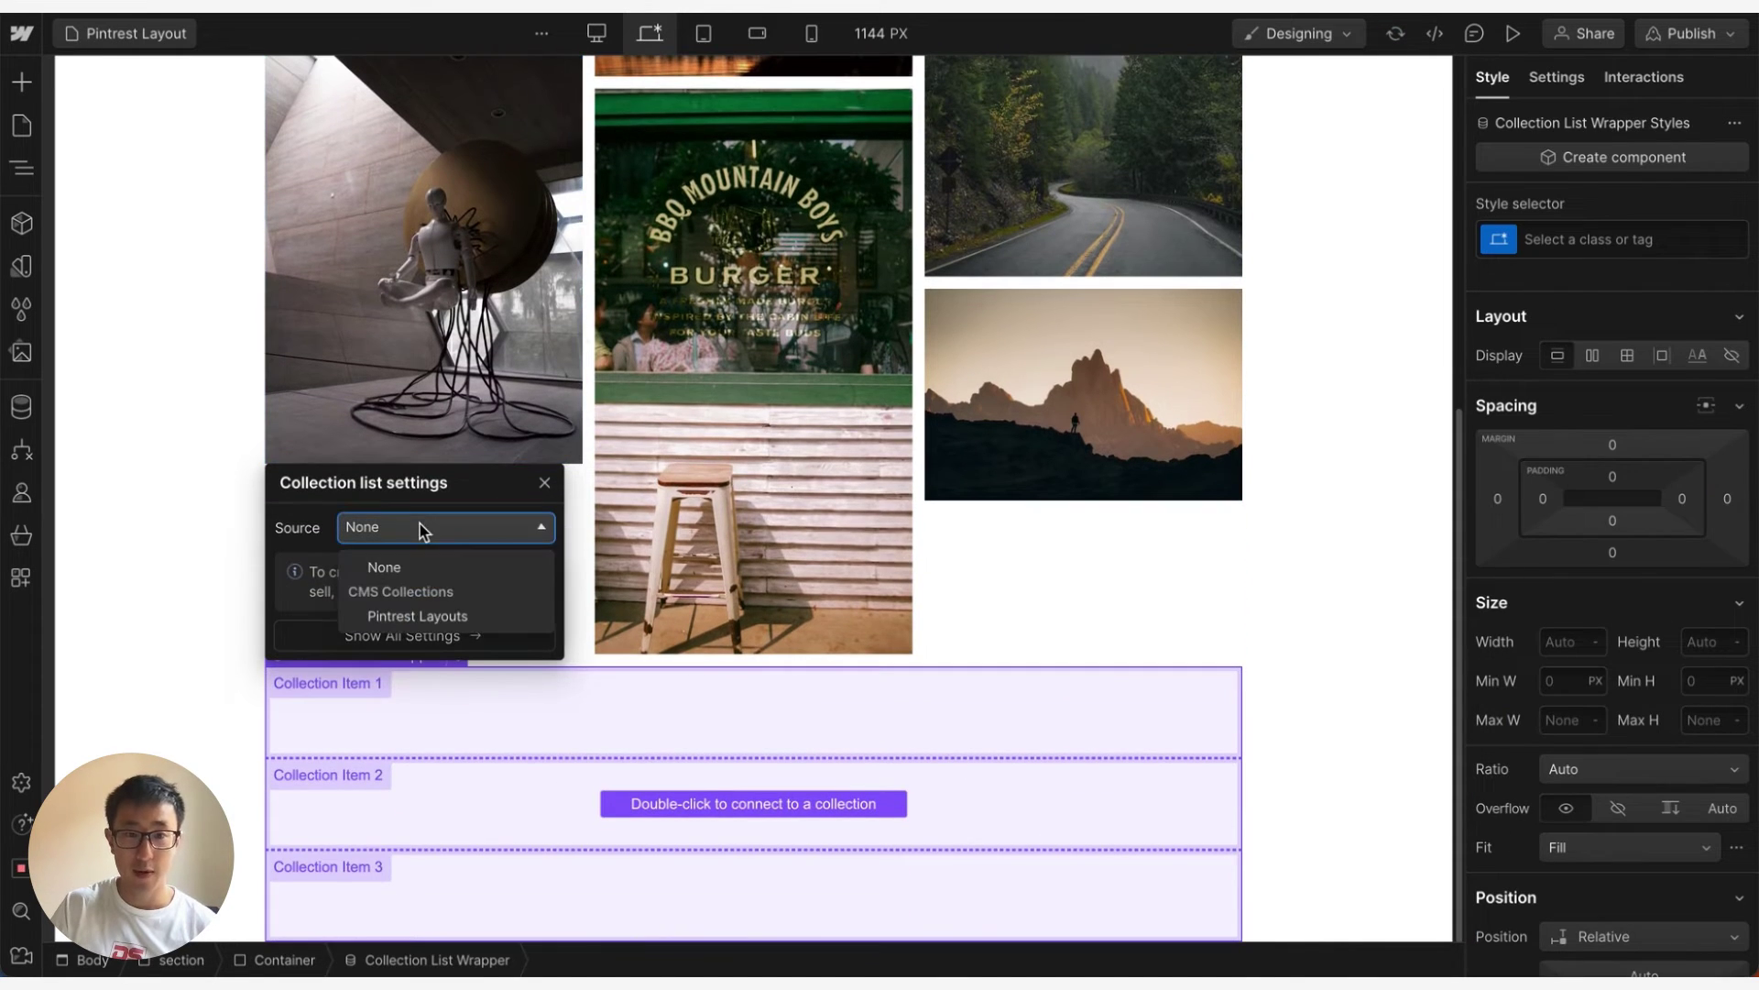
left_click(415, 615)
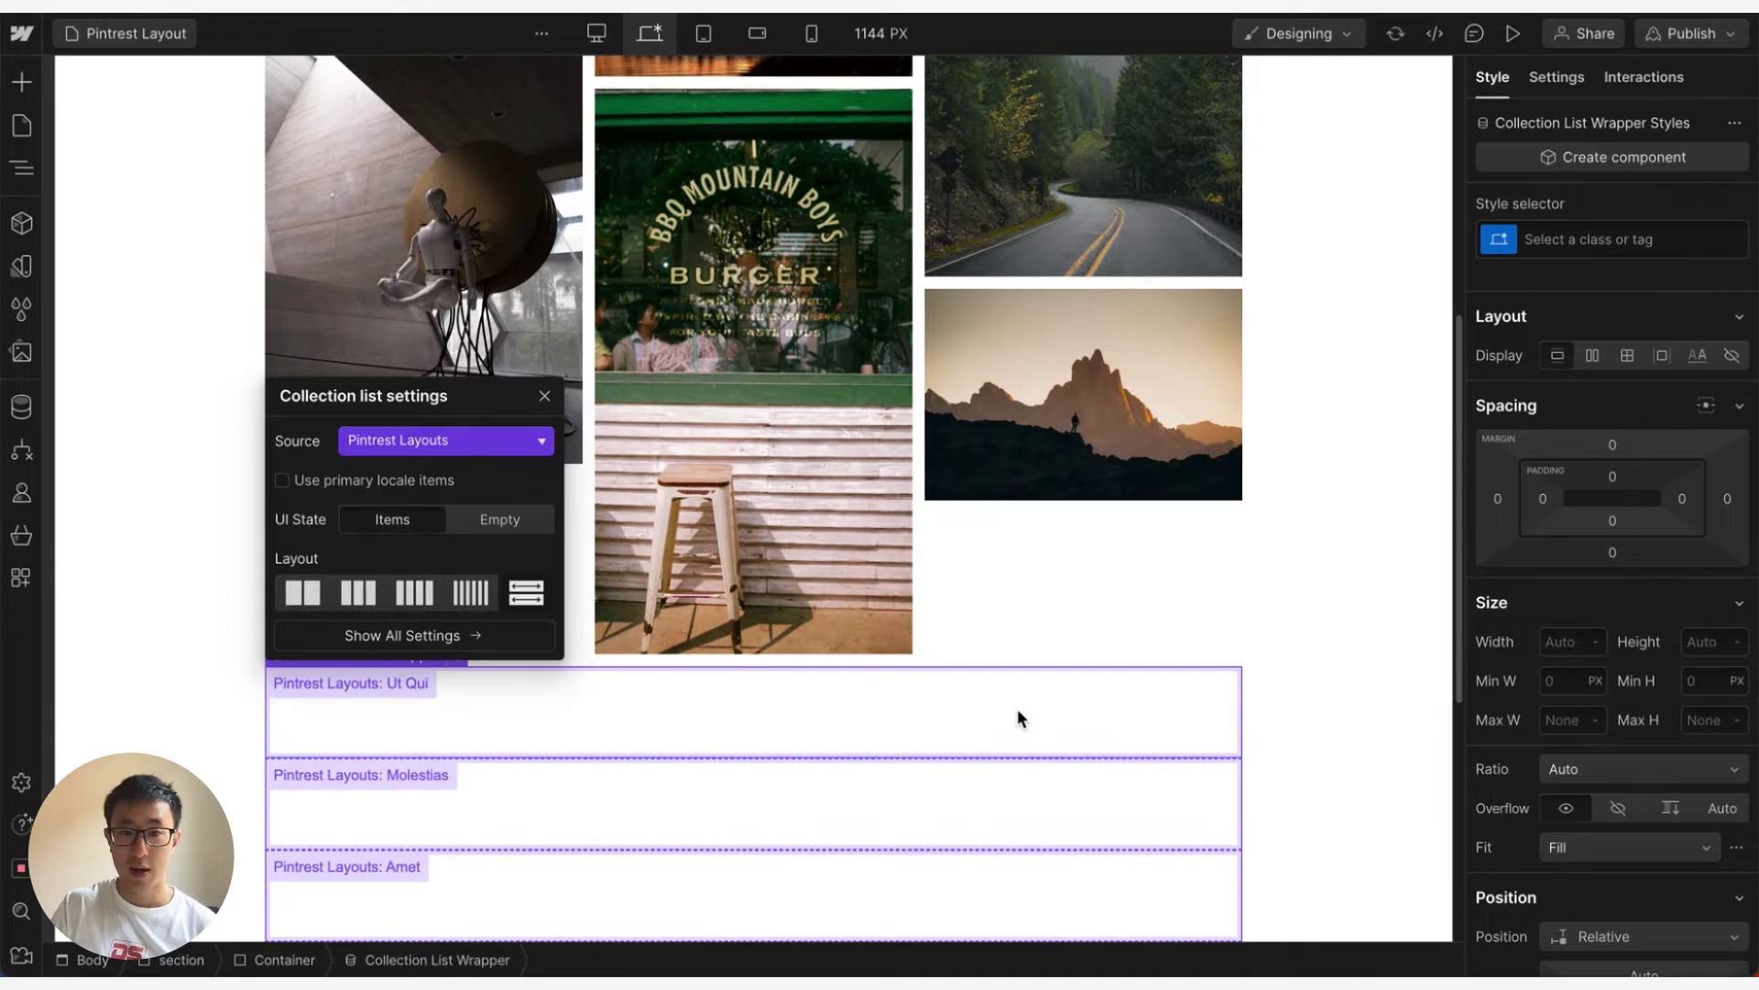
left_click(1016, 711)
Step: Rename the image grid's test-grid class to test-masonary-layout
left_click(941, 517)
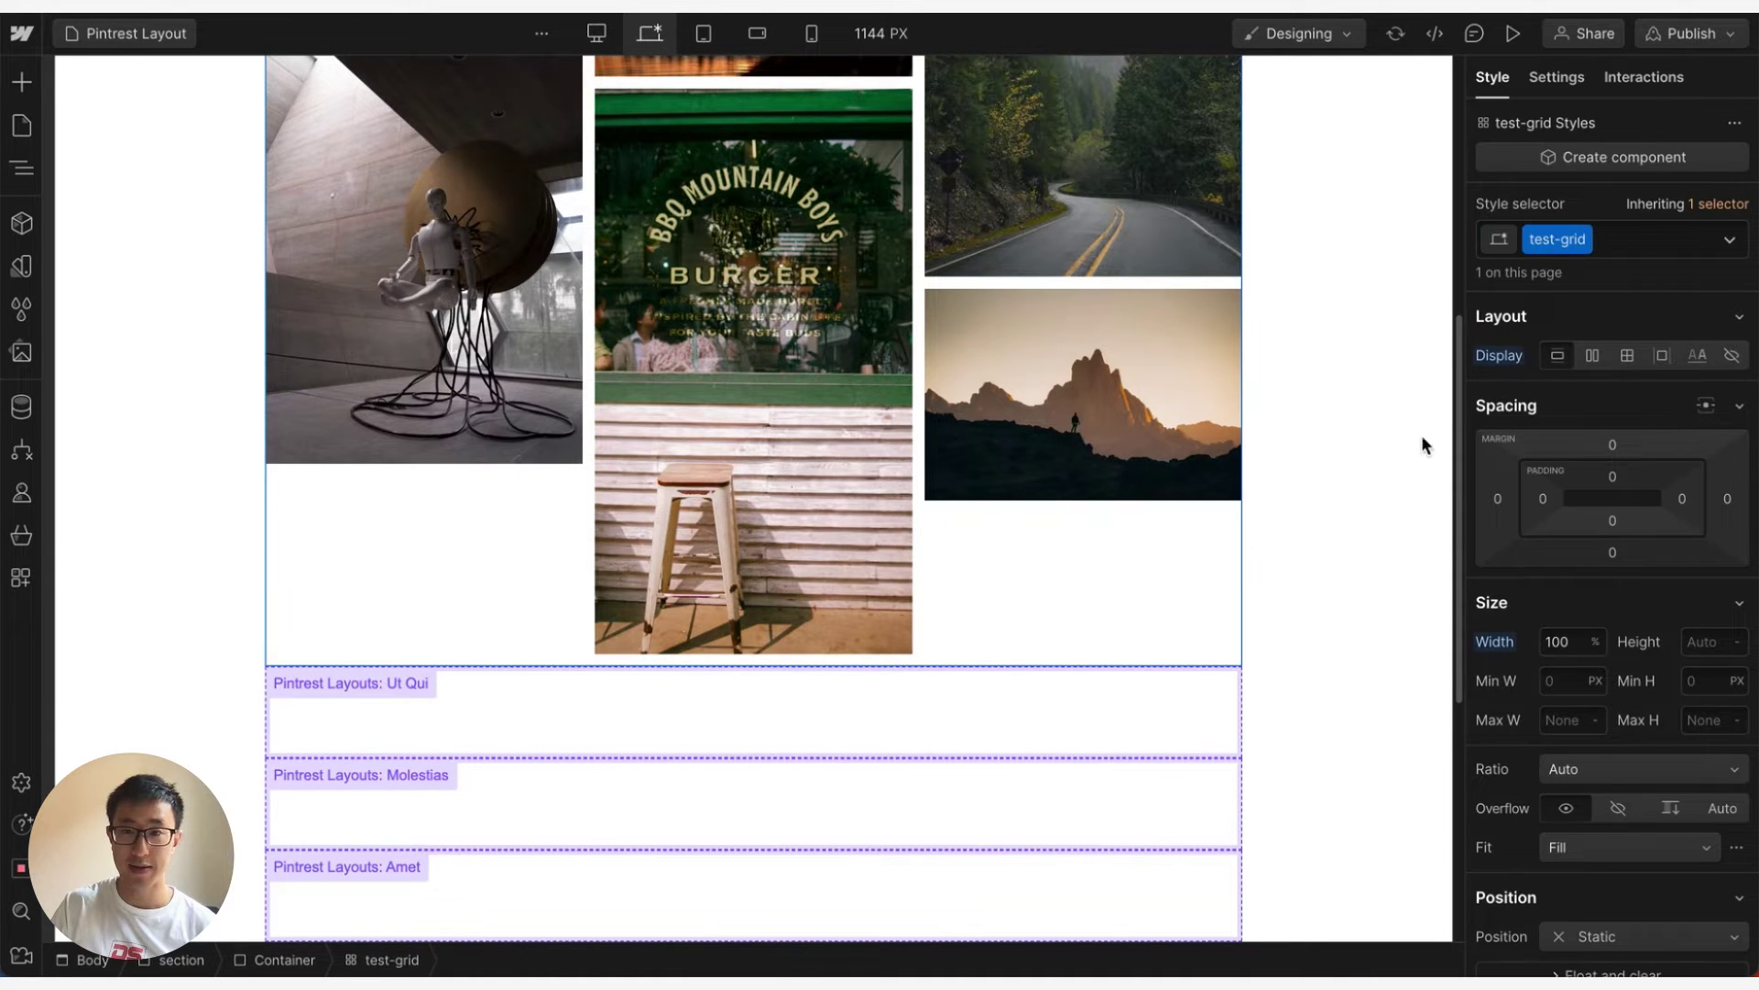
double_click(1552, 251)
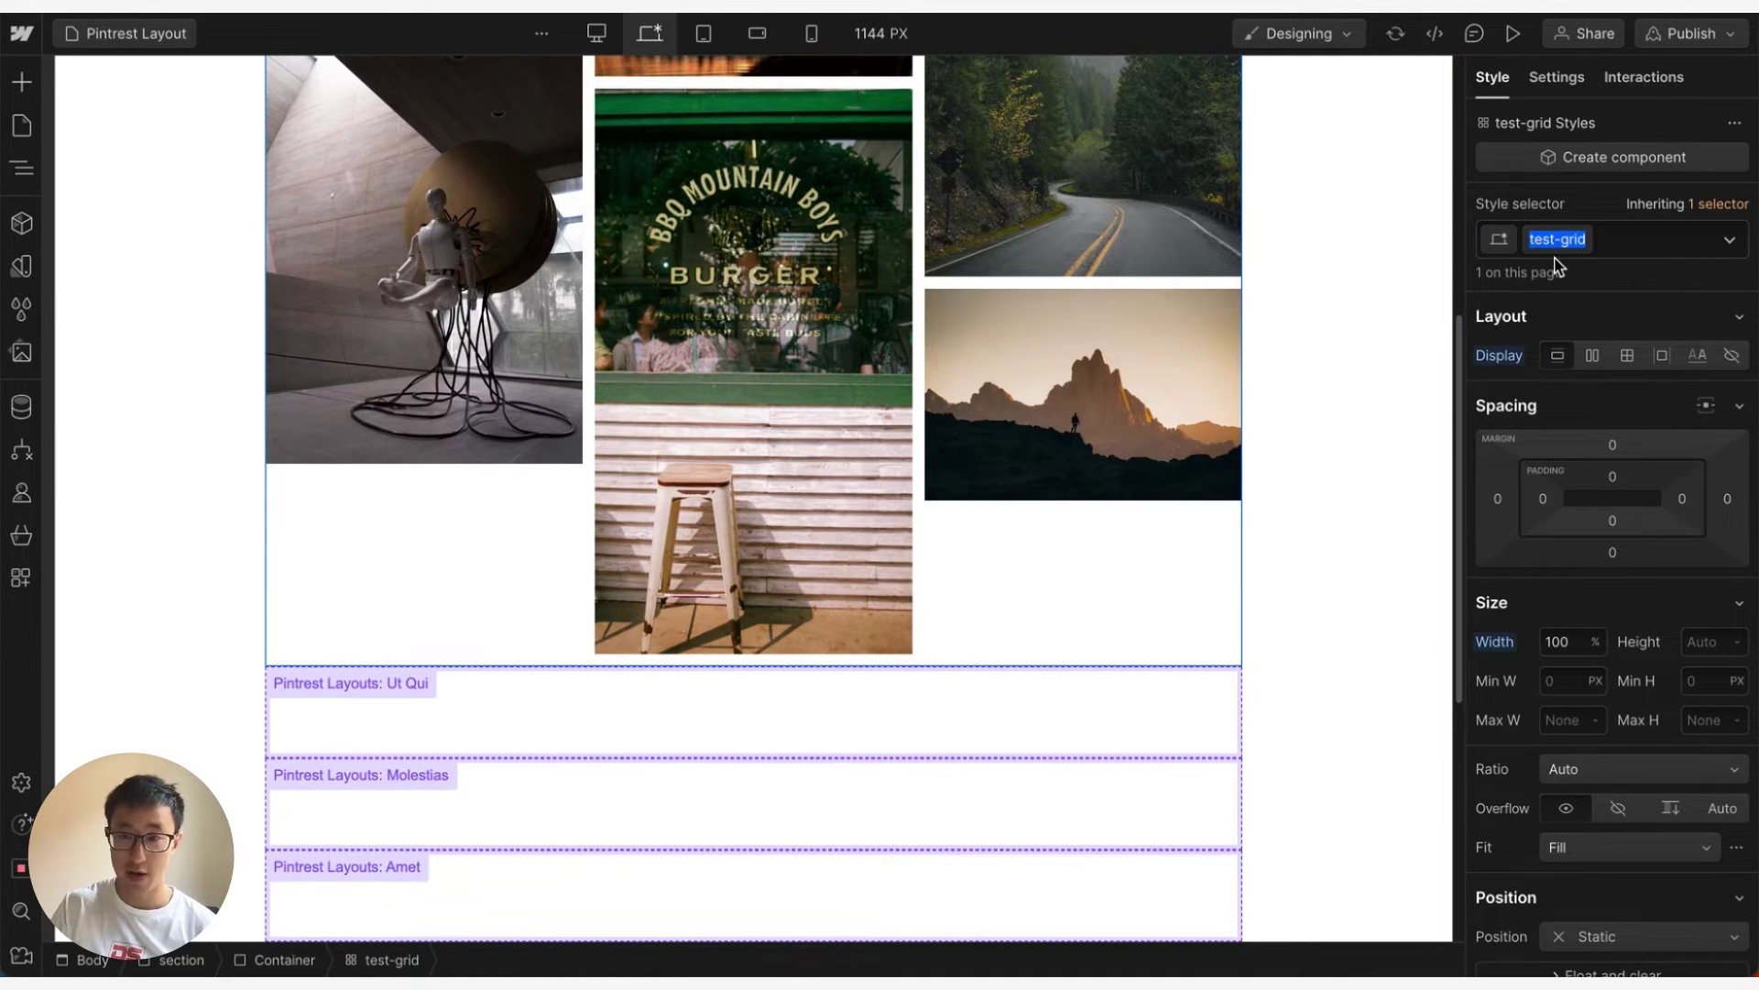
key("Right")
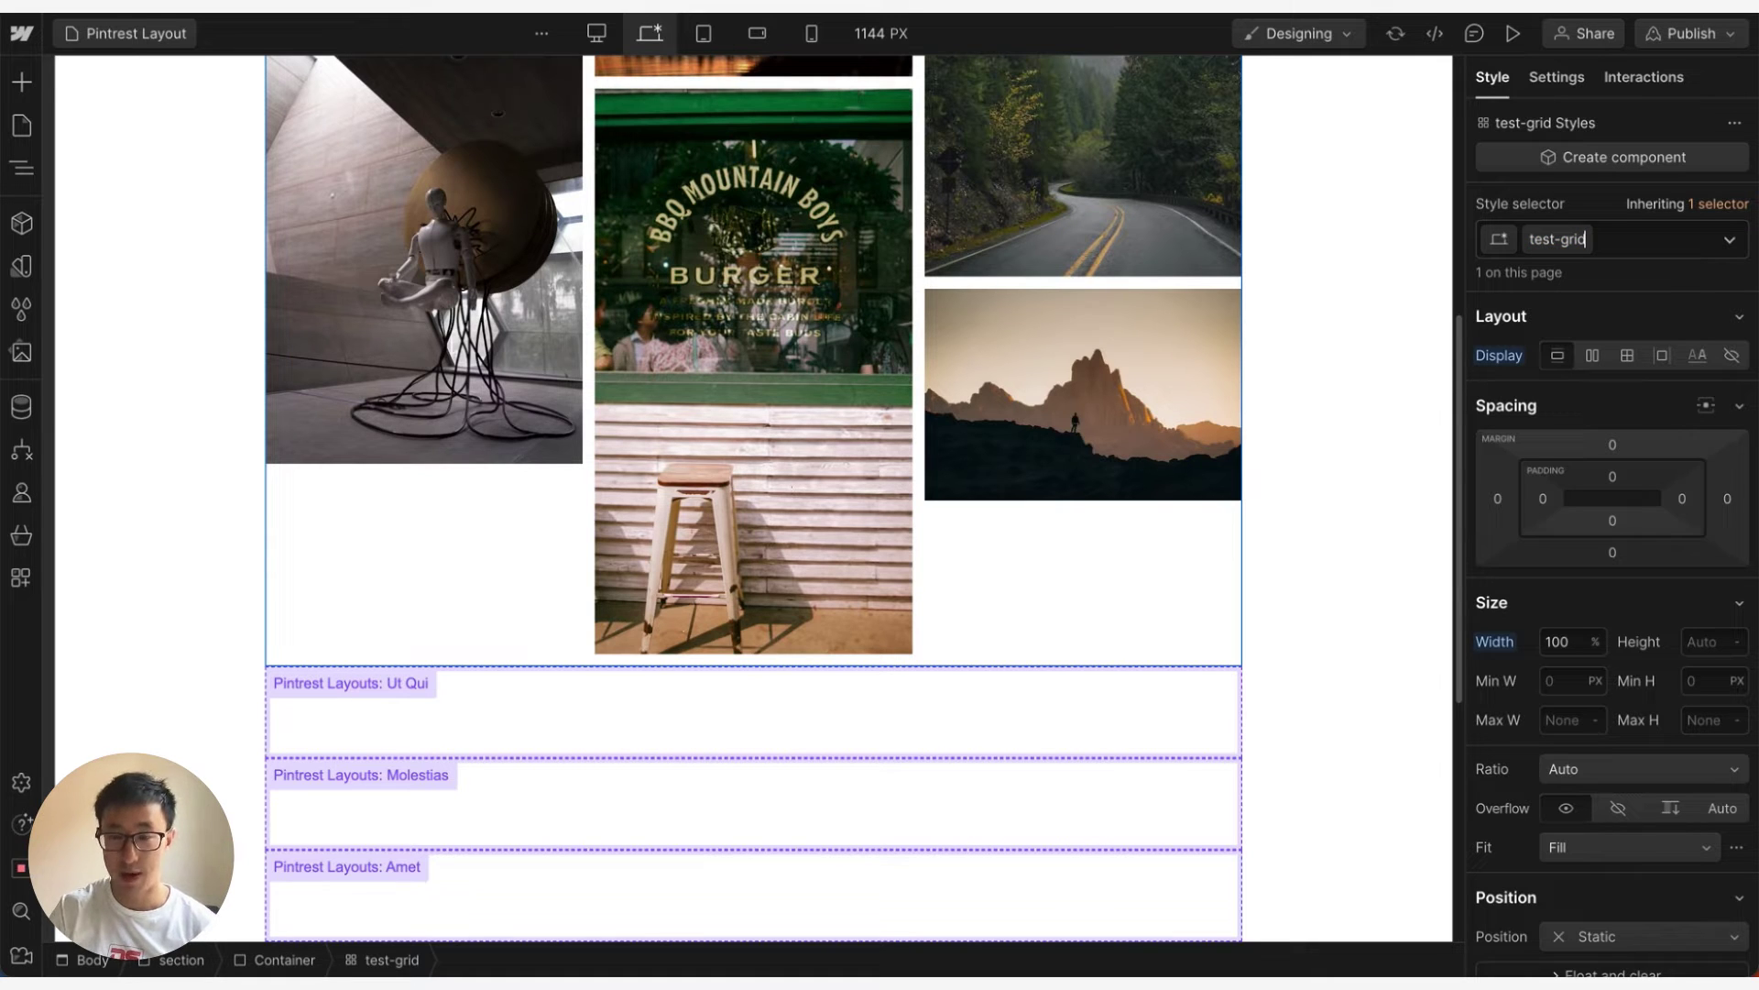
key("BackSpace")
key("BackSpace")
key("BackSpace")
type("masonary-layout")
key("Return")
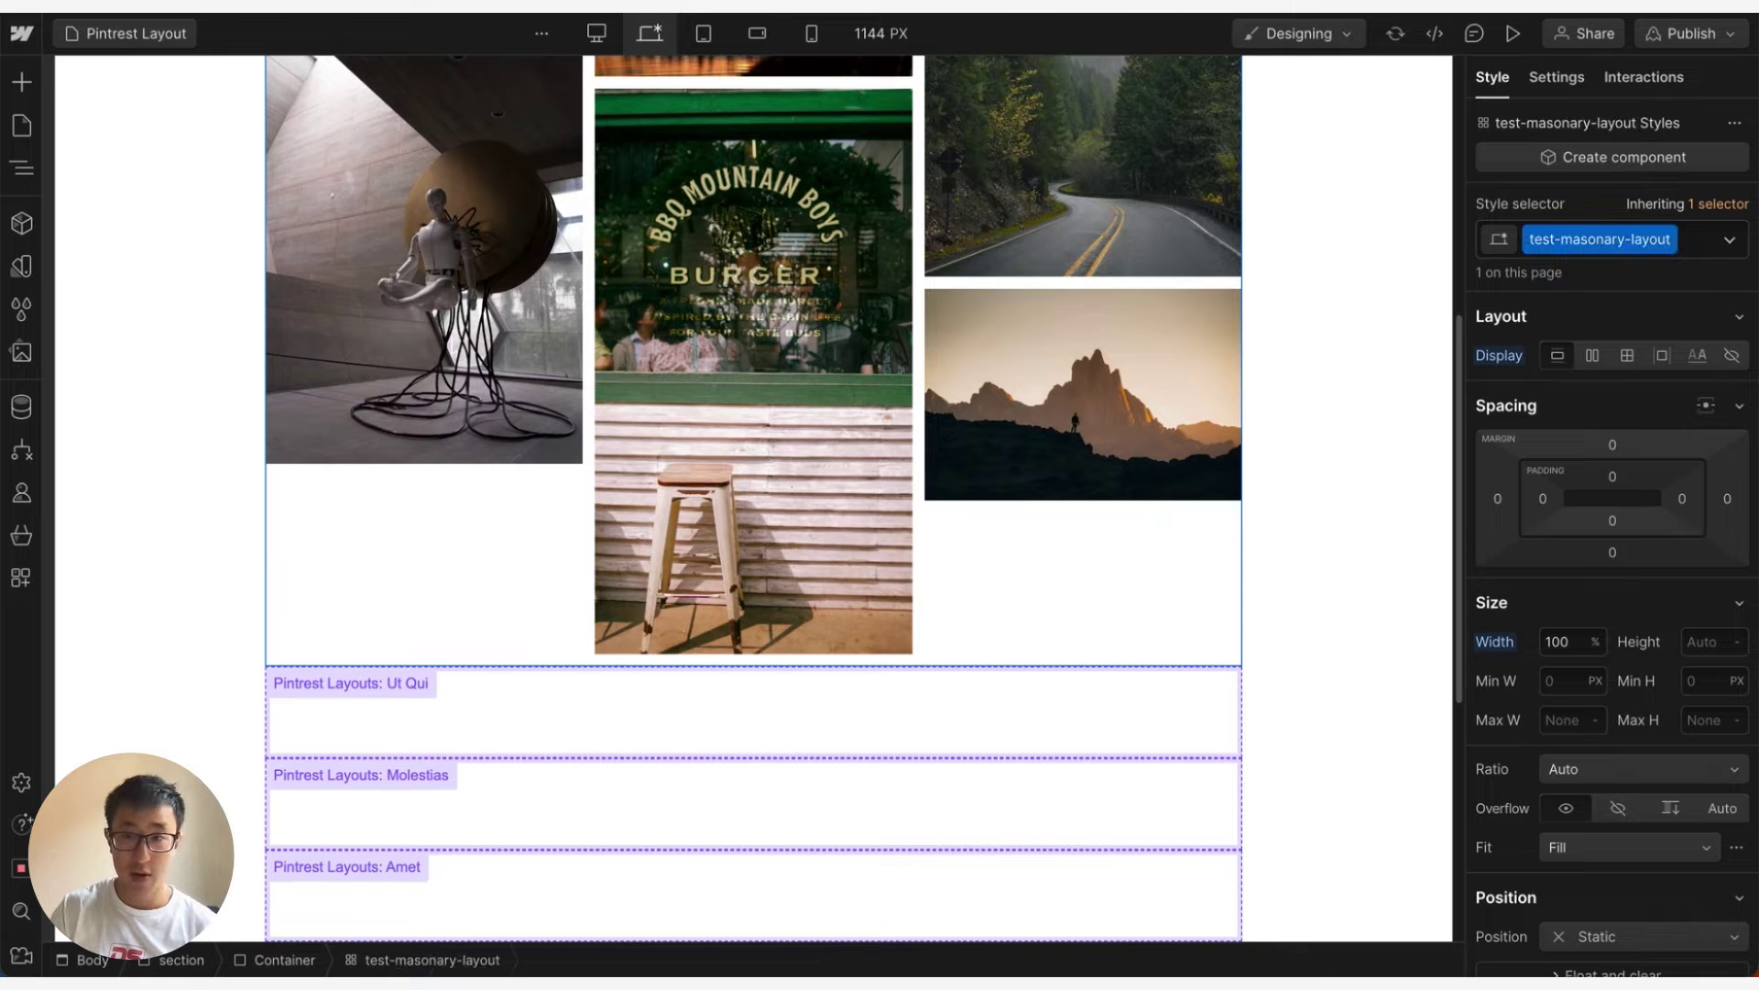
Step: Copy the test-masonary-layout class and apply it to the Collection List
double_click(1573, 242)
key("ctrl+c")
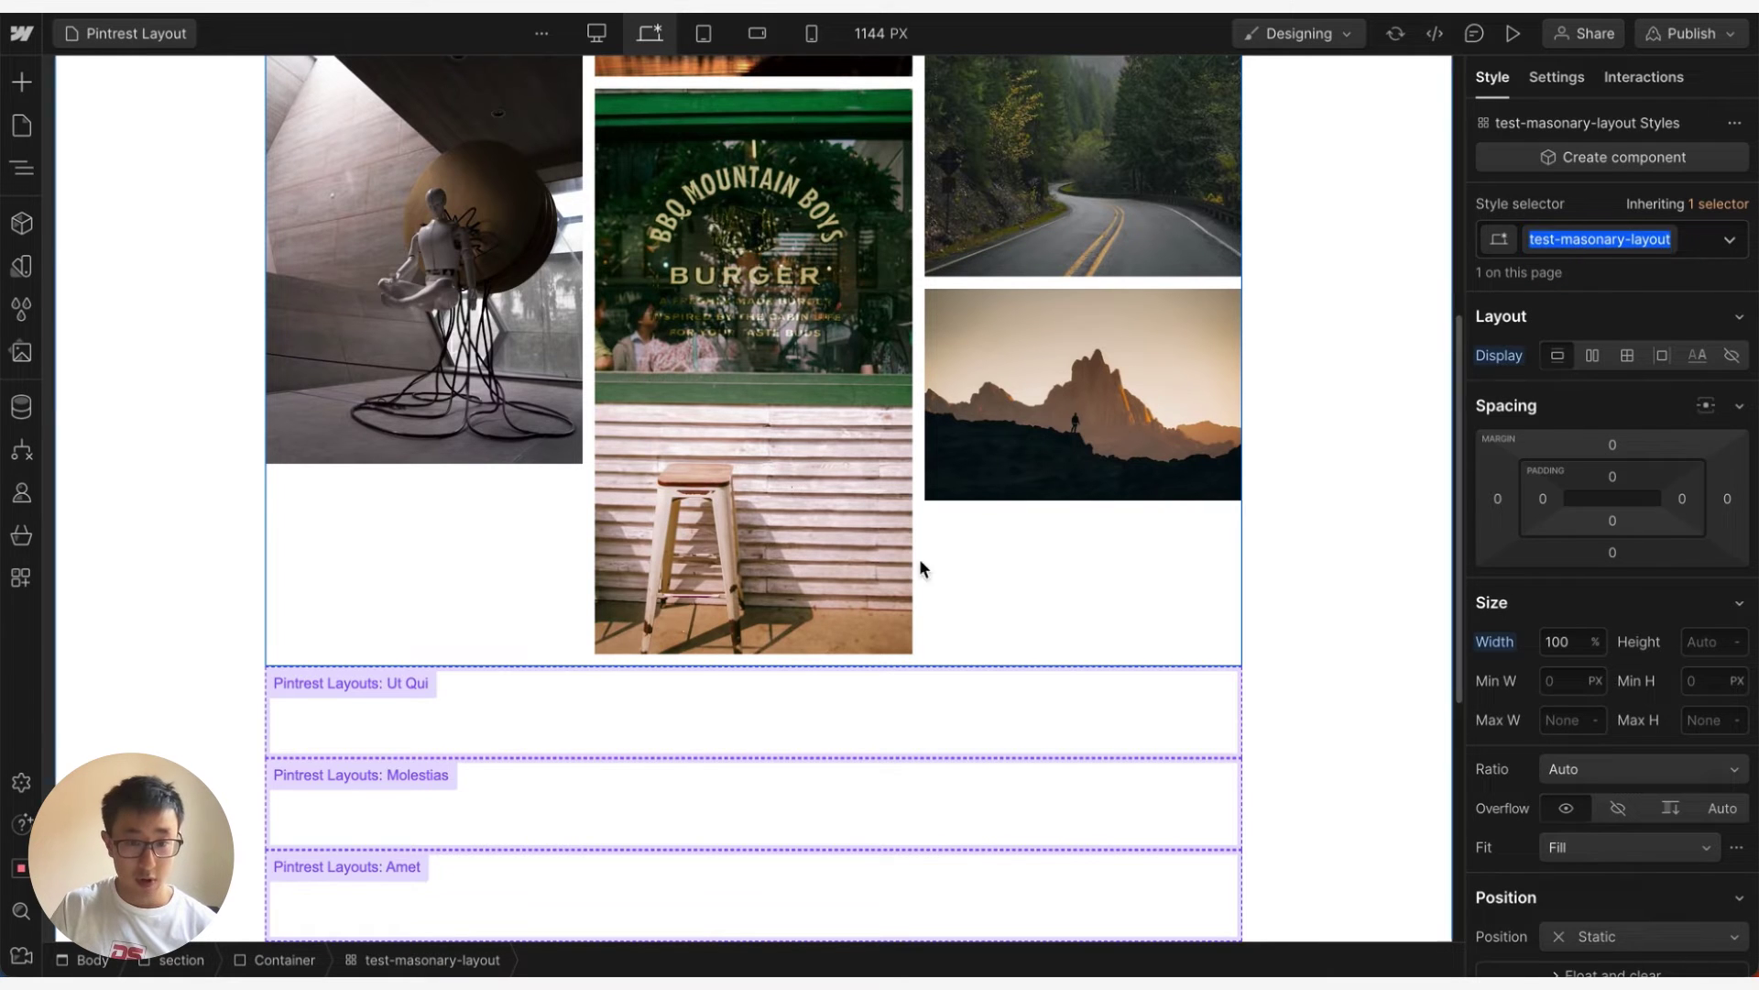
left_click(553, 762)
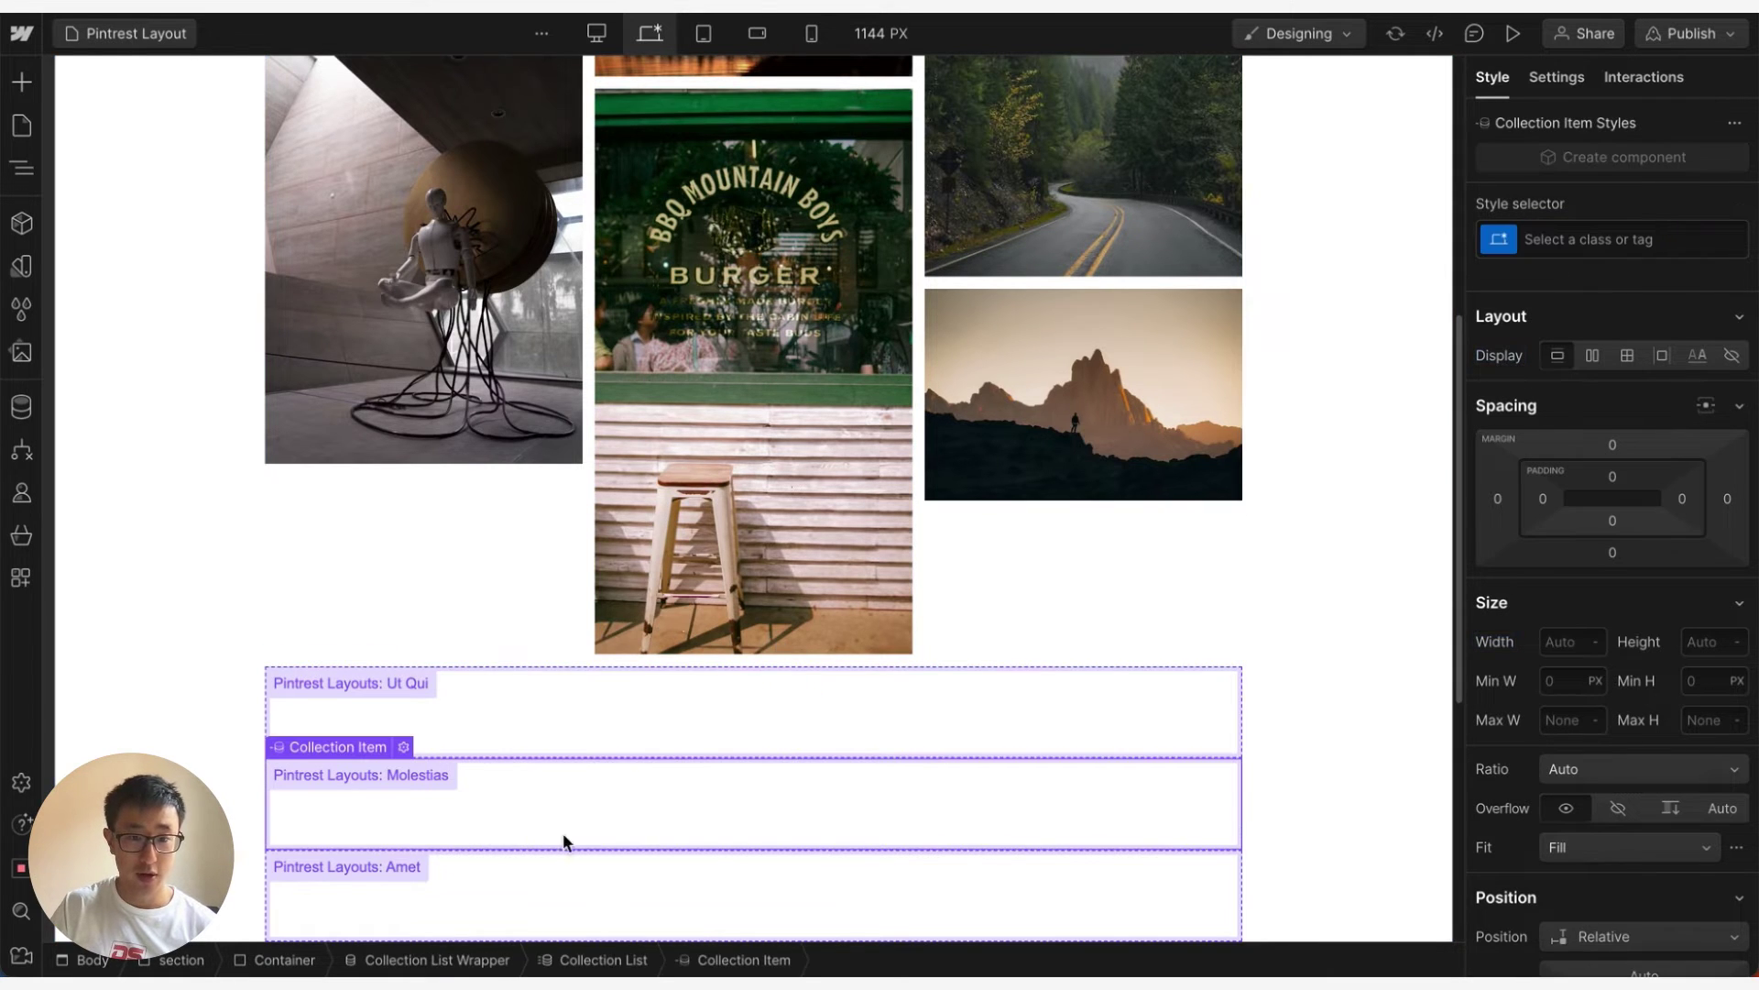
left_click(586, 960)
left_click(1613, 239)
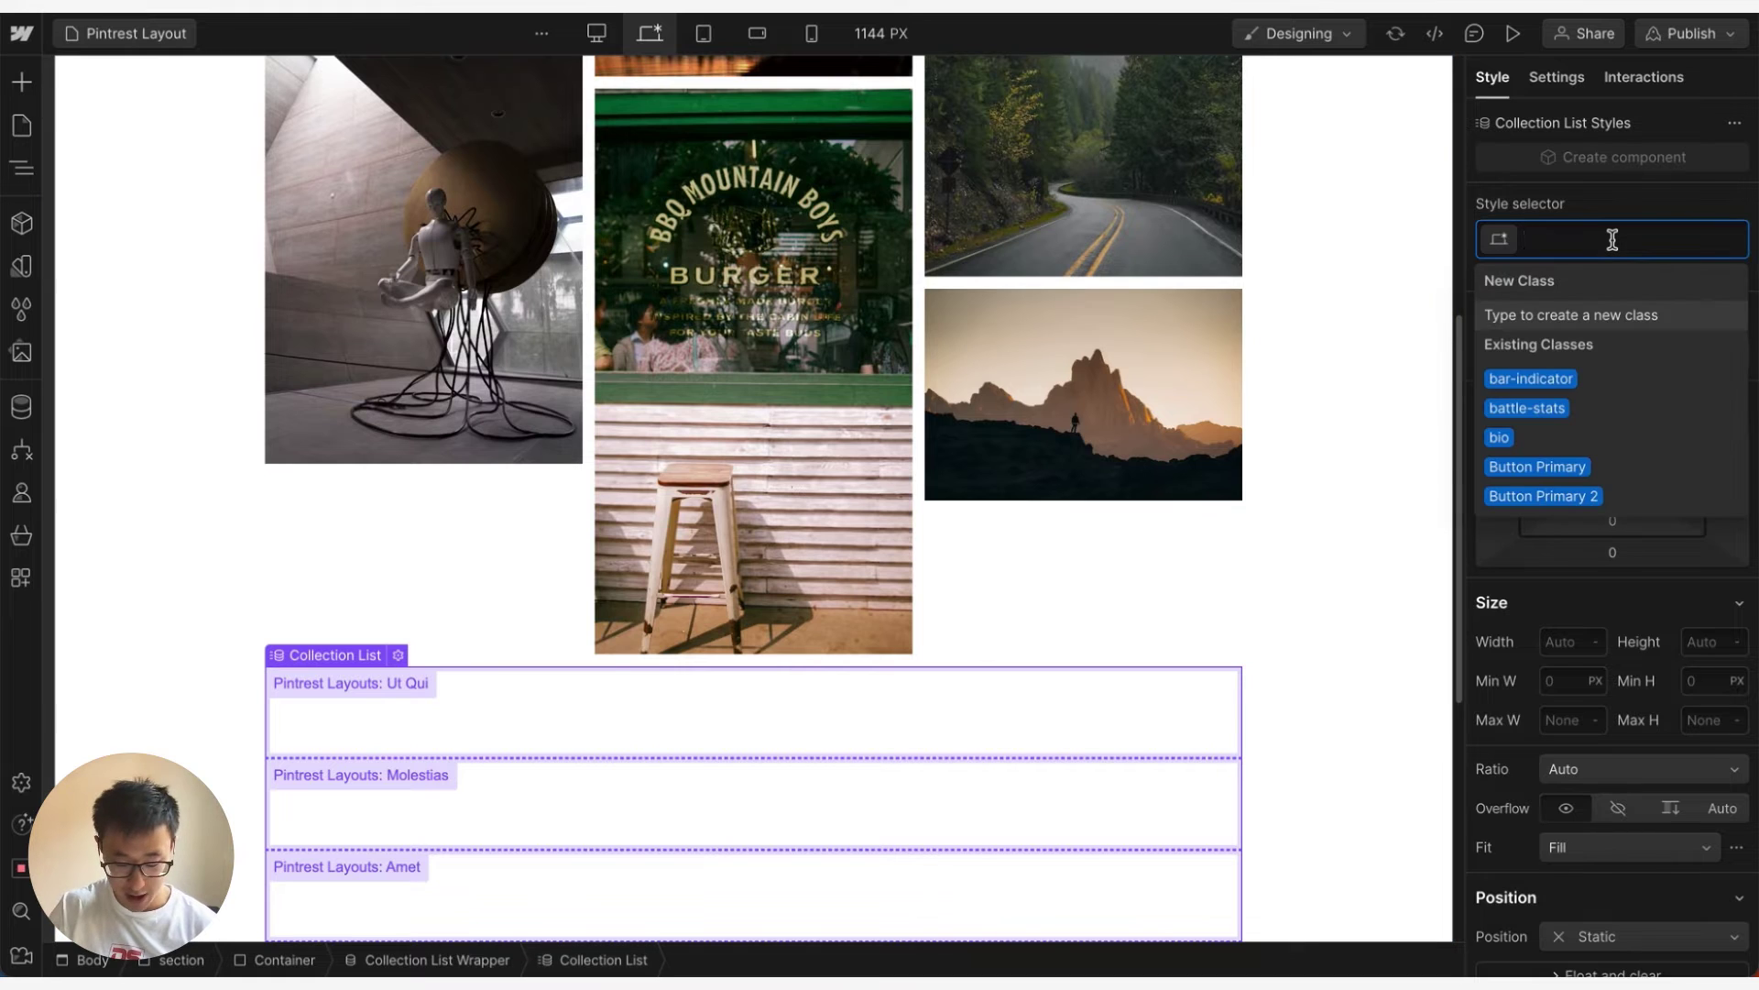
key("ctrl+v")
key("Return")
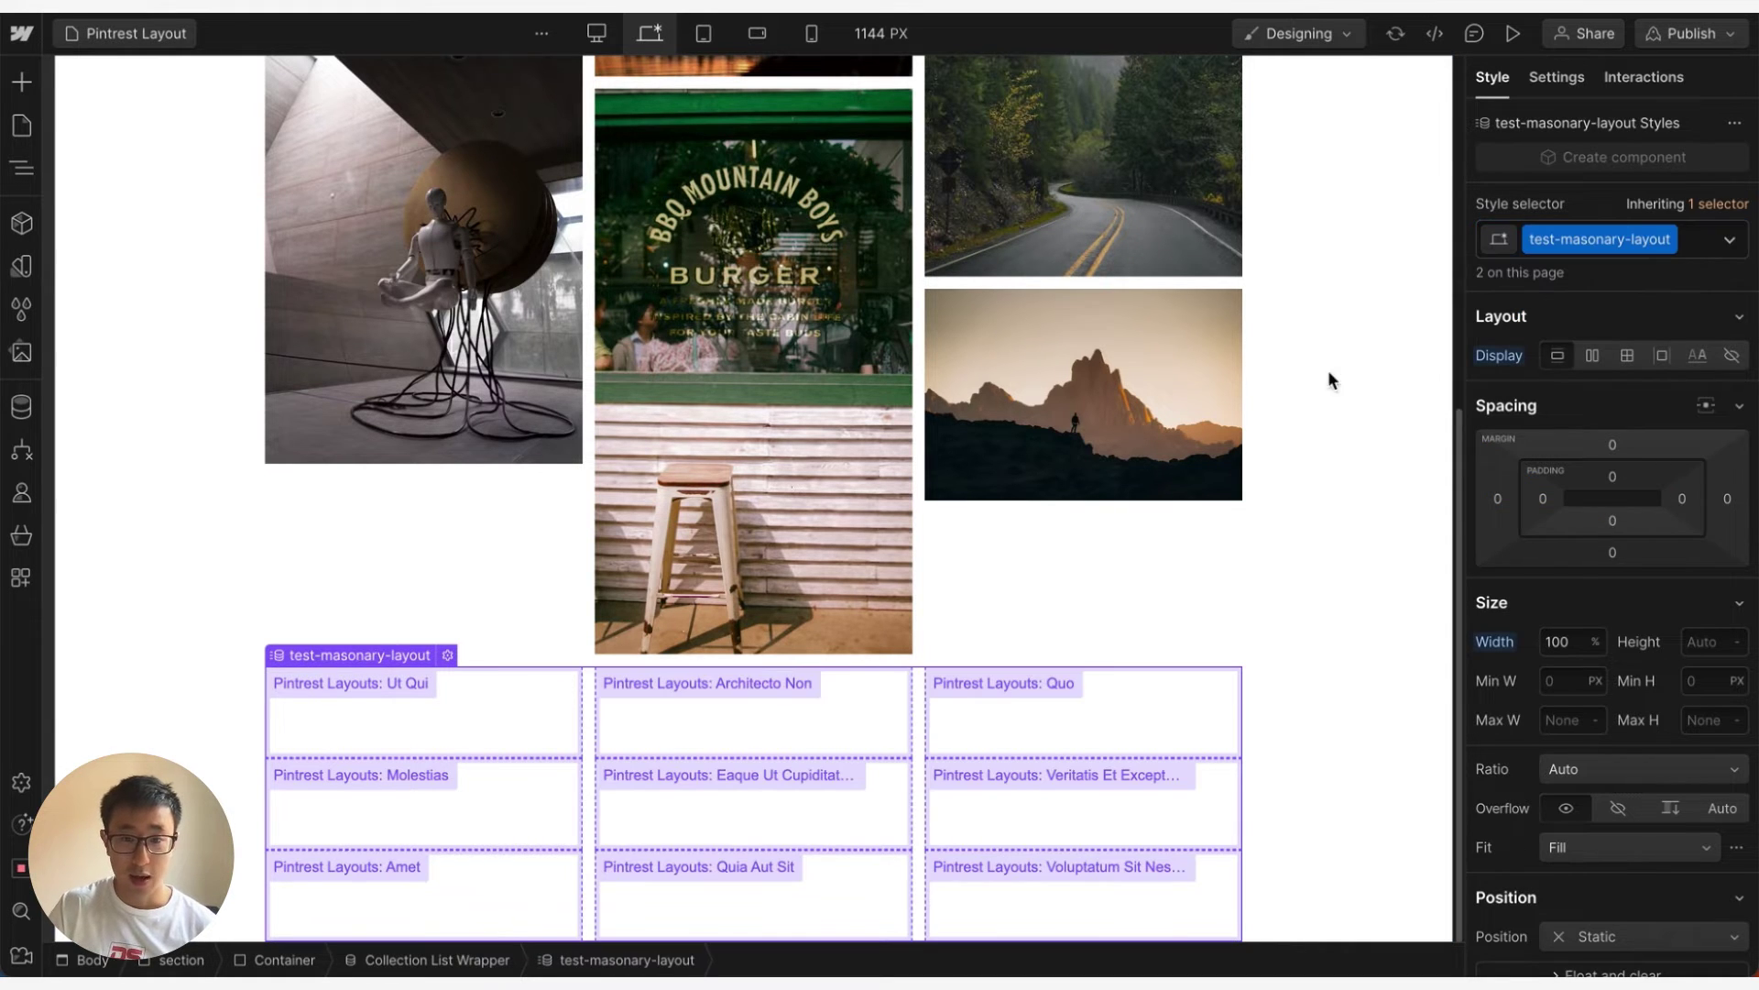
left_click(497, 733)
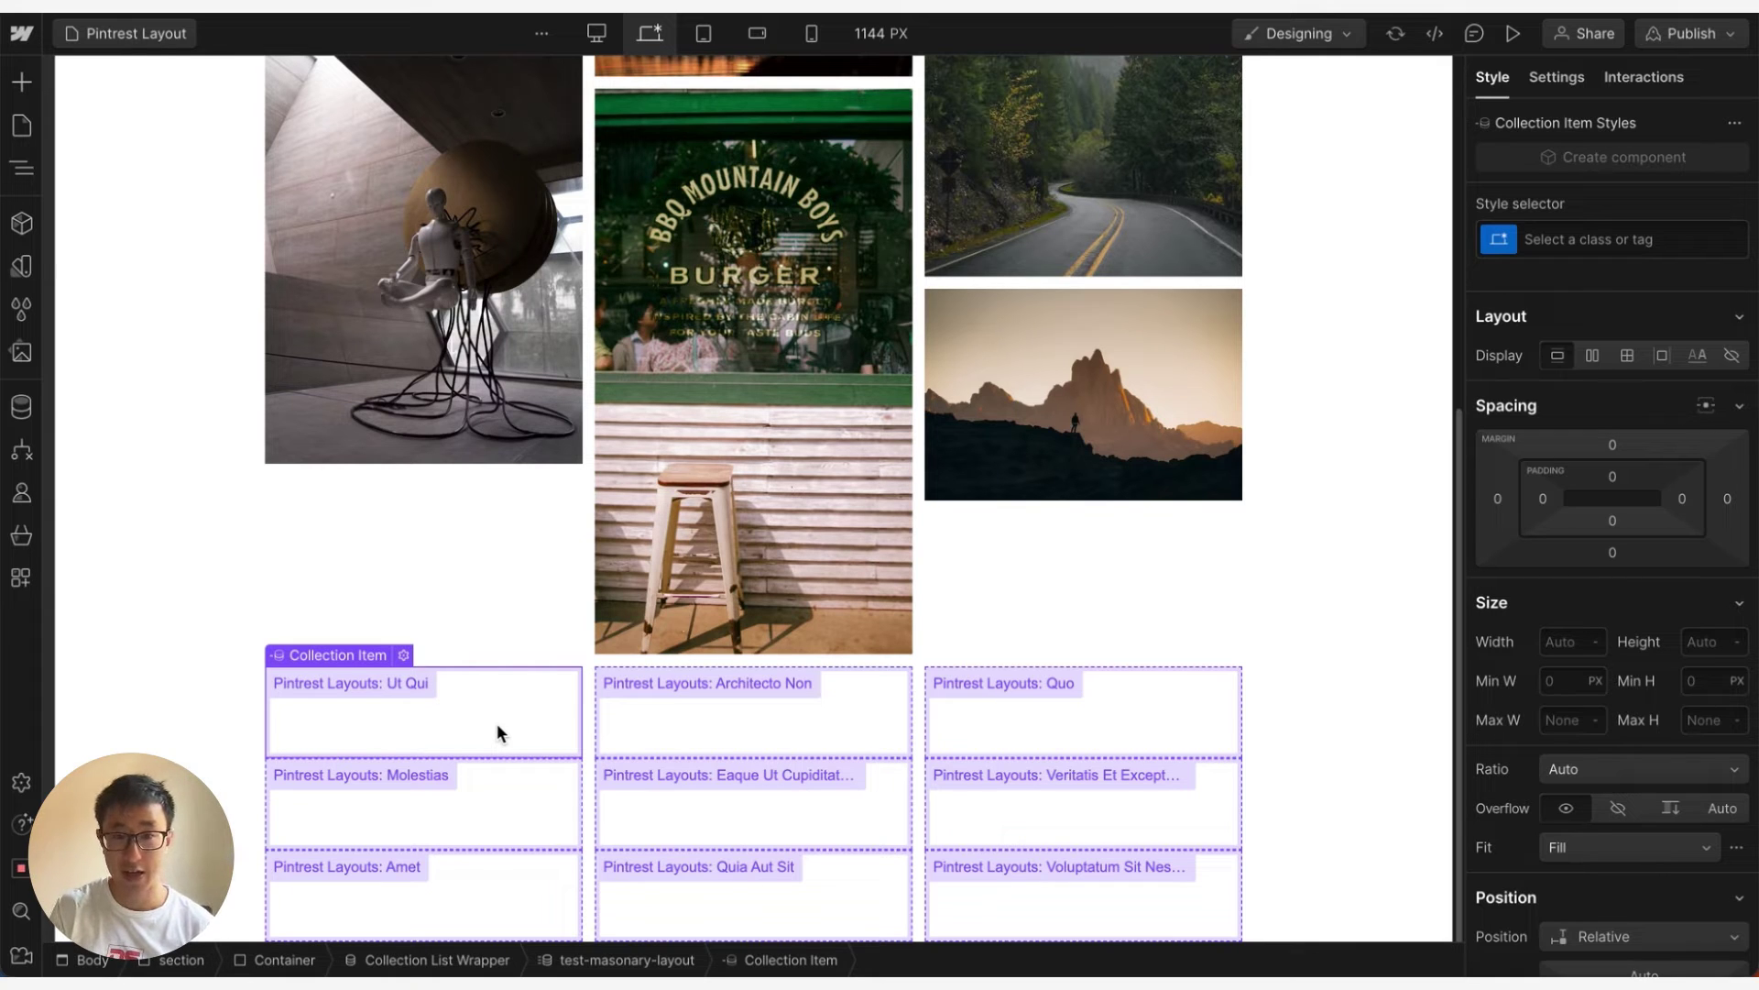
Step: Add a Lightbox Link to the collection item, classed cms-lightbox with 100% width
key("ctrl+k")
type("light")
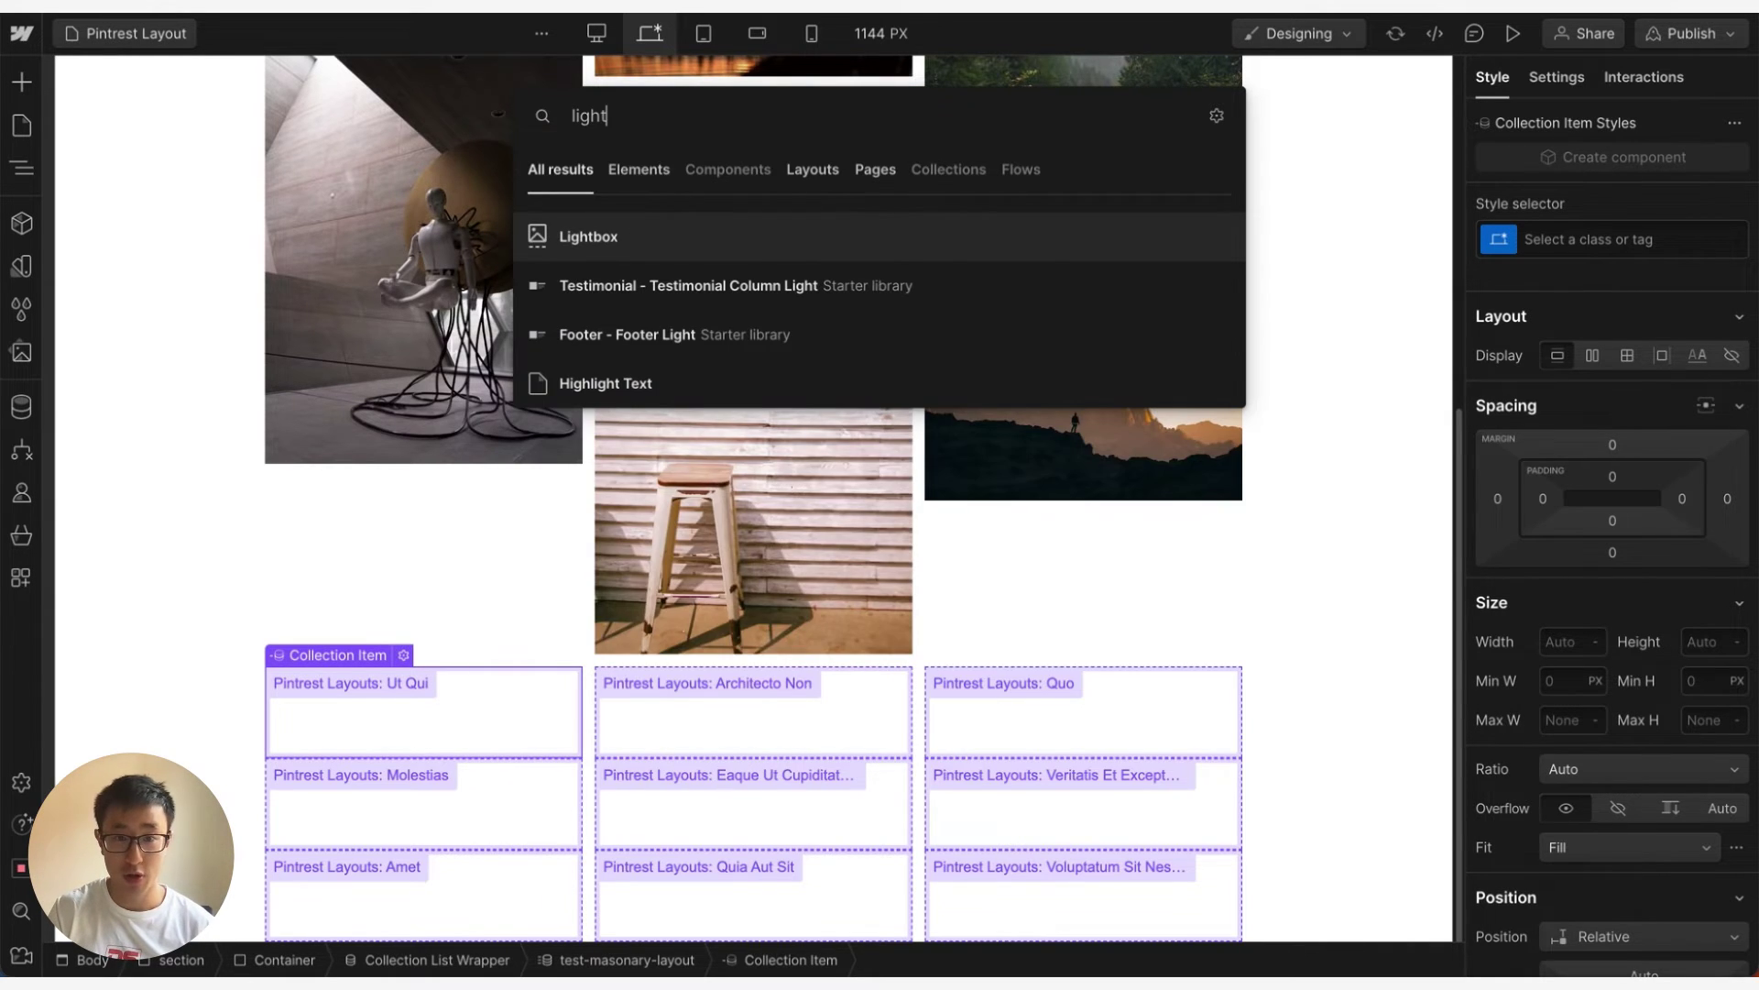
key("Return")
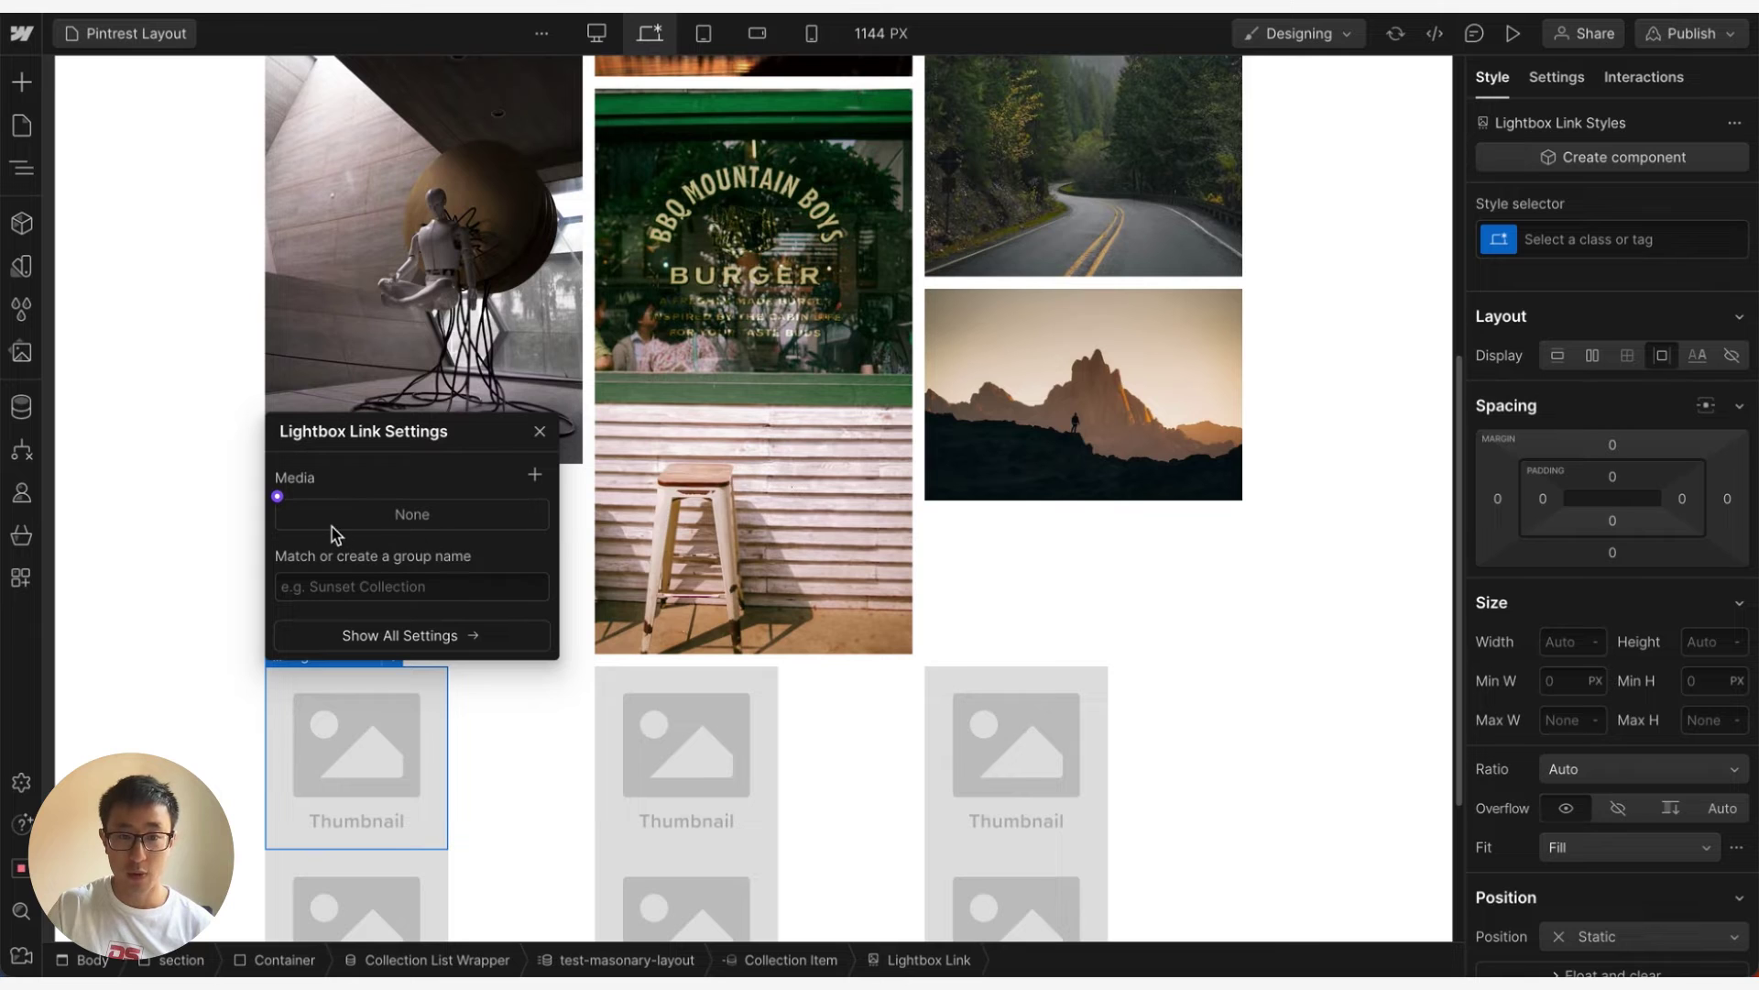
left_click(379, 782)
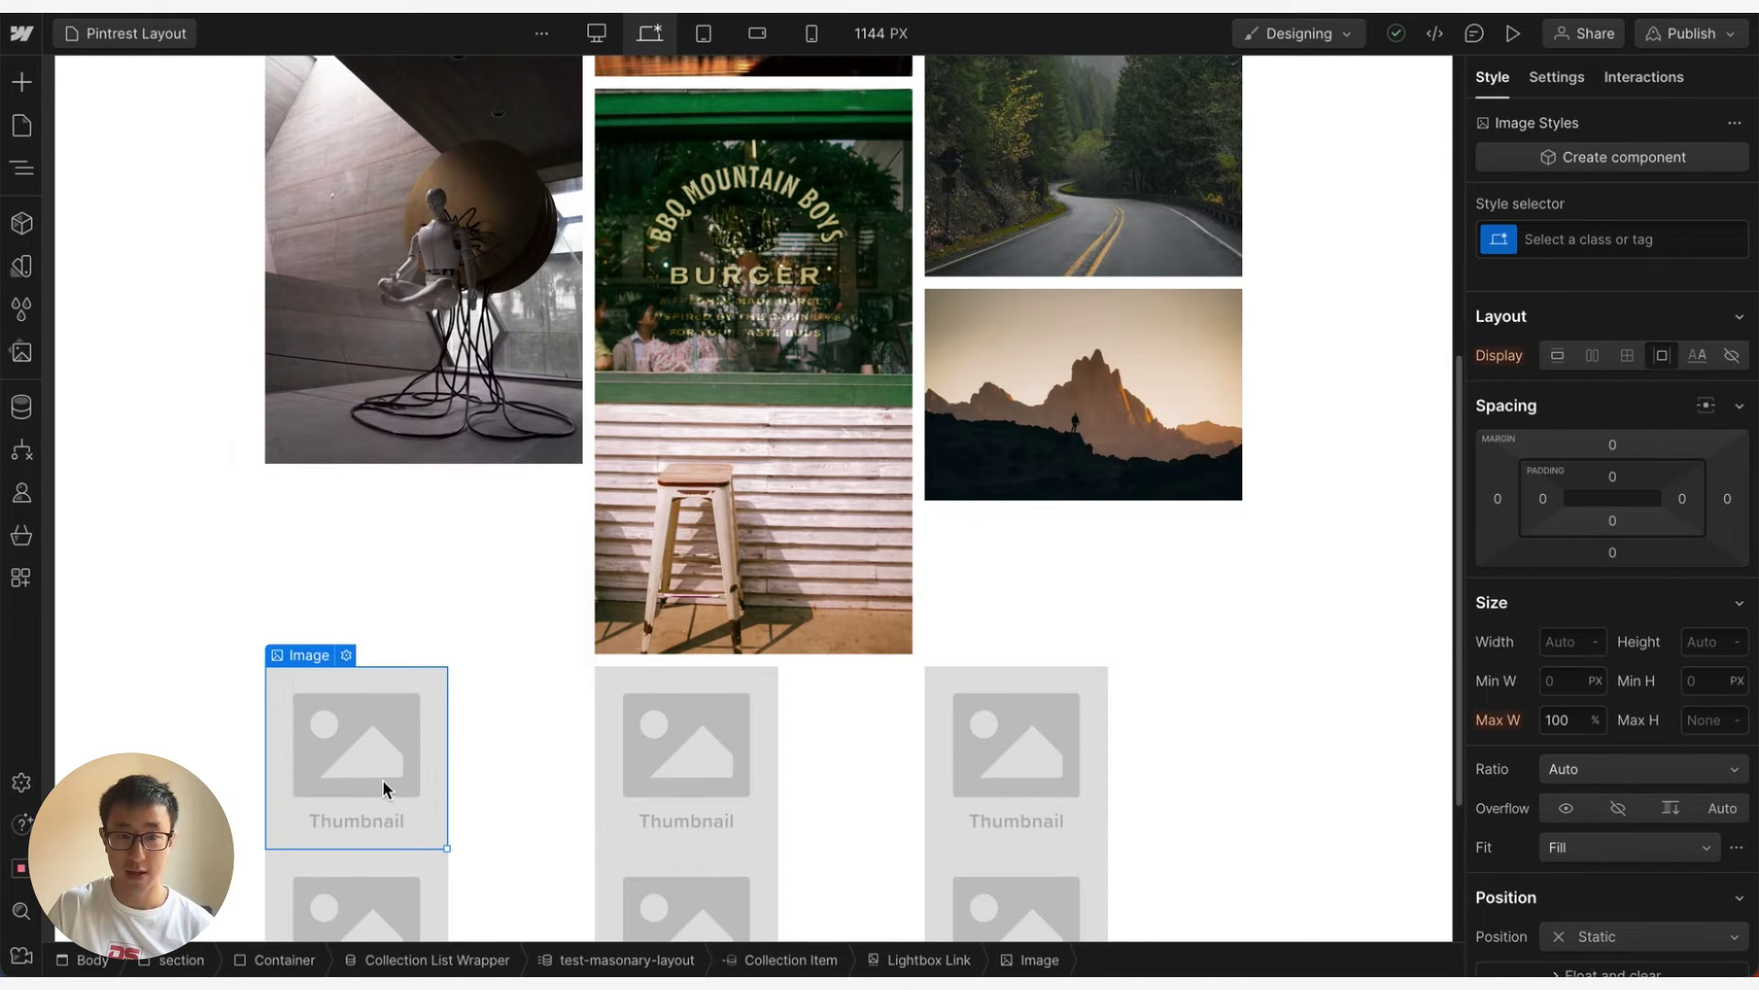
left_click(927, 959)
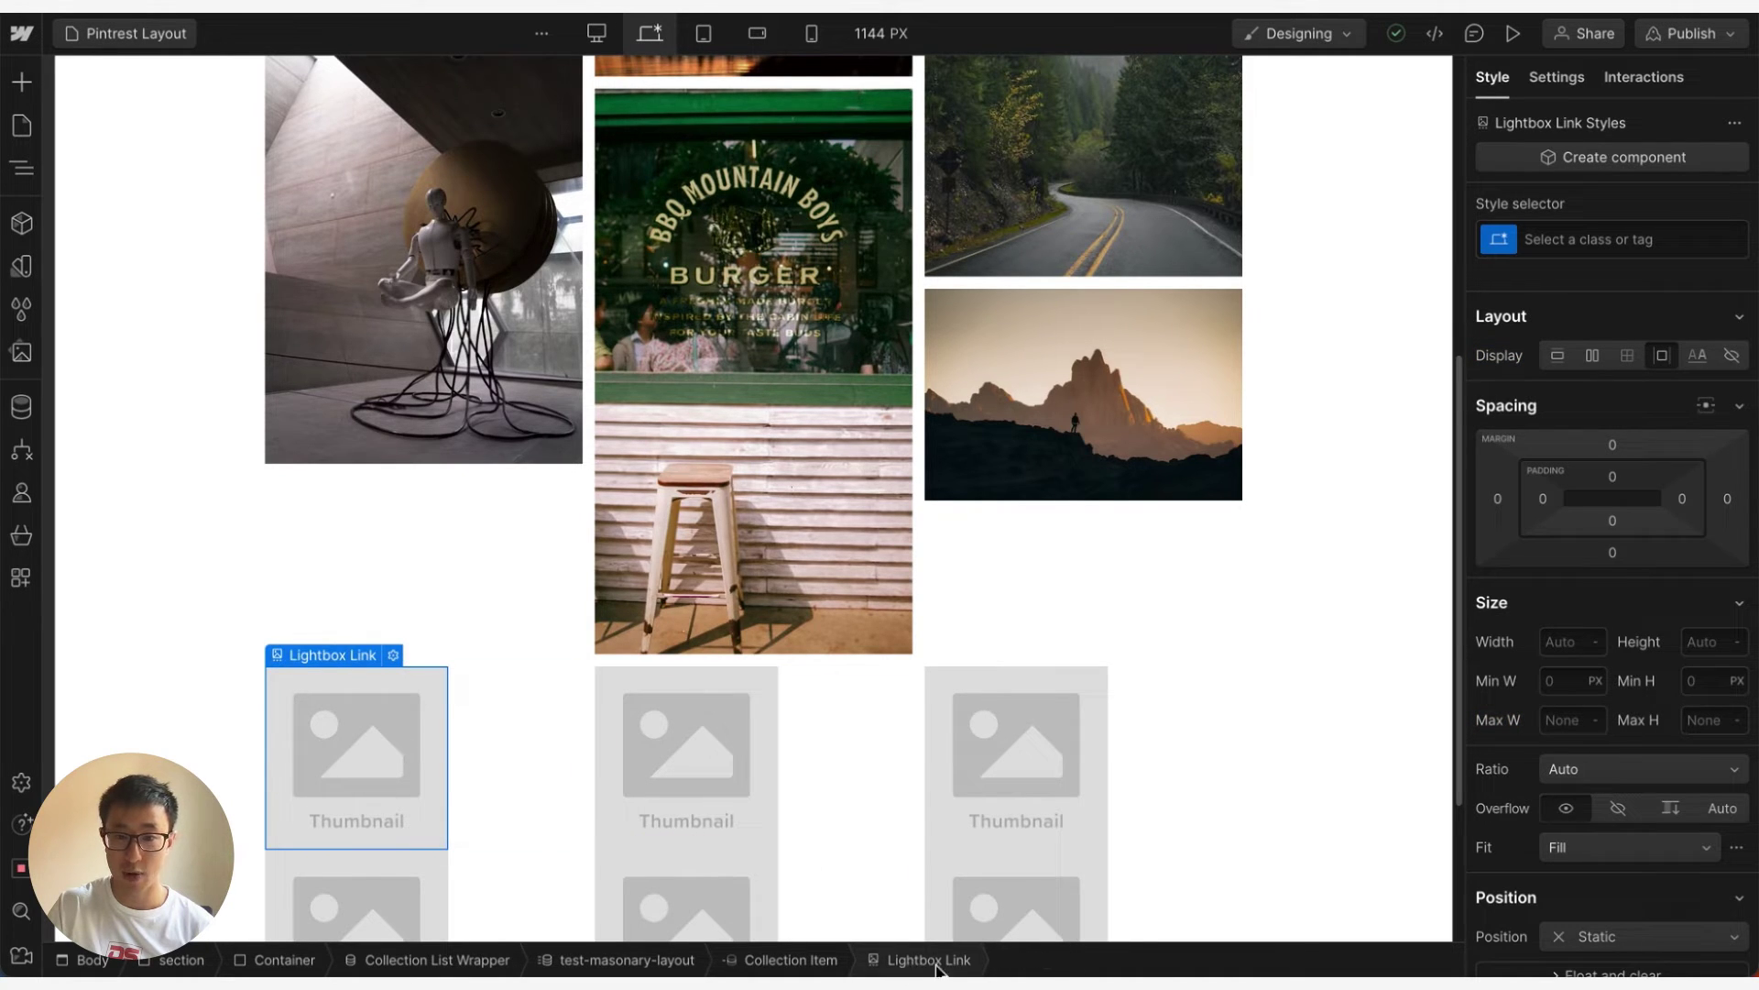
left_click(1624, 236)
type("cms-lightbox")
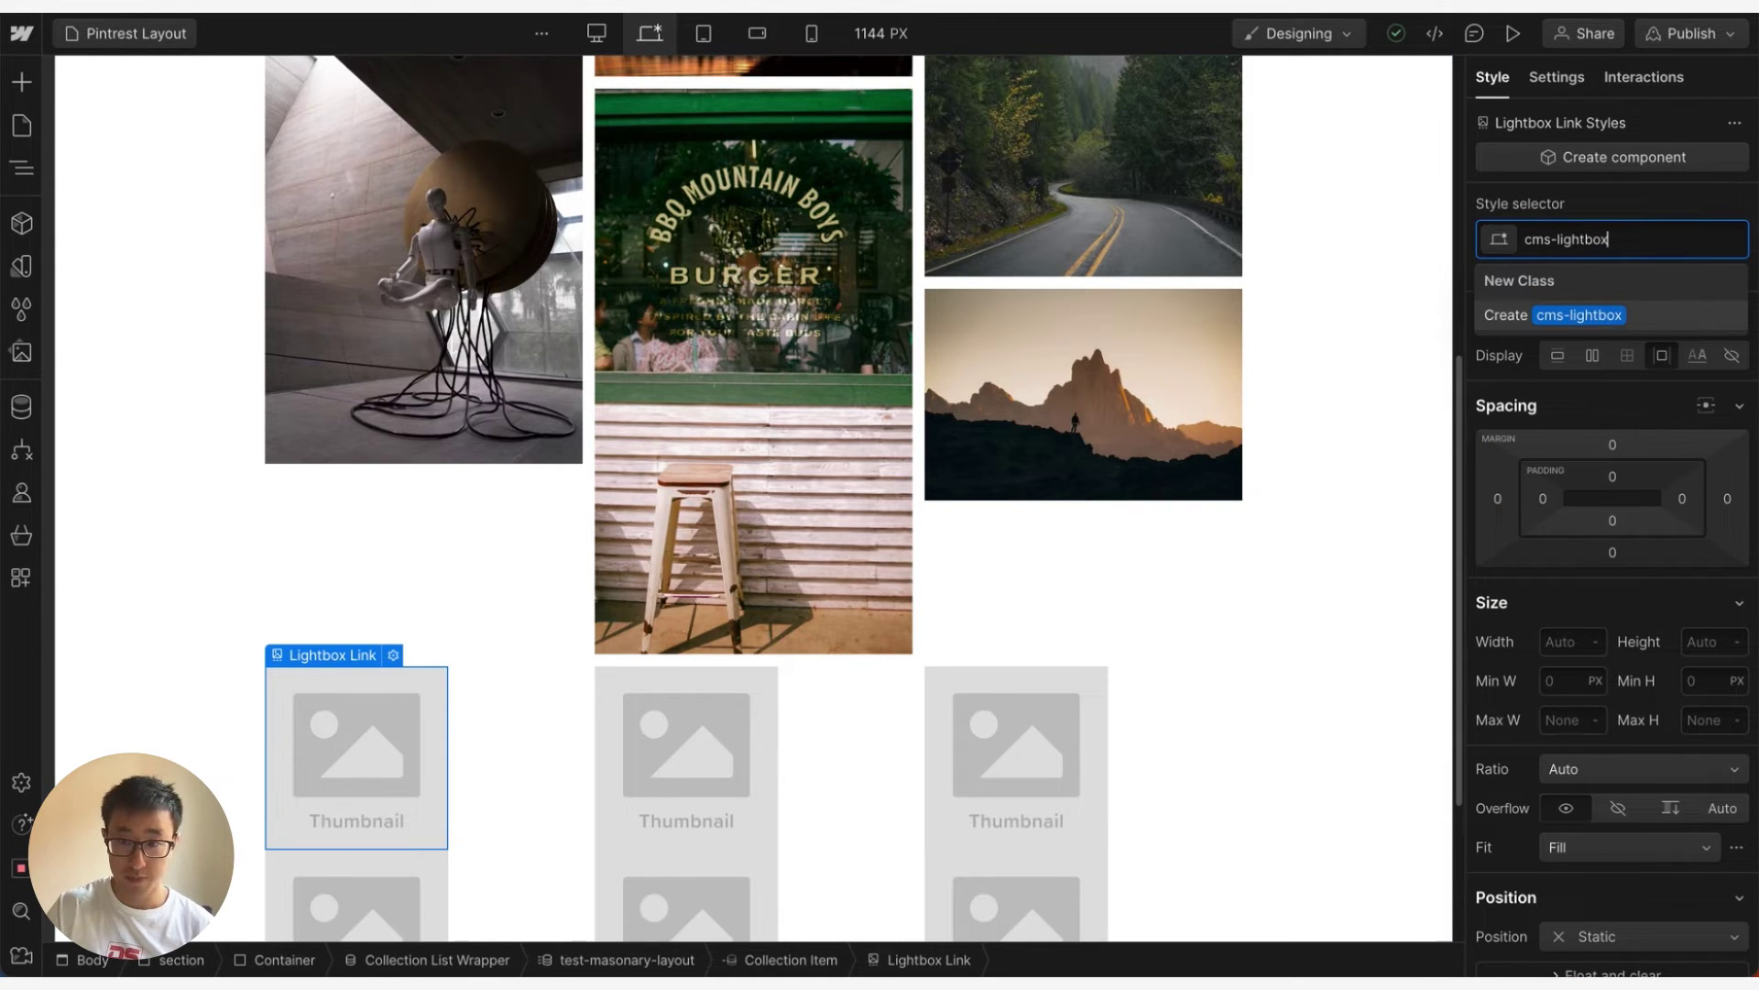
key("Return")
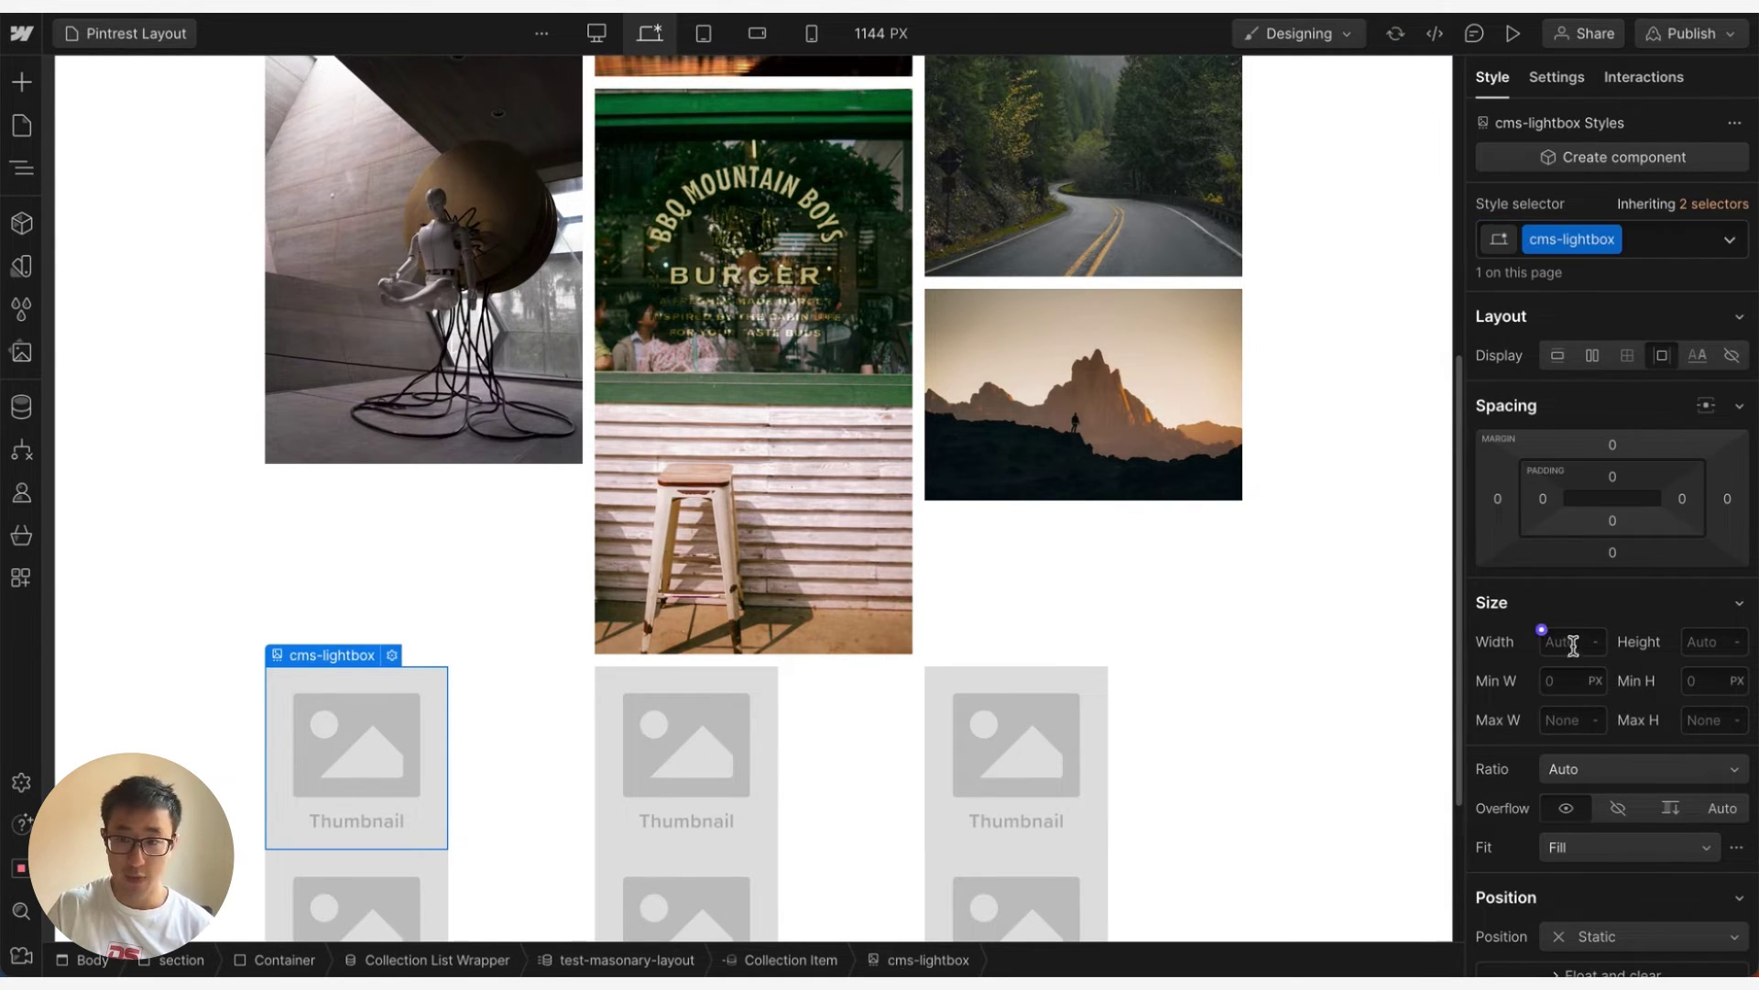
left_click(1571, 641)
type("100%")
key("Return")
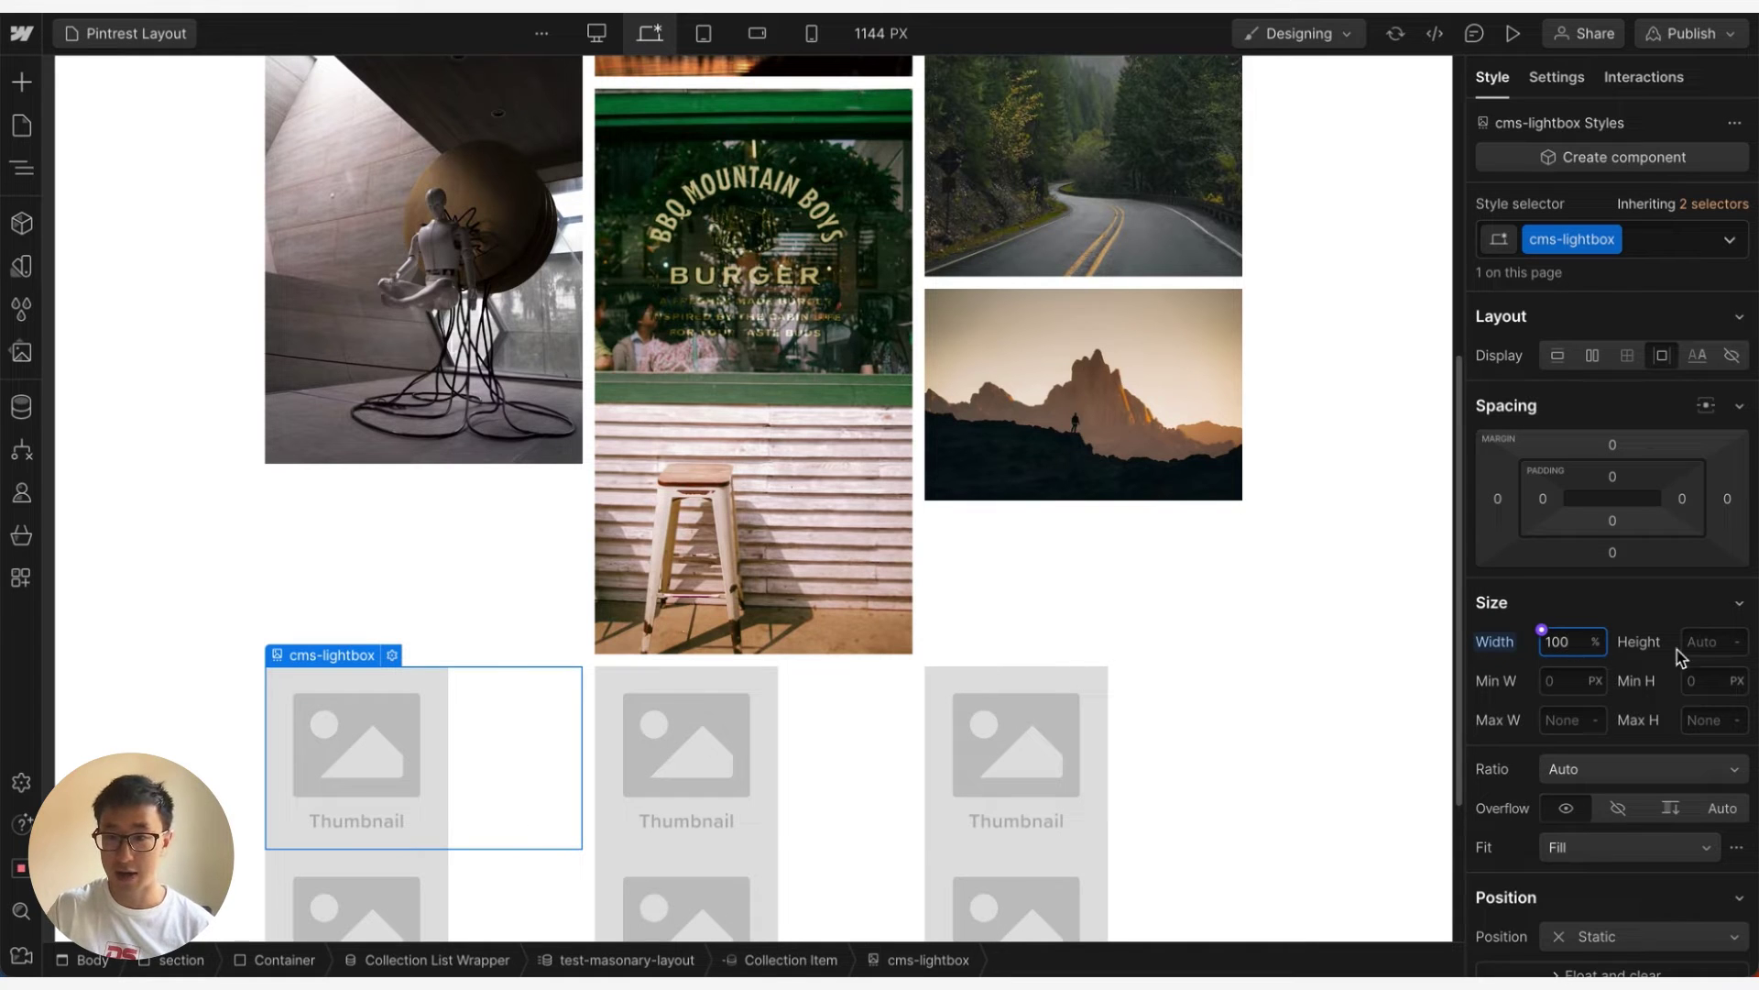
Step: Give the lightbox's thumbnail image the class lightbox-img-thumb with 100% width
left_click(407, 744)
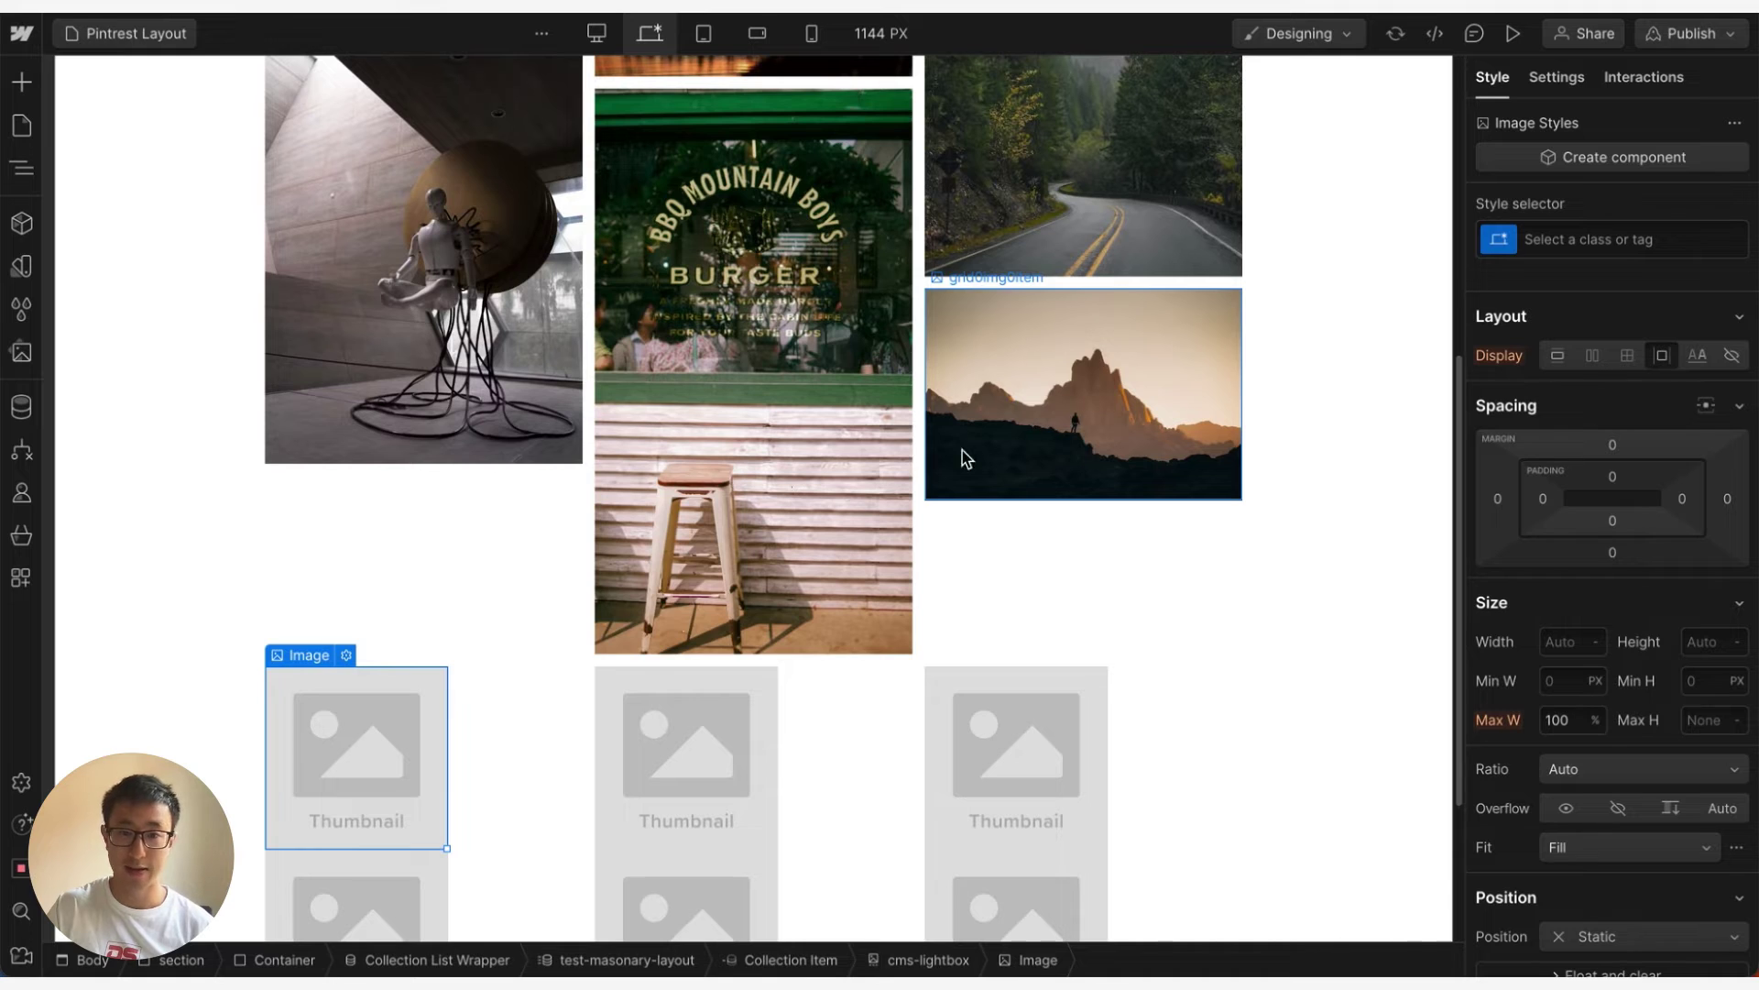
left_click(838, 479)
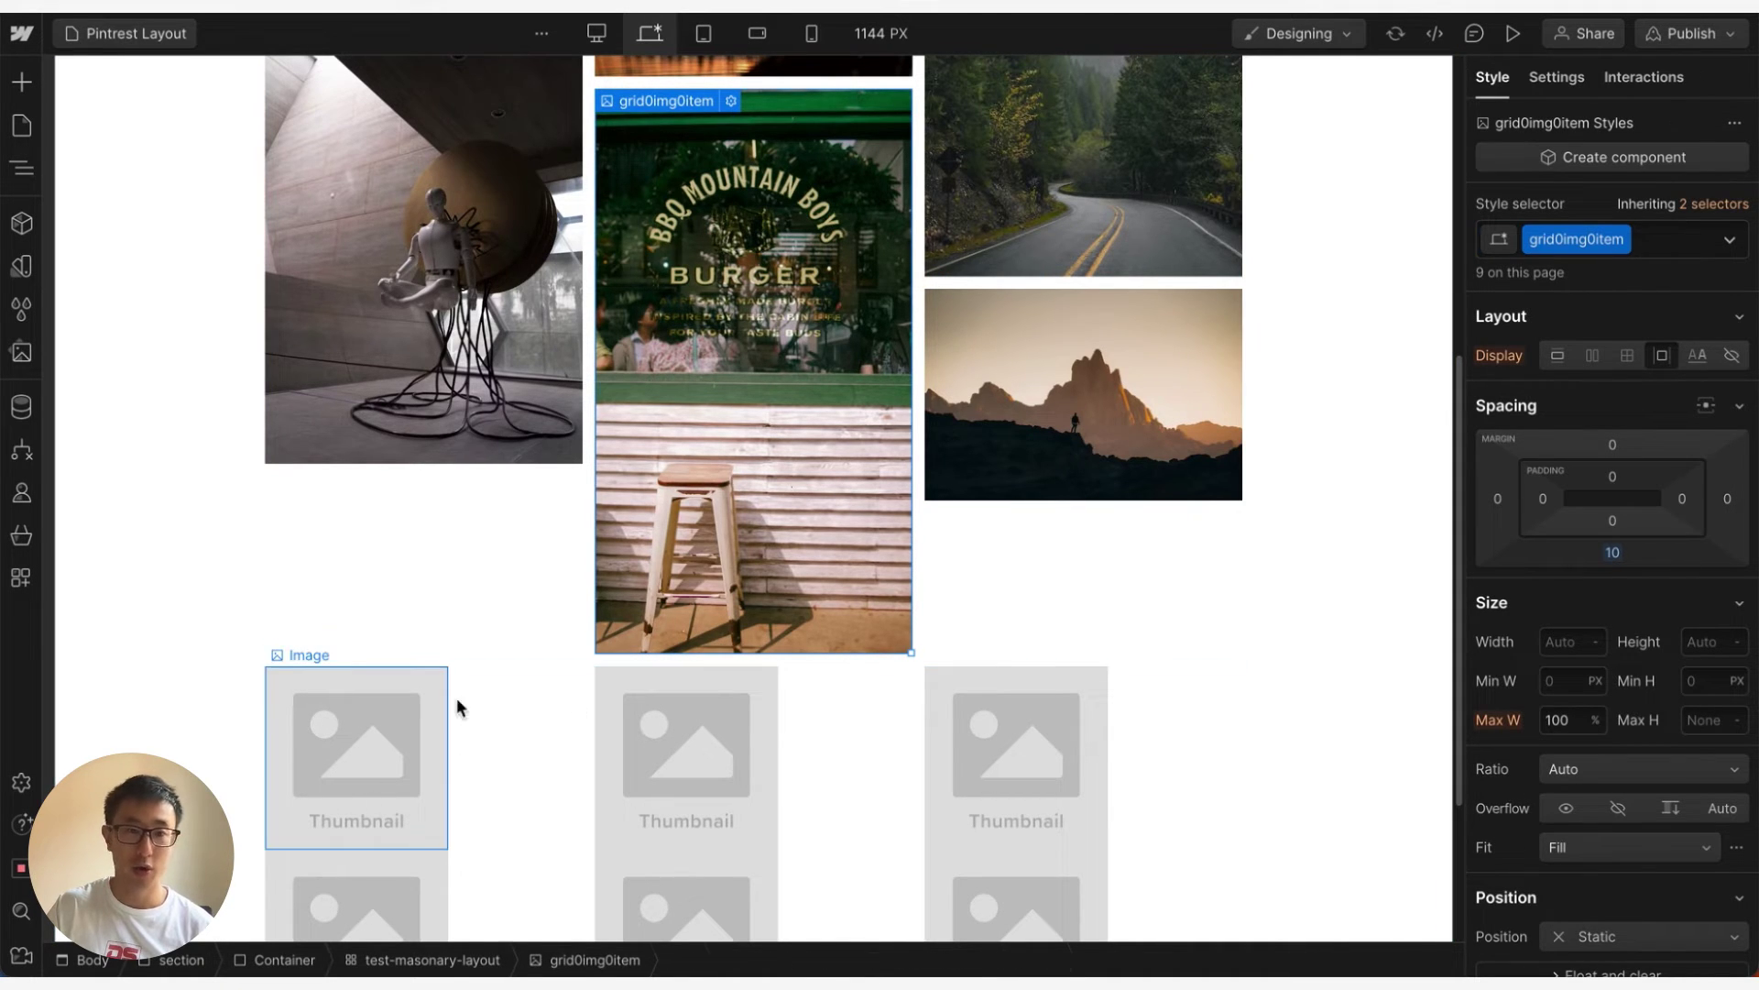
left_click(360, 786)
left_click(1657, 233)
type("lightbox")
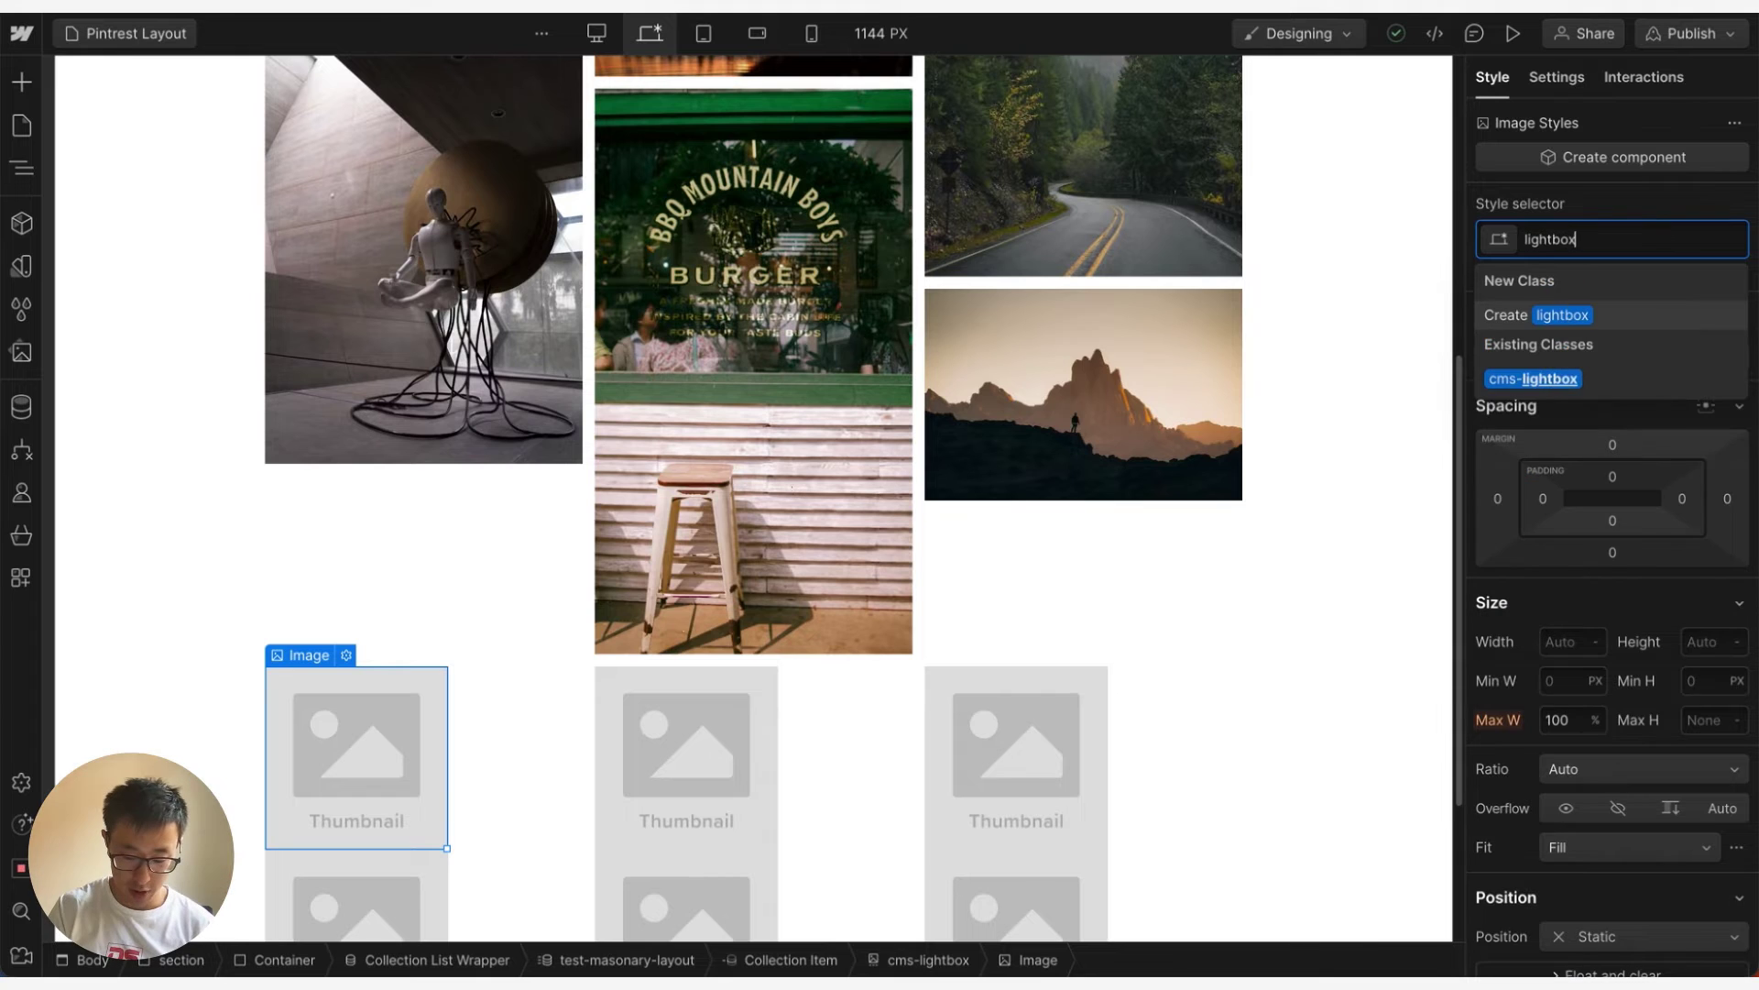
type("-img-thumb")
key("Return")
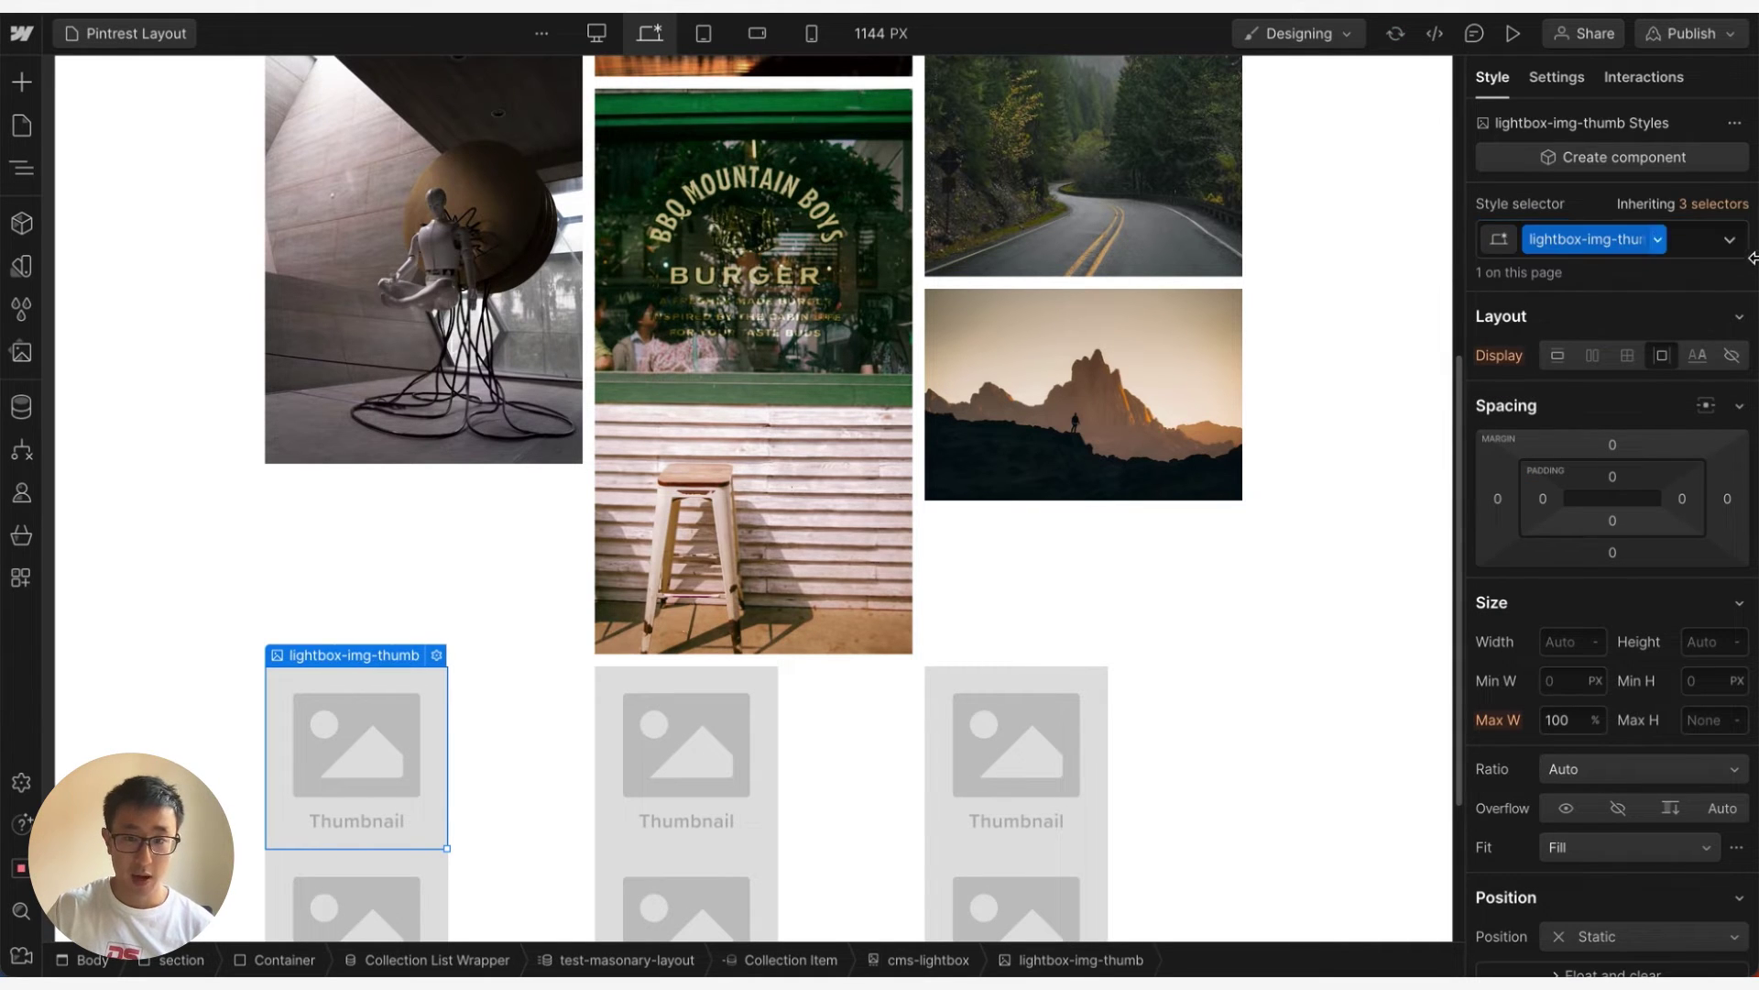
left_click(1564, 638)
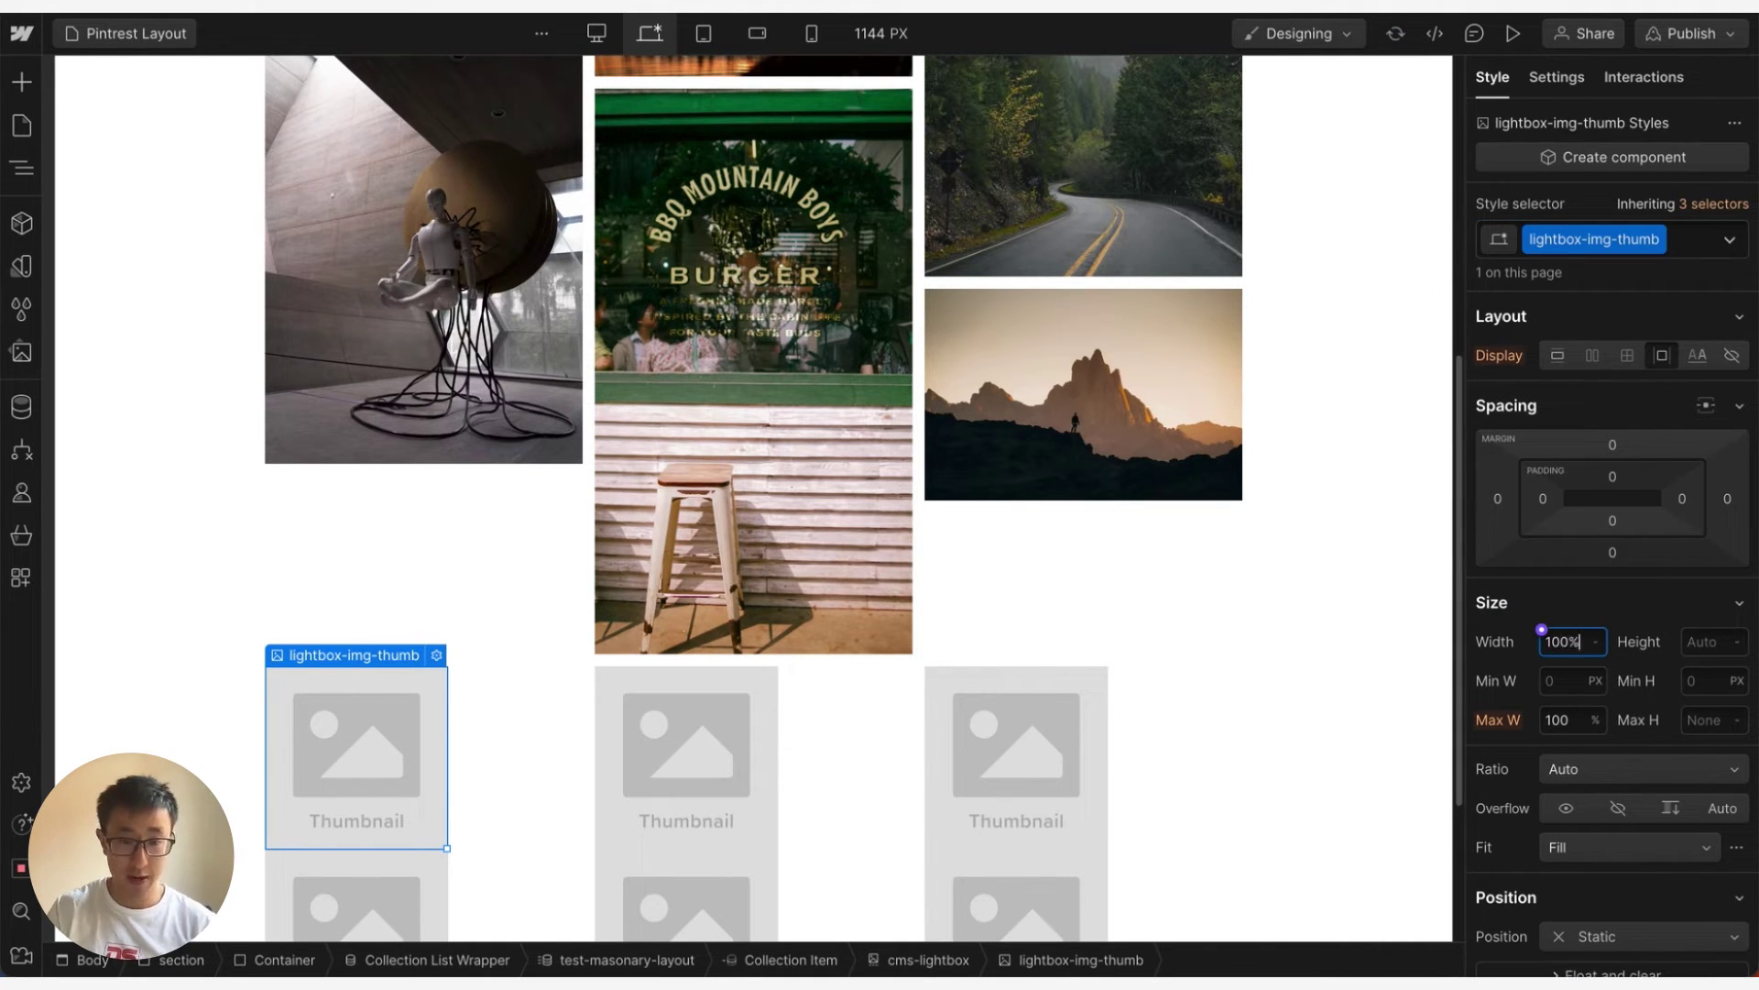
type("100%")
key("Return")
scroll(911, 581, "down", 4)
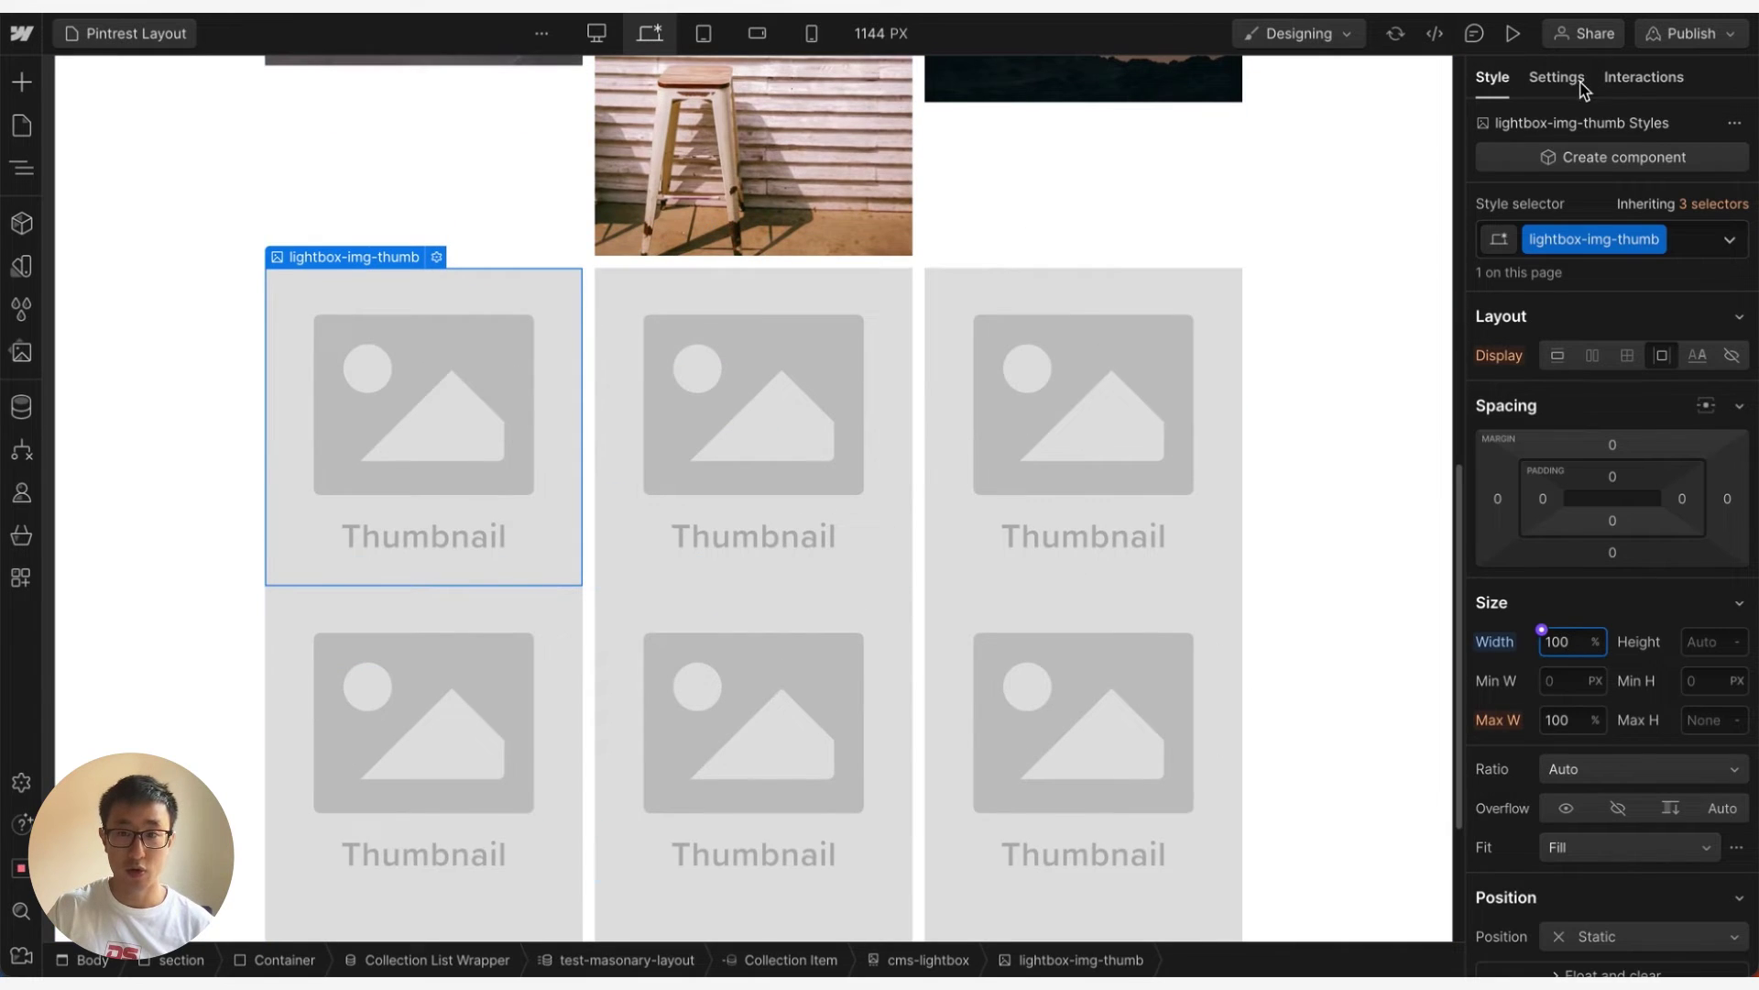
Step: Bind the thumbnail image to the Pintrest Layouts collection's image field
left_click(435, 258)
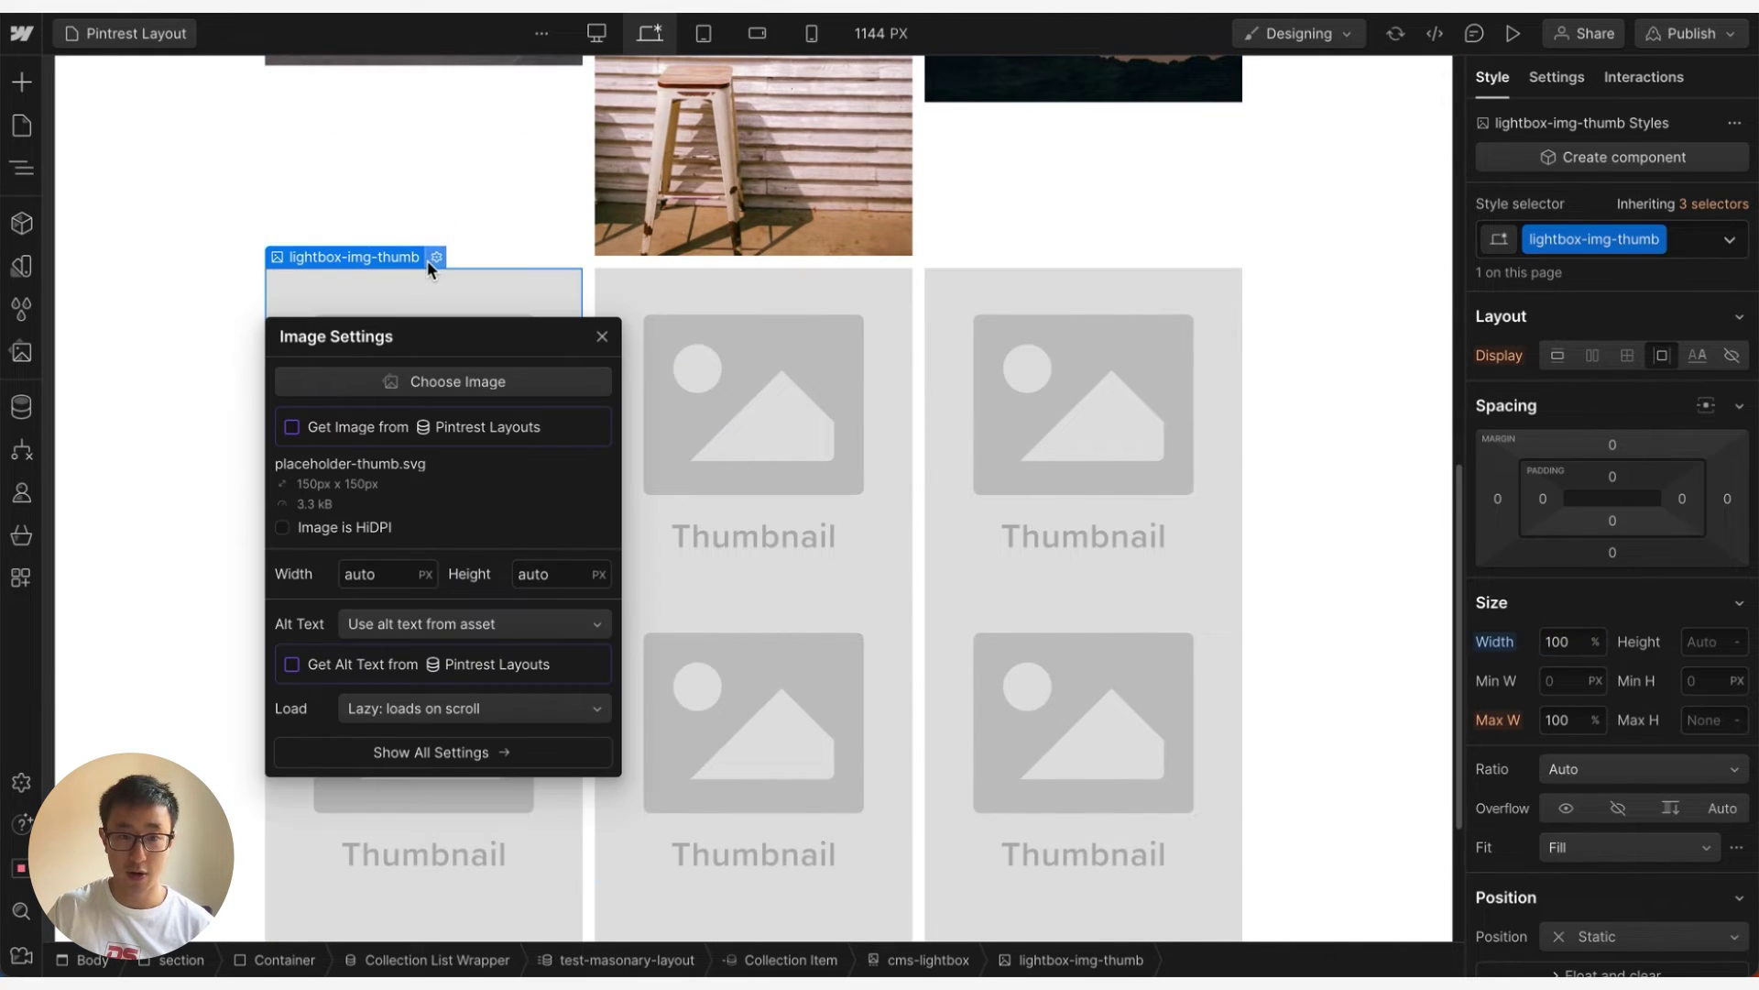
left_click(332, 427)
left_click(376, 455)
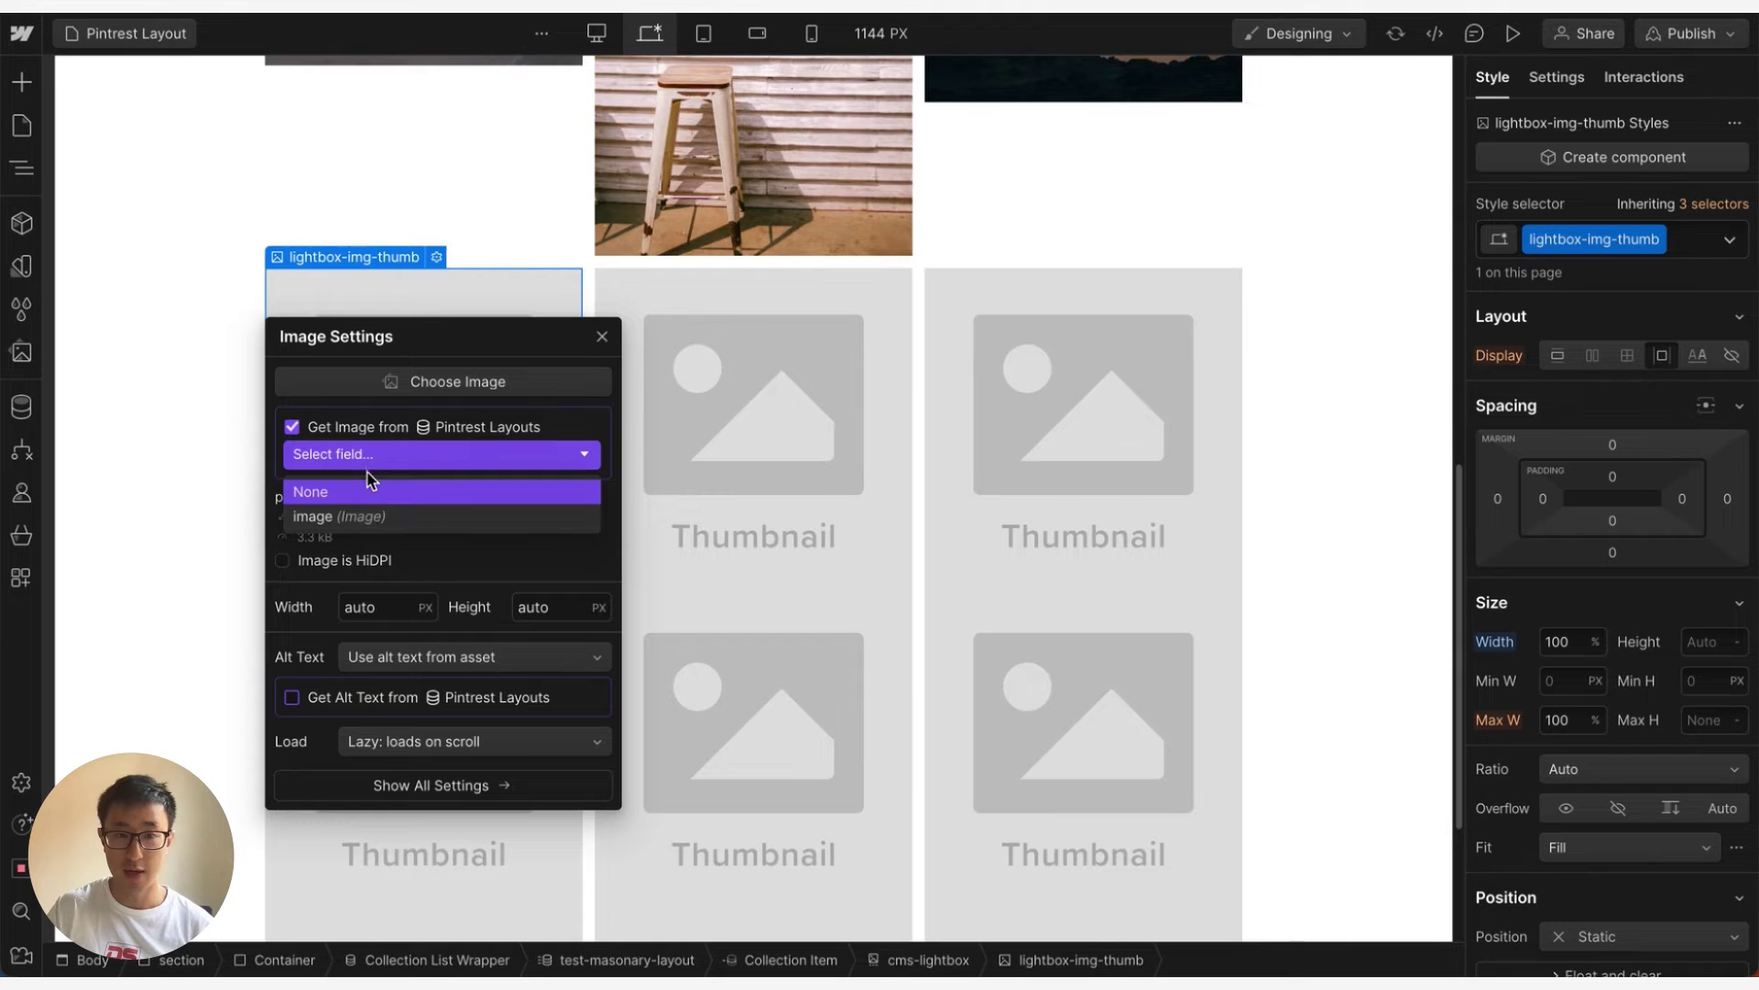
left_click(375, 517)
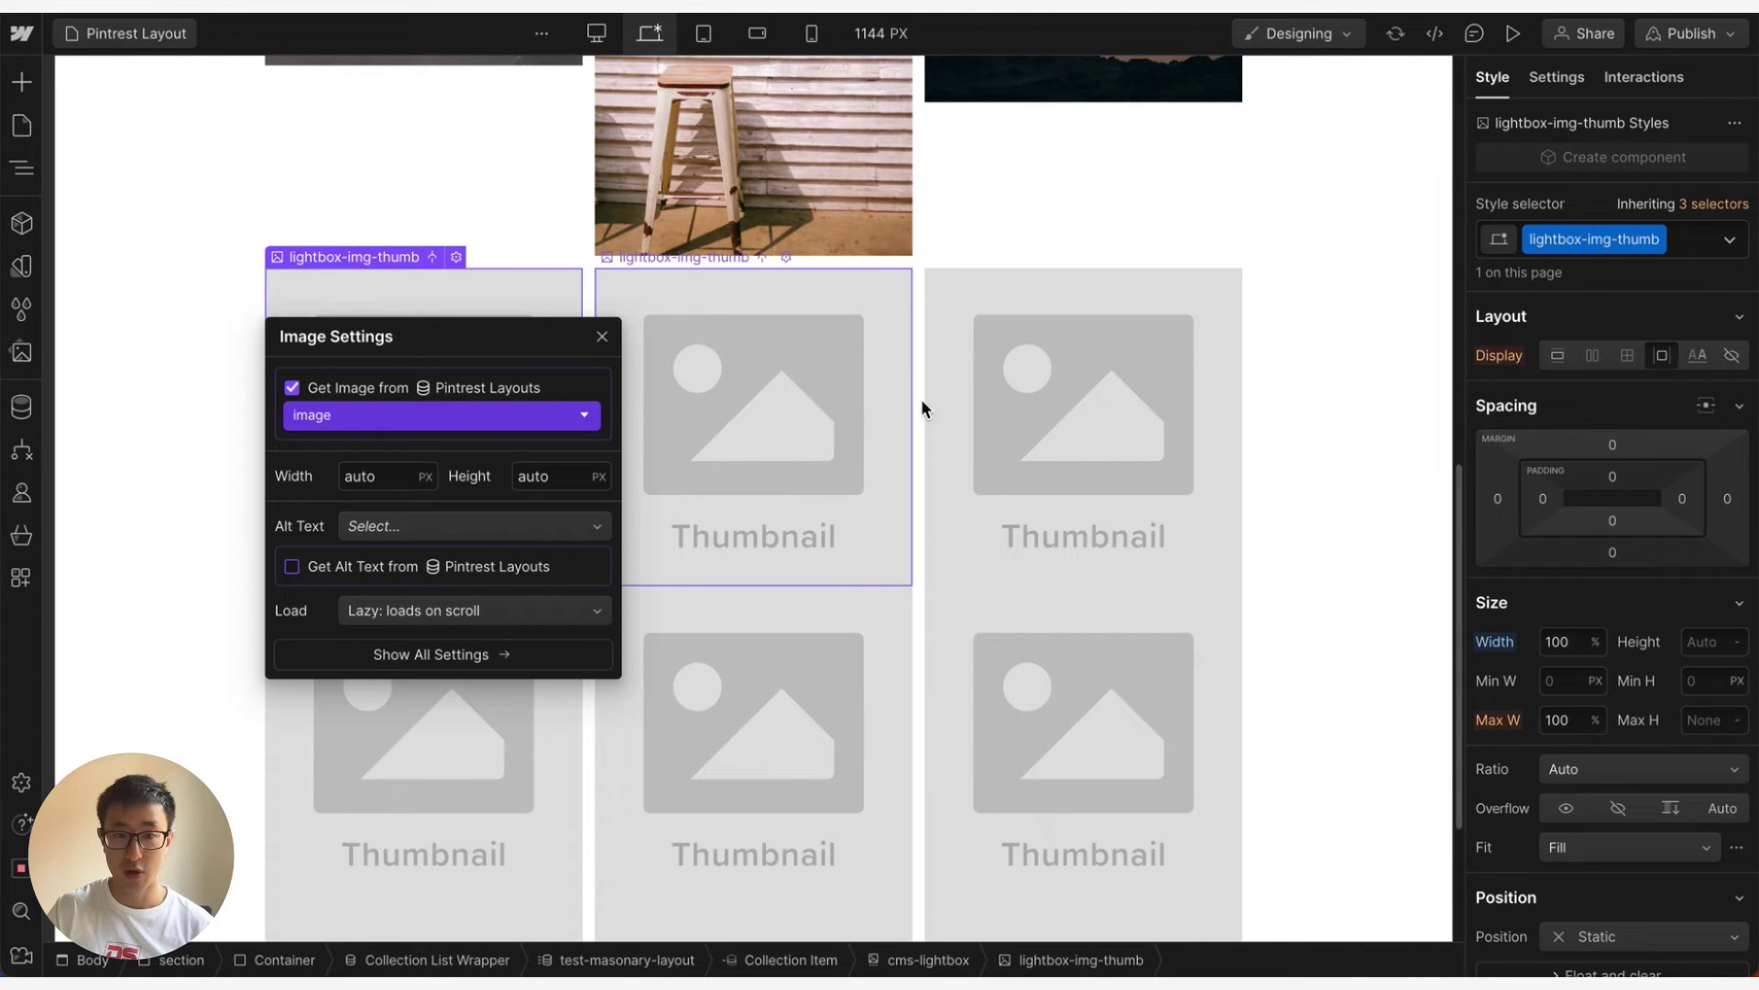
left_click(1179, 229)
left_click(427, 380)
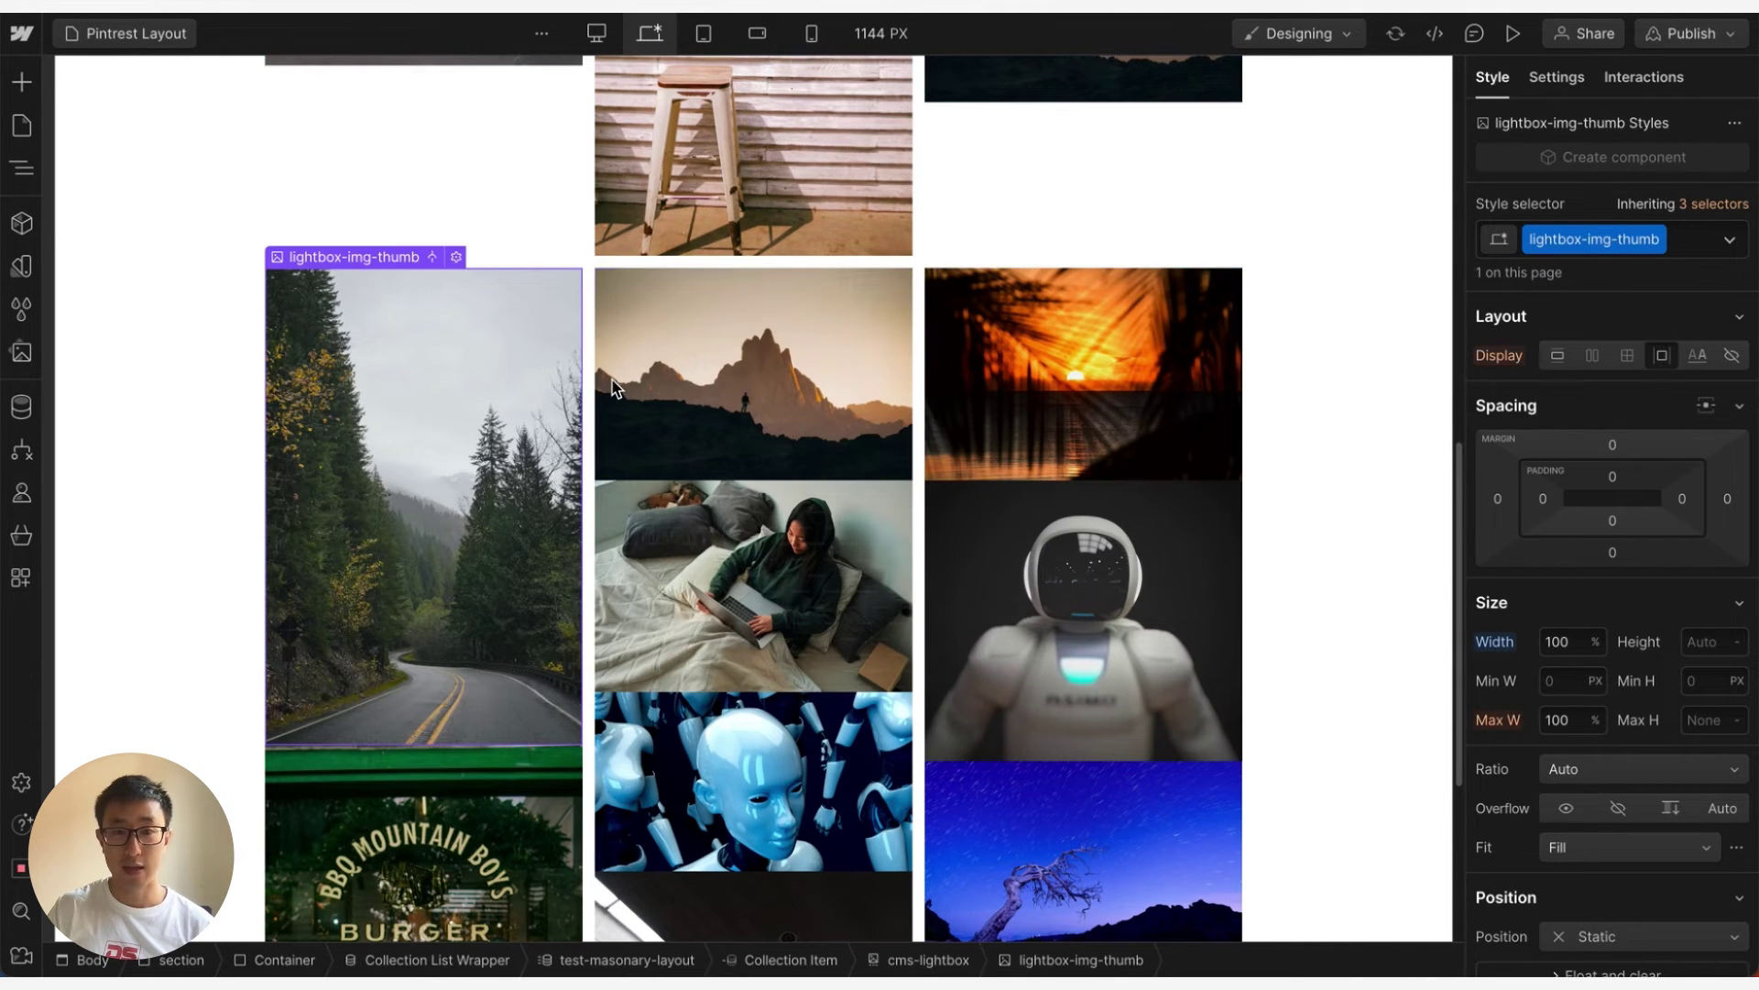
Step: Set a 10 px bottom margin on the lightbox-img-thumb thumbnails and check the gaps
left_click(1614, 552)
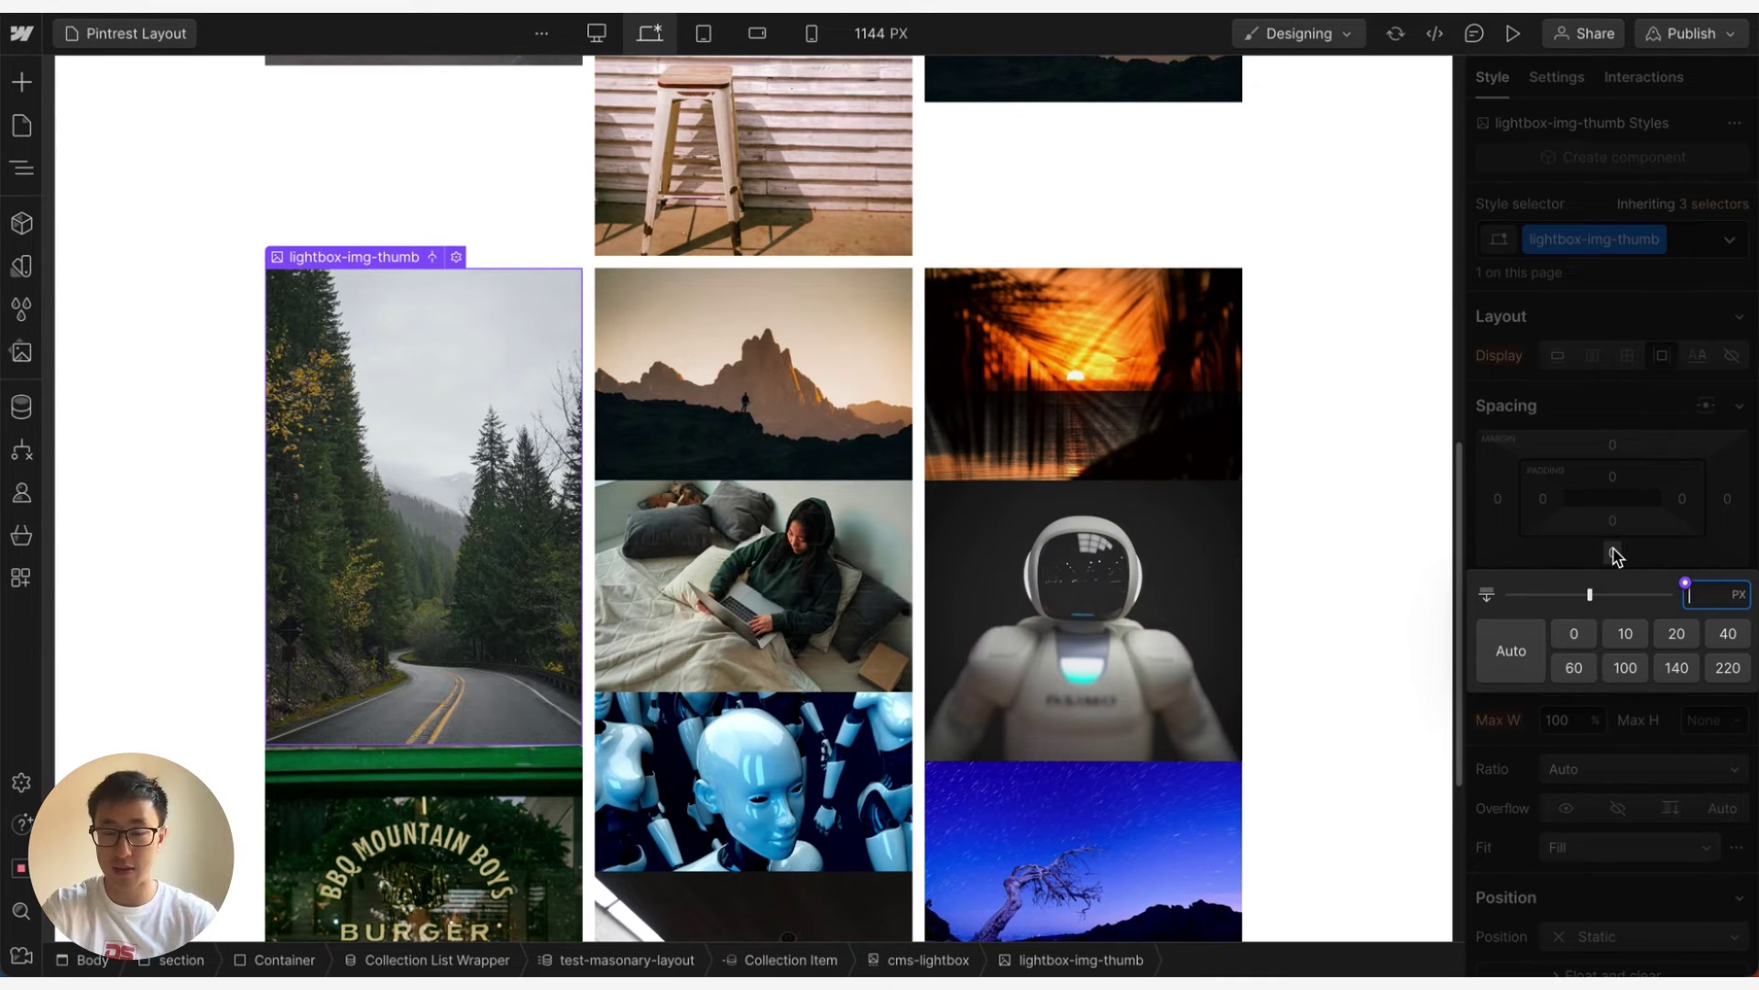
left_click(1394, 541)
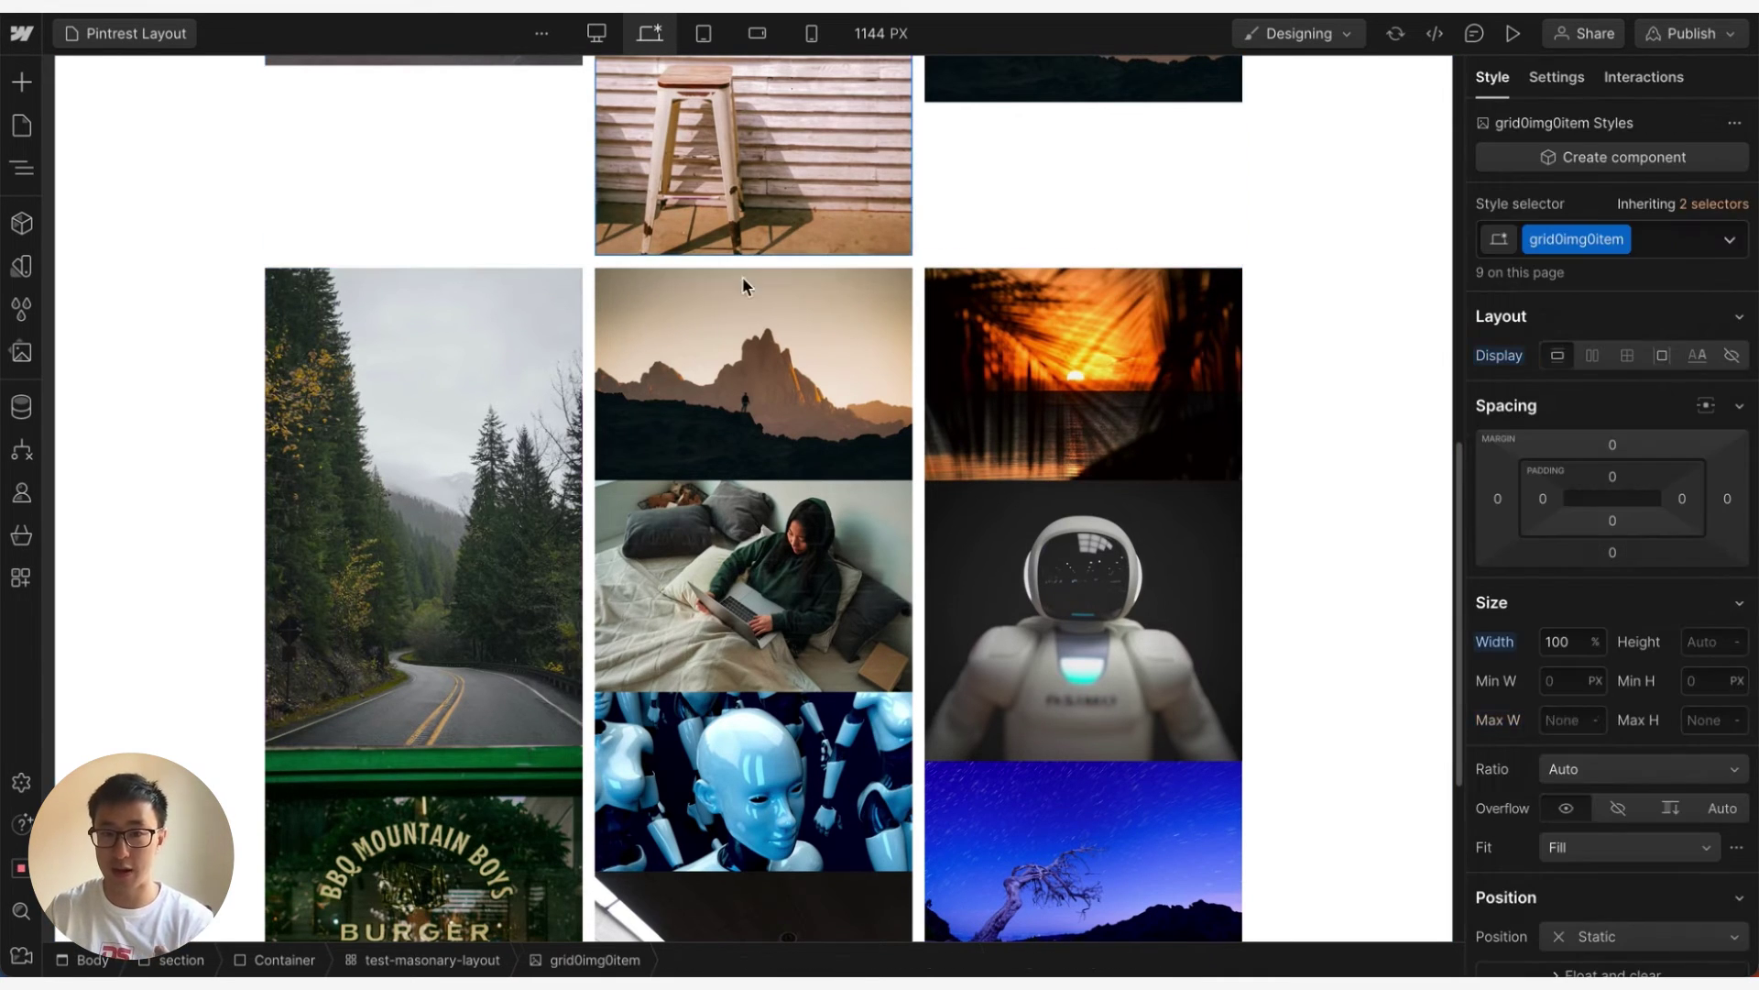
left_click(546, 435)
left_click(1613, 552)
left_click(1693, 596)
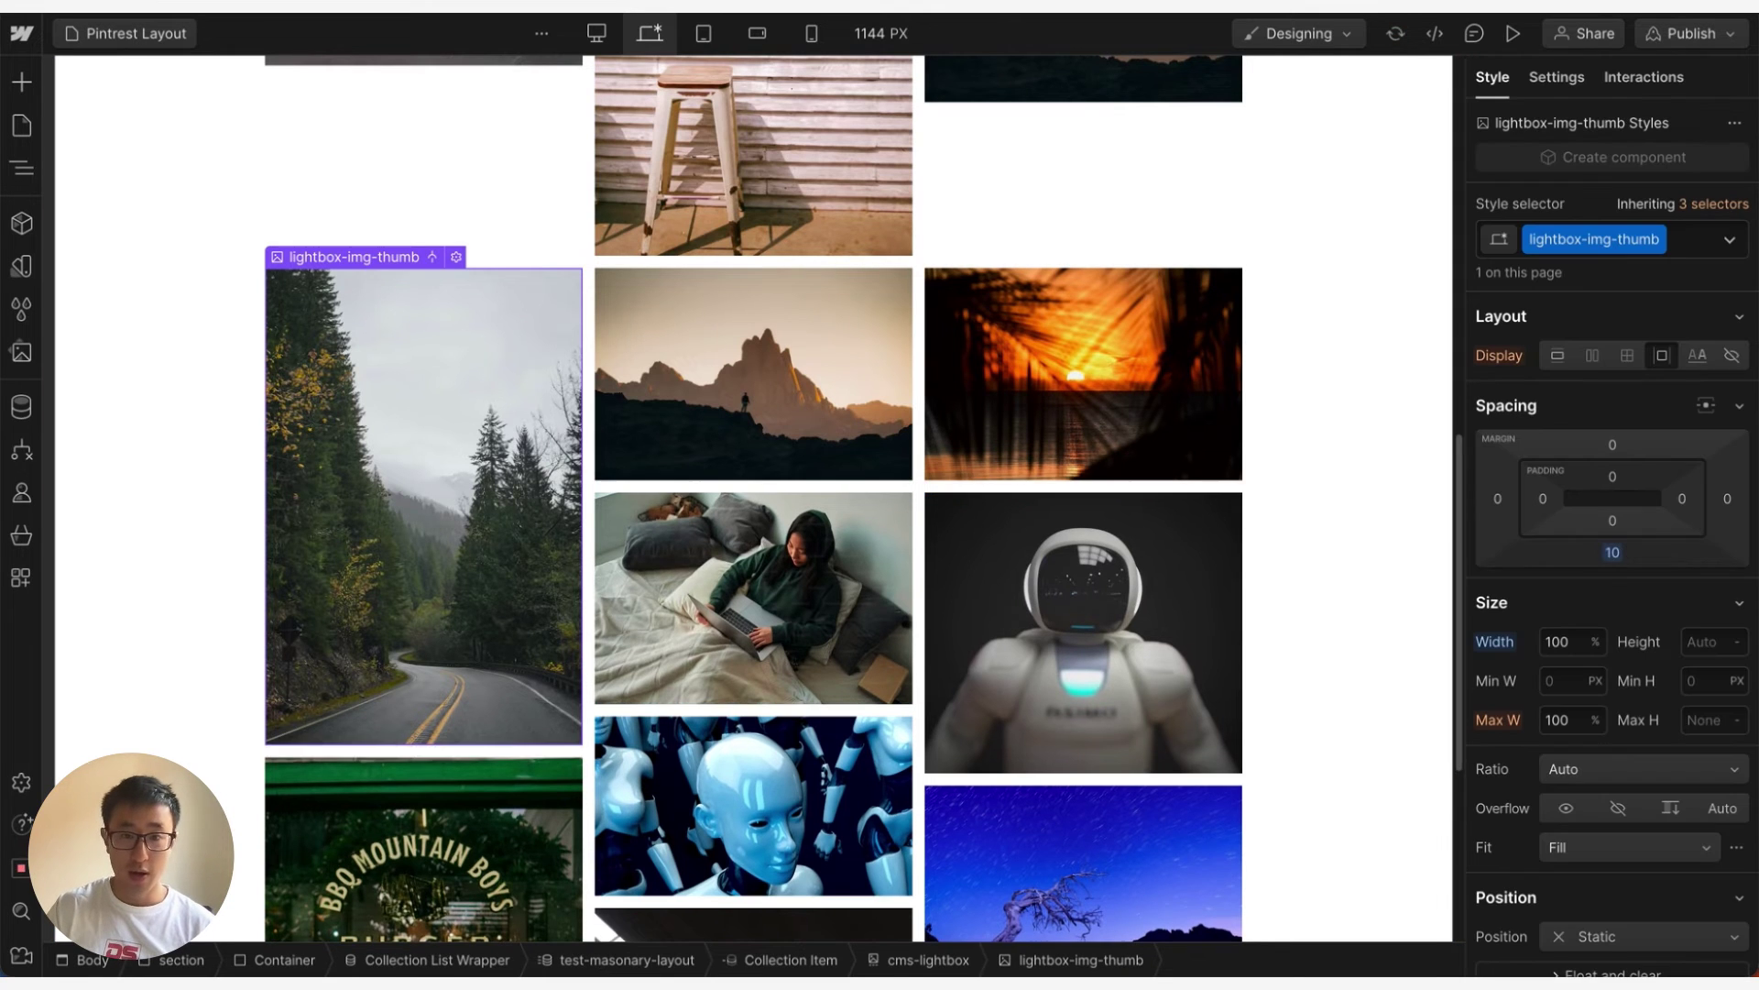
scroll(1050, 444, "down", 1)
left_click(1301, 446)
scroll(1301, 446, "down", 1)
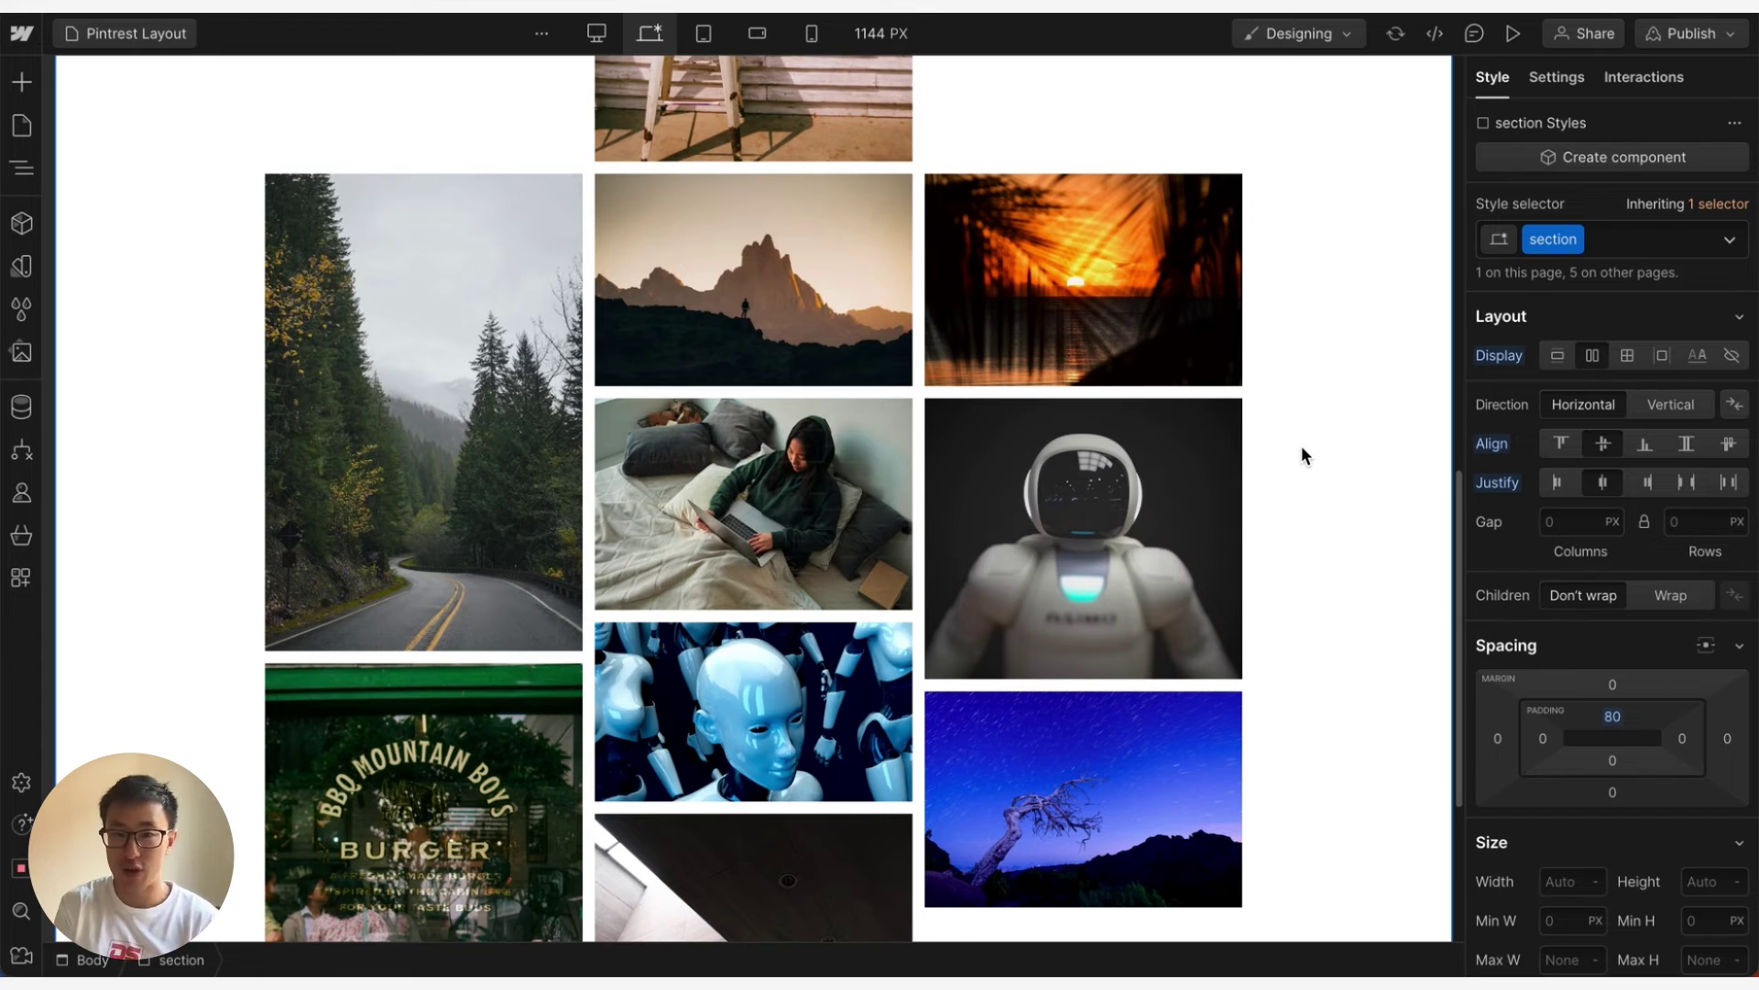
left_click(343, 380)
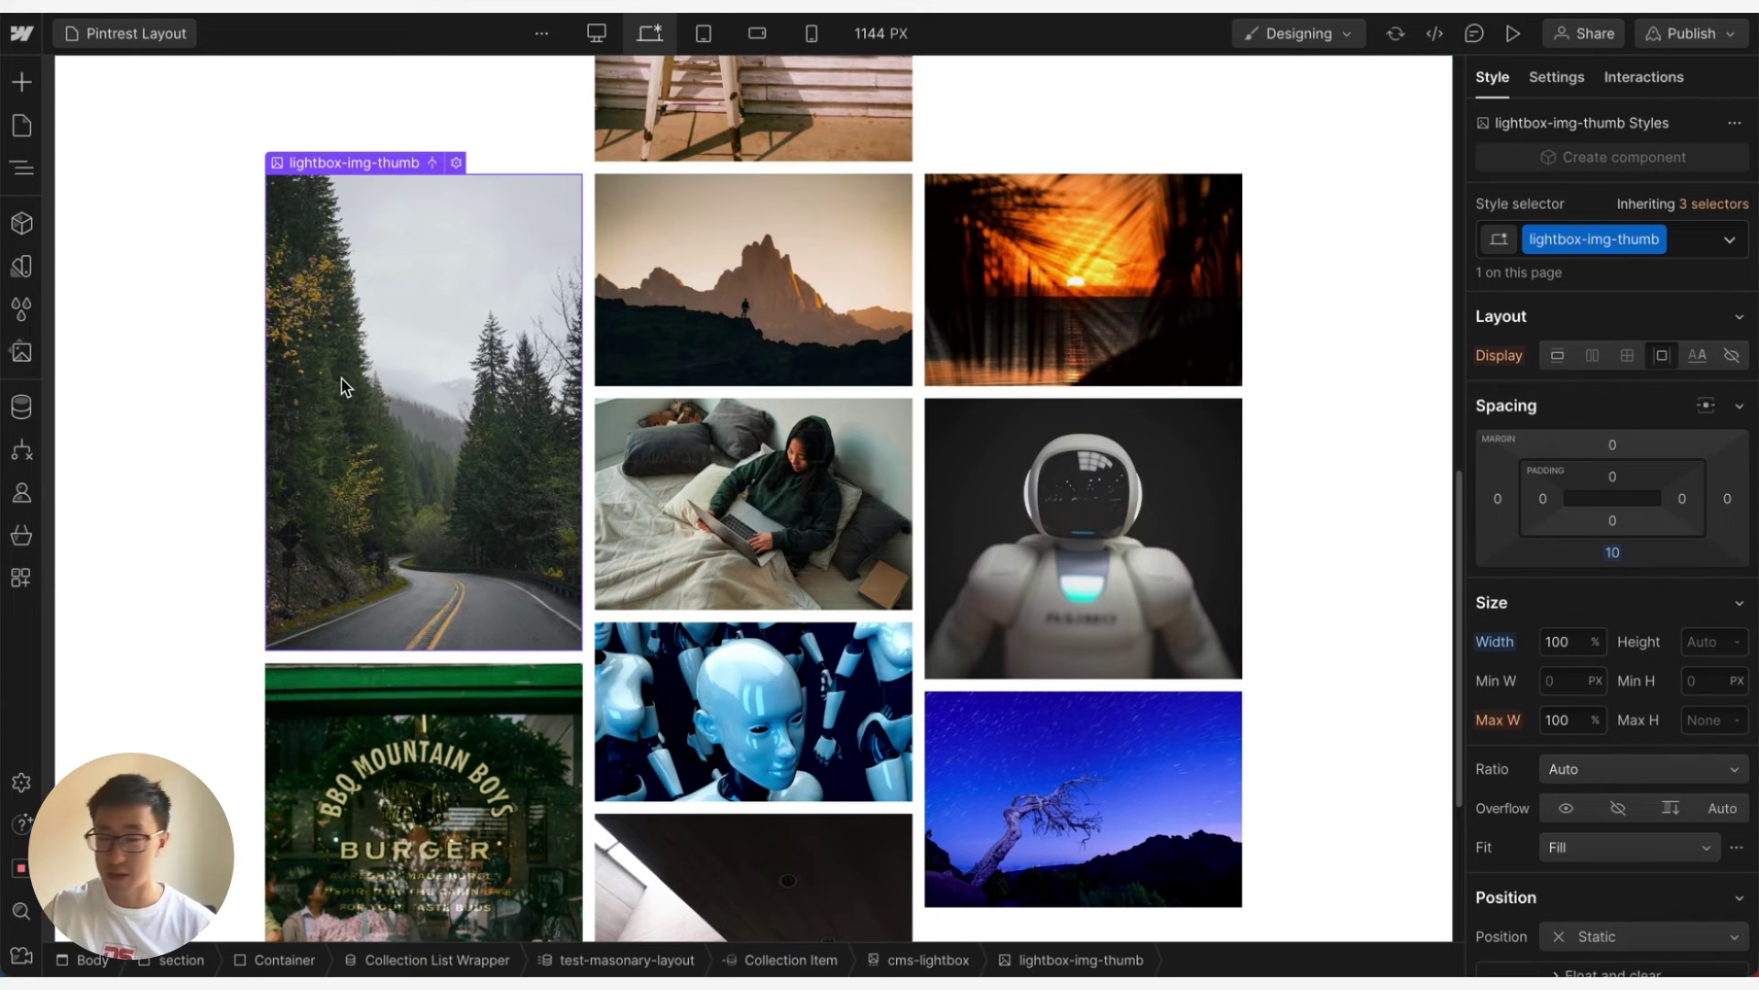
Step: After a quick preview, bind the link's Lightbox Media to the collection's image field
left_click(1510, 44)
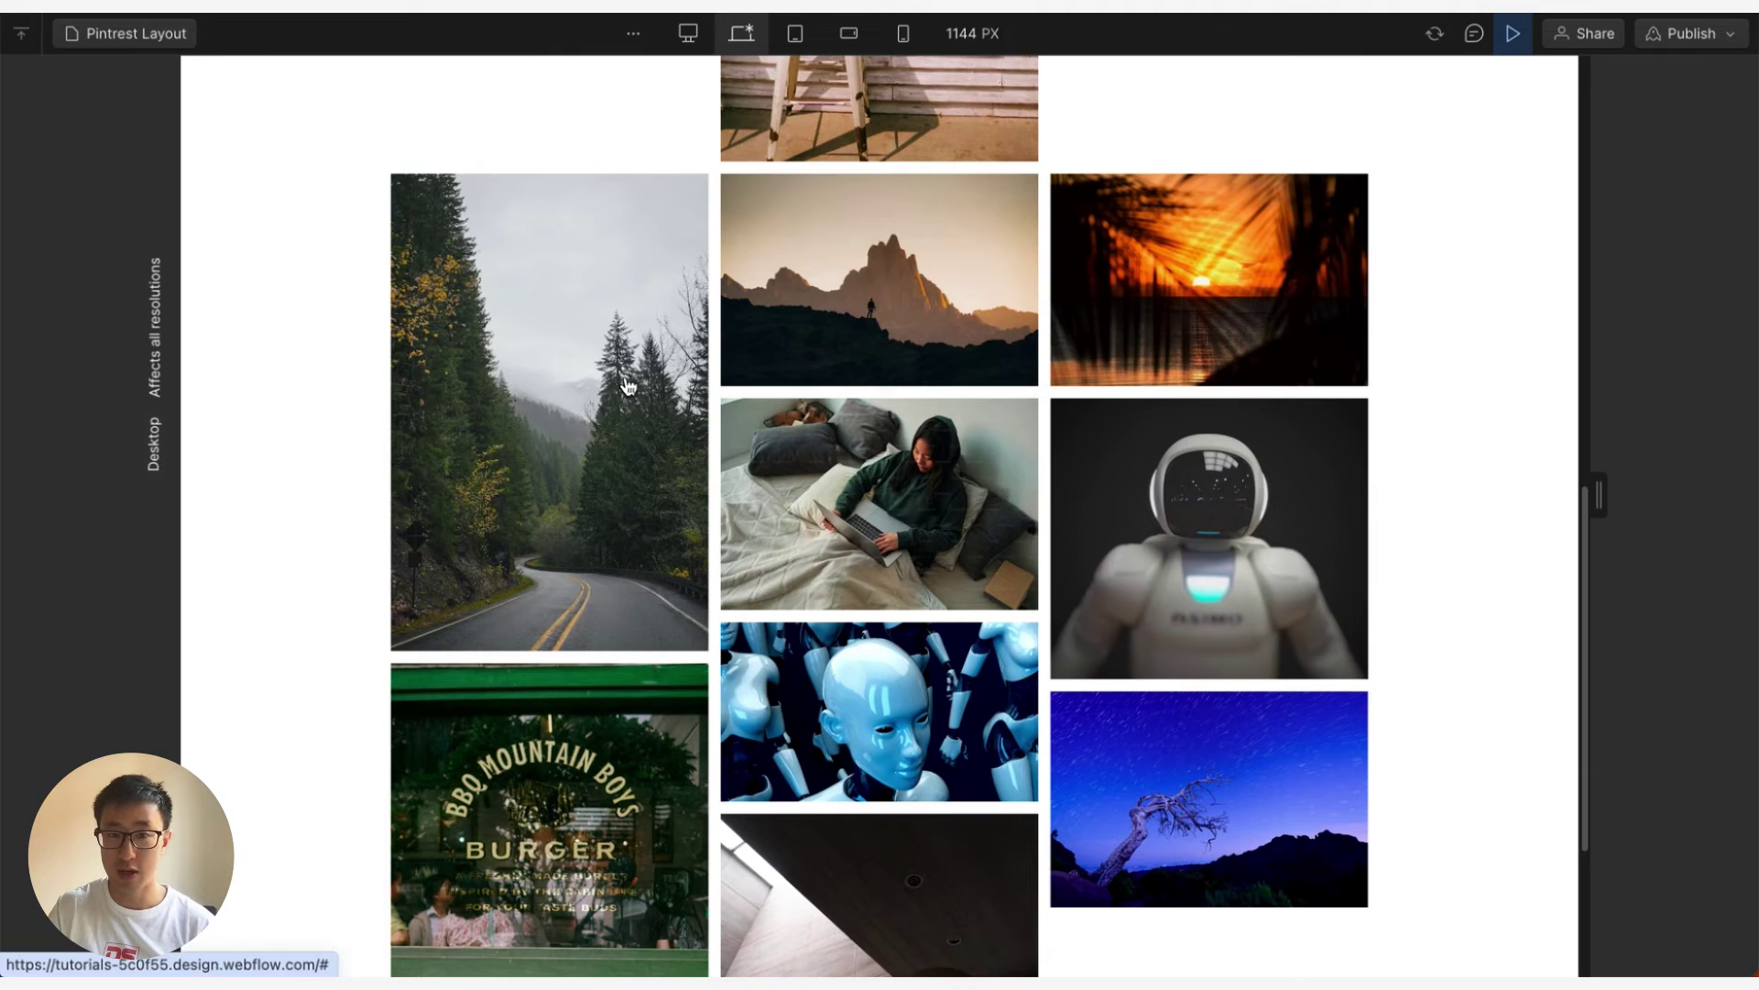
left_click(1514, 35)
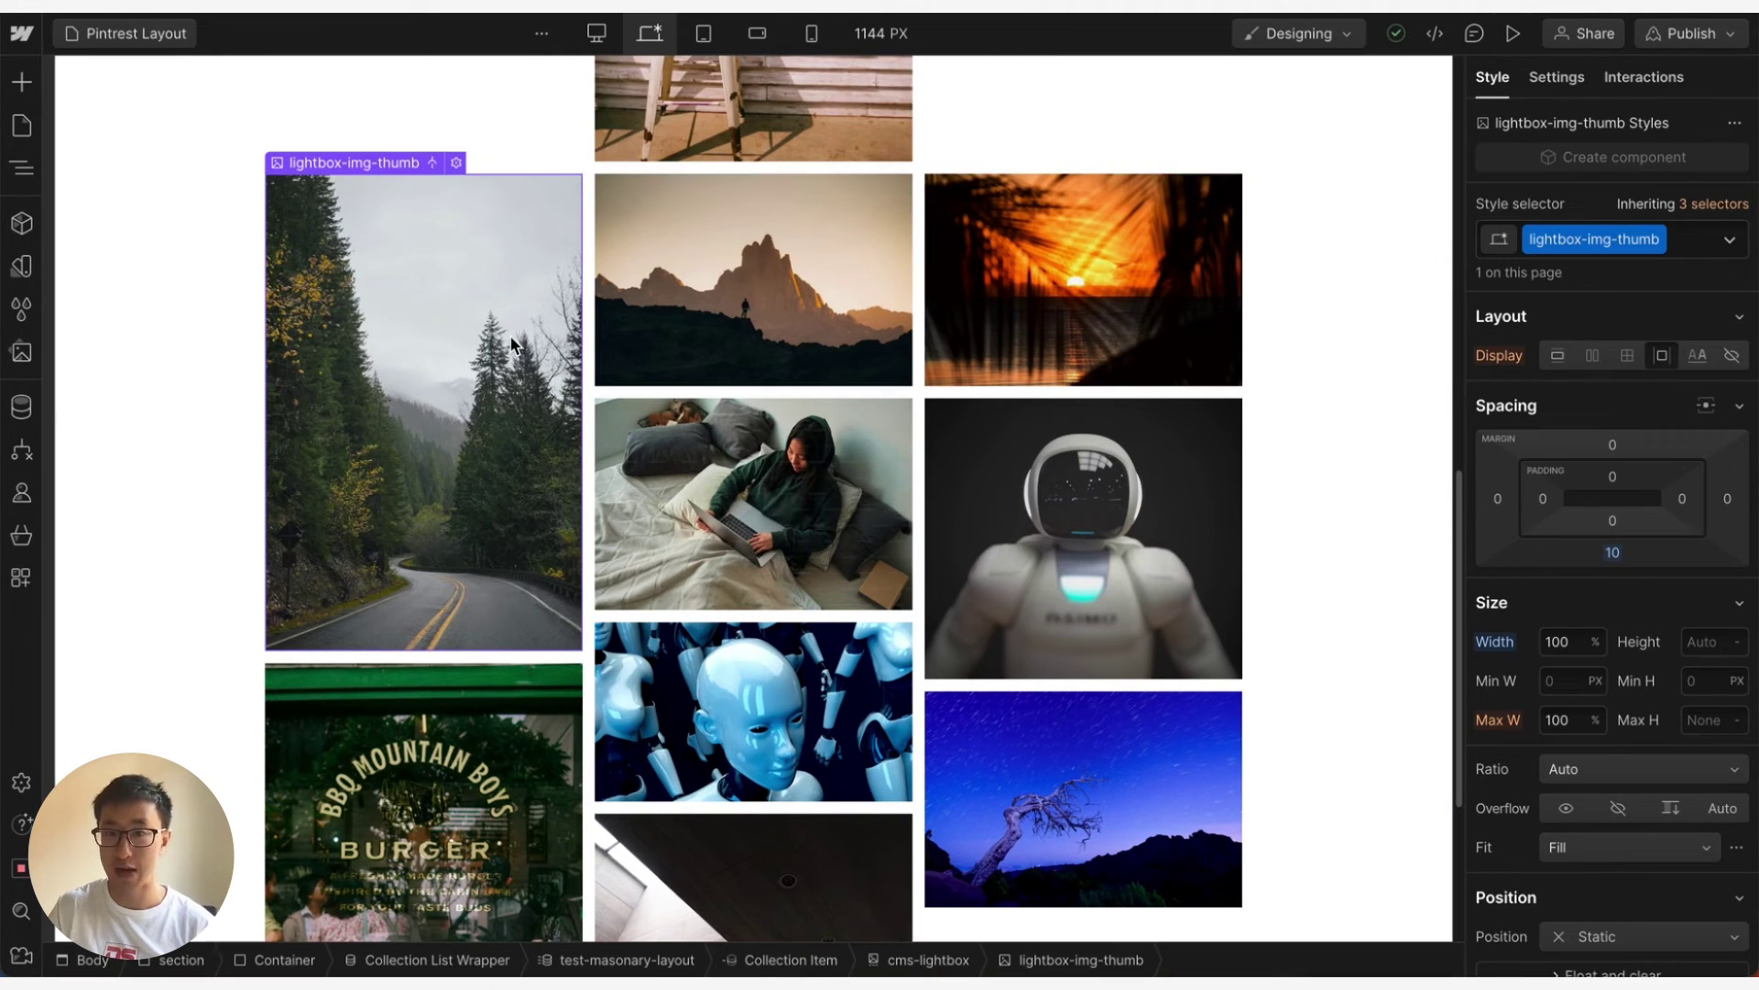
left_click(1561, 81)
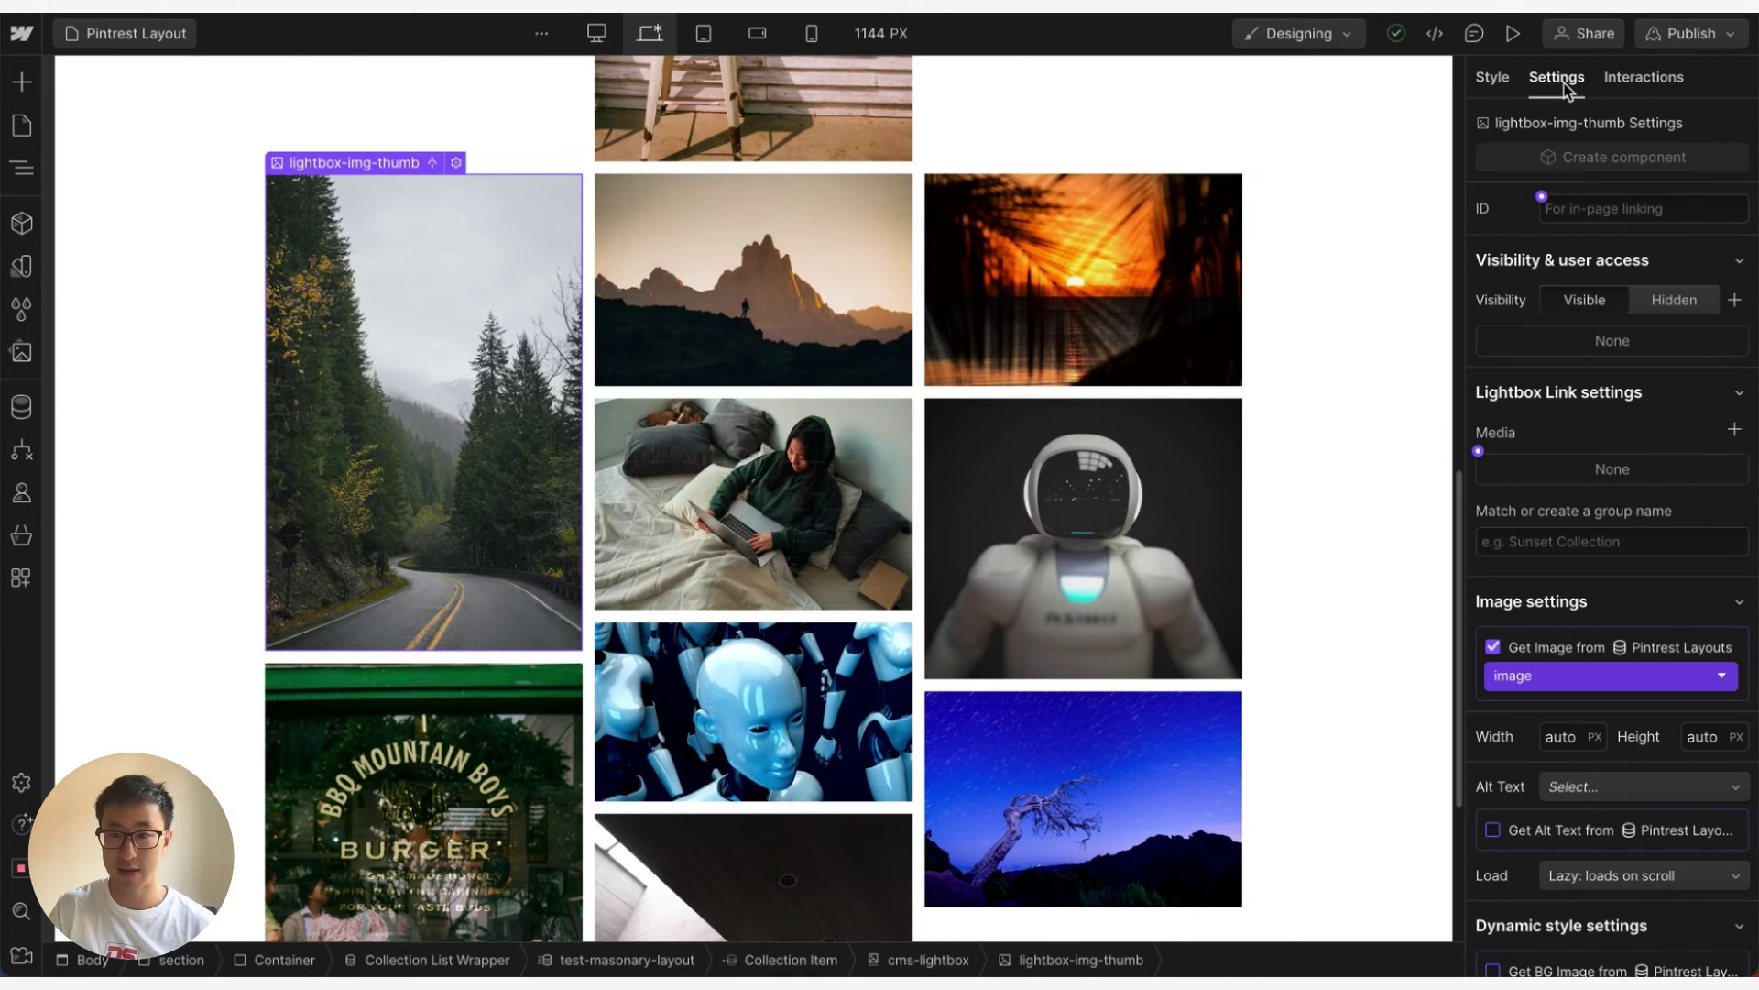
left_click(1479, 452)
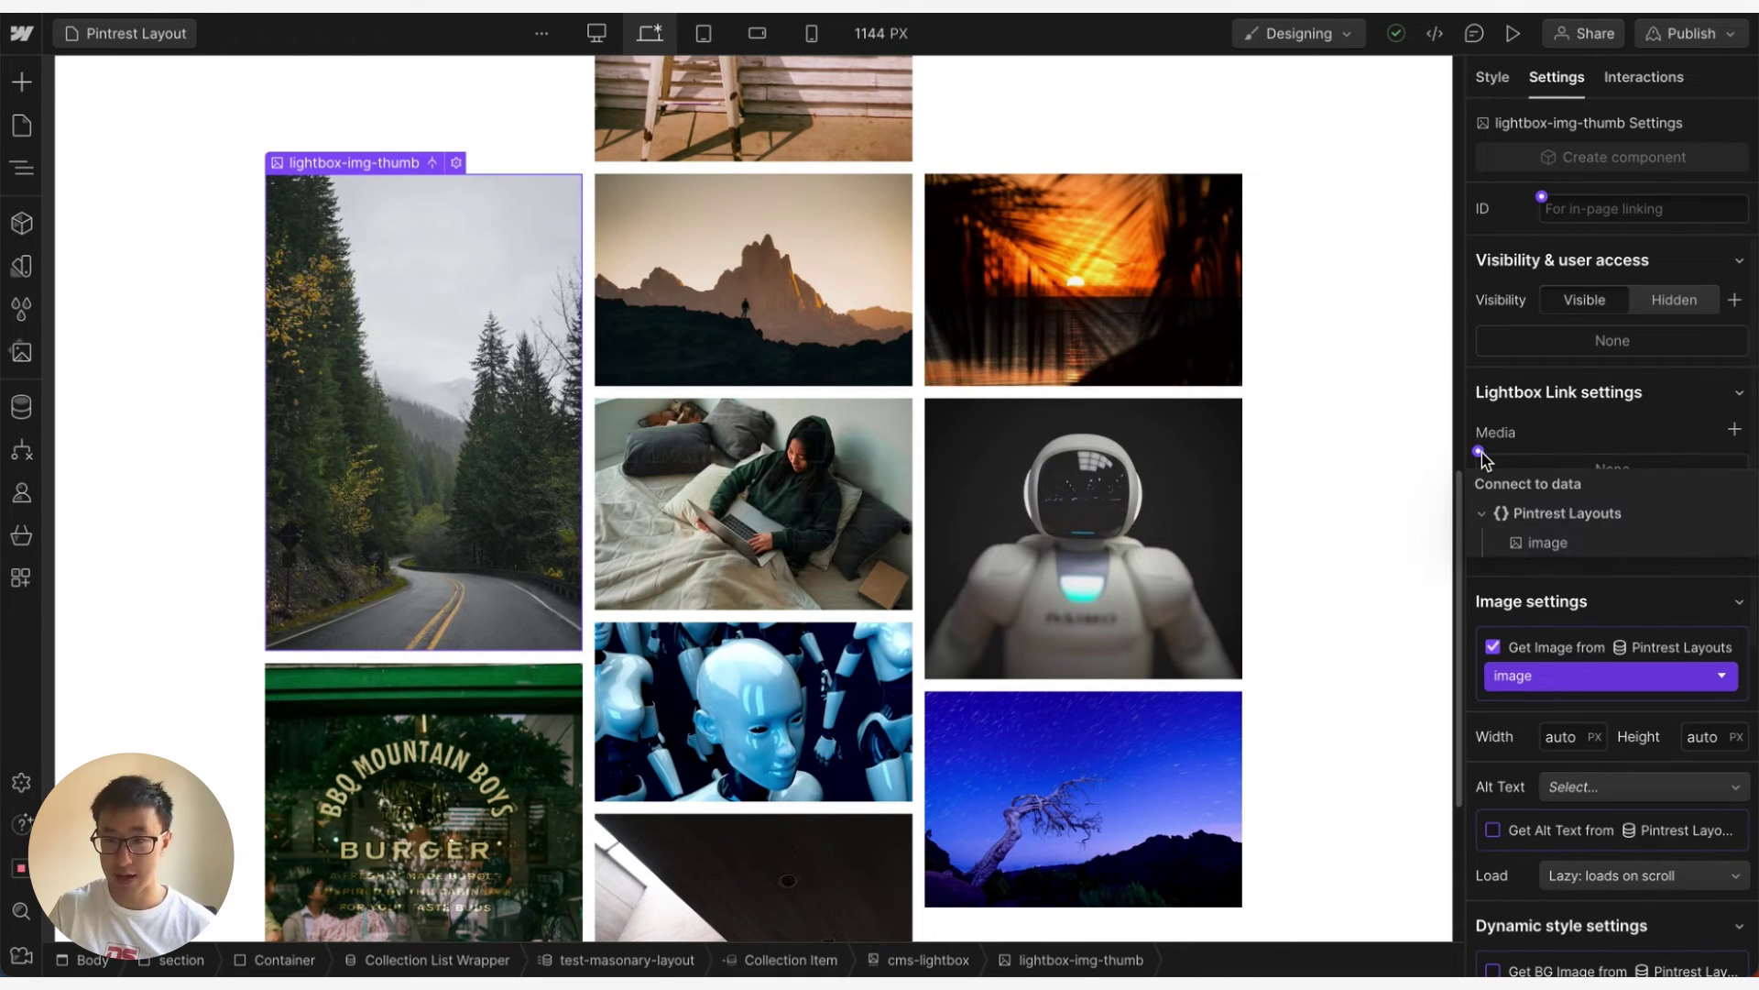
left_click(1559, 544)
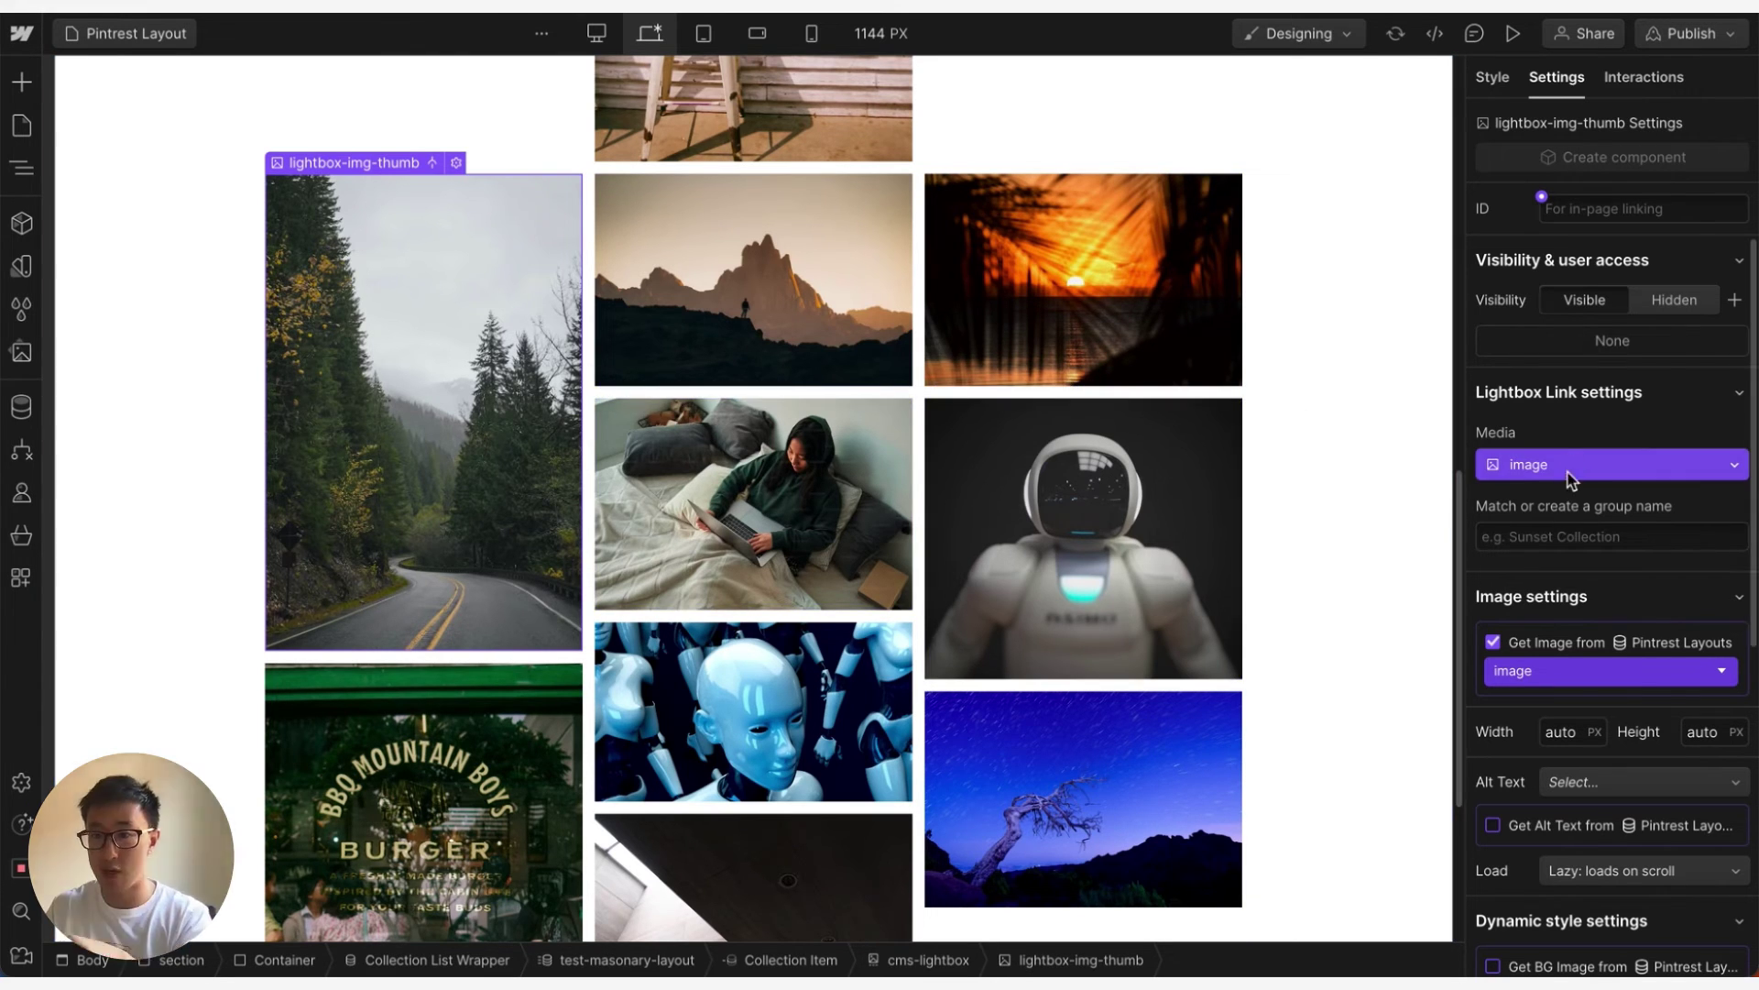
left_click(1513, 35)
left_click(1222, 545)
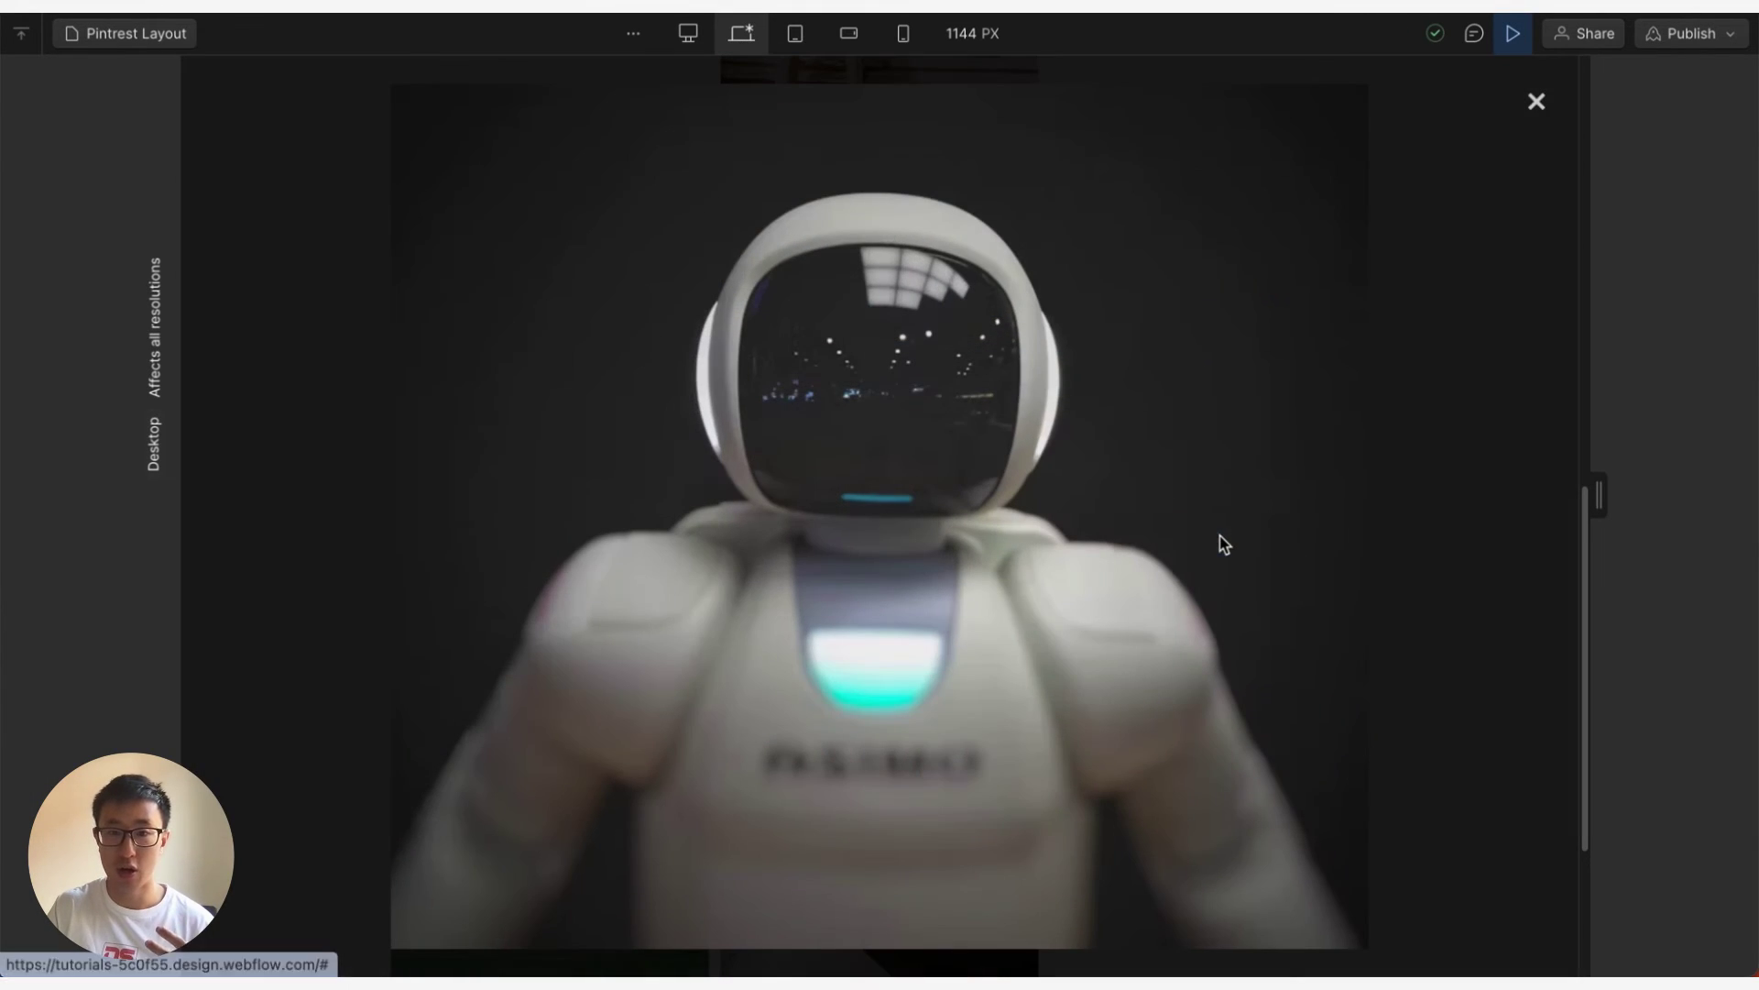
left_click(1536, 99)
left_click(863, 328)
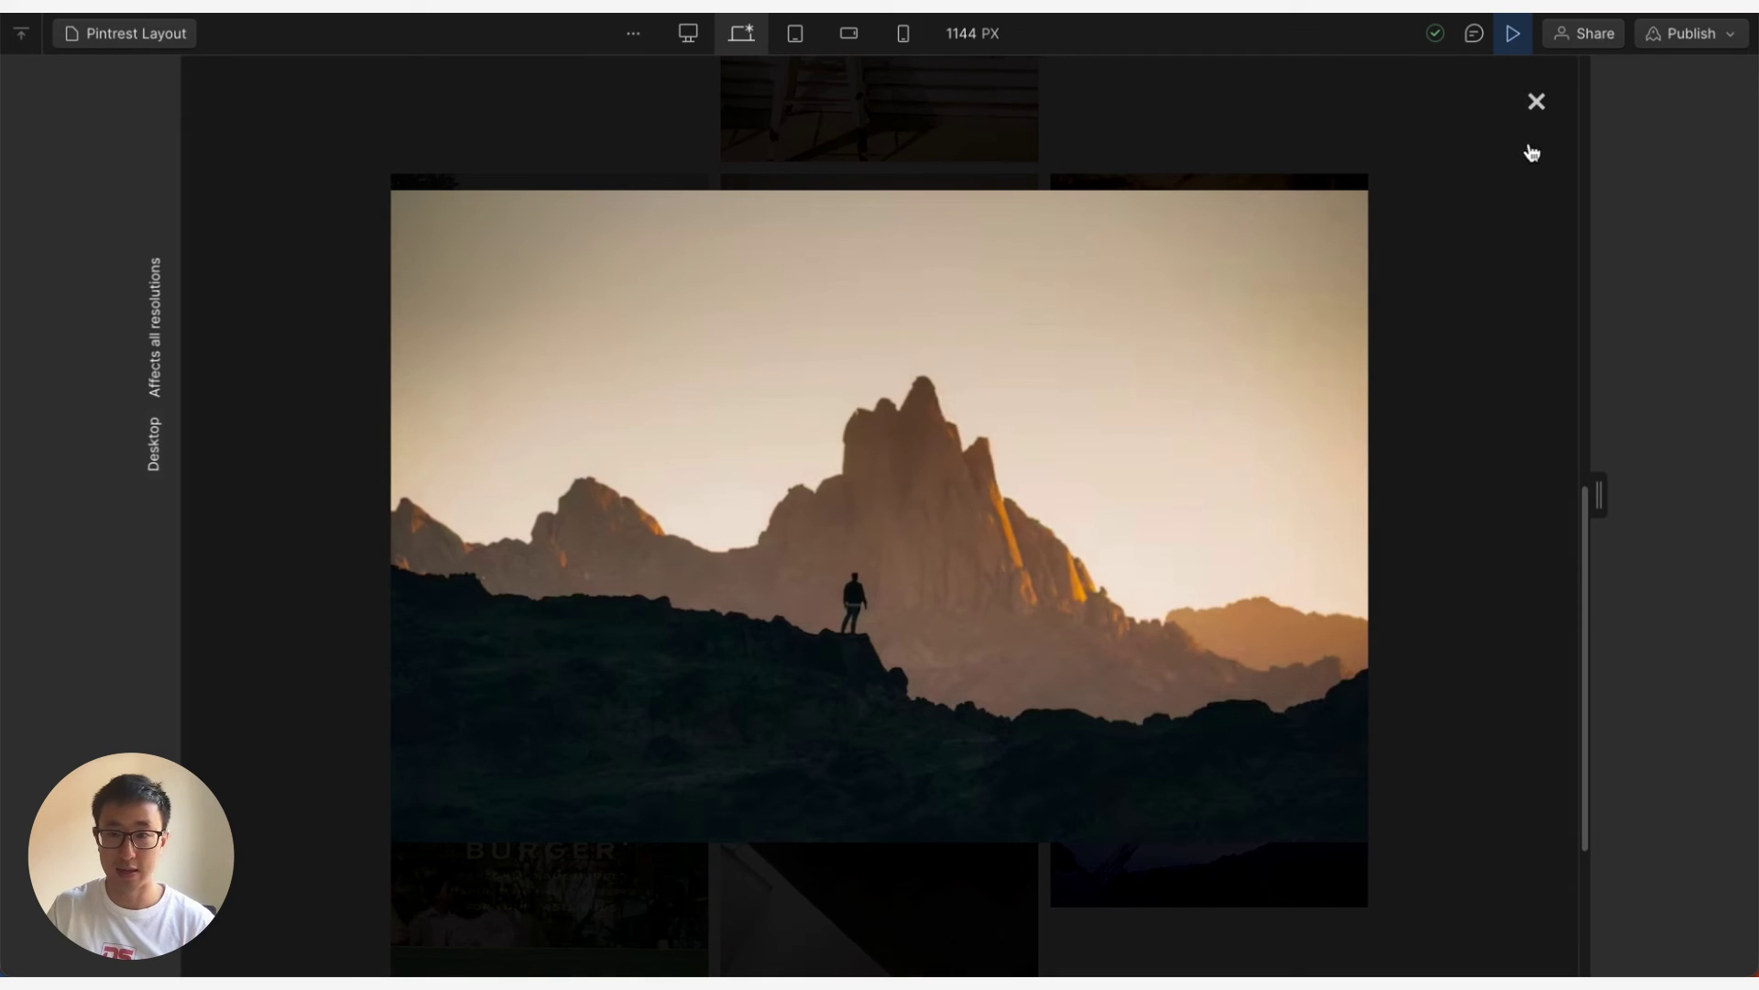
left_click(1535, 112)
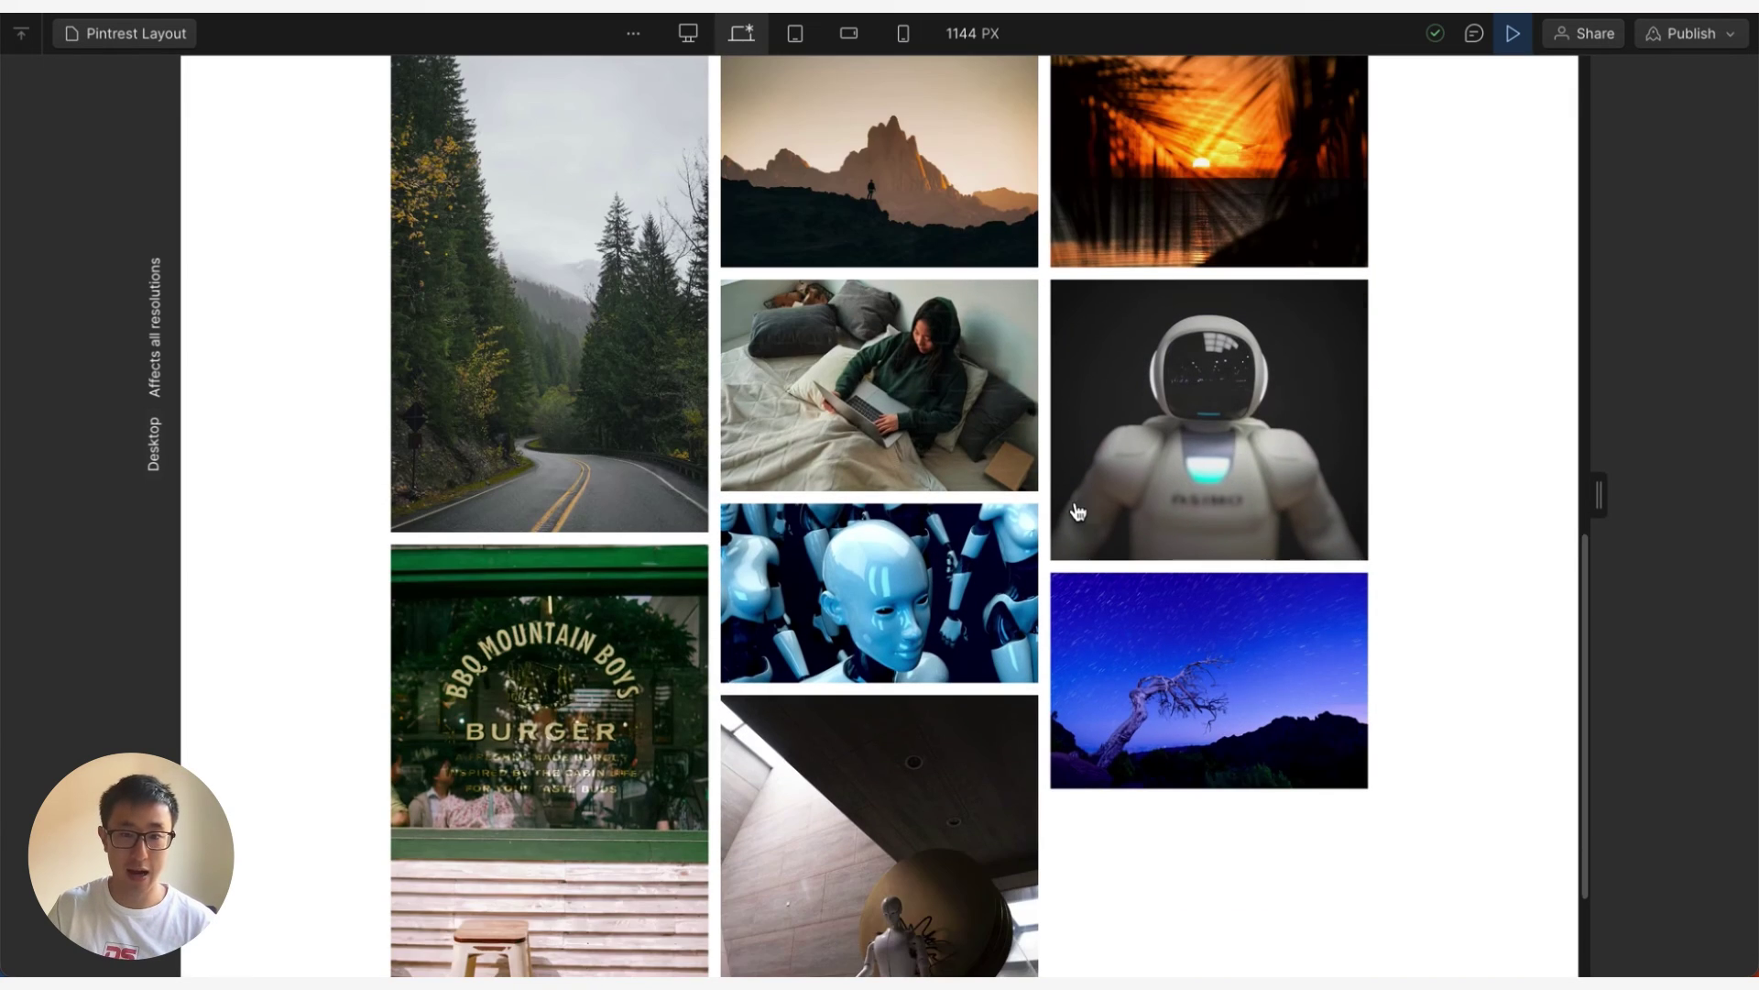
left_click(894, 576)
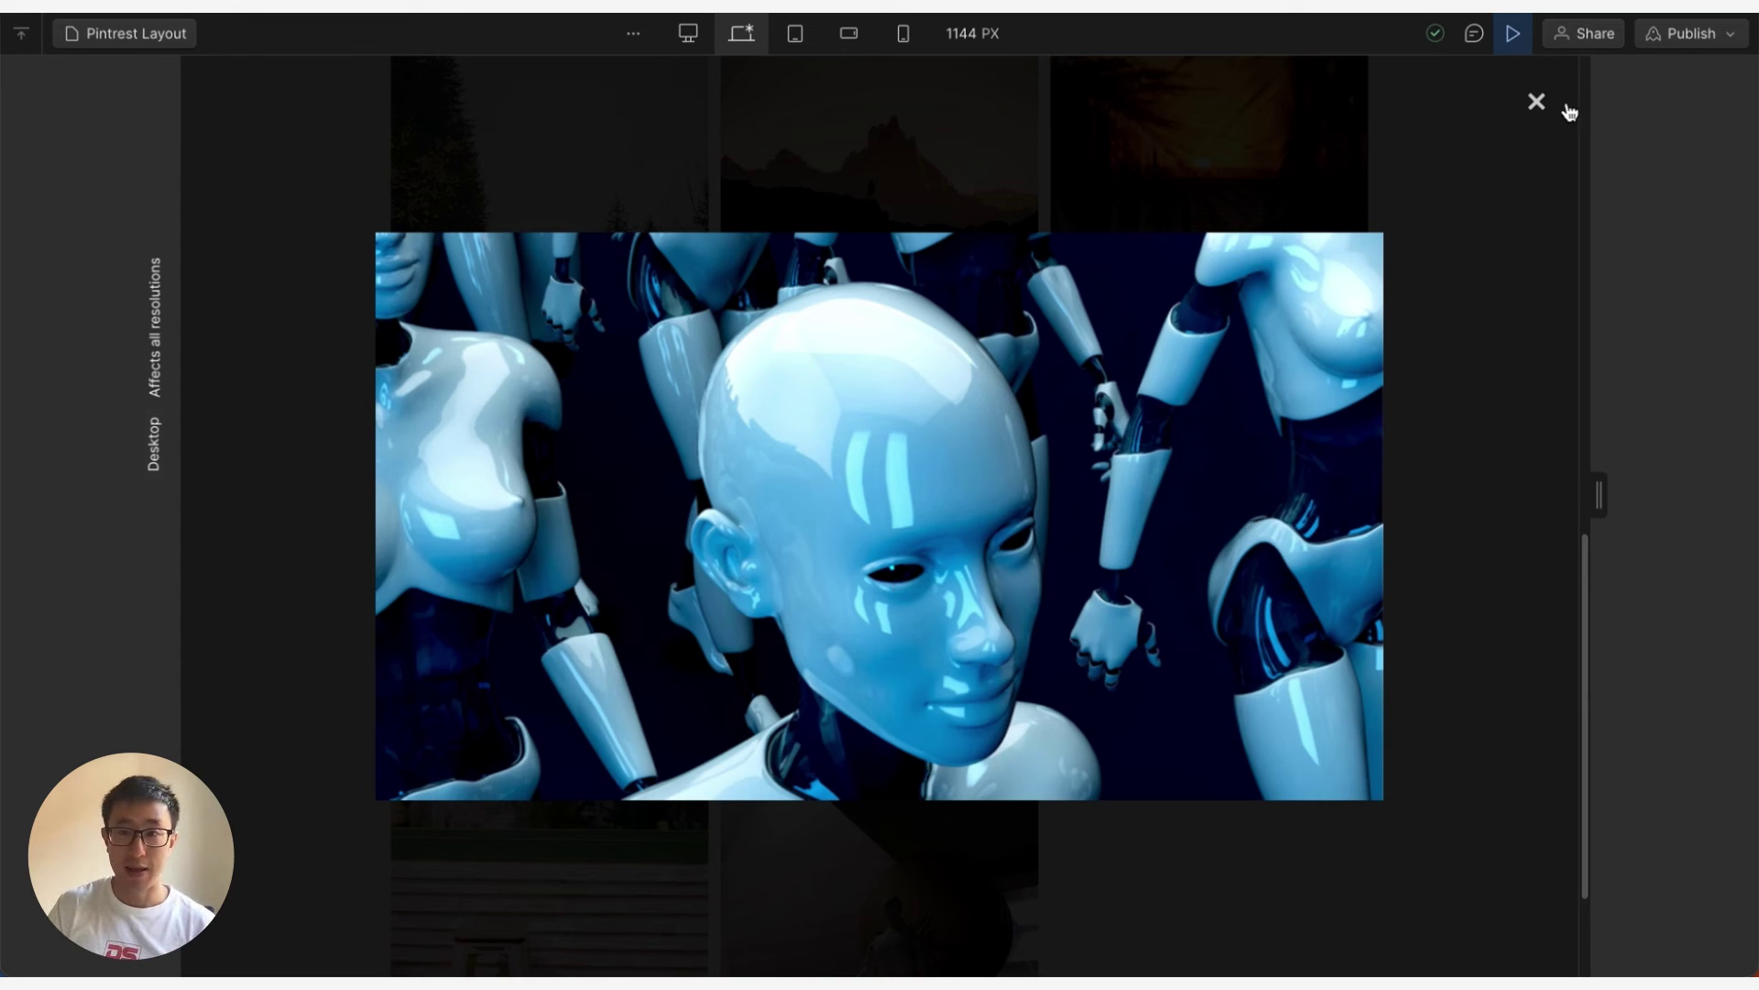
left_click(1539, 115)
Step: Give the CMS lightbox links the shared group name 'a', then preview the gallery
left_click(1513, 33)
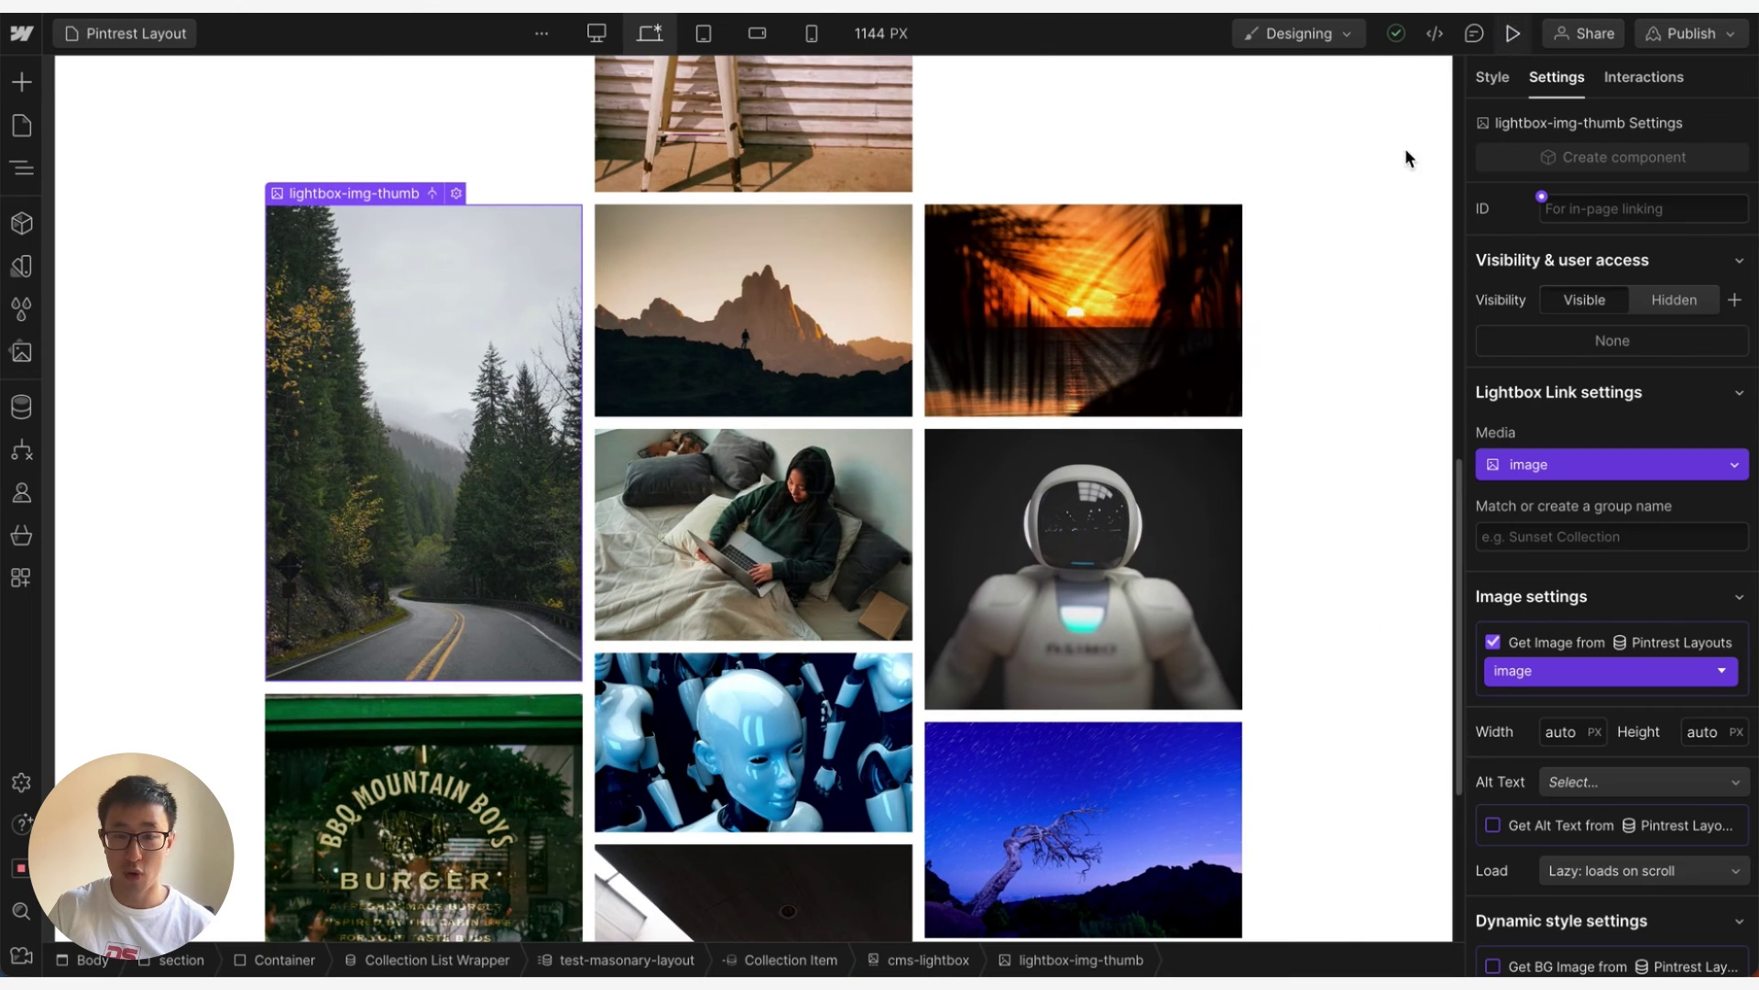
left_click(1554, 546)
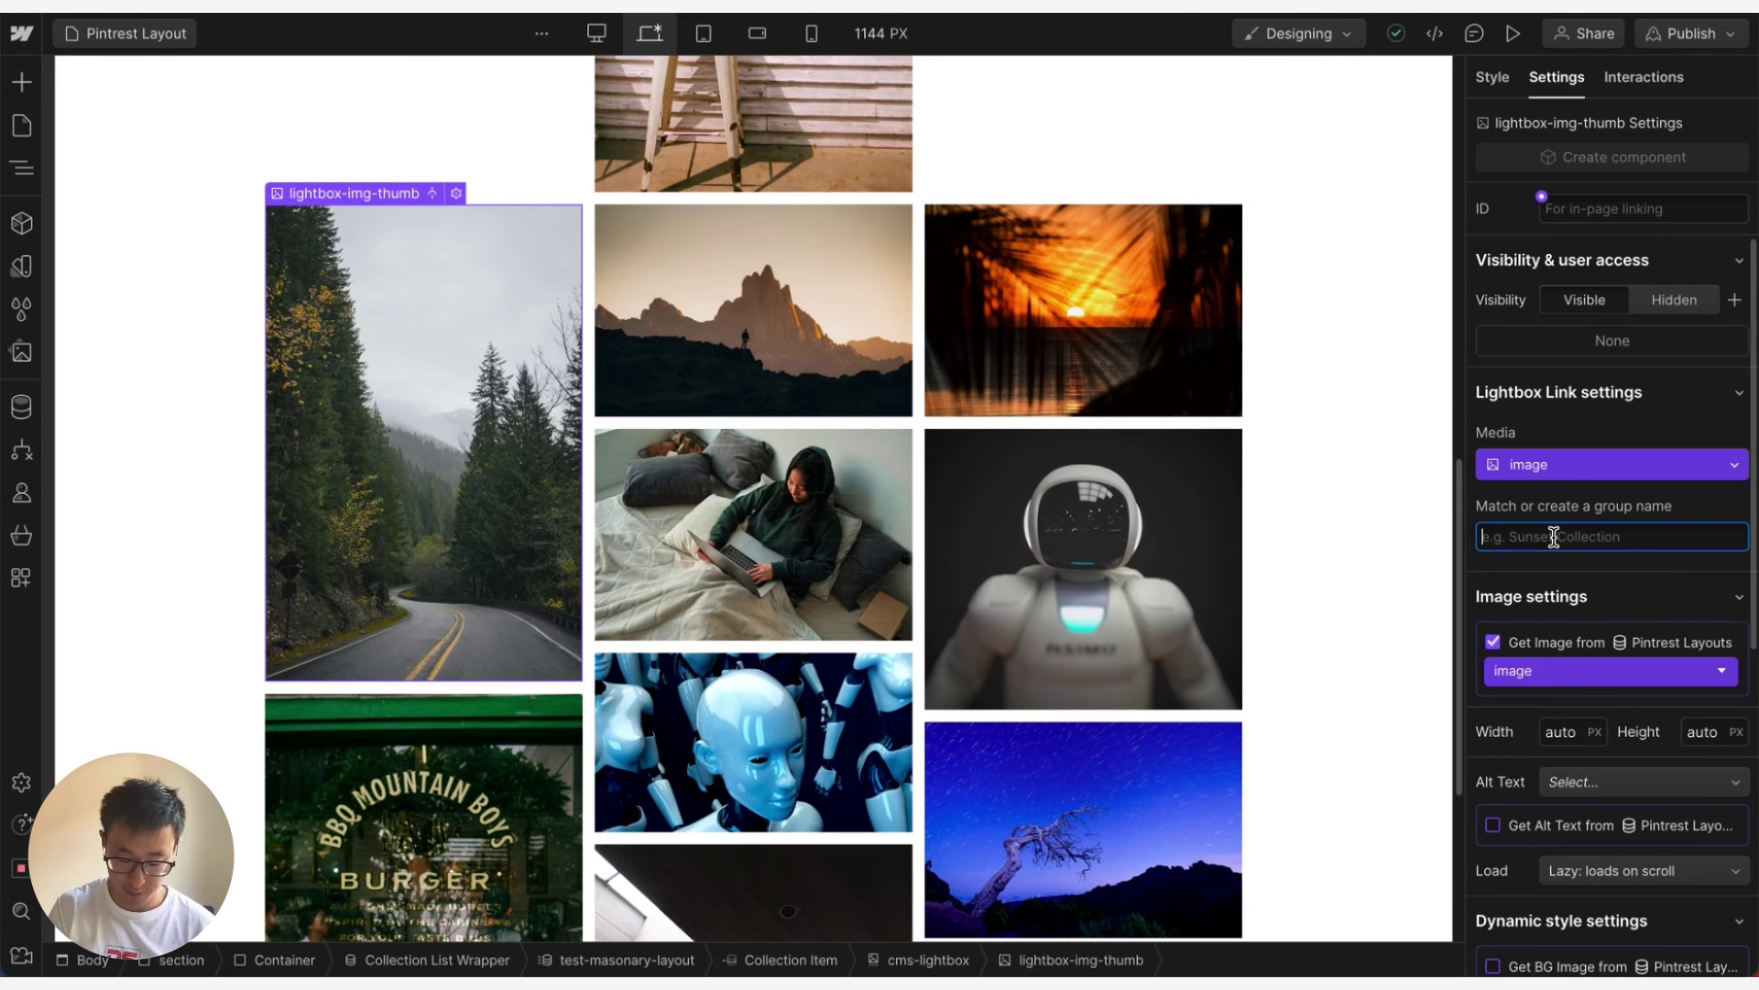
type("airobot")
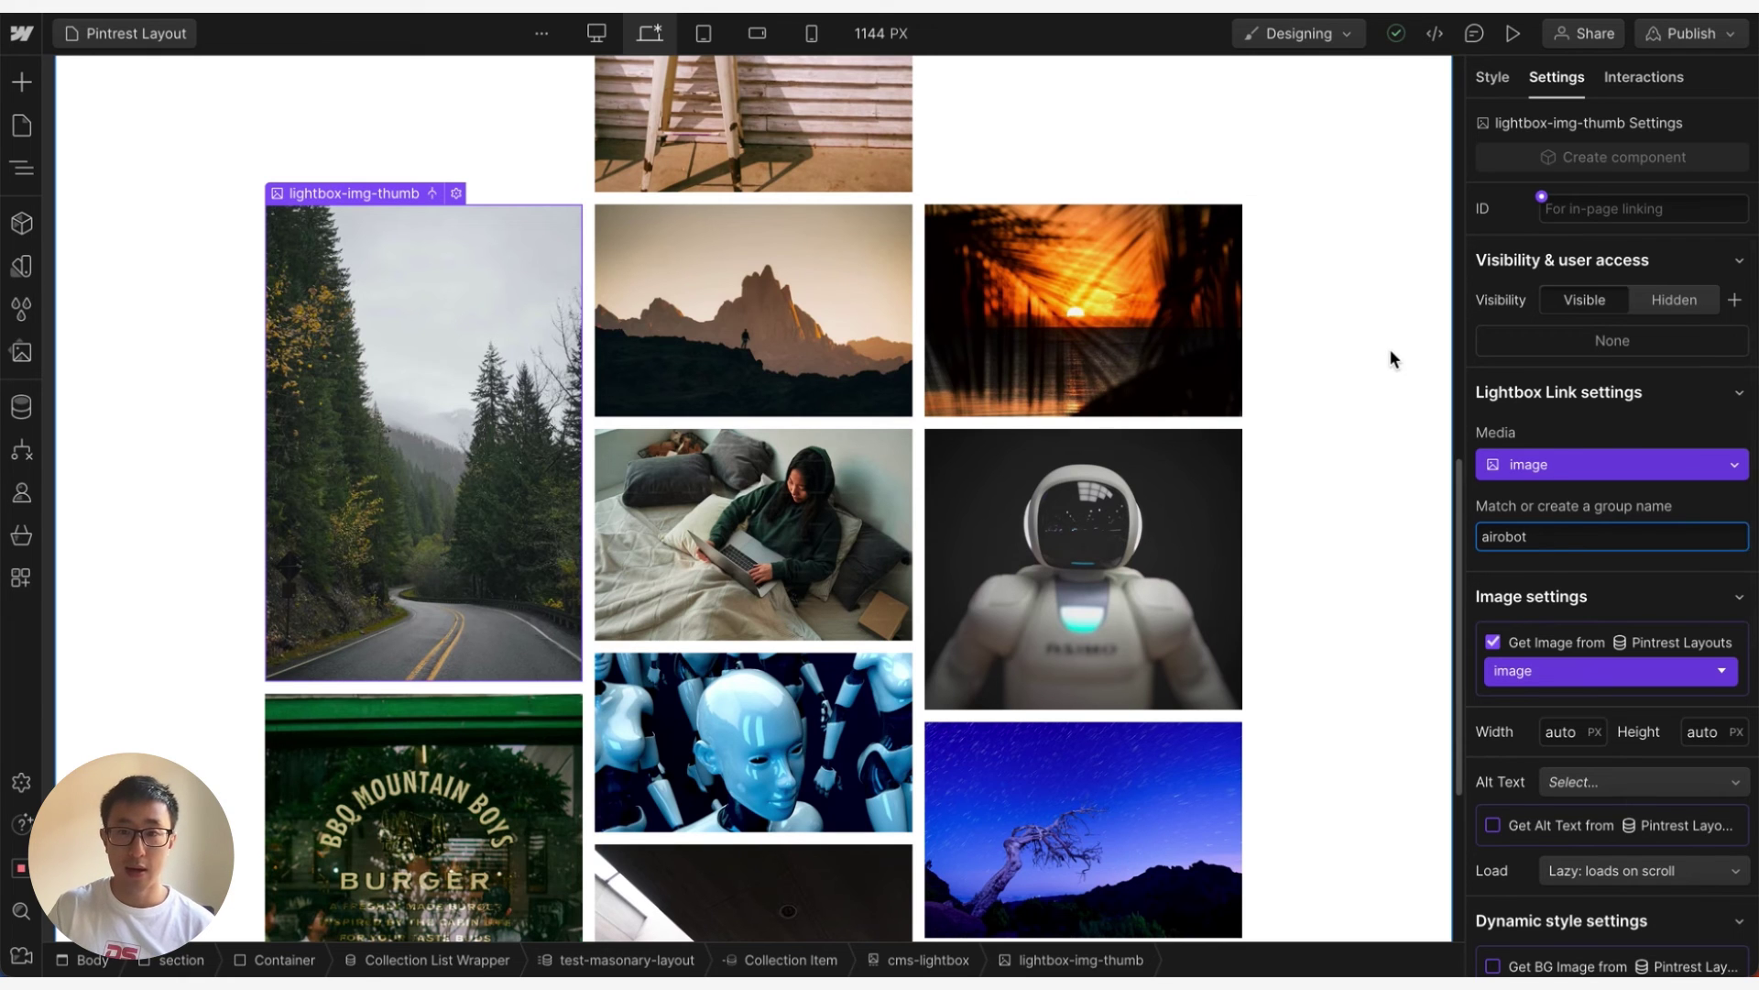
left_click(1390, 356)
left_click(1515, 32)
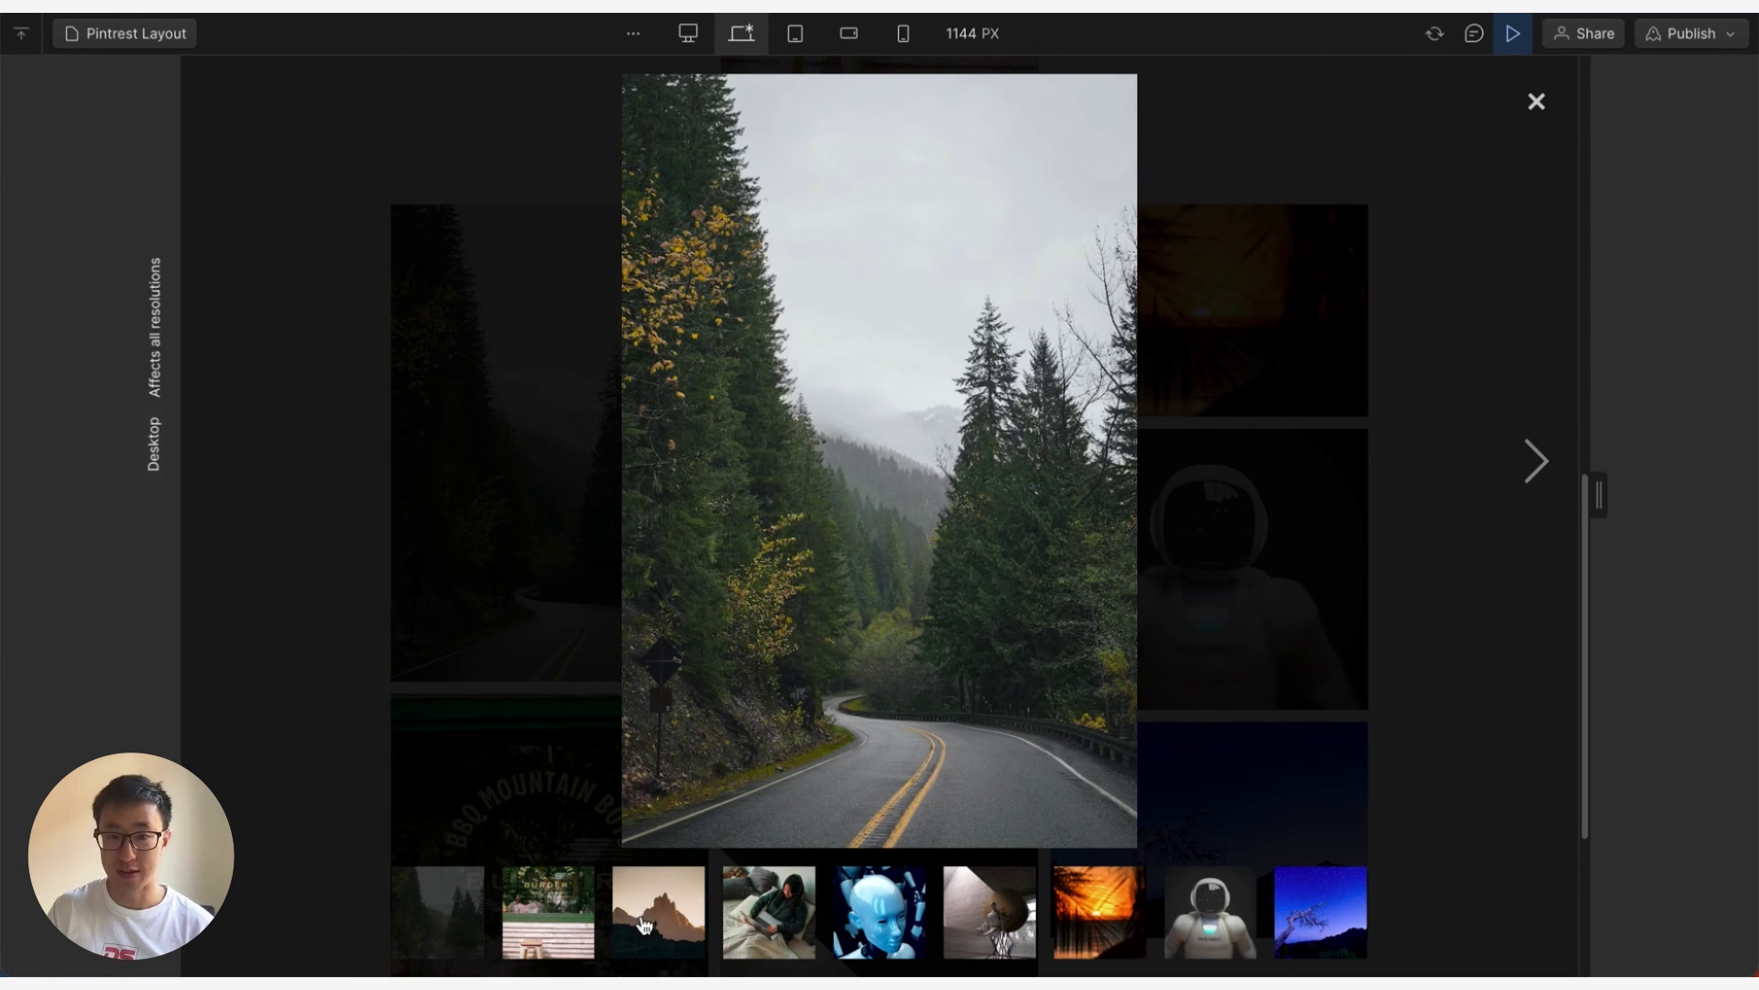
Step: Advance six photos through the lightbox gallery to reach the white astronaut-robot photo
left_click(1541, 463)
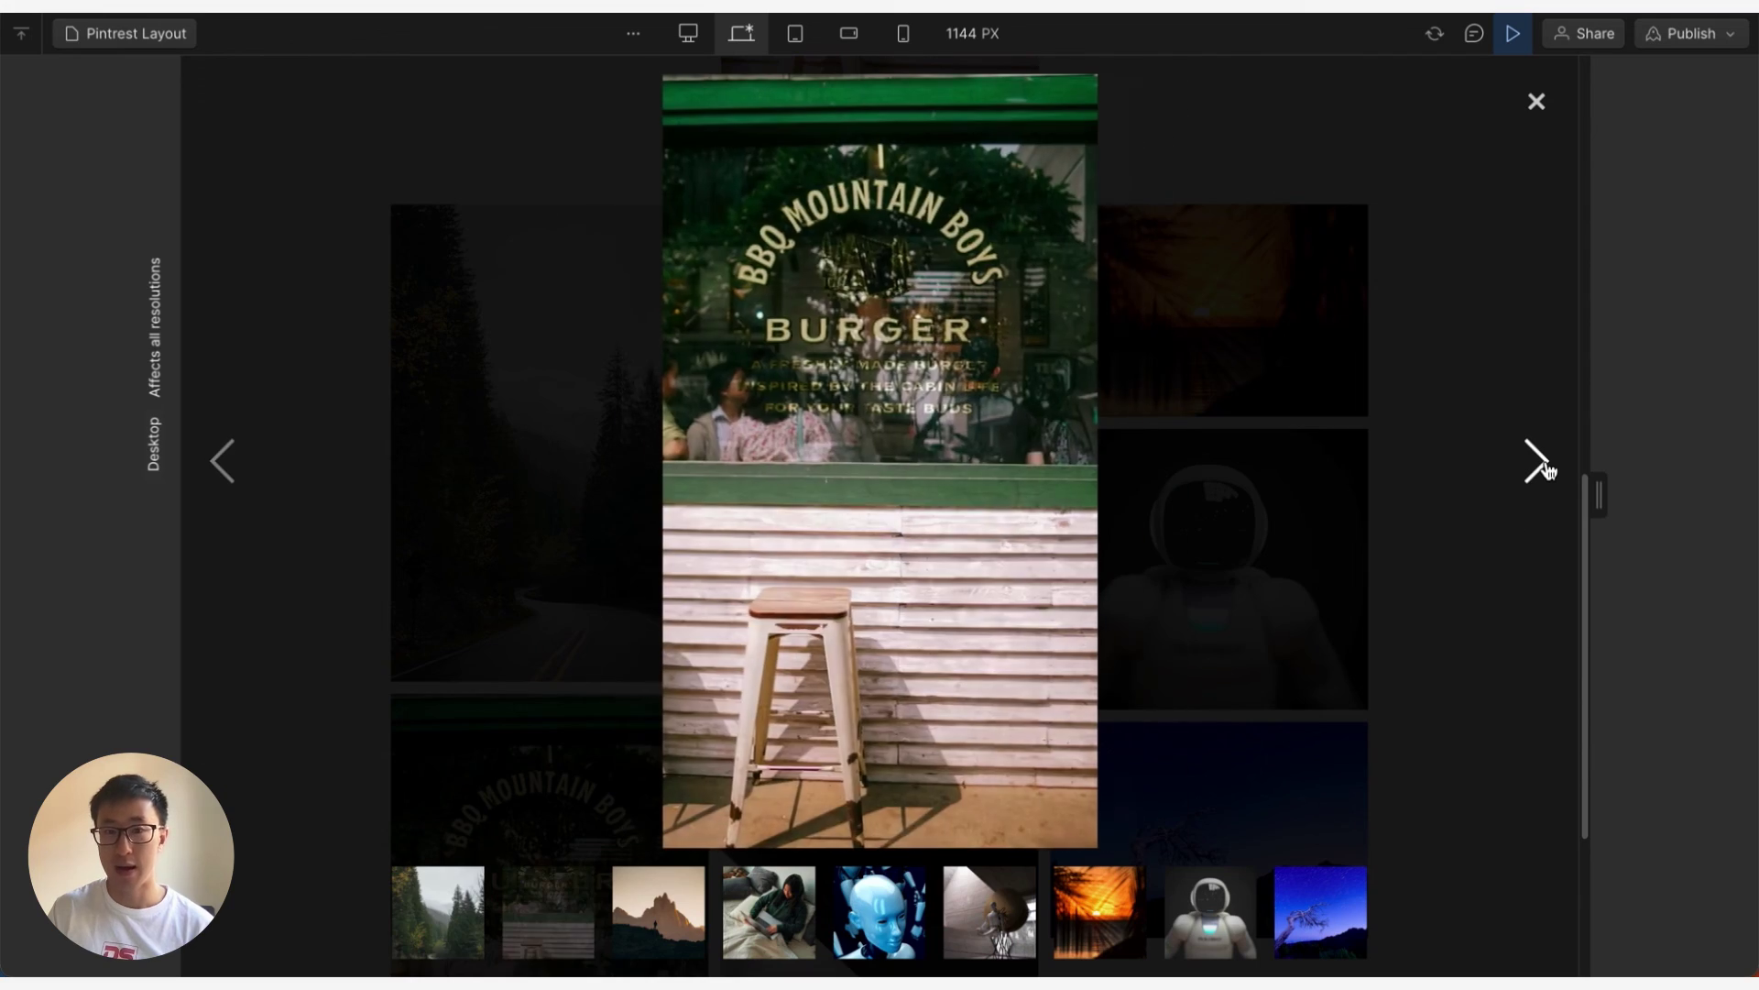
left_click(1545, 467)
left_click(1545, 467)
left_click(1545, 467)
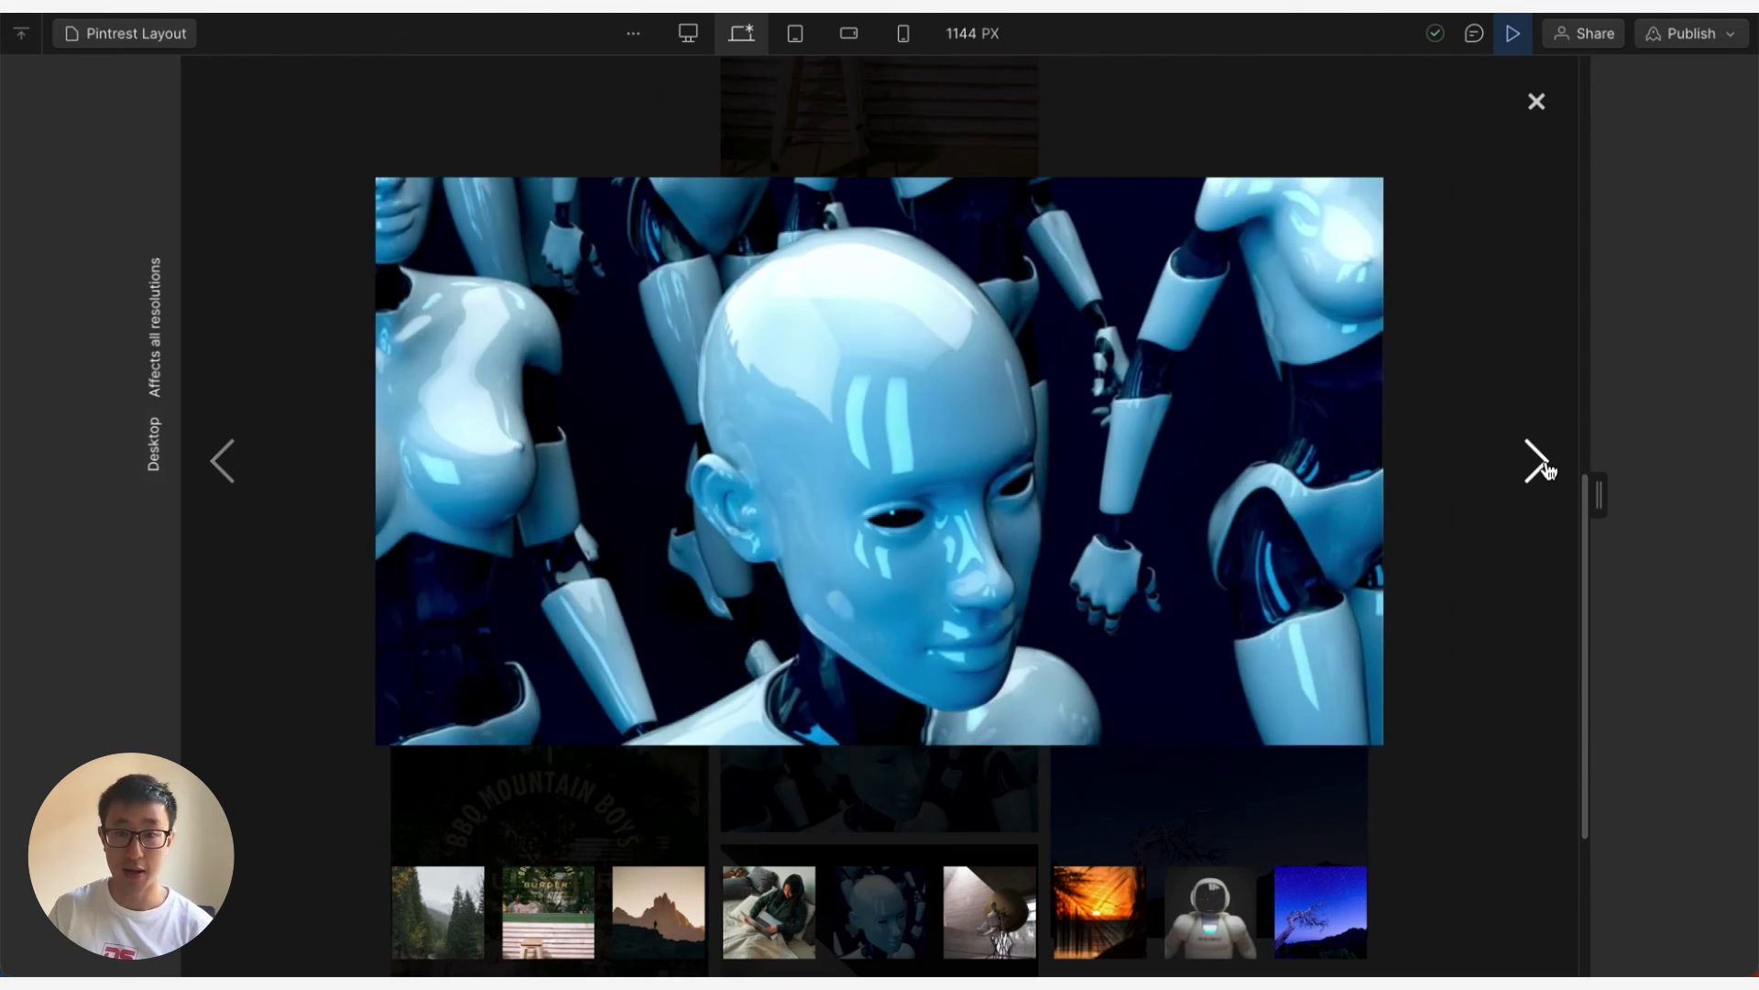
left_click(1545, 467)
left_click(1545, 468)
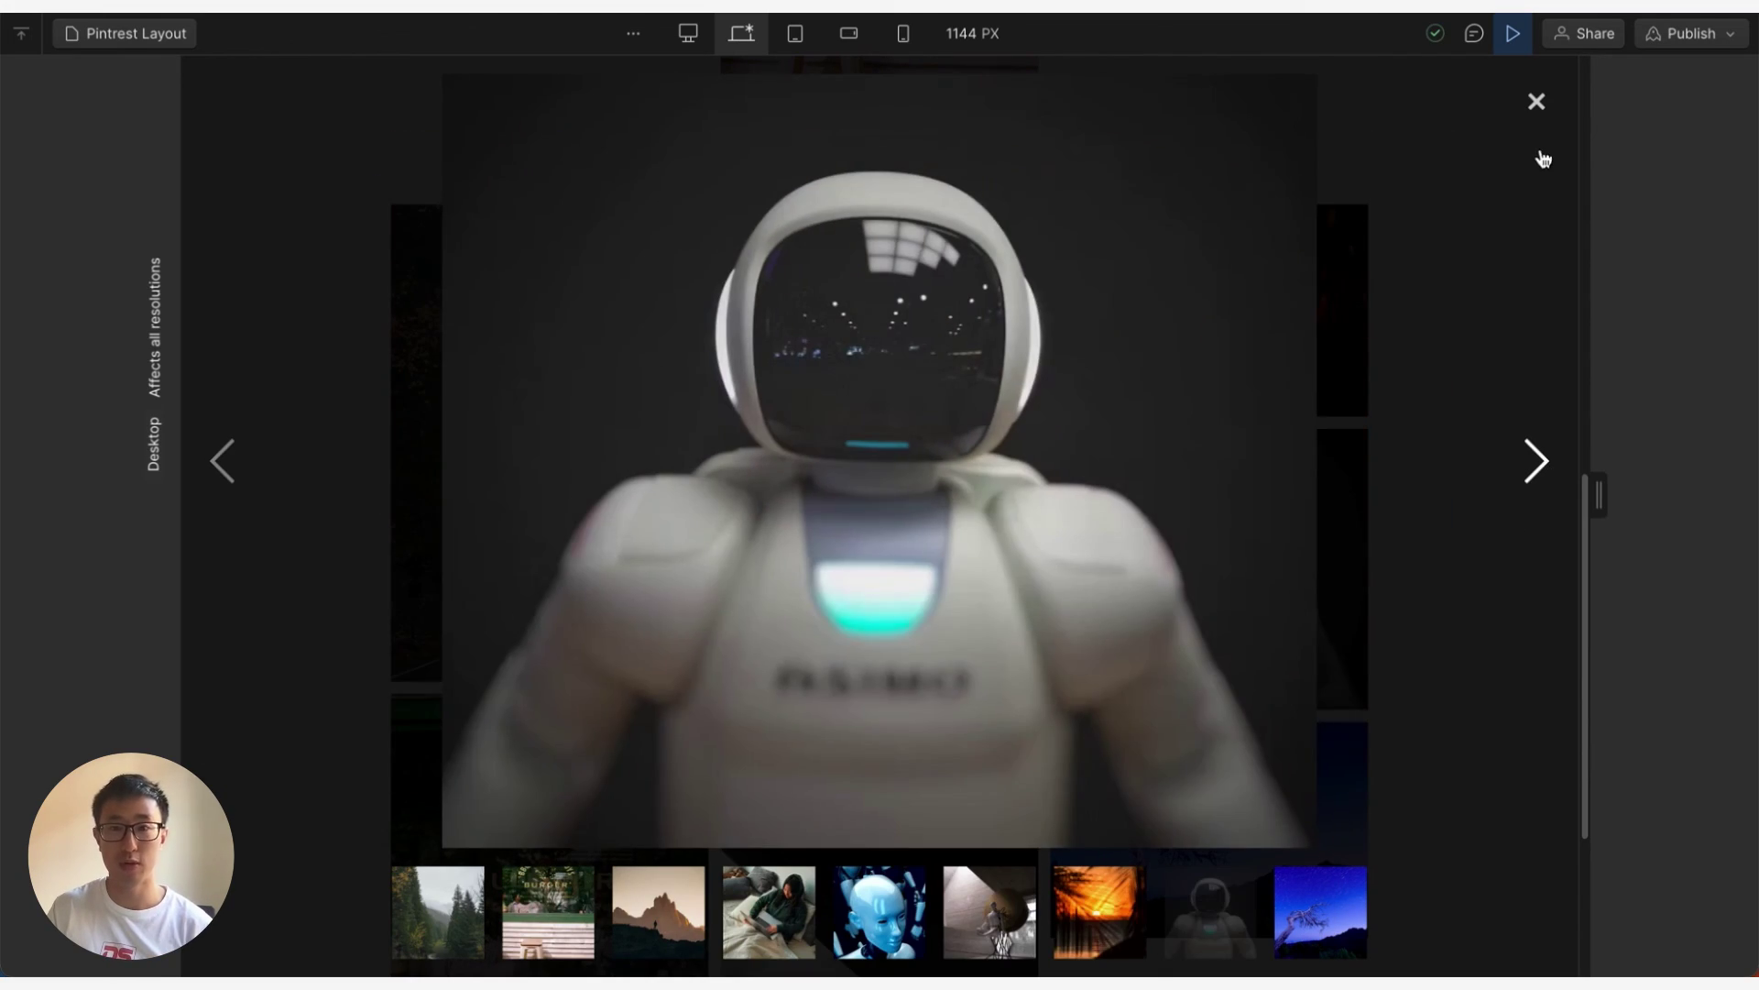